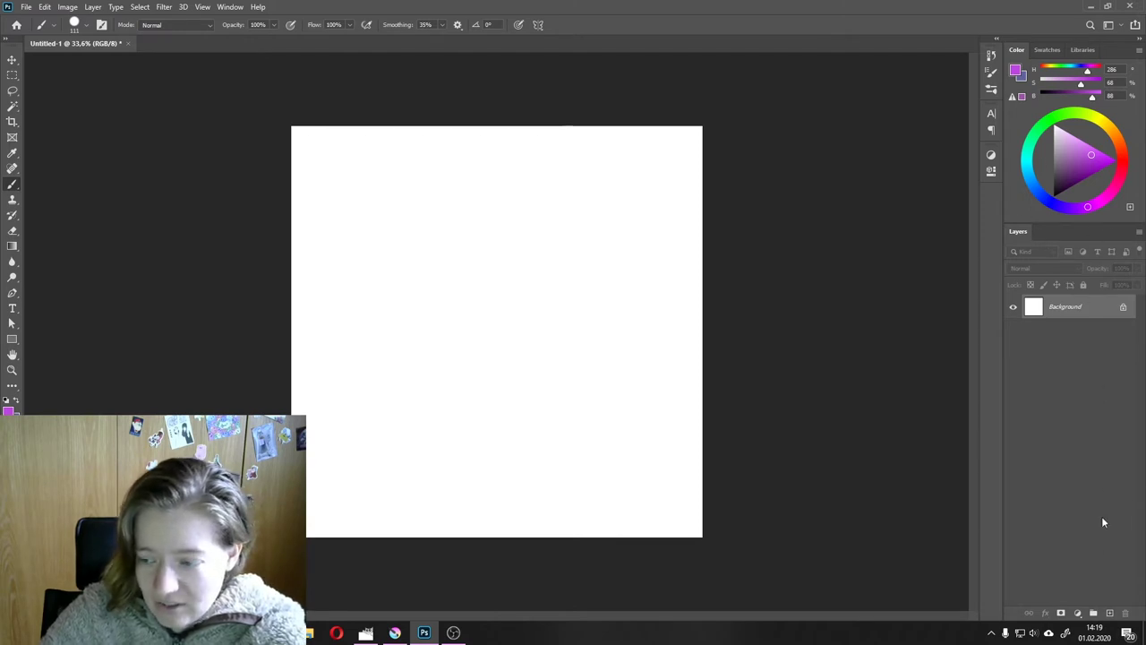
Step: Add two empty layers, Layer 1 and Layer 2, above the Background, then select Layer 1
left_click(1109, 614)
left_click(1109, 614)
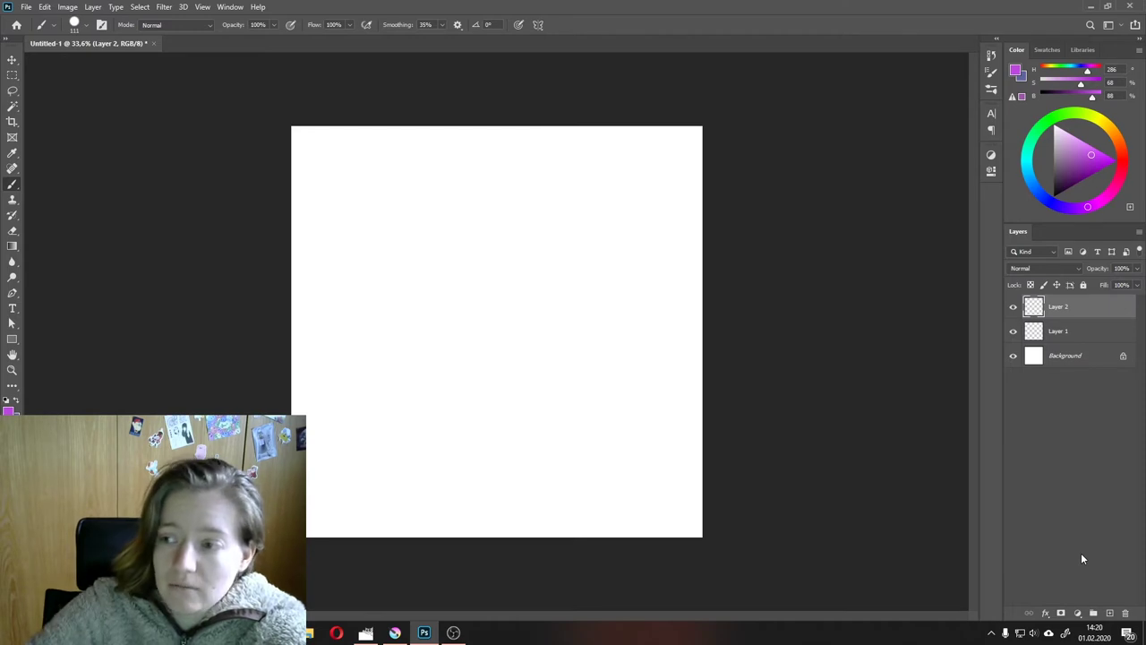
left_click(1079, 334)
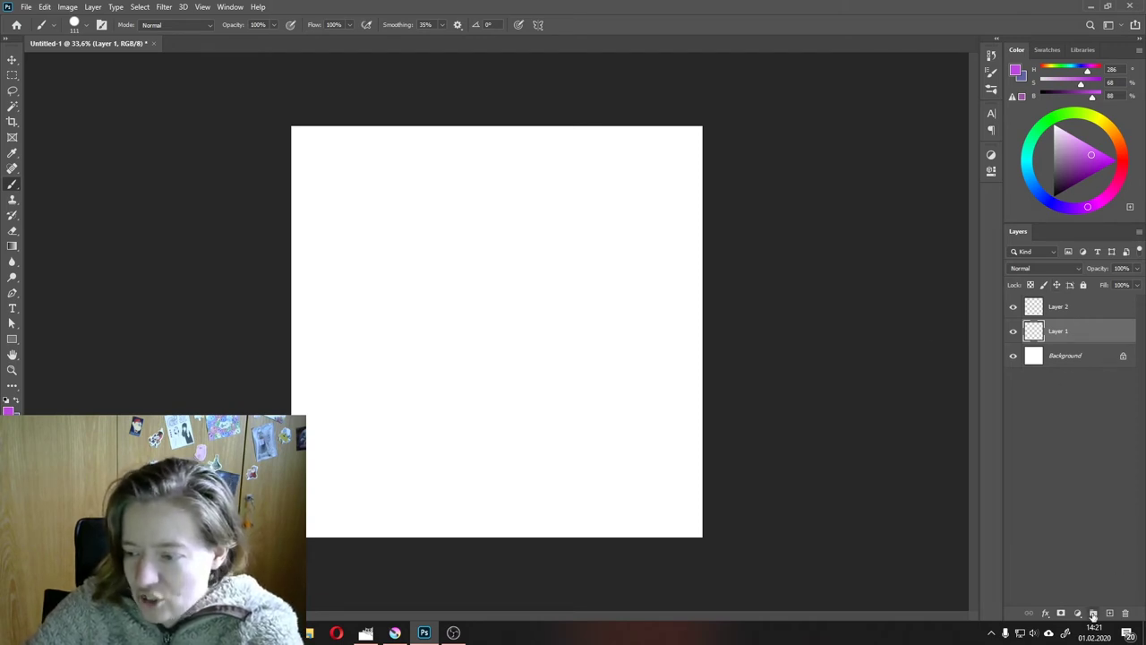
Step: Create Group 1 with Ctrl+G and move Layer 1 and Layer 2 into it
key("ctrl+g")
left_click_drag(1073, 331, 1082, 304)
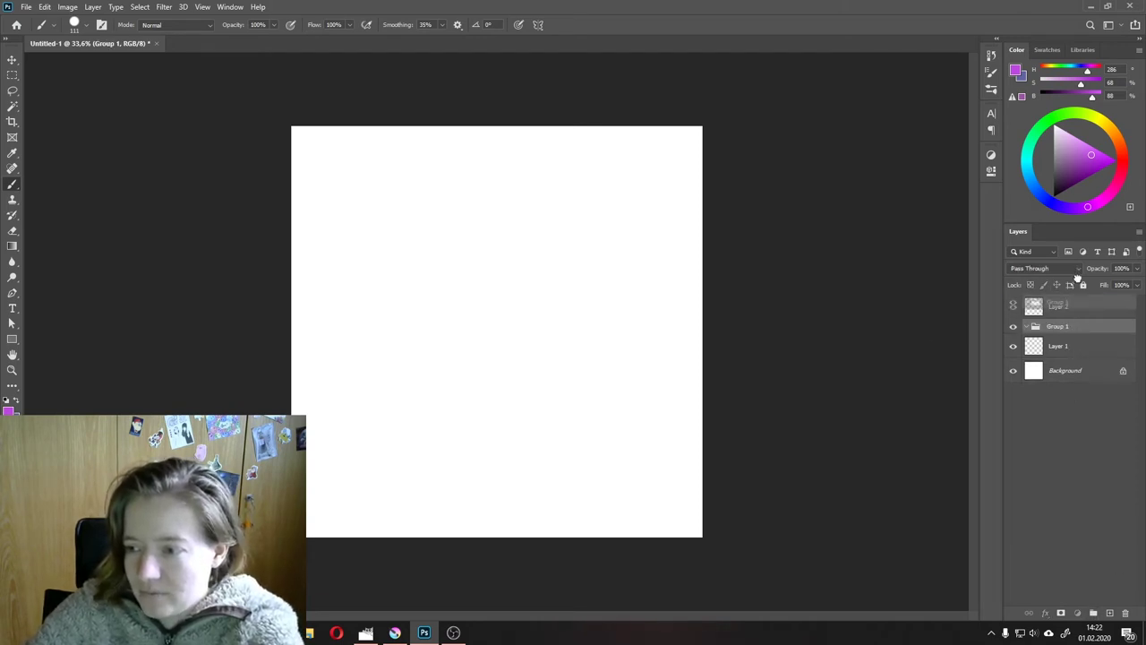
left_click_drag(1062, 347, 1063, 308)
left_click(1060, 321)
left_click(1061, 346, "shift")
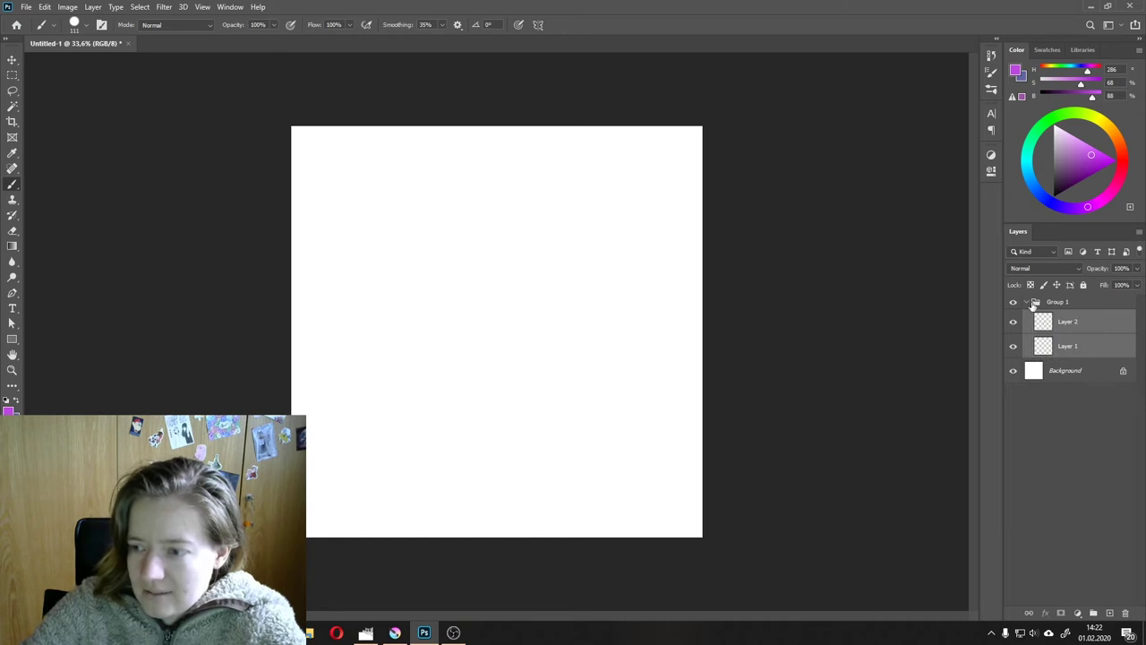
Step: Expand Group 1, select Layer 1, and set the painting colour to blue
left_click(1034, 305)
left_click(1026, 302)
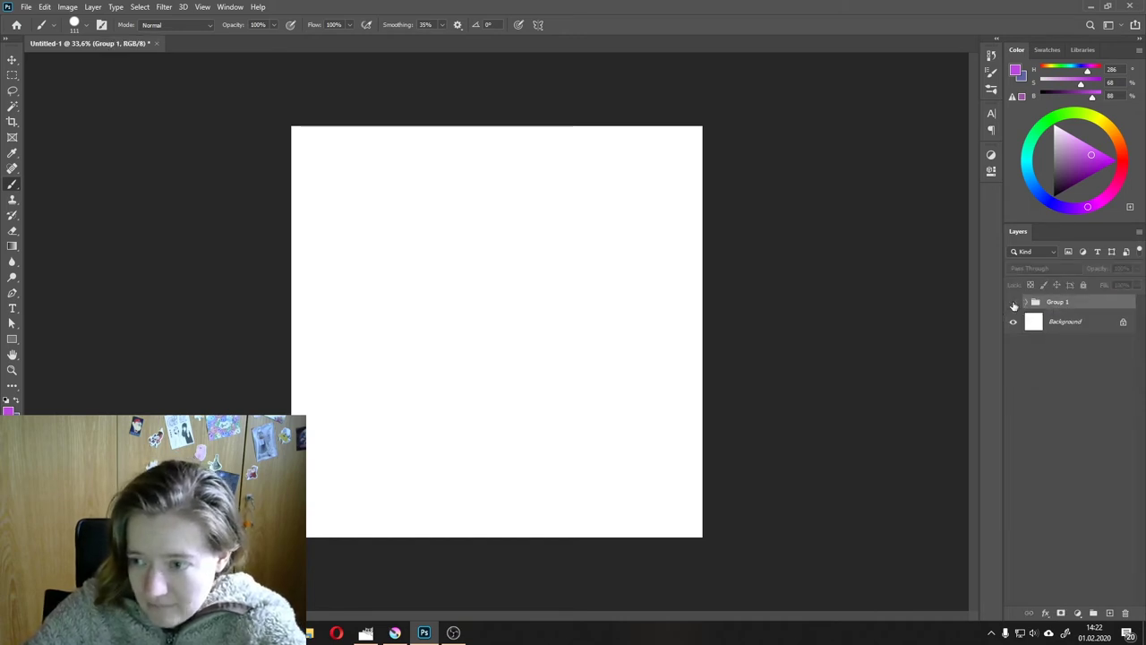
left_click(1028, 303)
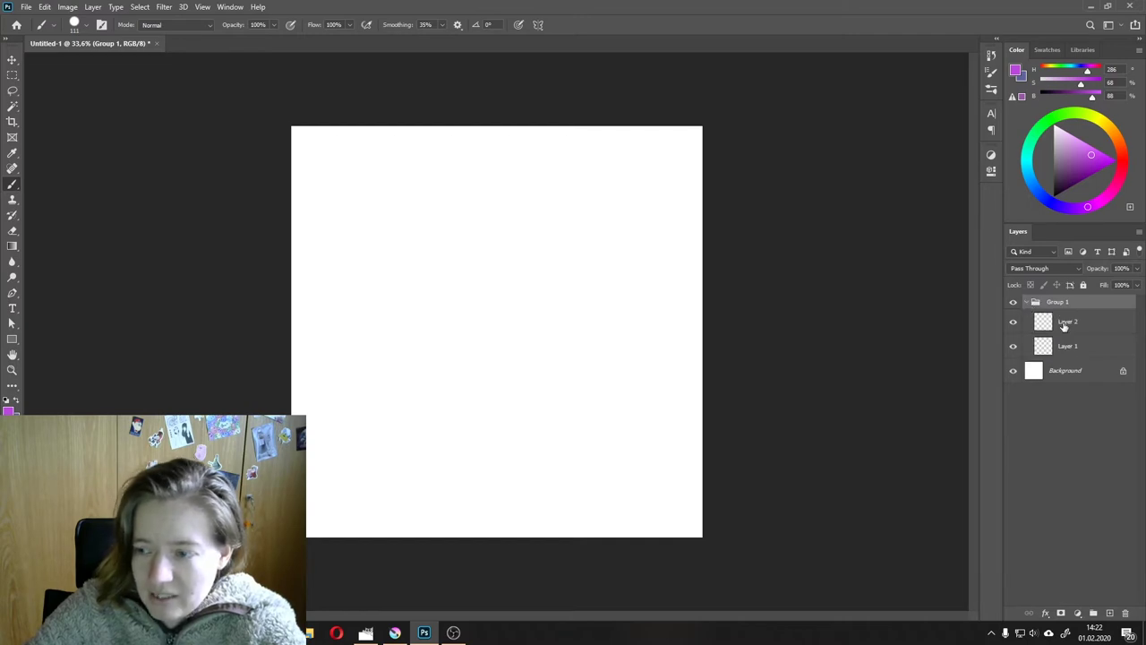
left_click(1066, 324)
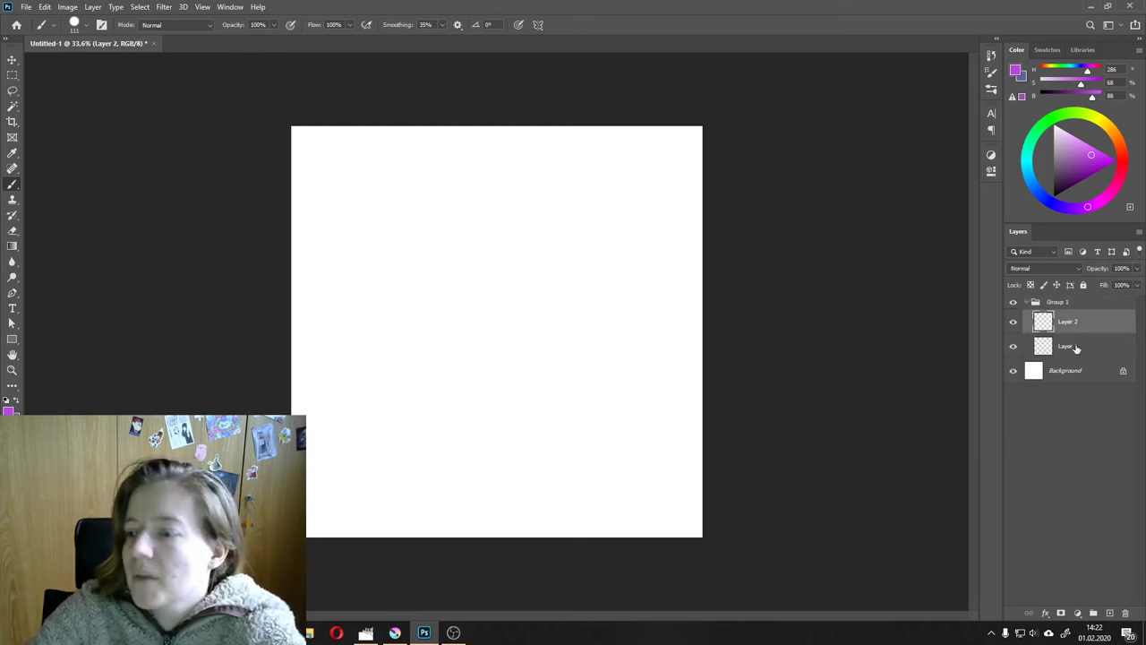
left_click(1076, 348)
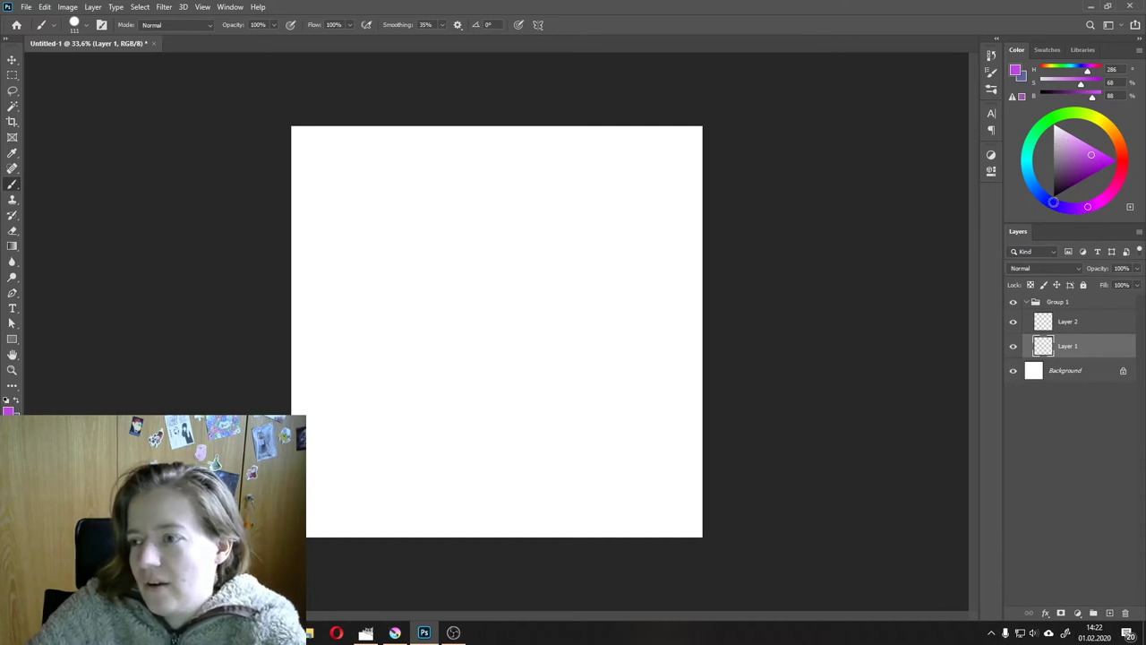
left_click(1053, 202)
Step: Paint a dark blue-violet blob across the lower middle of the canvas on Layer 1
left_click(1083, 160)
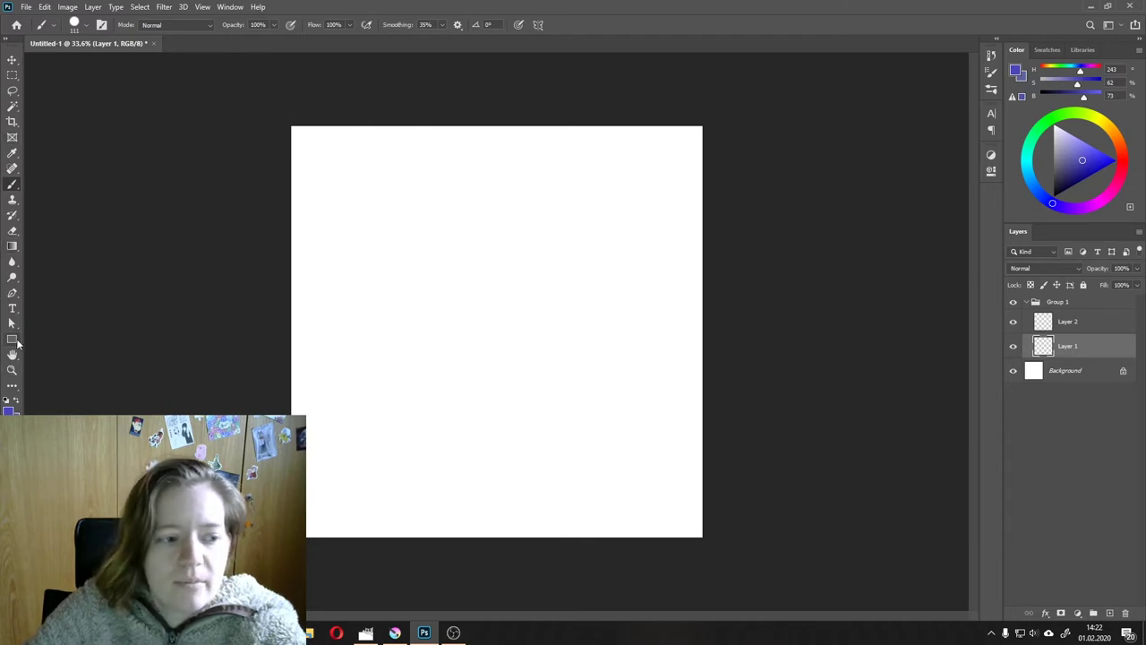
mouse_move(448, 385)
left_mouse_down()
mouse_move(386, 386)
mouse_move(397, 402)
mouse_move(599, 410)
mouse_move(499, 448)
mouse_move(572, 392)
mouse_move(647, 358)
mouse_move(483, 380)
left_mouse_up()
left_click_drag(571, 413, 624, 418)
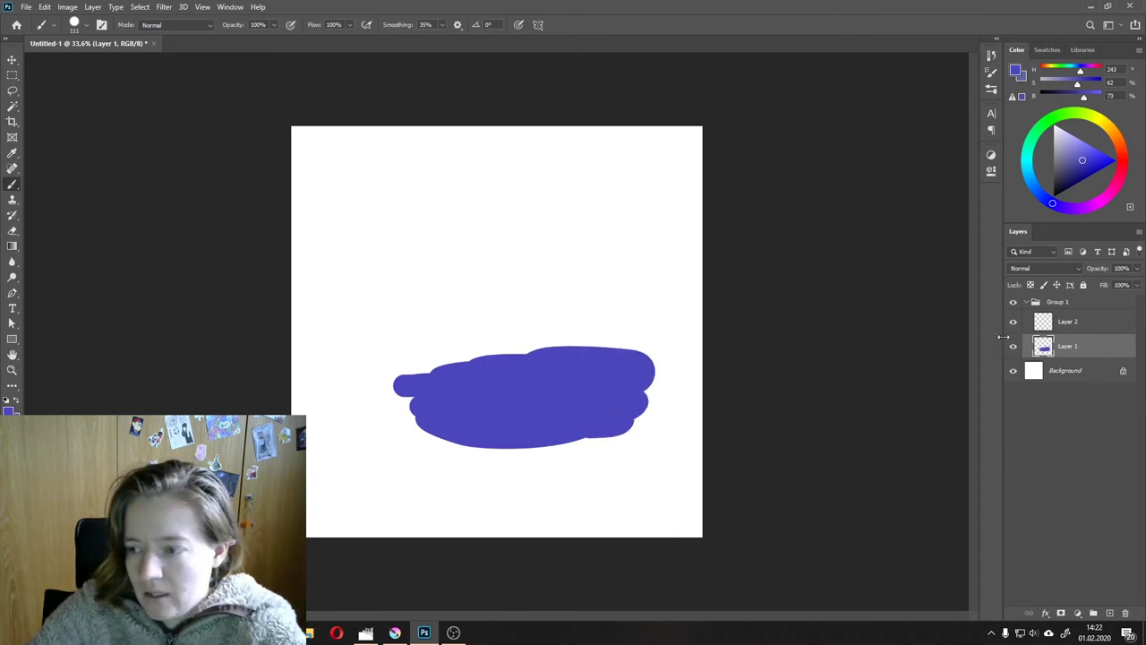
Step: On Layer 2, paint a light red vertical stripe and a green stripe beside it
left_click(1103, 331)
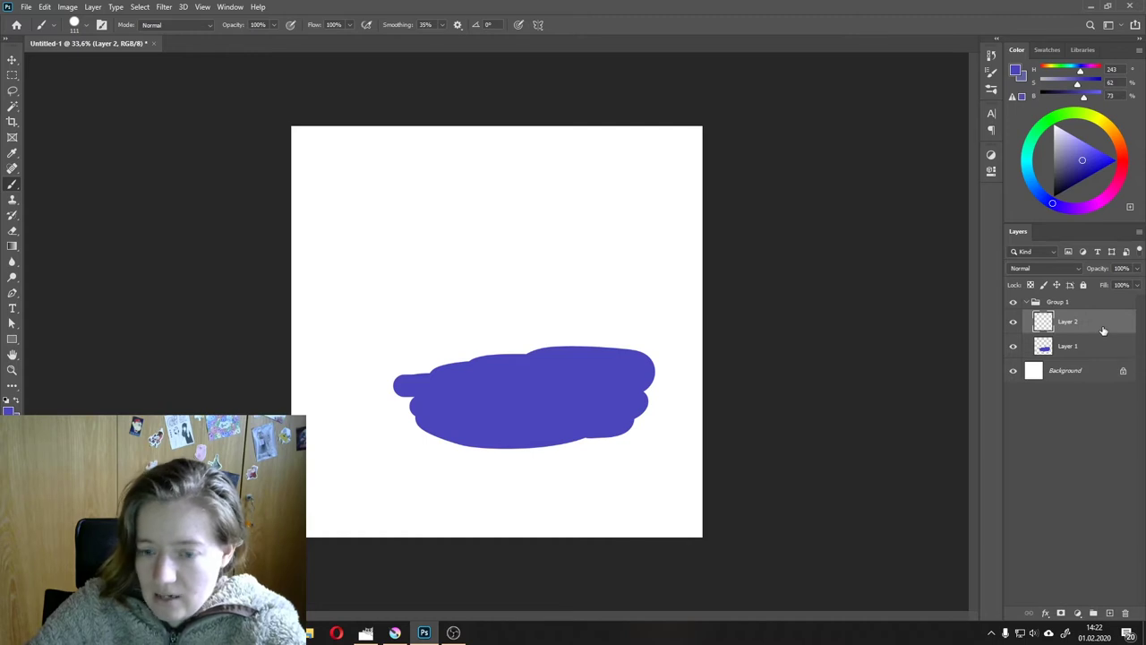
left_click(1124, 156)
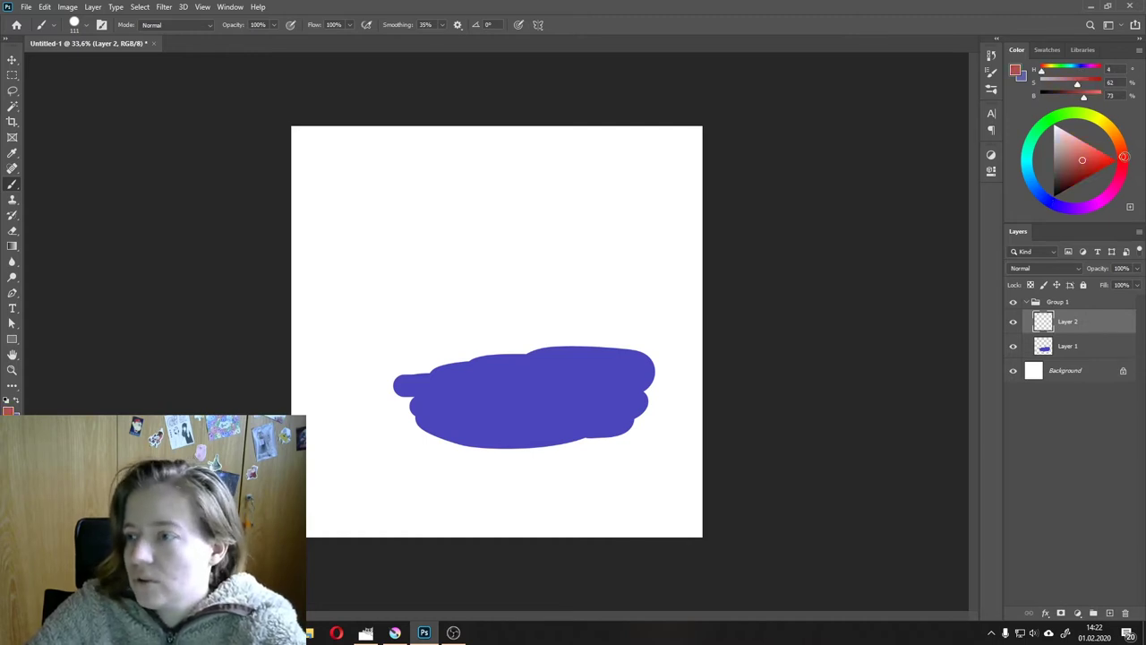
left_click(1080, 148)
left_click_drag(620, 294, 619, 328)
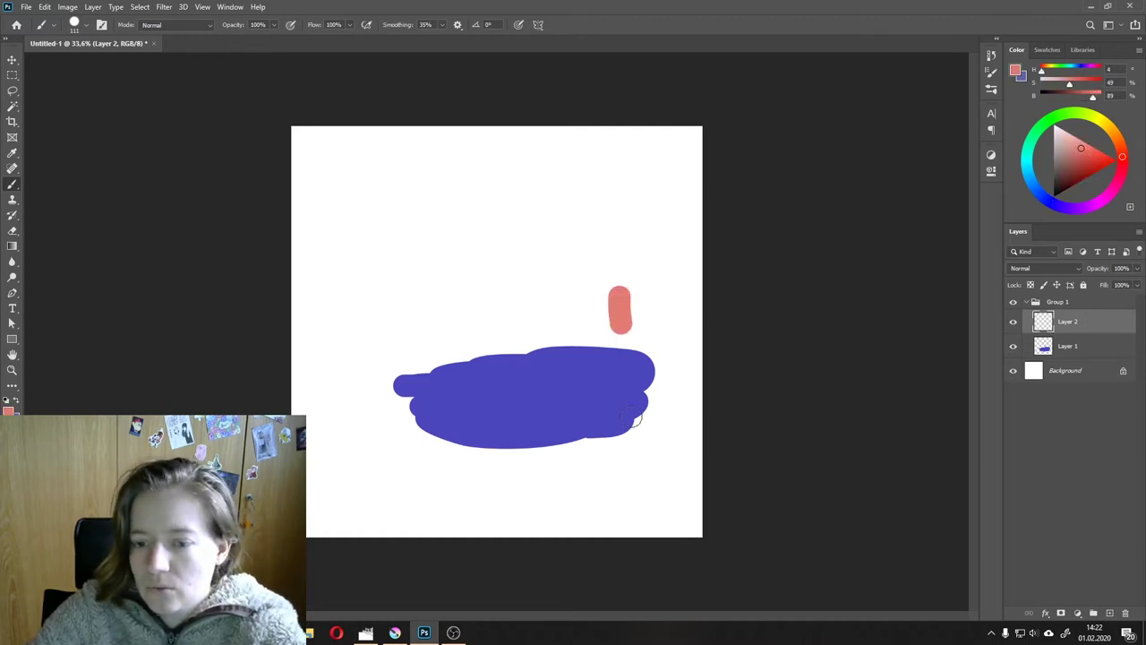
left_click_drag(632, 420, 618, 459)
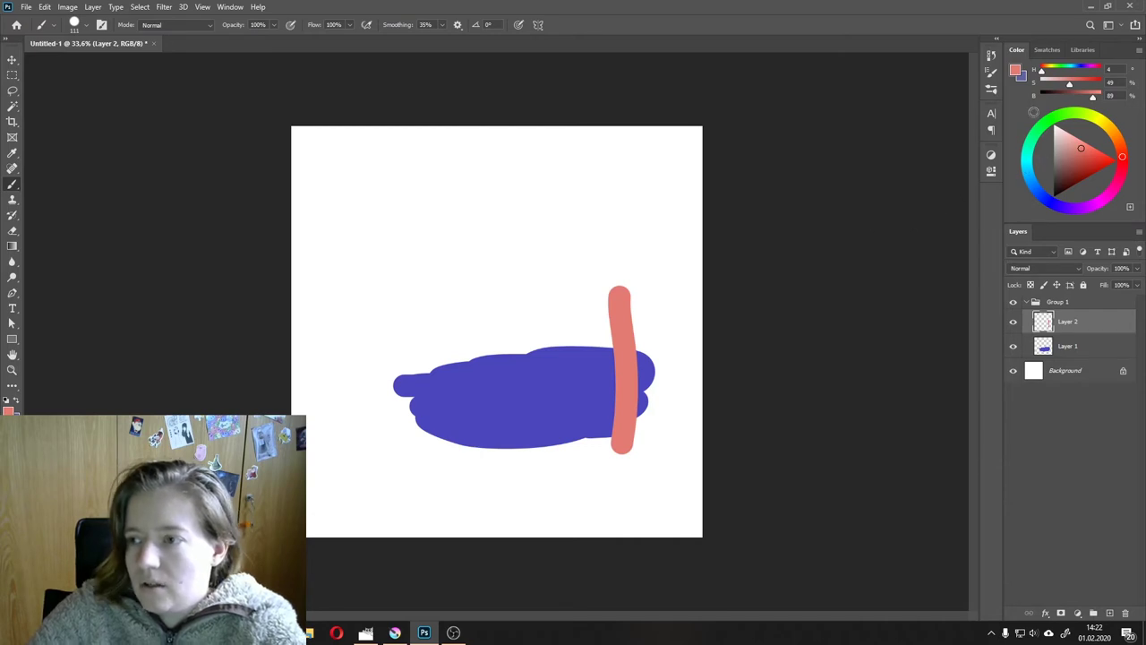
left_click(1055, 117)
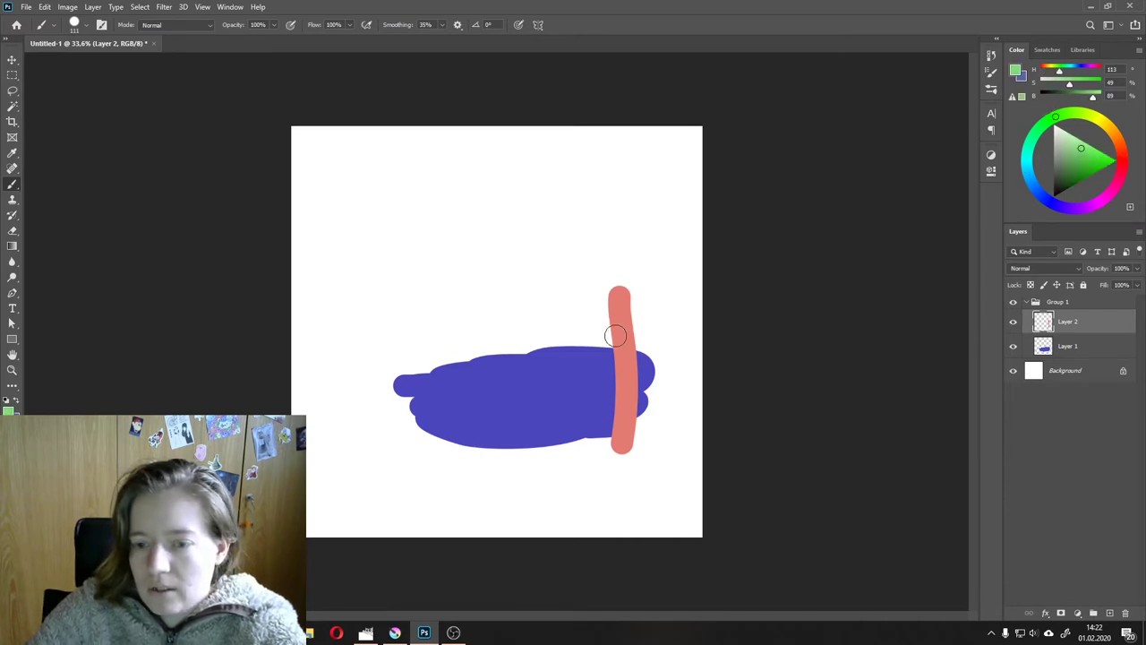
left_click_drag(583, 292, 581, 455)
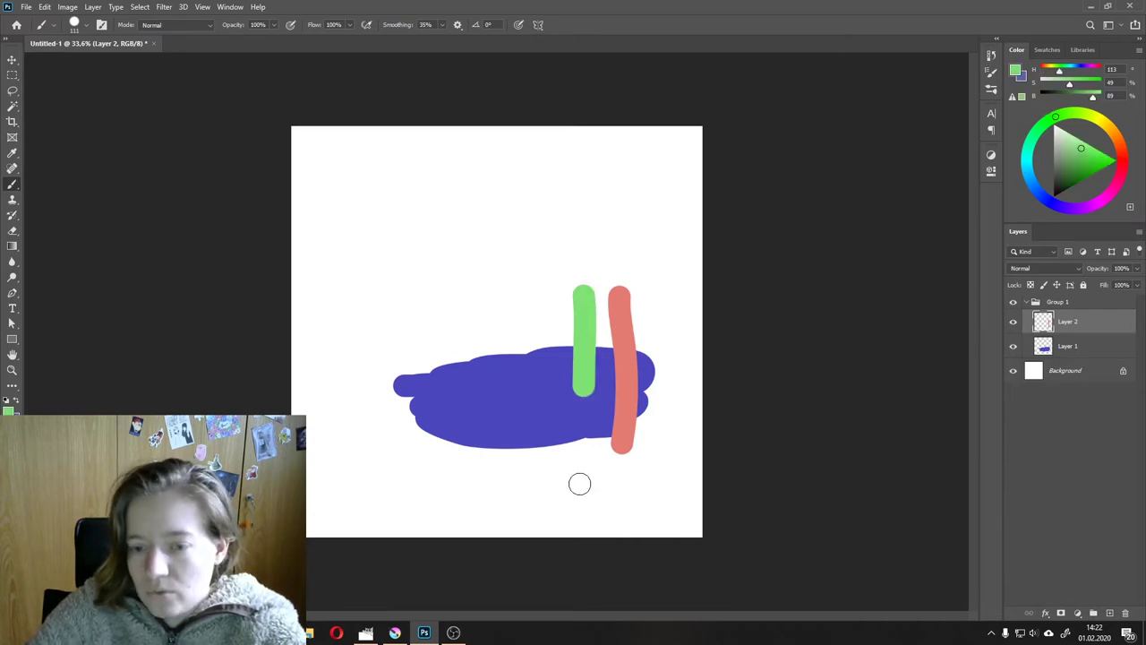
Step: Add purple, olive and black stripes to the left, and paint white over the blob's left part
left_click(1068, 179)
left_click(1099, 201)
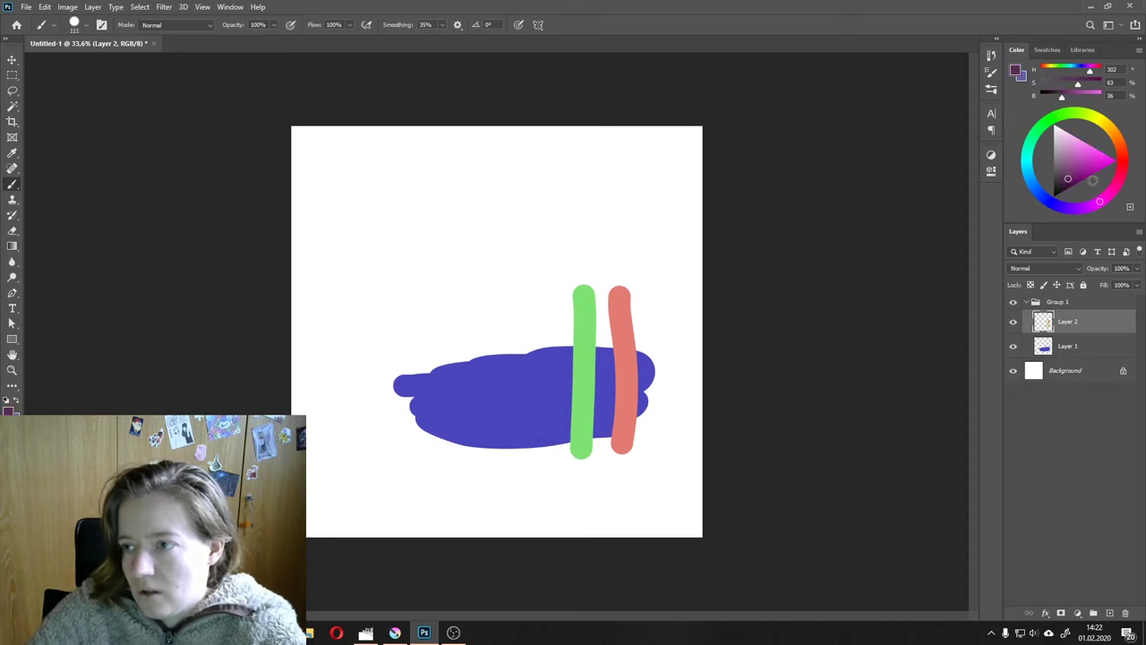
left_click_drag(544, 320, 535, 487)
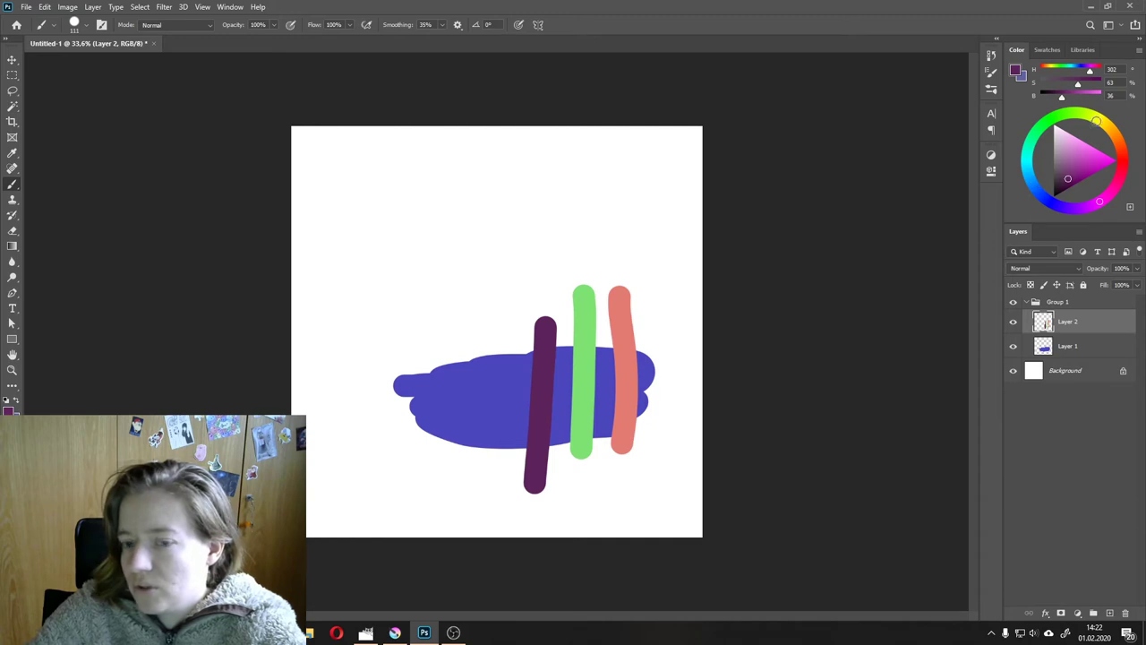
left_click(1097, 119)
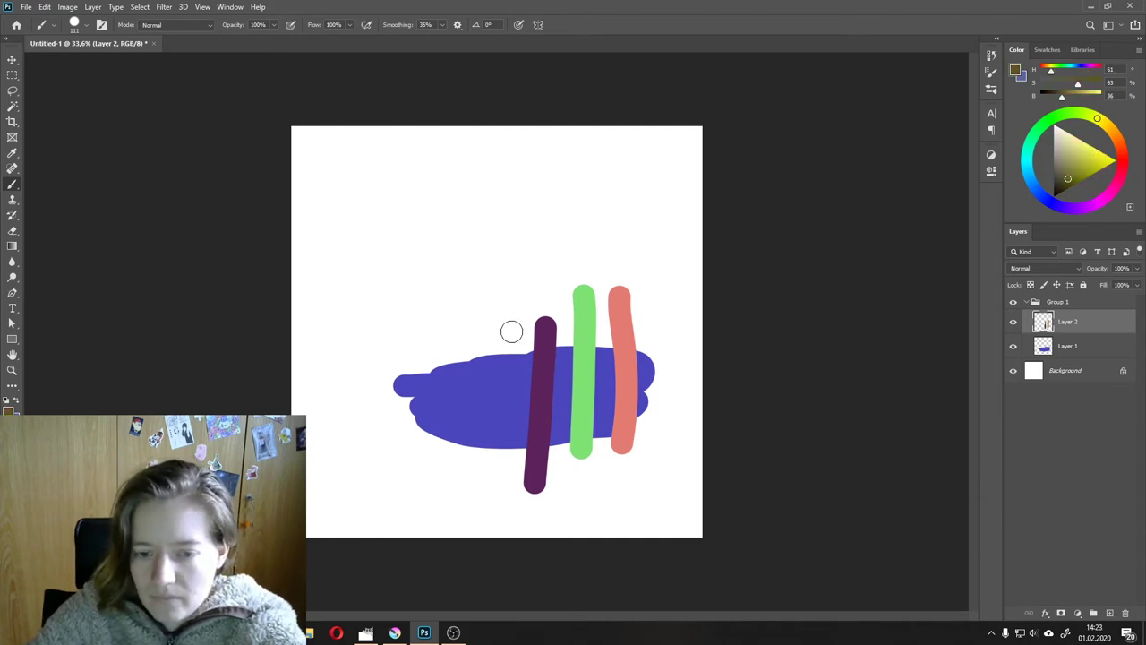
left_click_drag(510, 317, 493, 469)
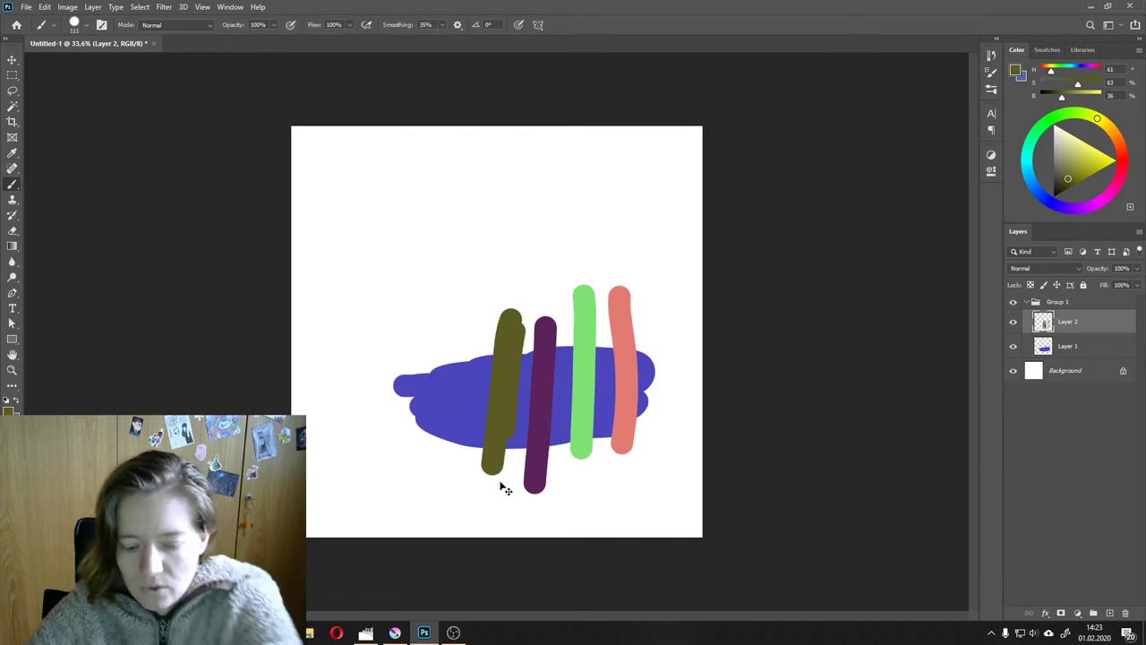
left_click(1053, 196)
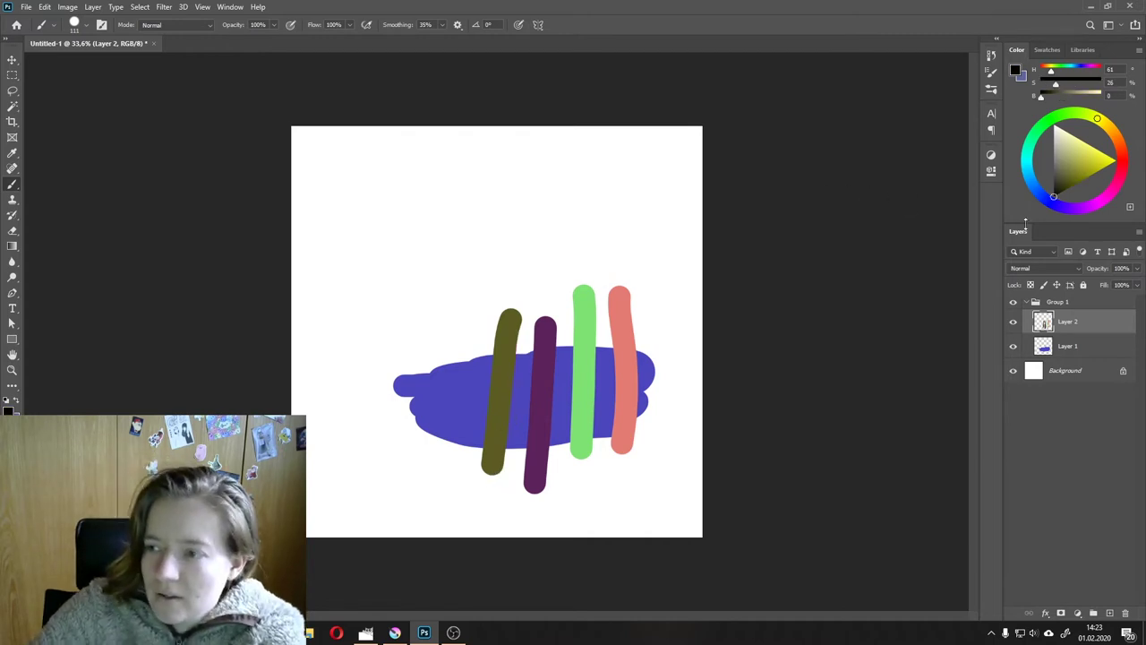
left_click_drag(466, 318, 452, 452)
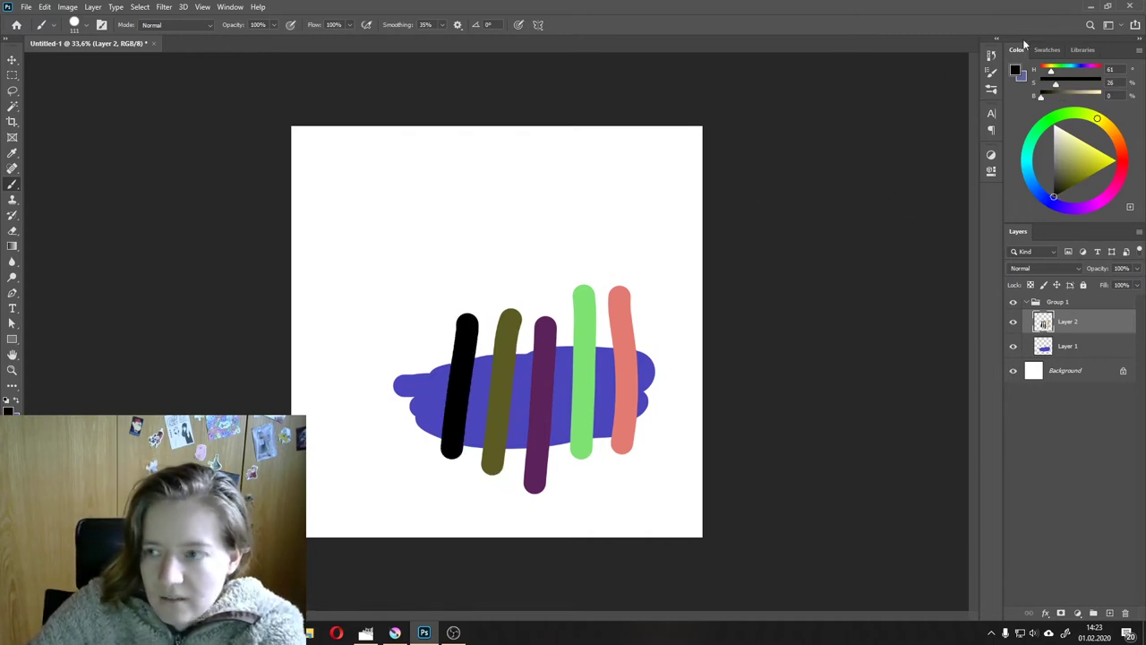
left_click(1054, 123)
left_click_drag(433, 339, 425, 475)
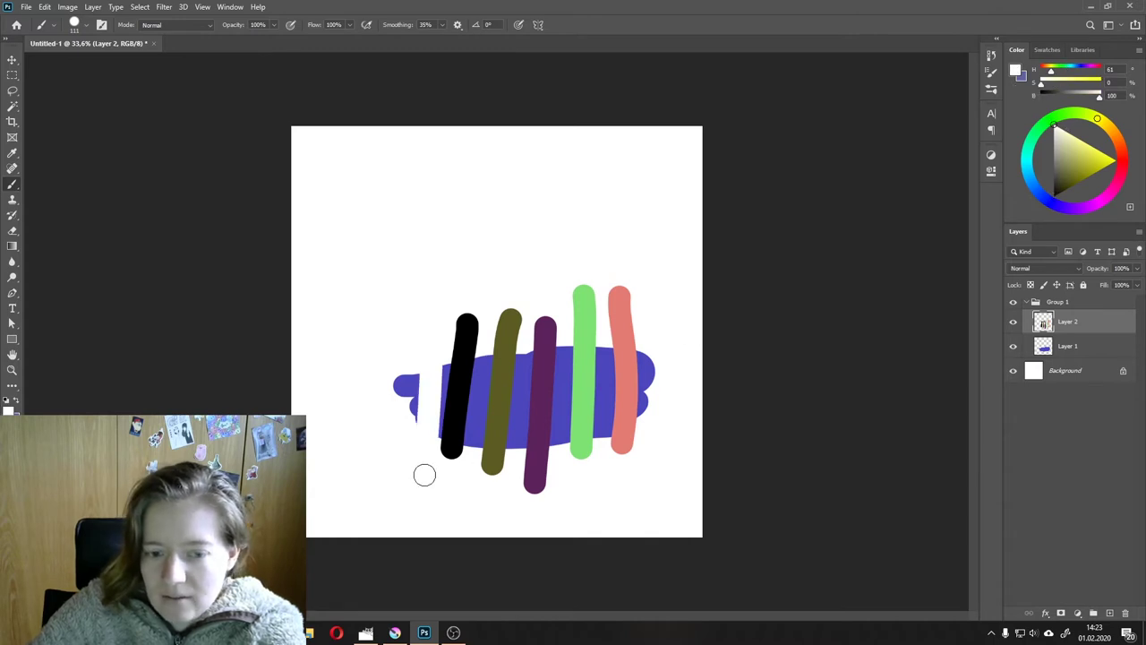
Step: Preview Layer 2 in Dissolve, Darken, Color Burn, Darker Color and Lighten blend modes
left_click(1049, 271)
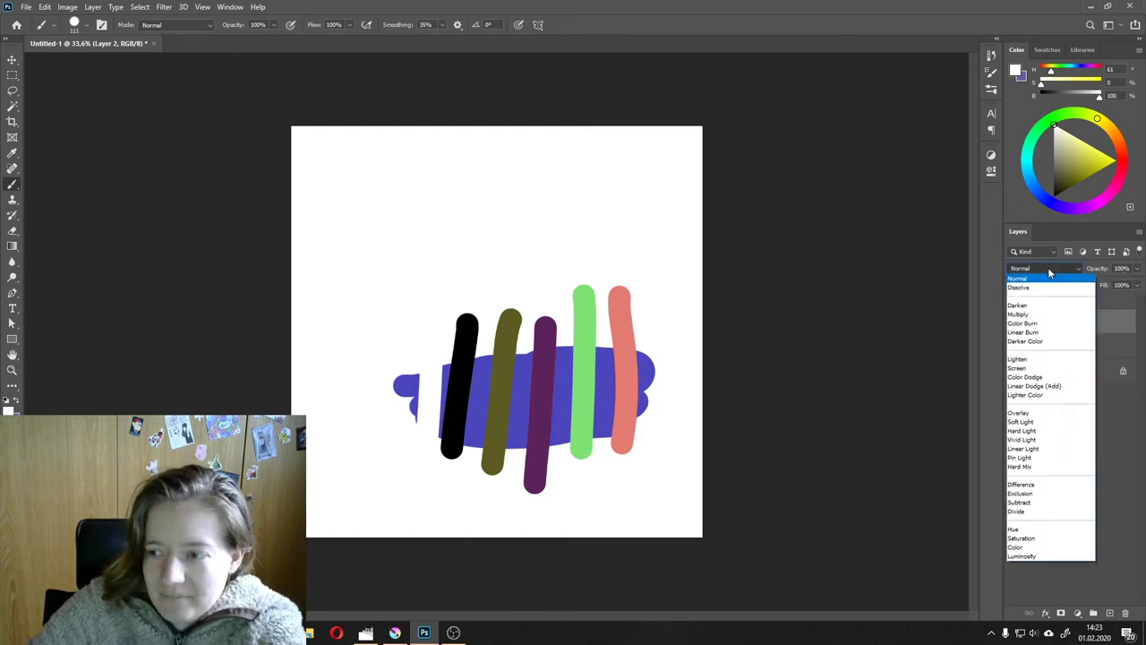
left_click(1049, 273)
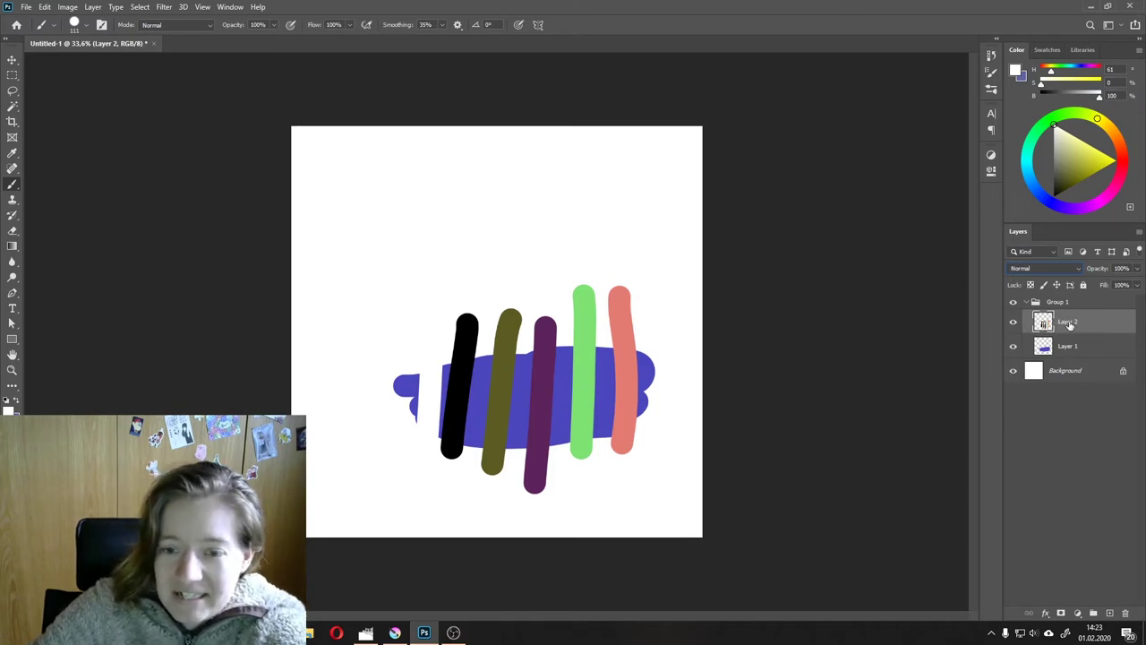
left_click(1039, 269)
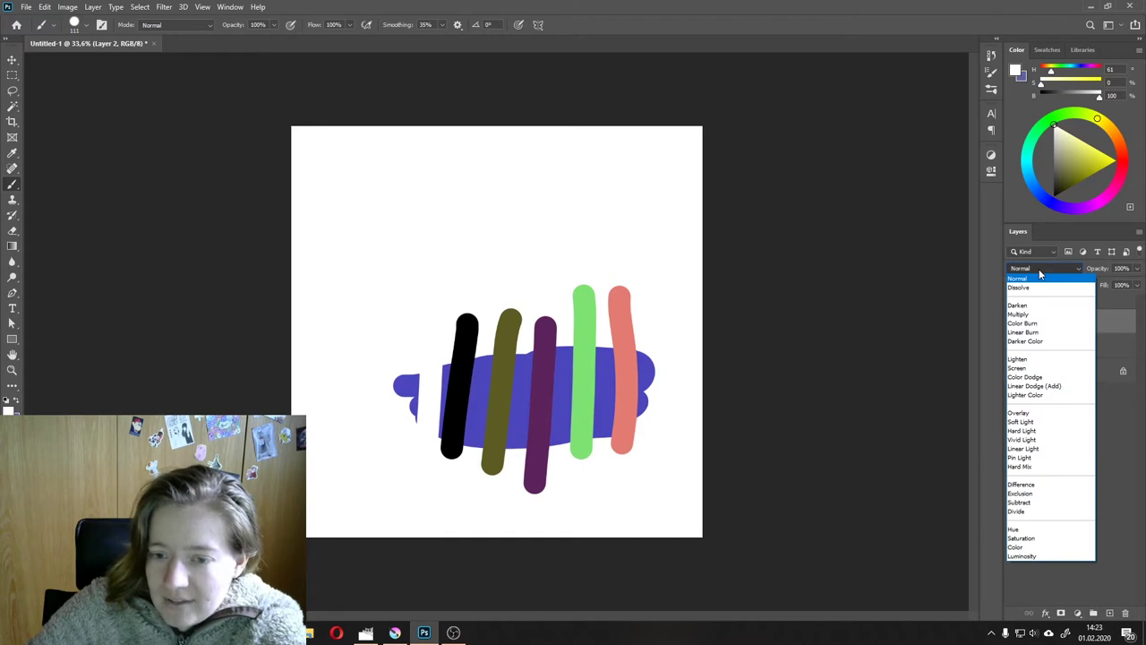
left_click(1039, 288)
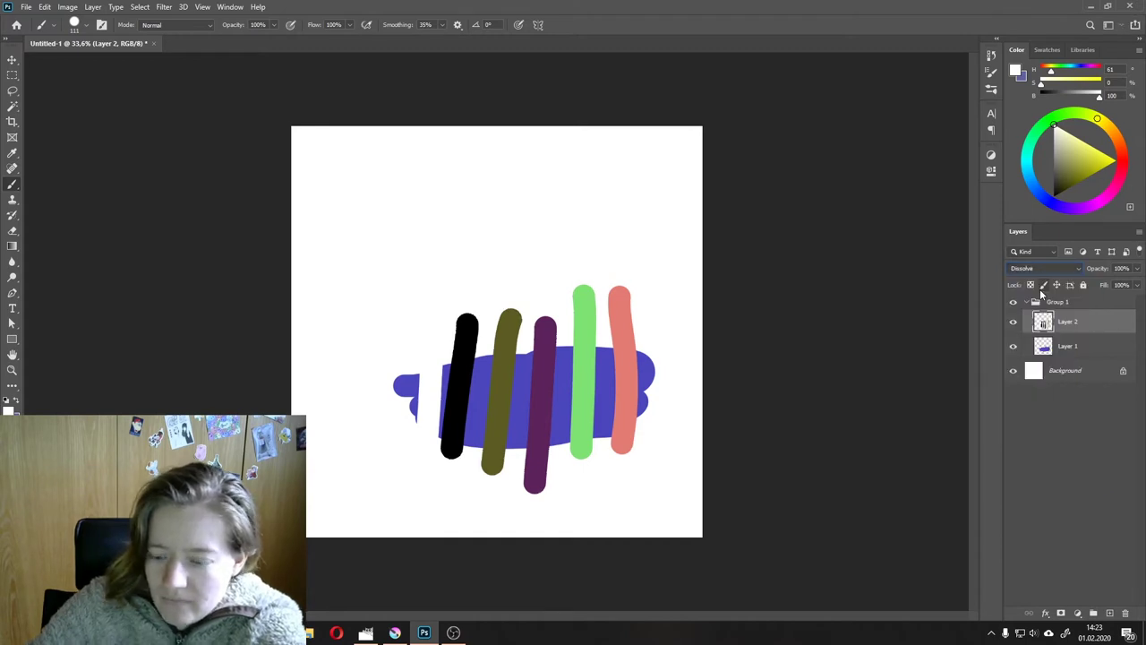
key("Down")
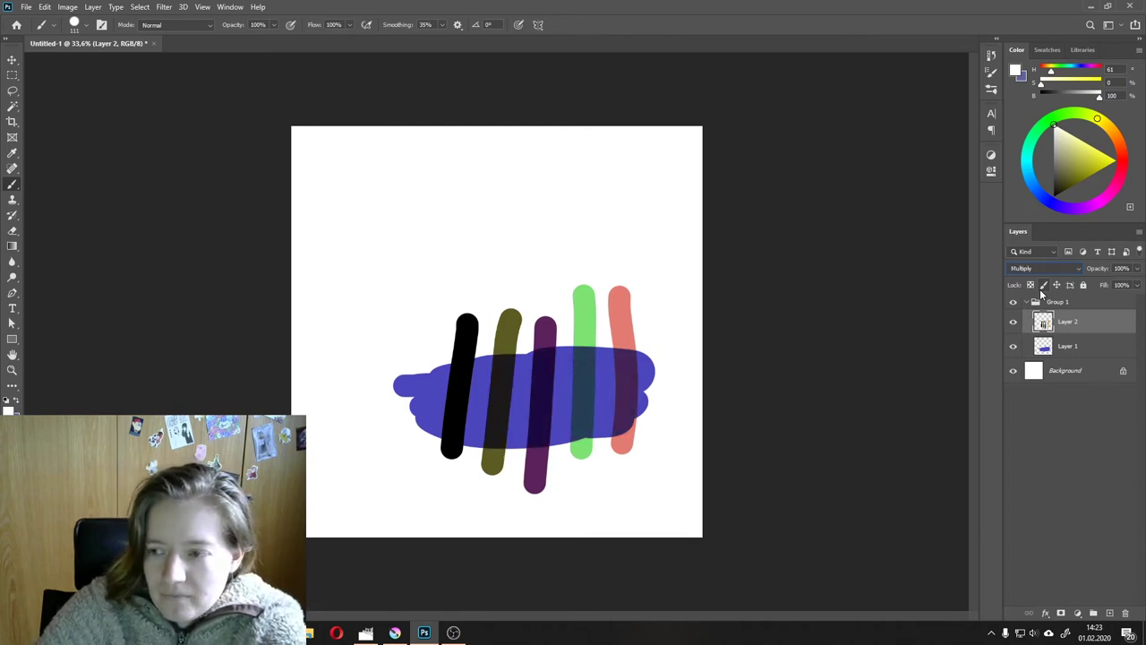
key("Down")
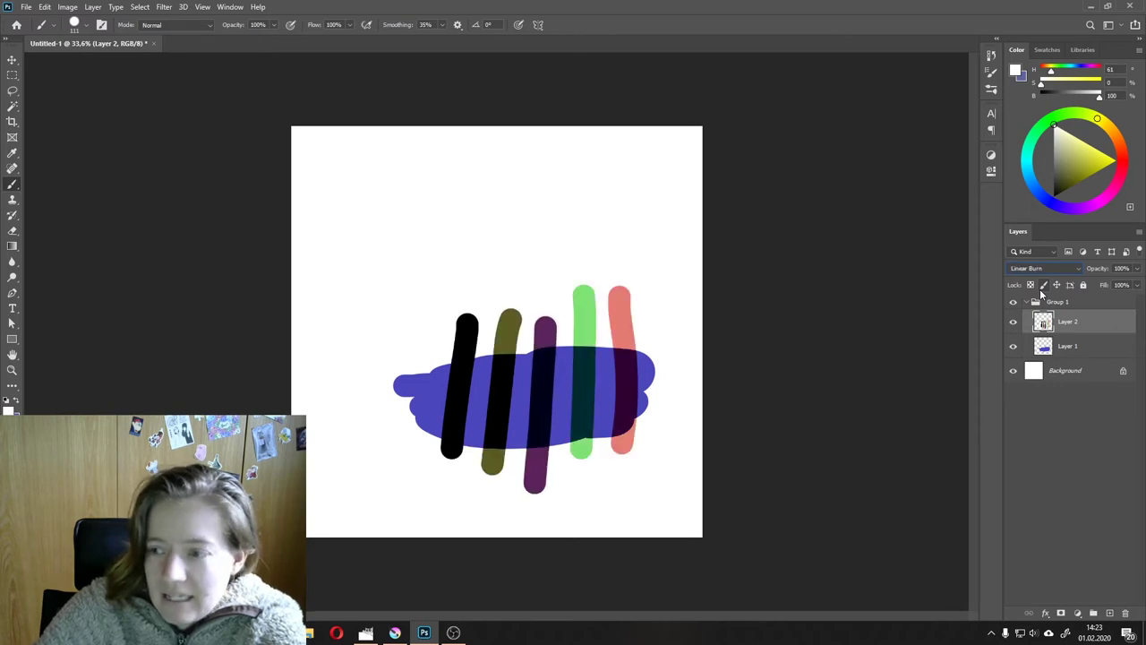
key("Down")
key("Down")
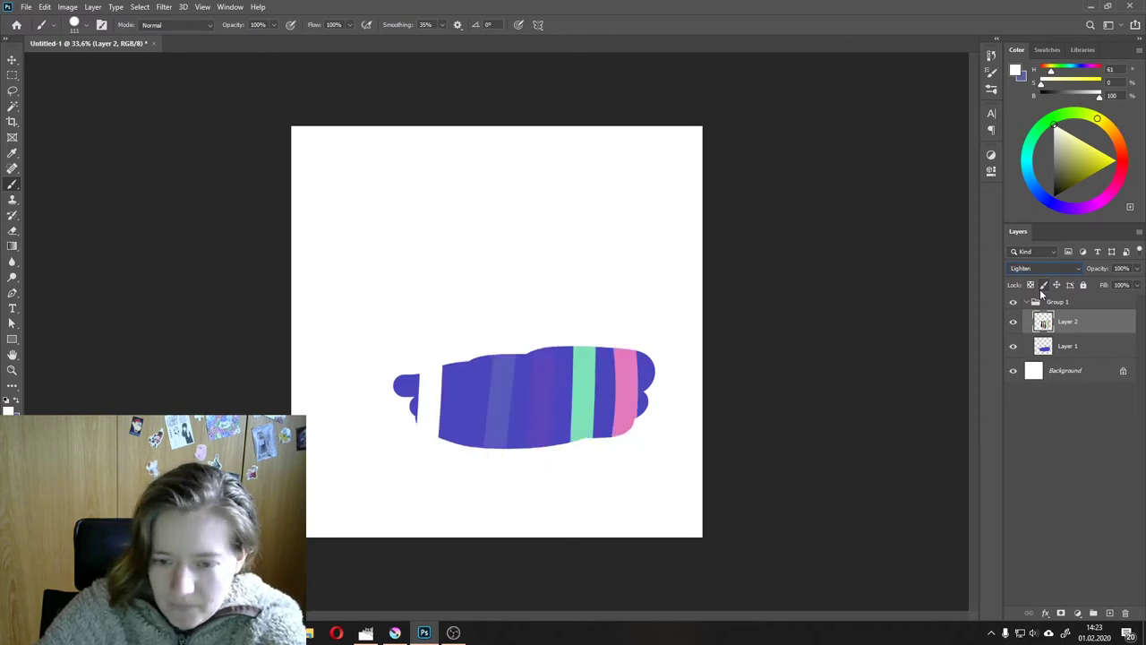
Step: Preview Screen, Color Dodge, Lighter Color, Hard Light and Vivid Light, then return Layer 2 to Normal
key("Down")
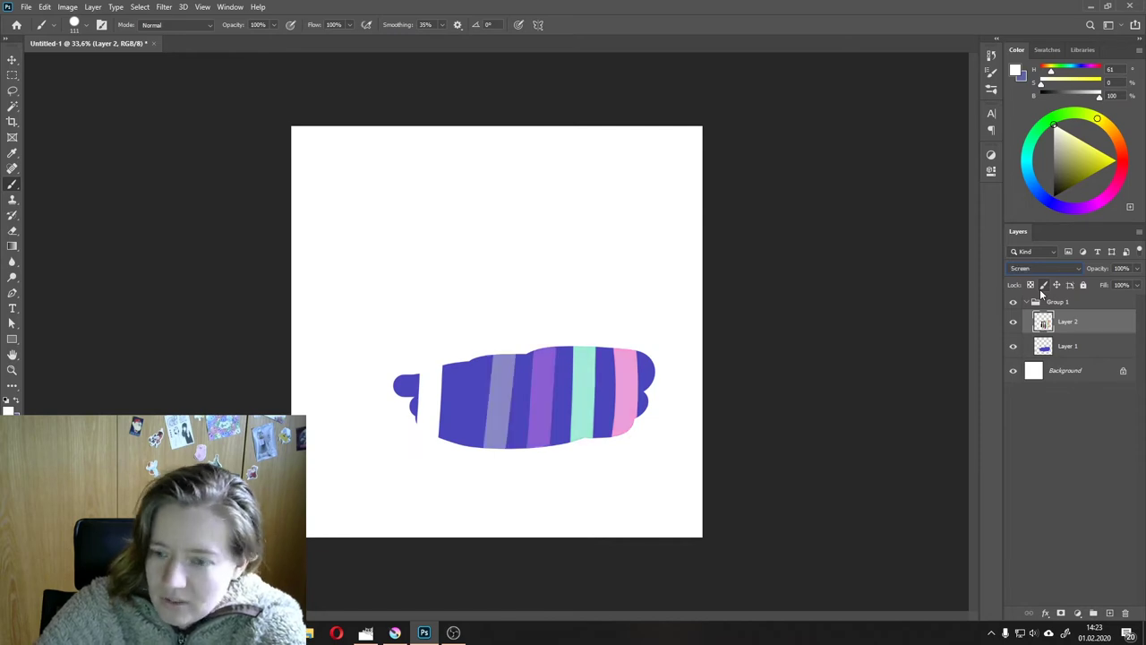
key("Down")
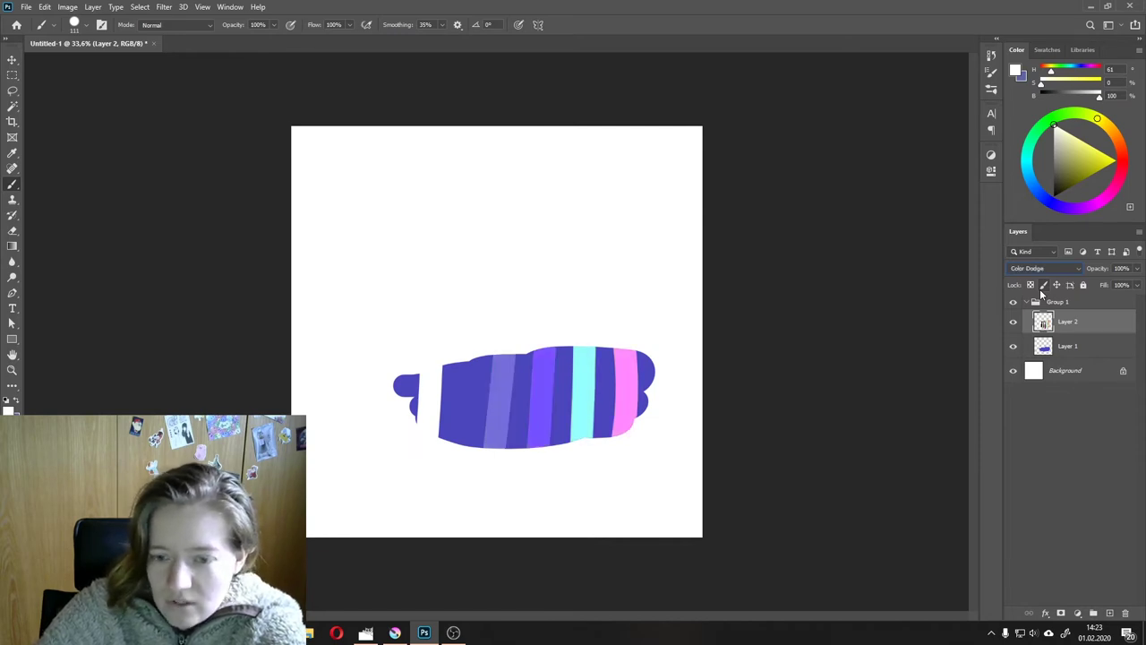
key("Down")
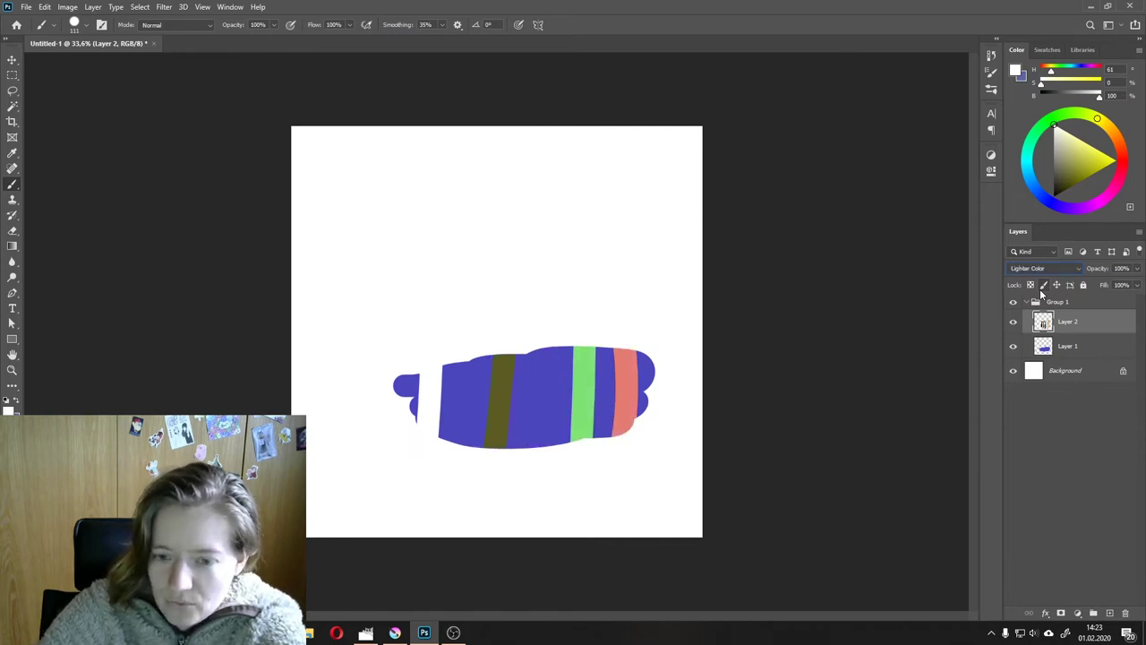
key("Down")
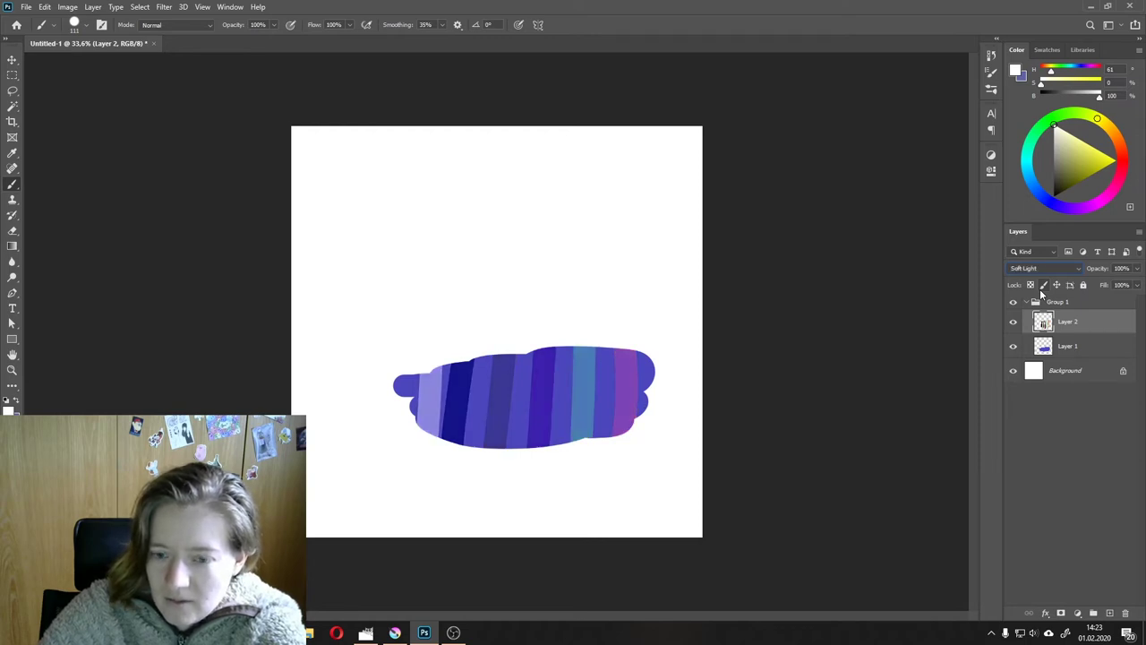
key("Down")
key("Down")
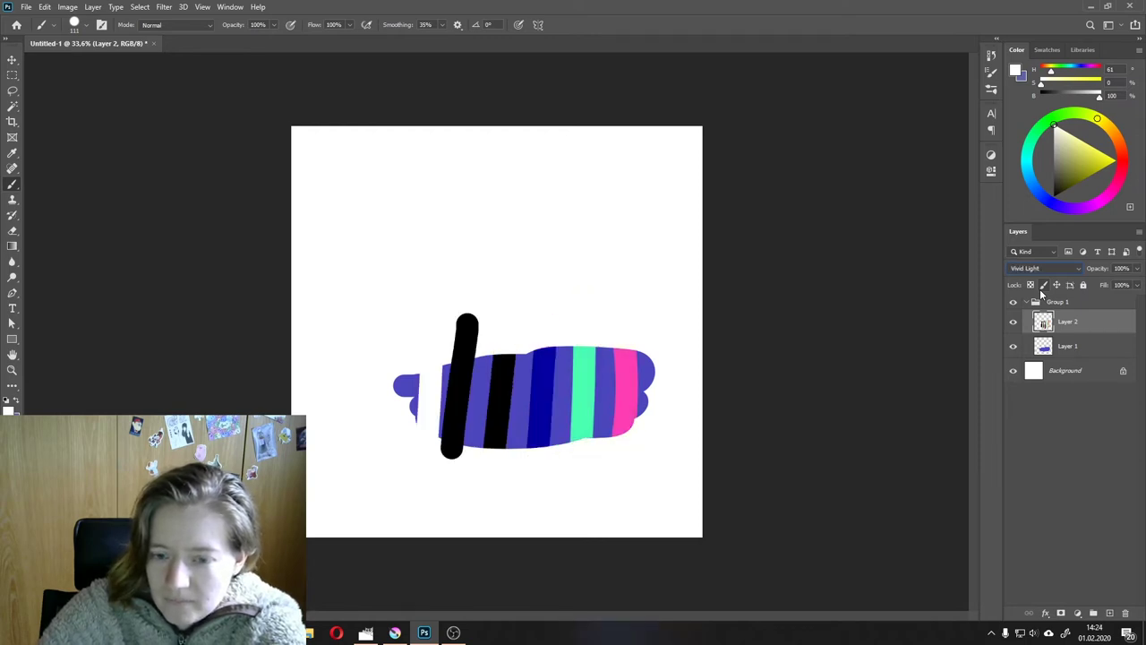
key("Down")
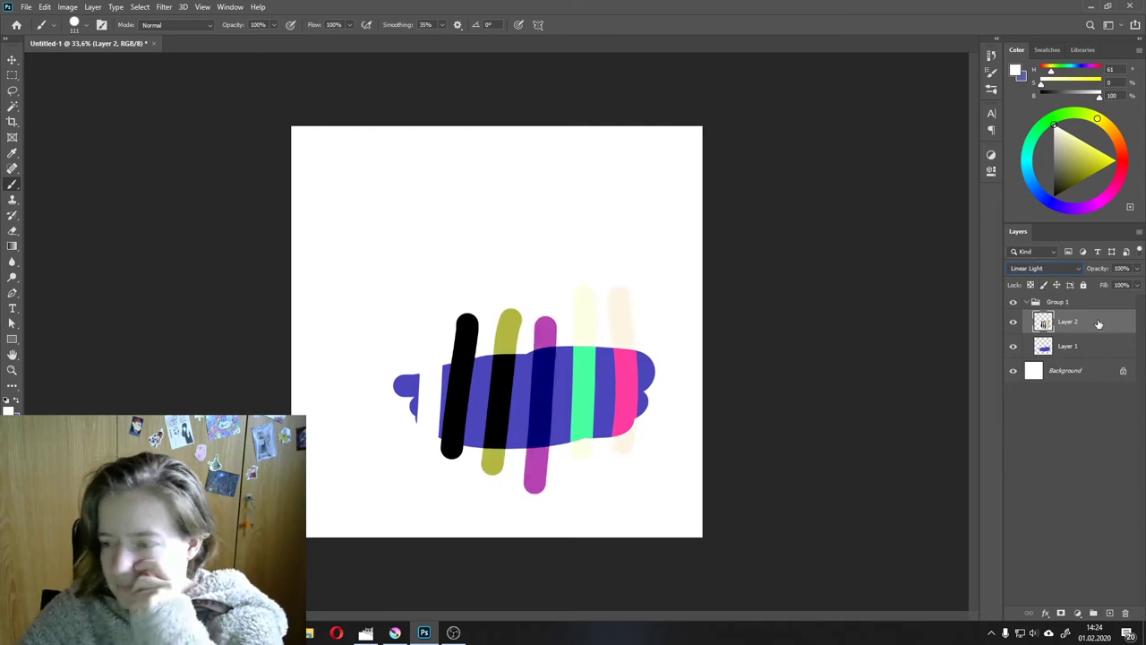
left_click(1047, 271)
left_click(1042, 283)
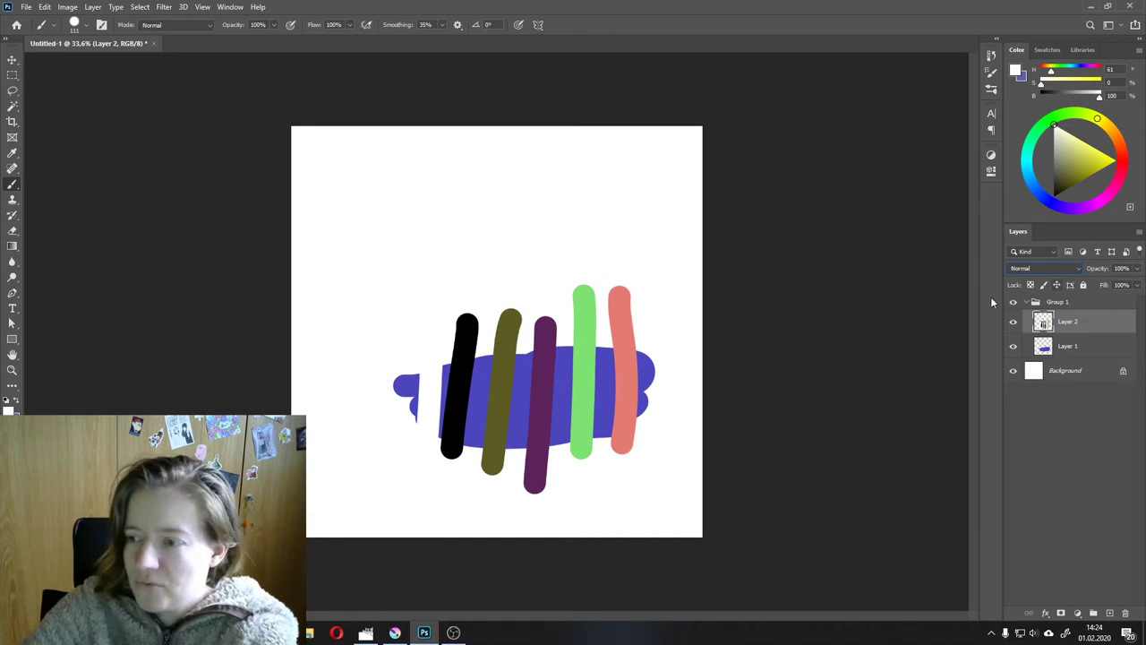
left_click(1135, 283)
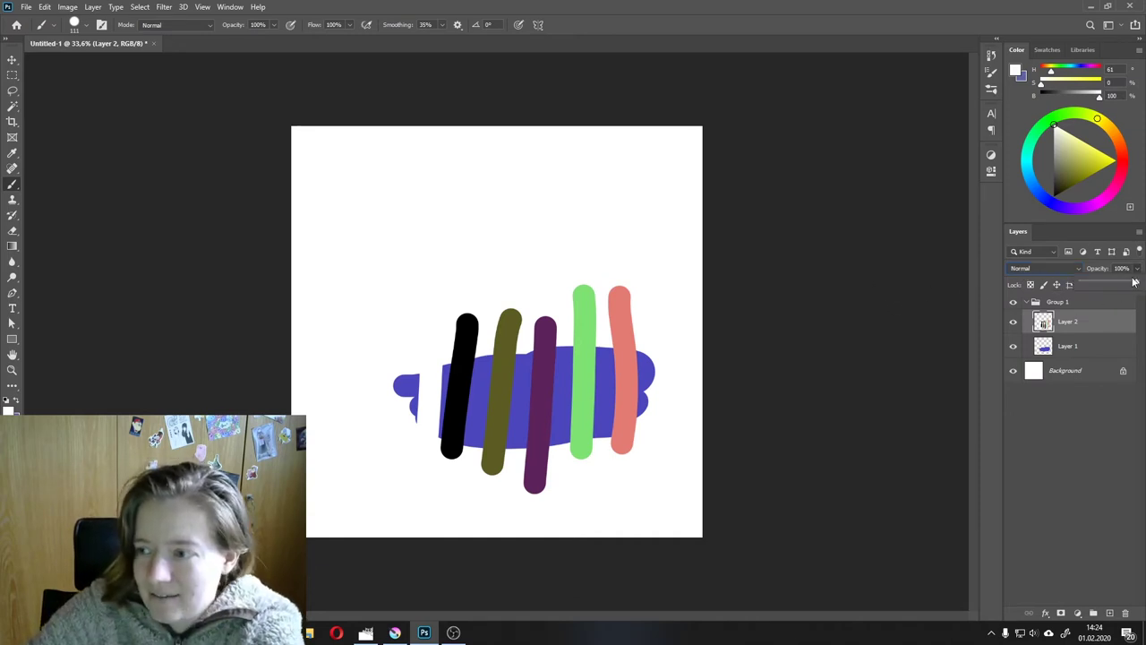
mouse_move(1135, 282)
left_mouse_down()
mouse_move(1116, 283)
mouse_move(1139, 283)
left_mouse_up()
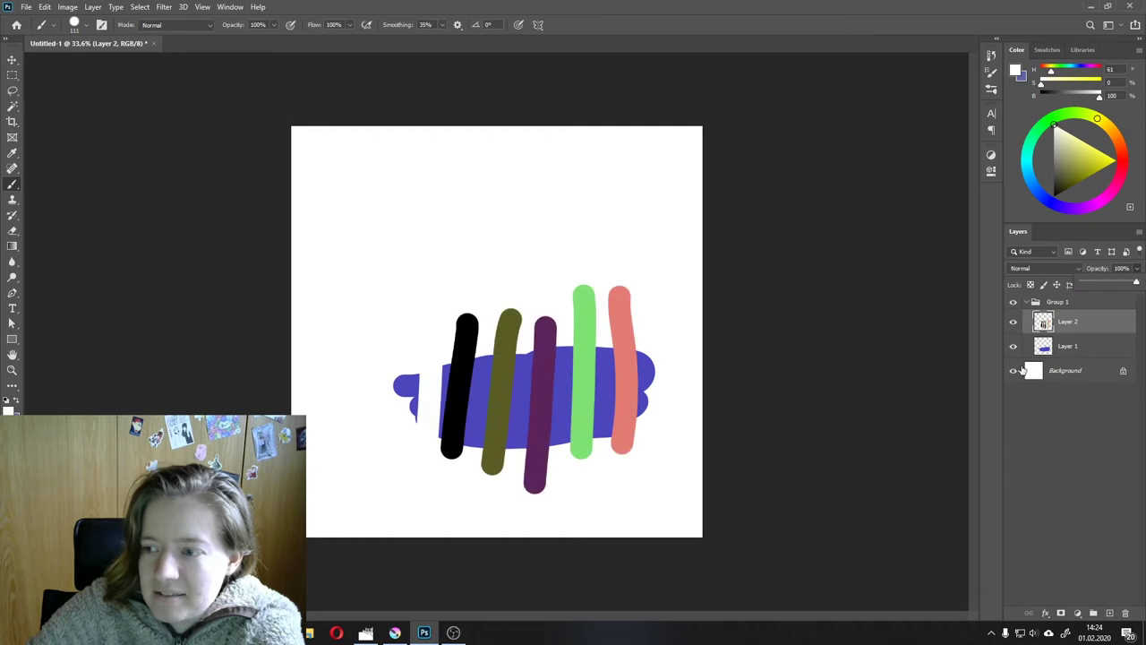
left_click(1135, 269)
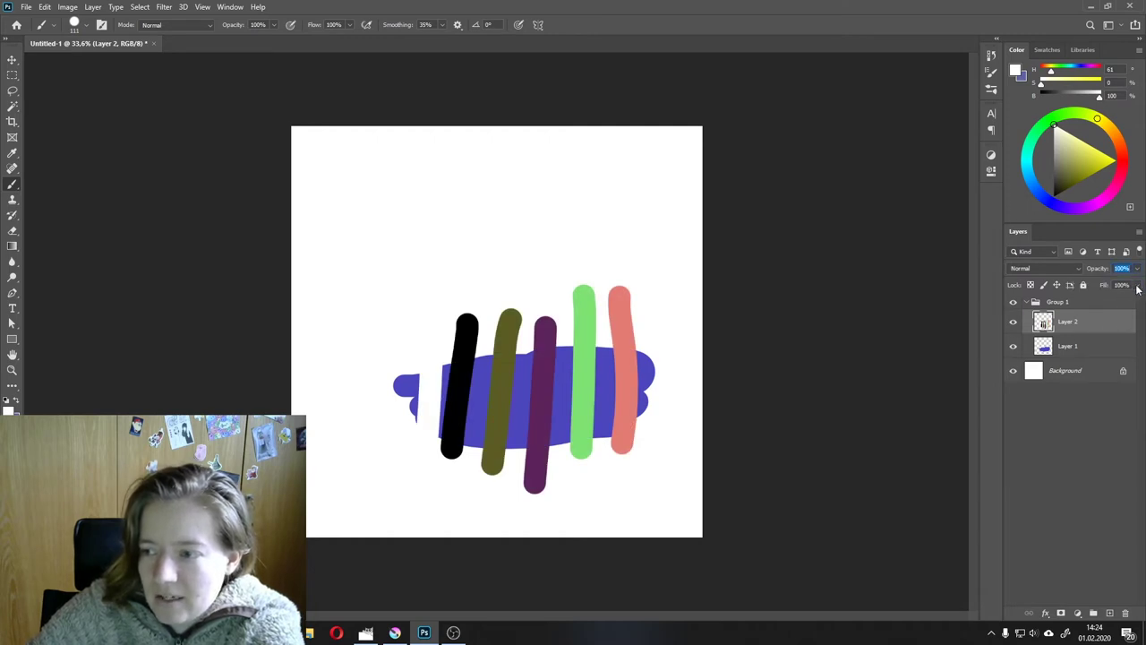
left_click(1138, 287)
left_click_drag(1130, 307, 1107, 307)
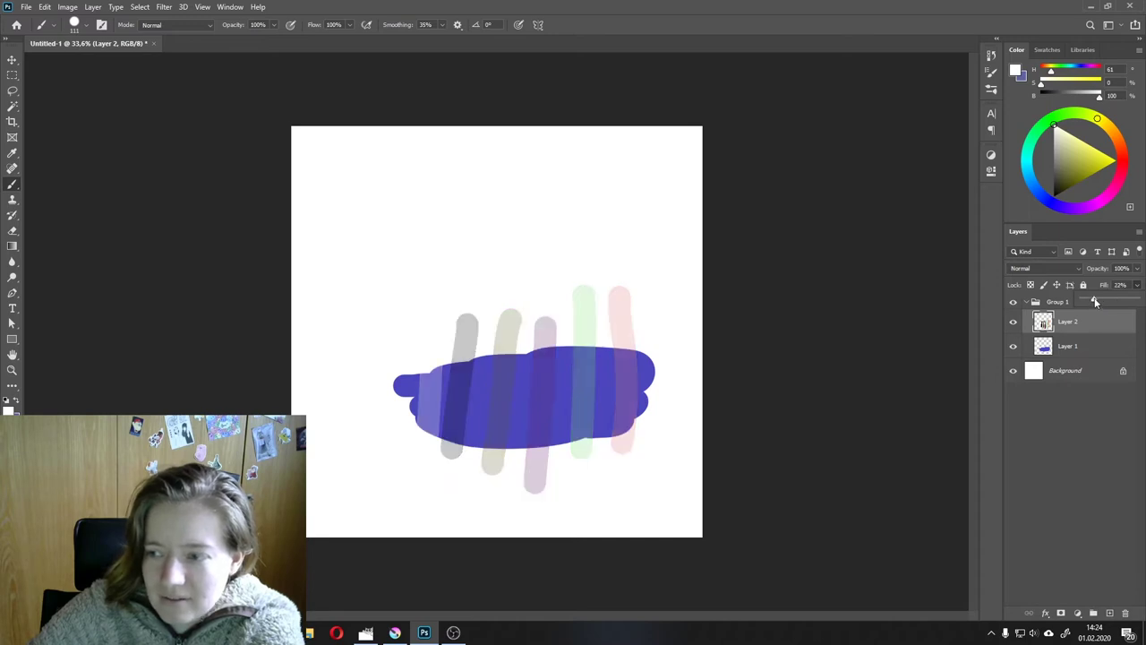
left_click_drag(1109, 301, 1139, 301)
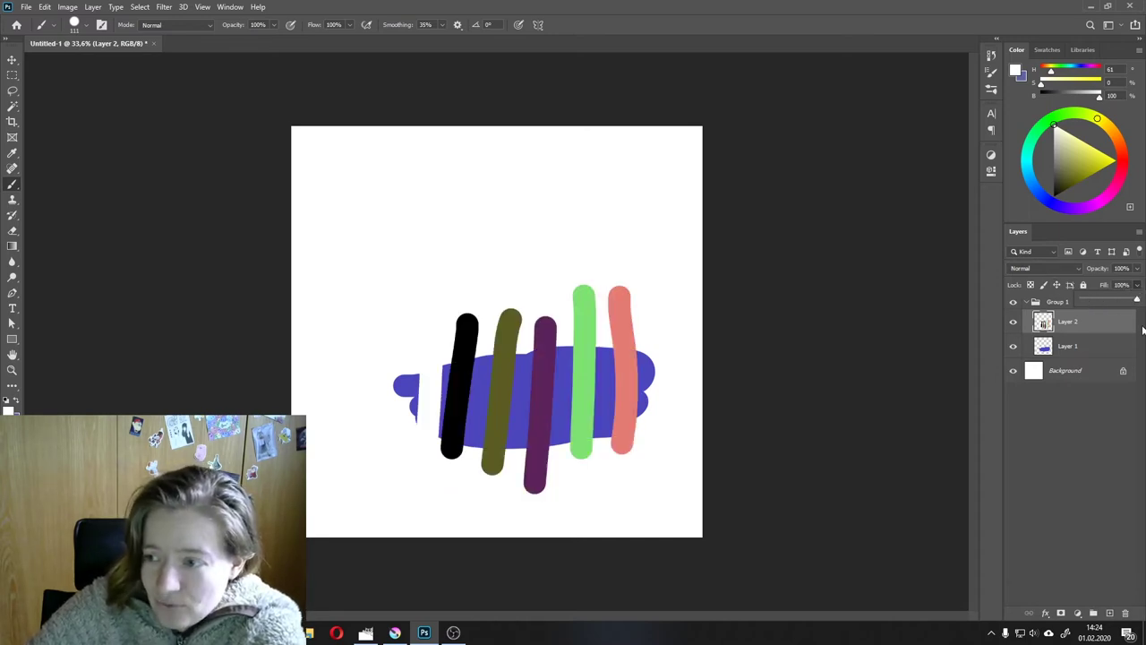
left_click(1078, 491)
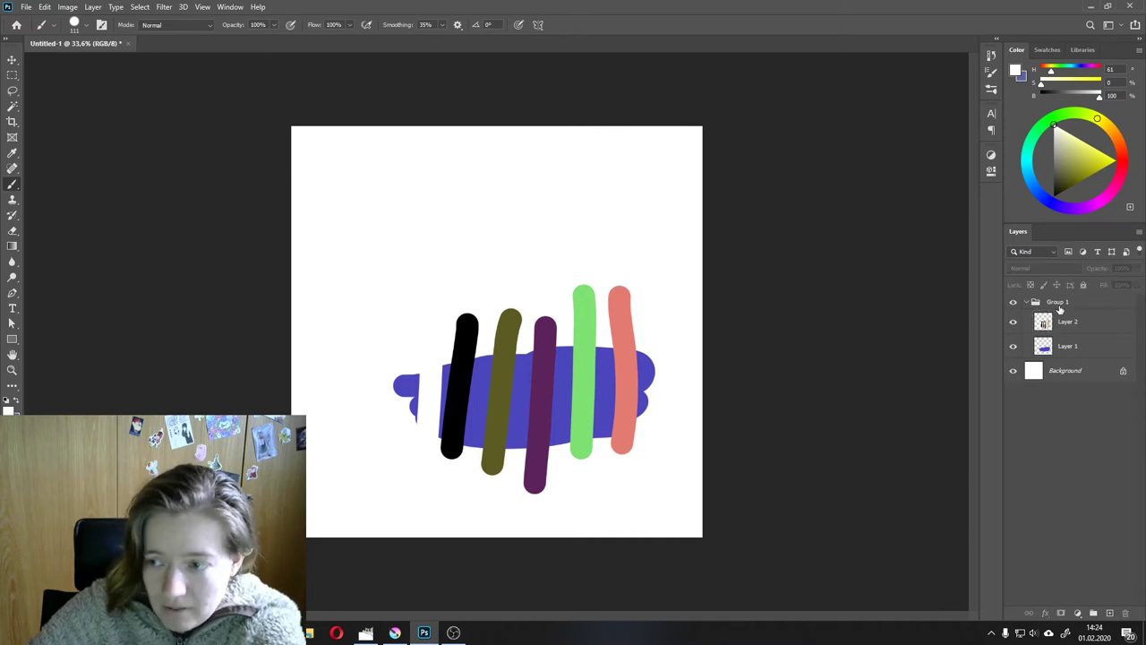
Step: Select the striped layers and Group 1, keeping the group at Pass Through blending
left_click(1095, 309)
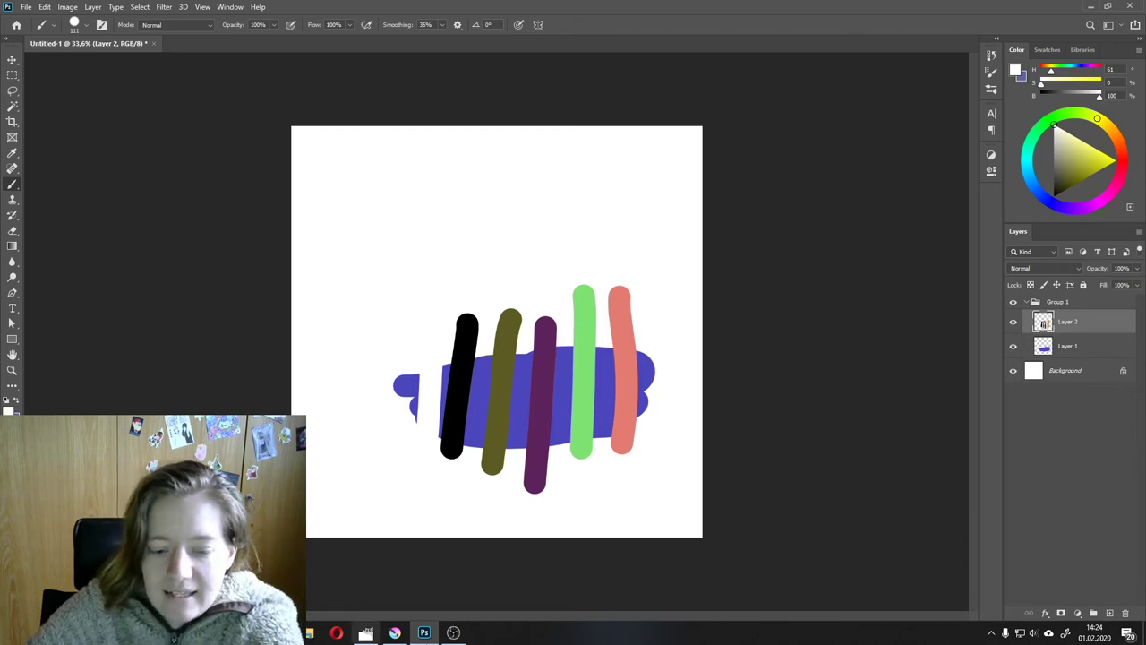
left_click(1078, 347, "ctrl")
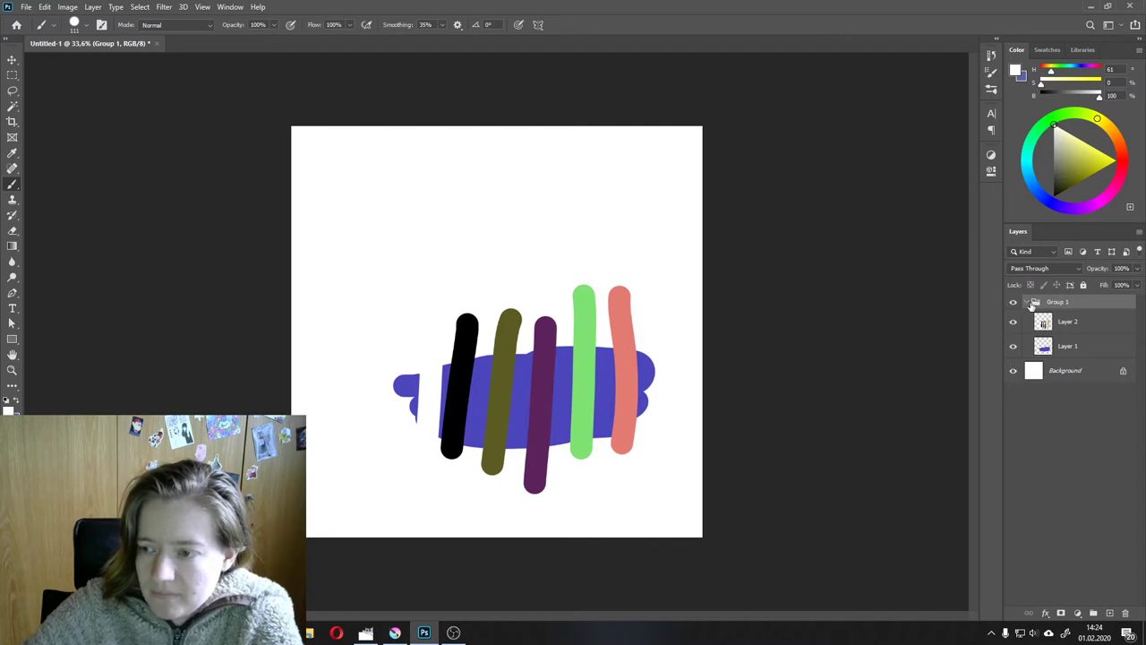
left_click(1045, 324)
left_click(1093, 359)
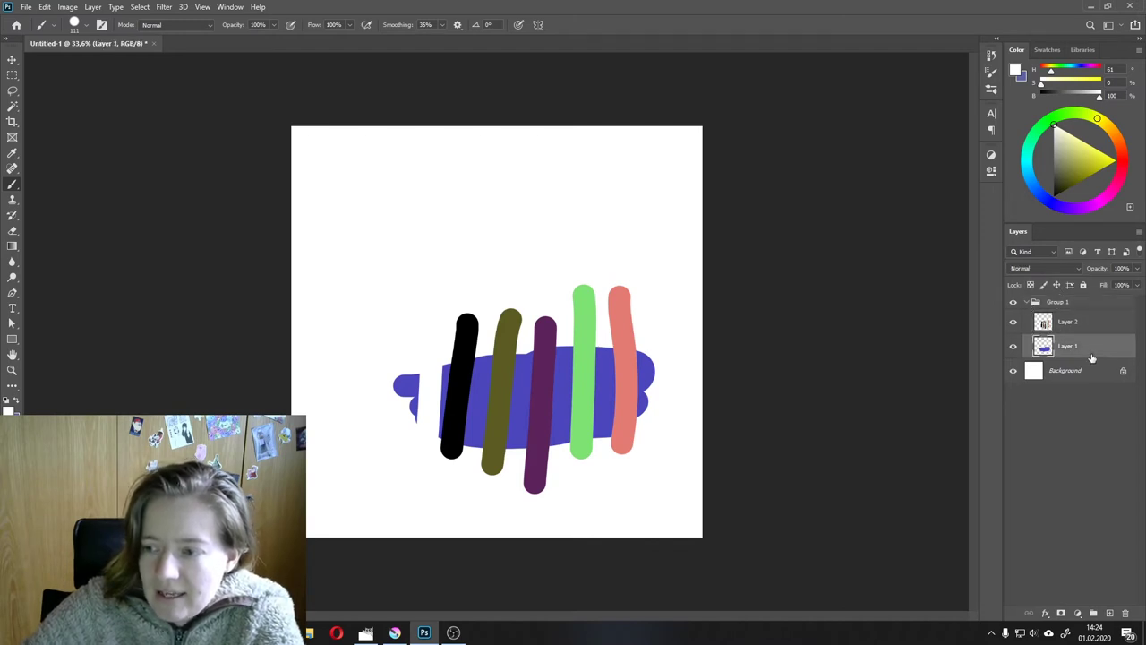
left_click(1100, 331)
left_click(1096, 350)
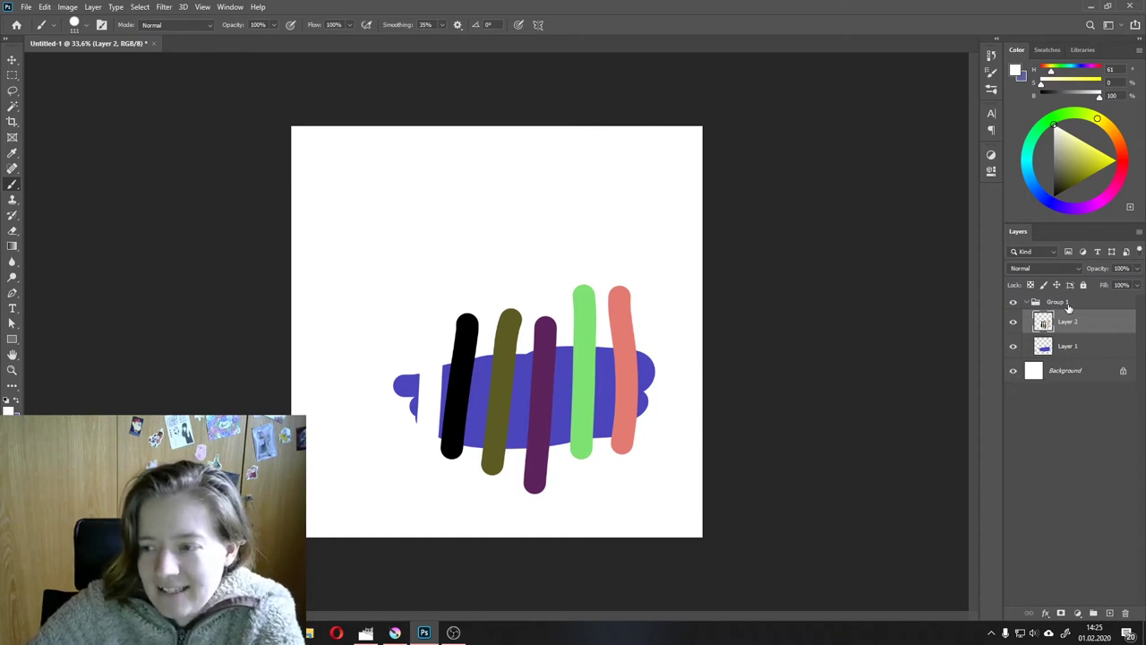
left_click(1067, 304)
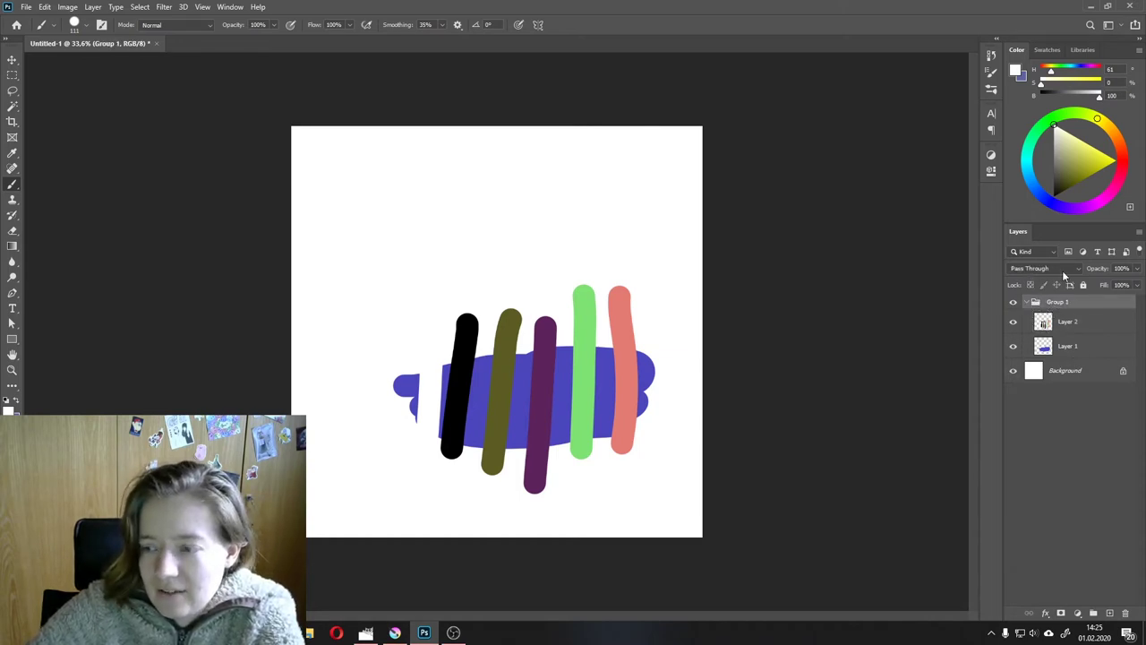
left_click(1026, 269)
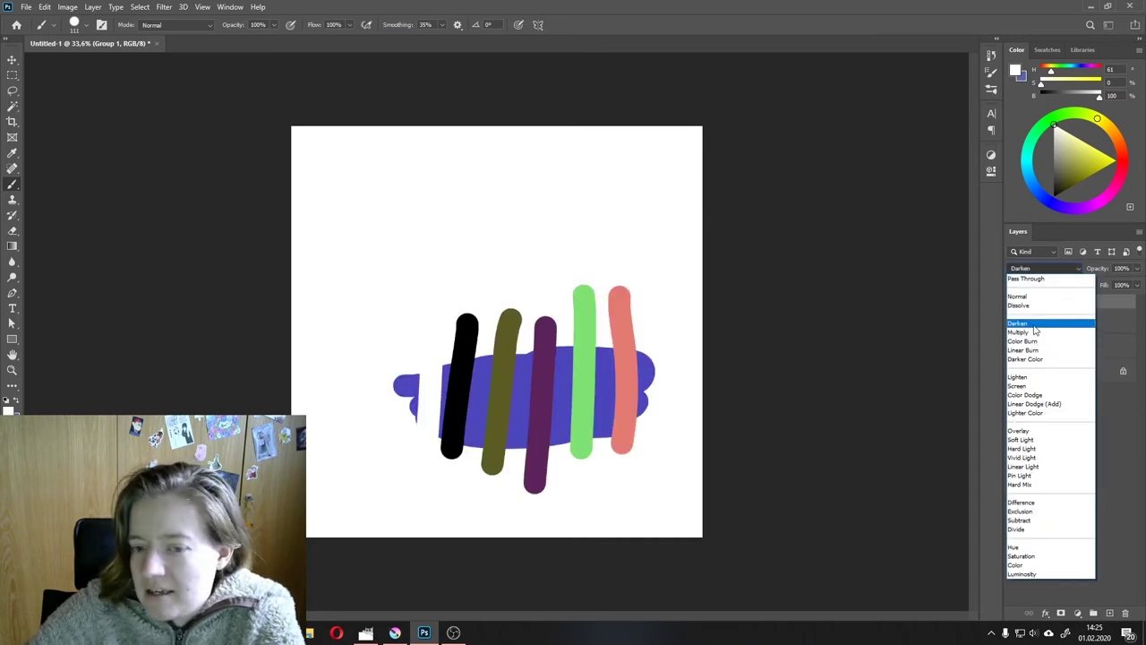
left_click(1036, 279)
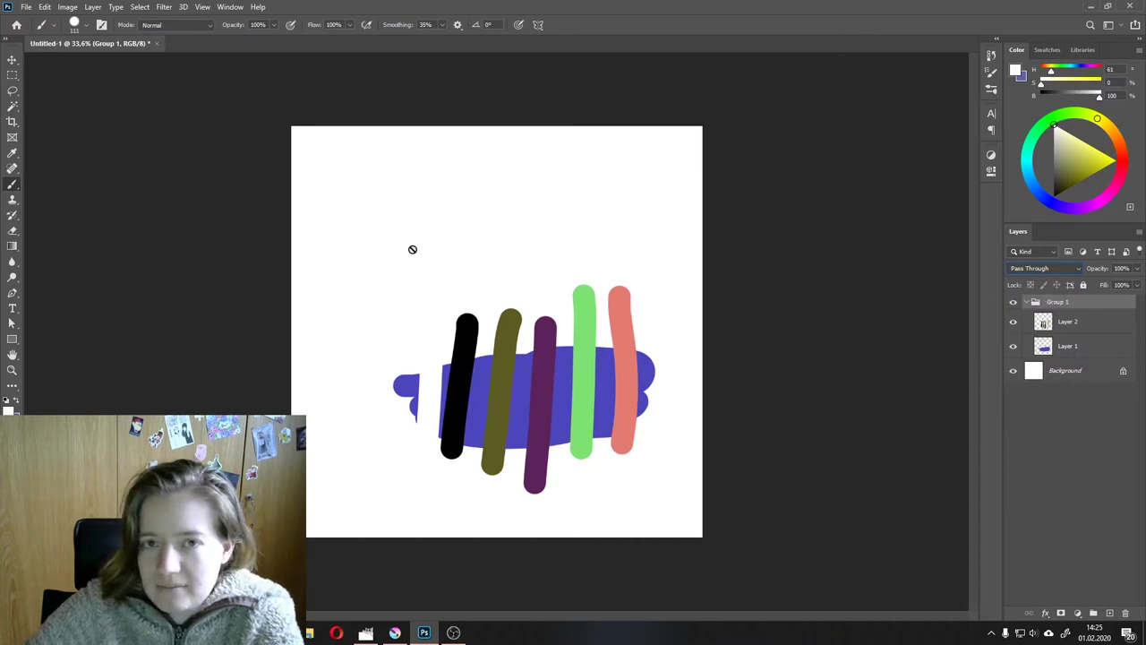
Step: Delete Group 1 together with its striped Layer 1 and Layer 2
left_click(1063, 323)
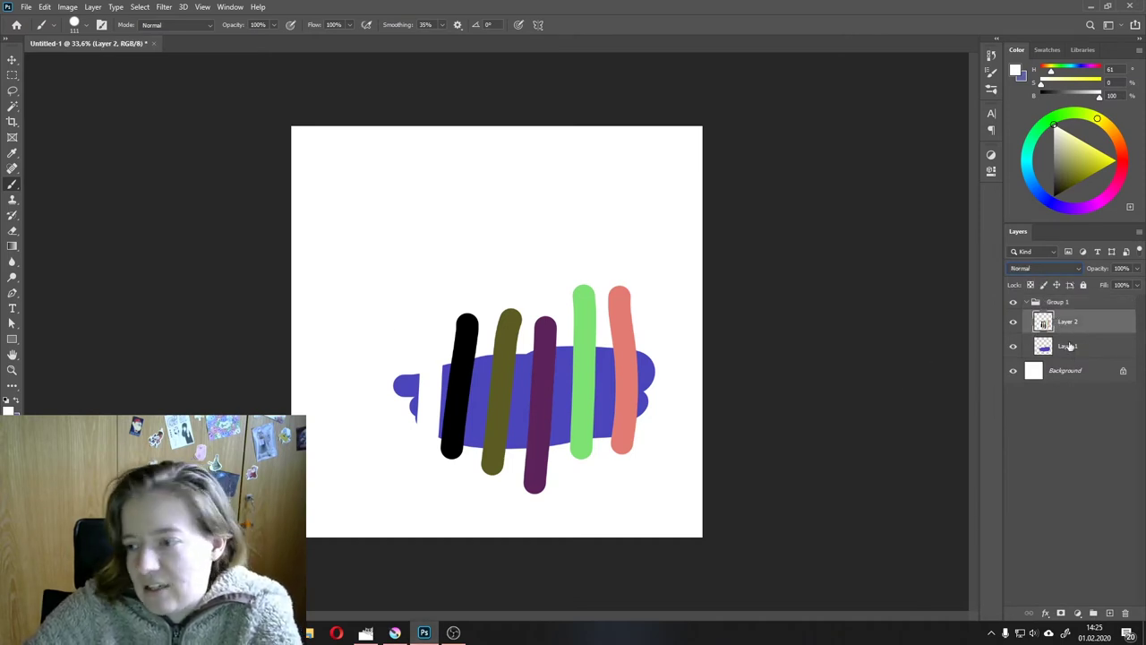
left_click(1071, 346, "shift")
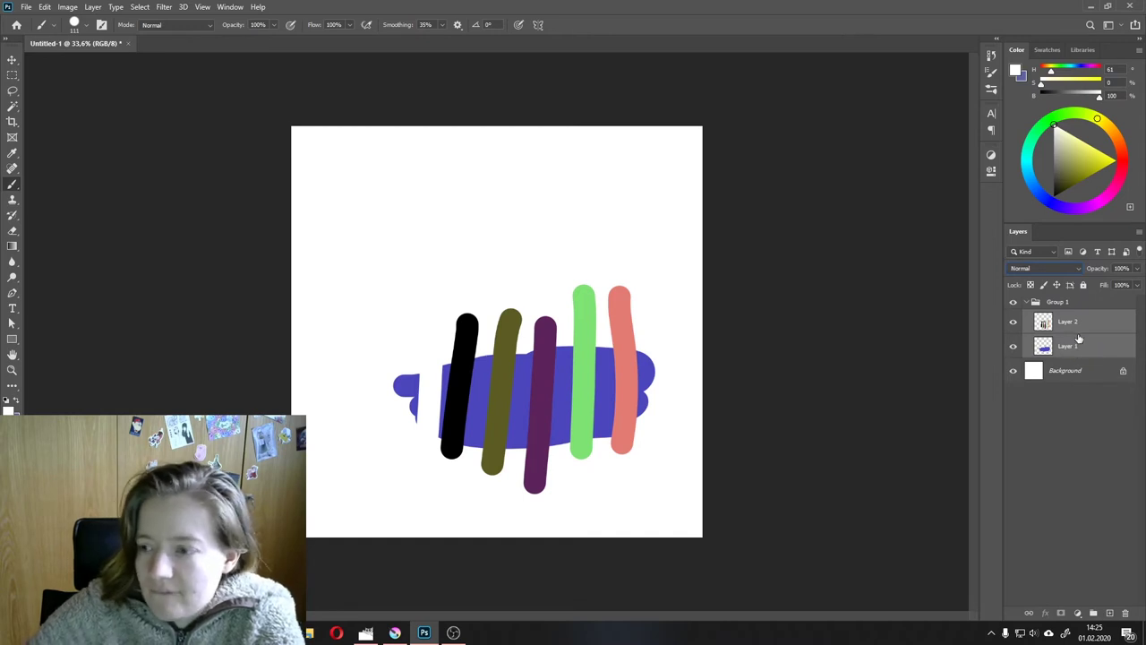
left_click(1089, 306)
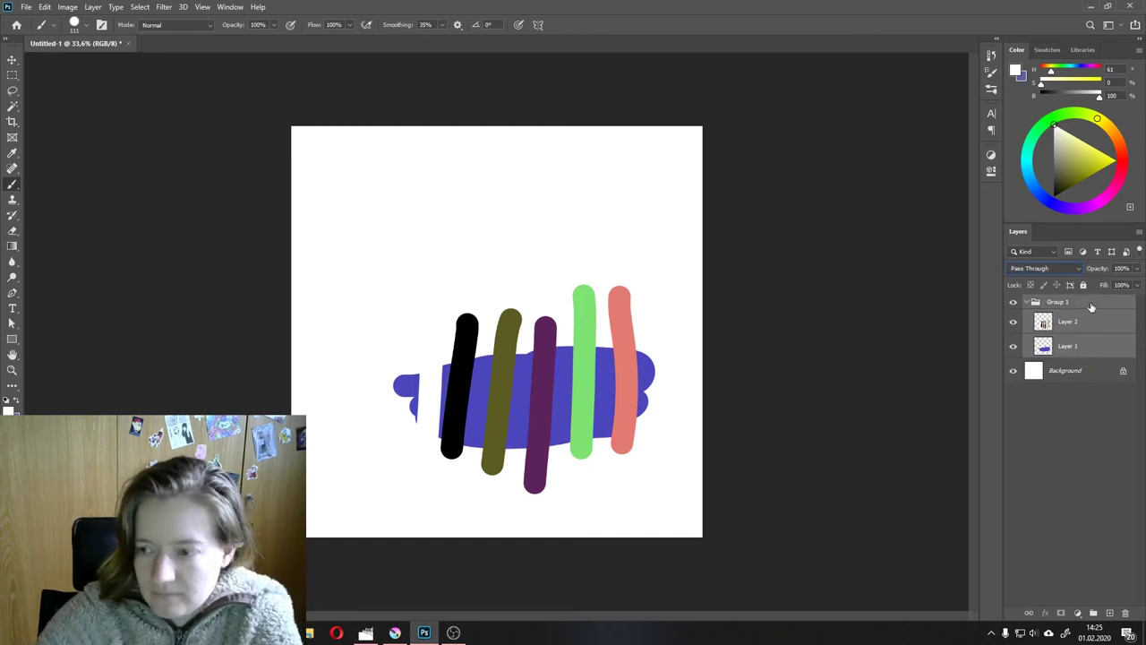
left_click(1126, 614)
left_click(514, 235)
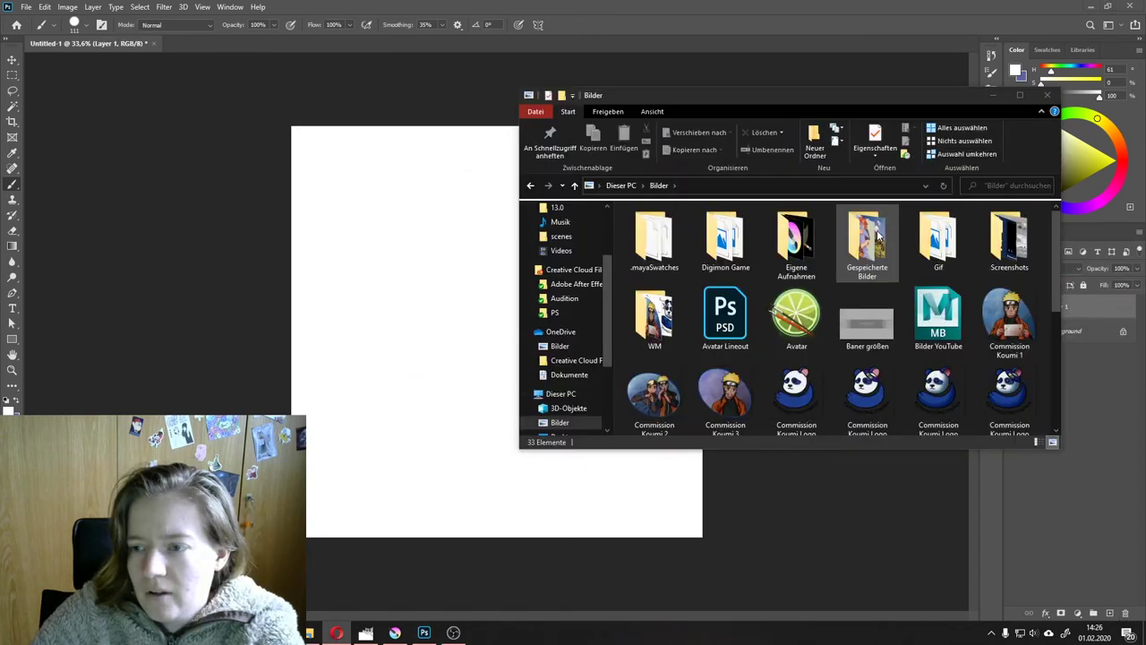
Step: Place the csm_klassenfahrt-natur-und-berge_391cd68782 mountain photo across the canvas middle
double_click(879, 235)
left_click(824, 275)
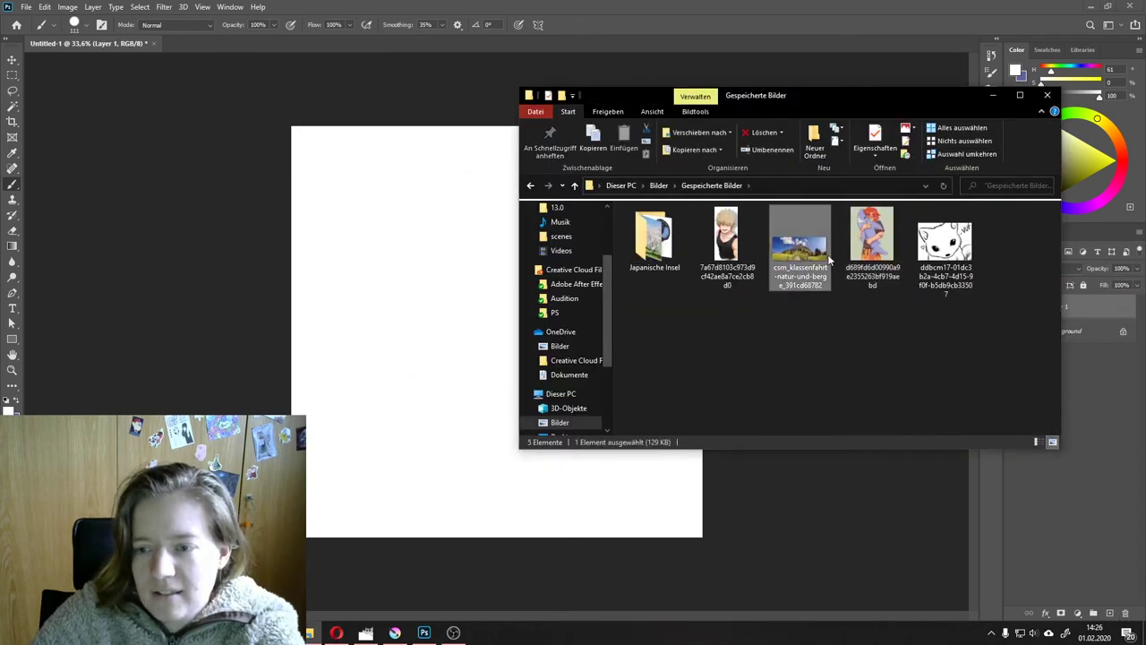
left_click_drag(816, 255, 440, 294)
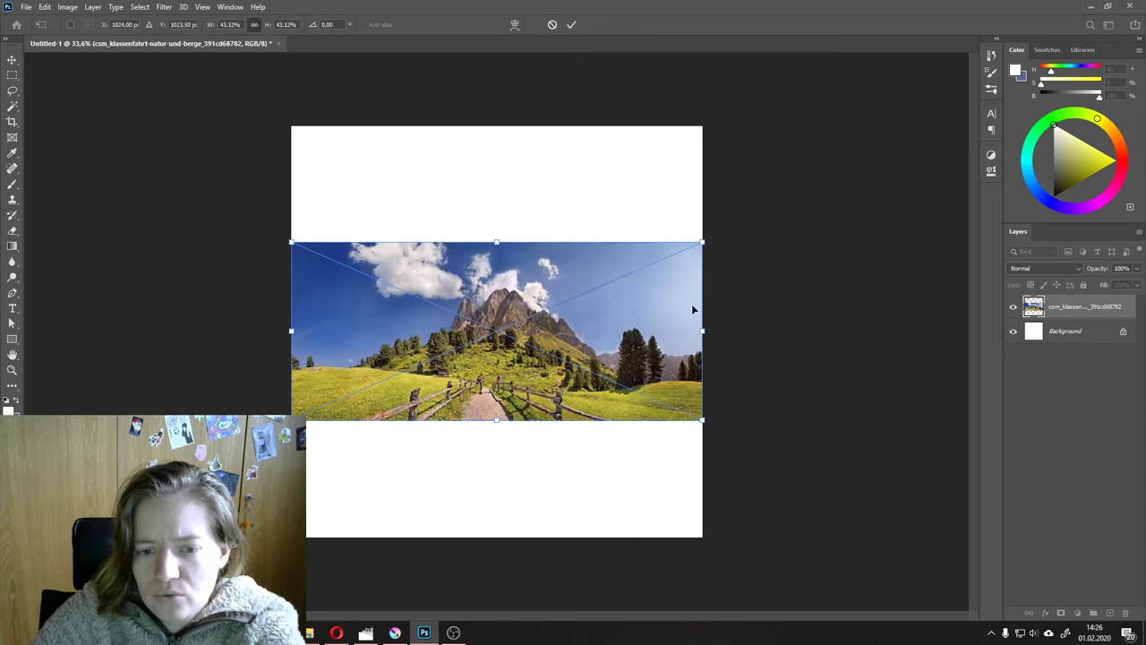
key("Return")
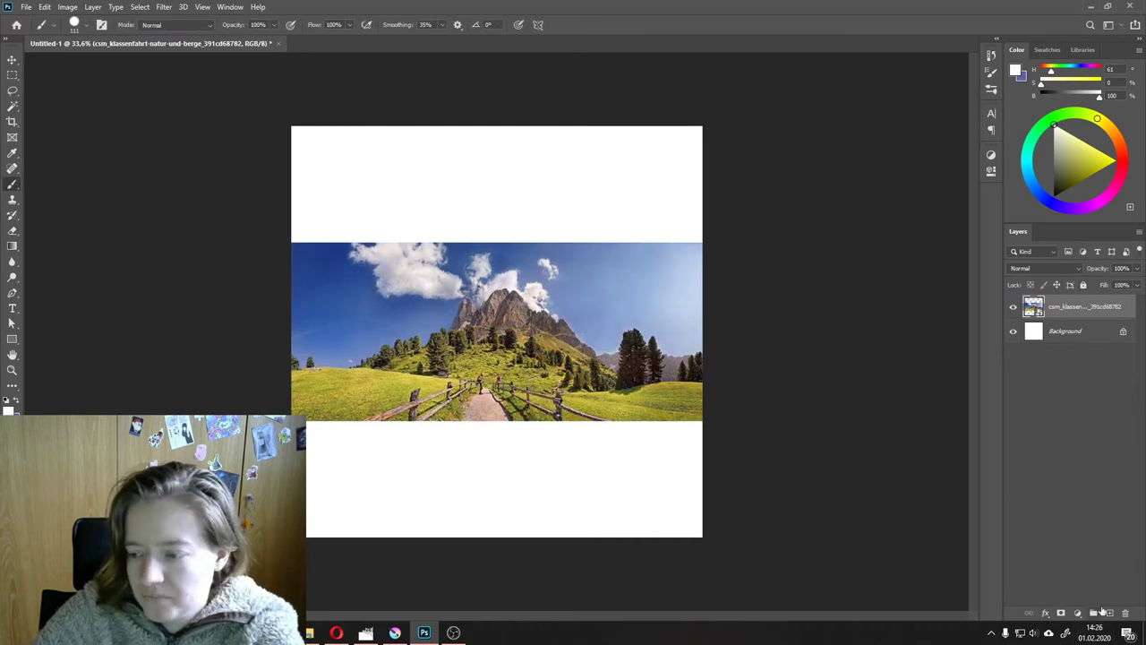
Step: Add a new Layer 1 and choose the foreground-to-background Gradient tool preset
left_click(1109, 612)
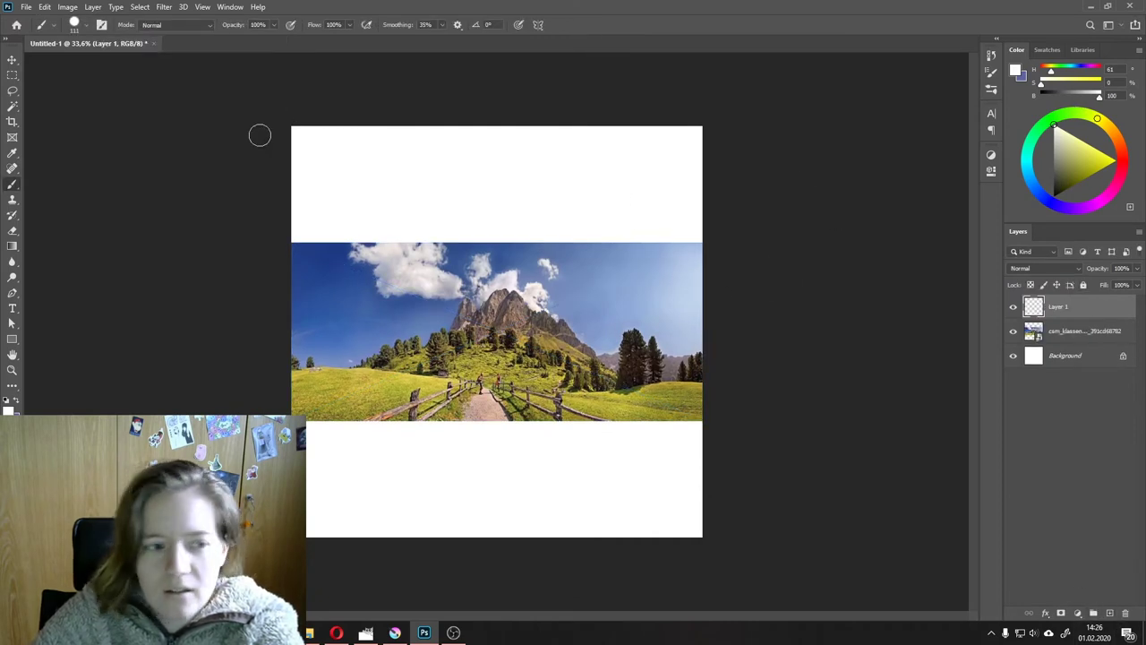
left_click(12, 247)
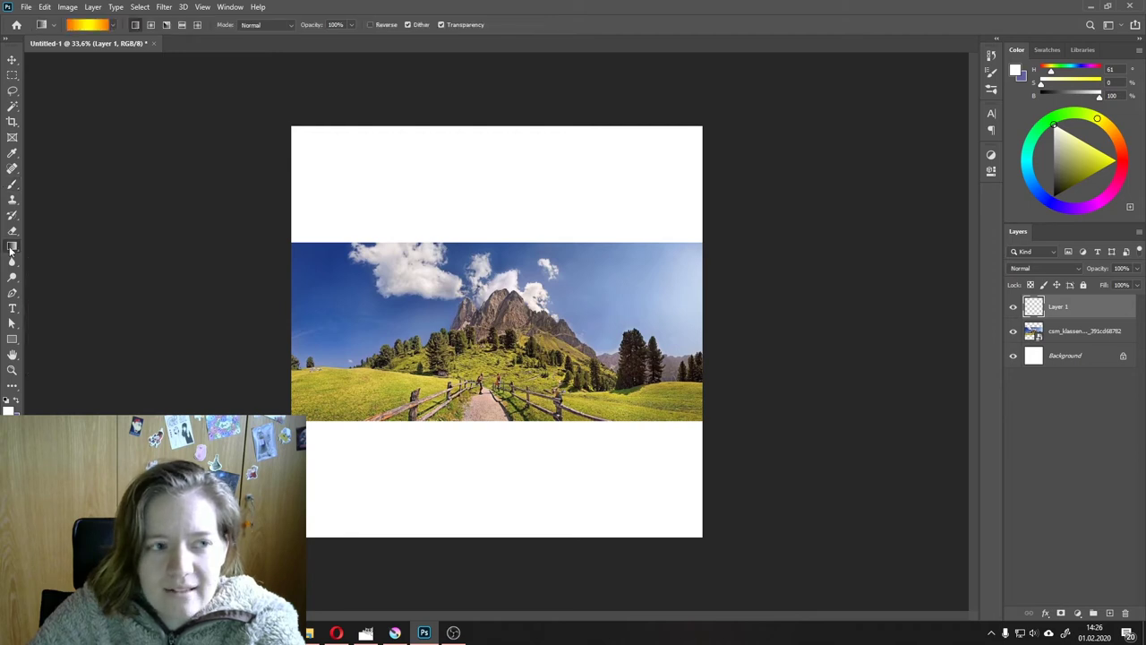
left_click(114, 25)
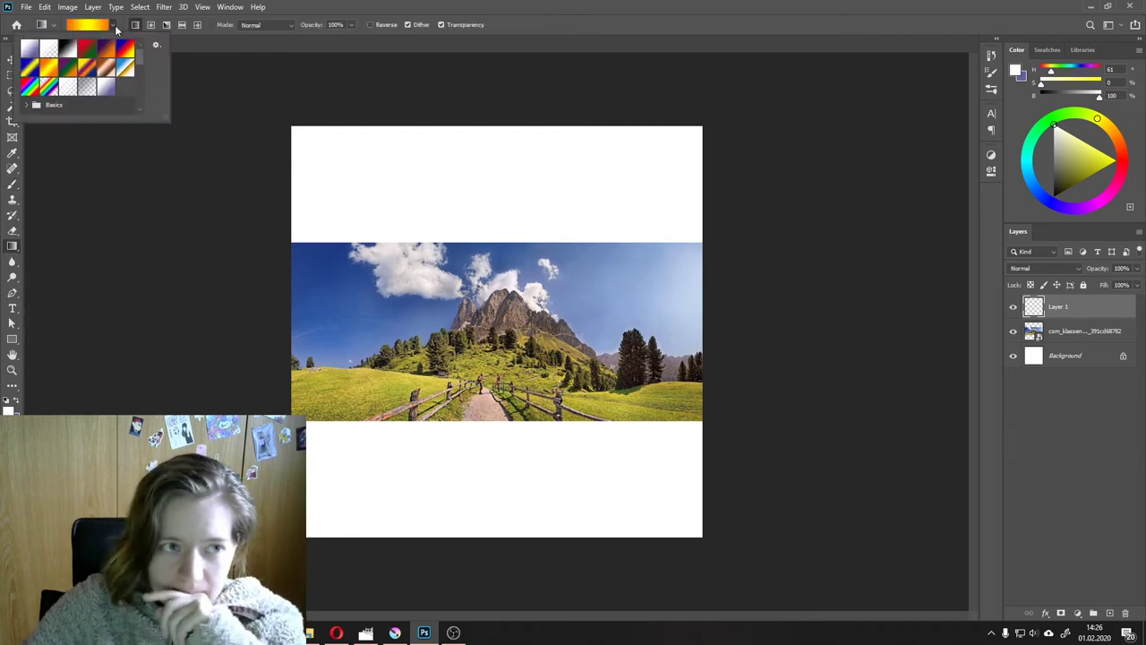
left_click(103, 47)
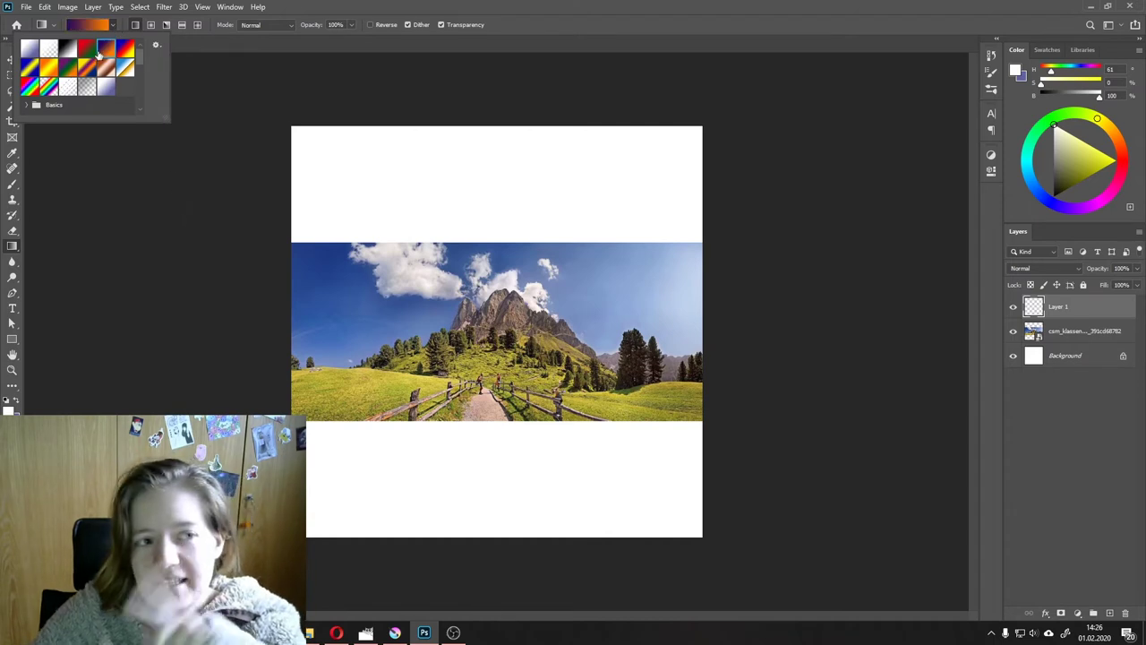
left_click(33, 53)
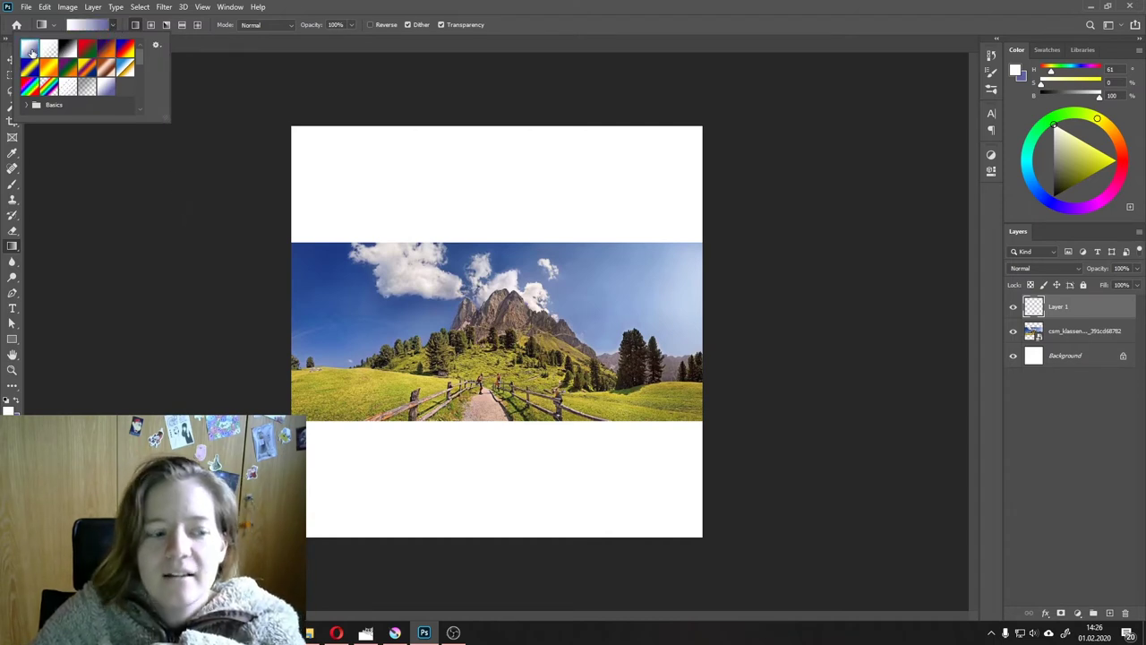
left_click(230, 263)
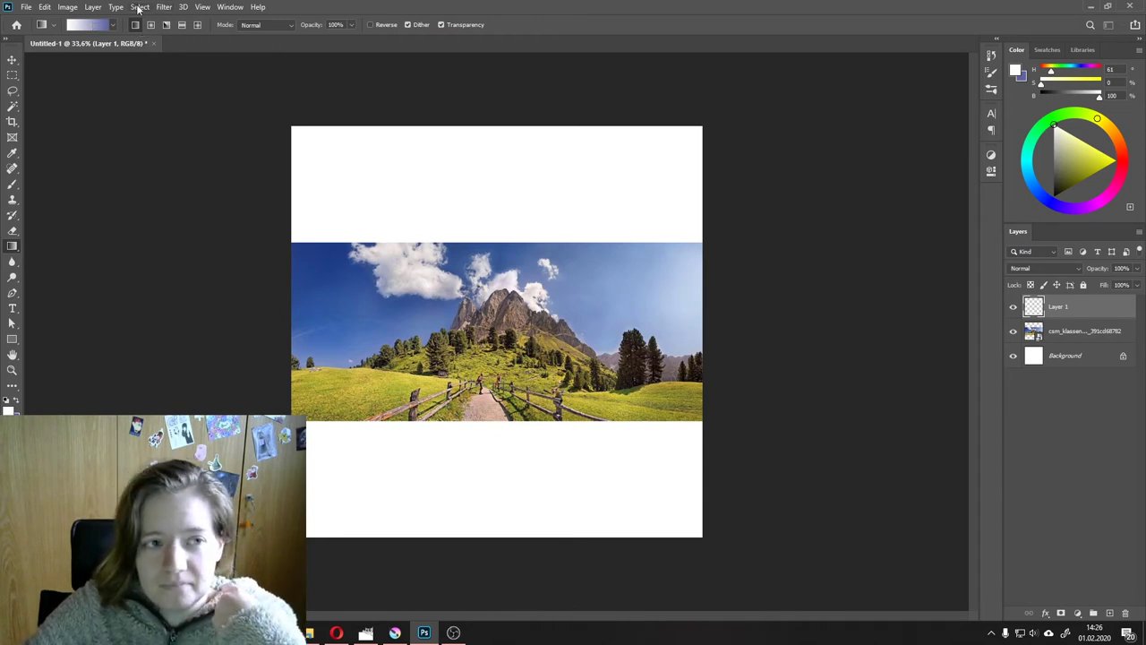
left_click(112, 27)
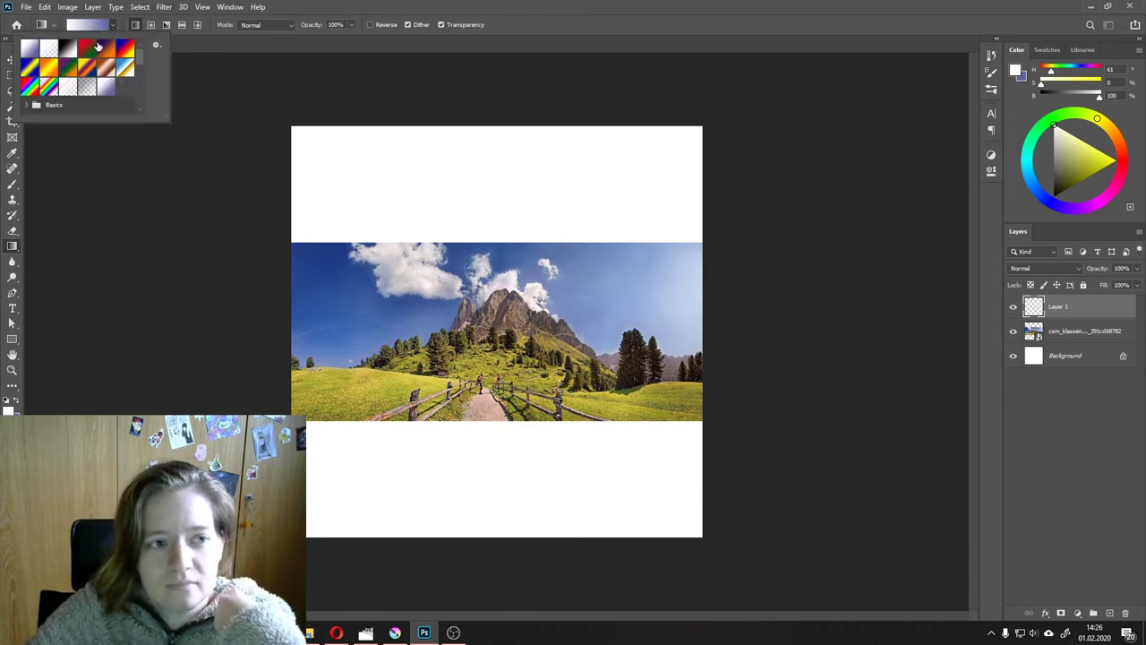
left_click(104, 48)
left_click(26, 48)
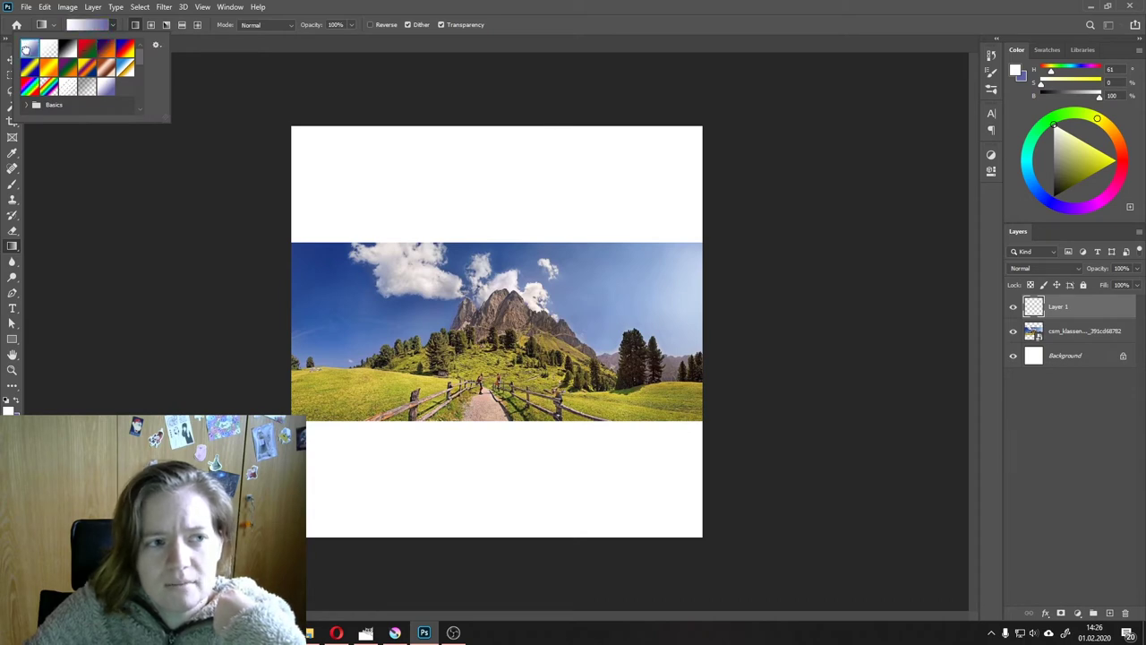
Step: Set a pink-purple foreground colour and drag a diagonal gradient across the whole canvas
left_click(761, 119)
left_click(1089, 204)
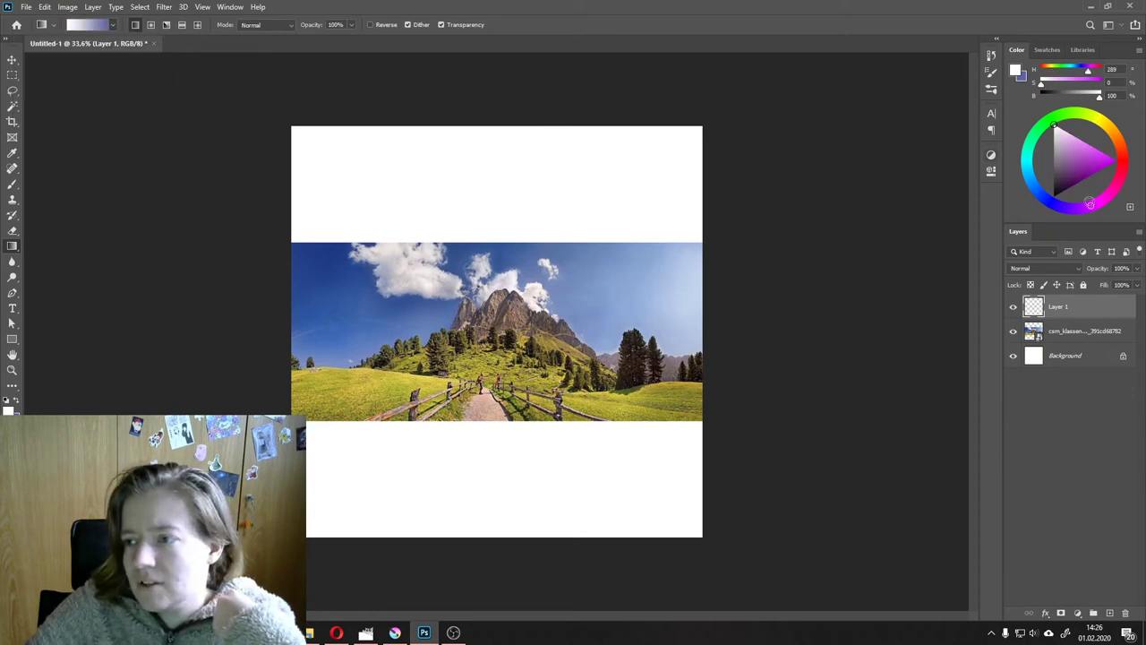
left_click_drag(1075, 150, 1081, 142)
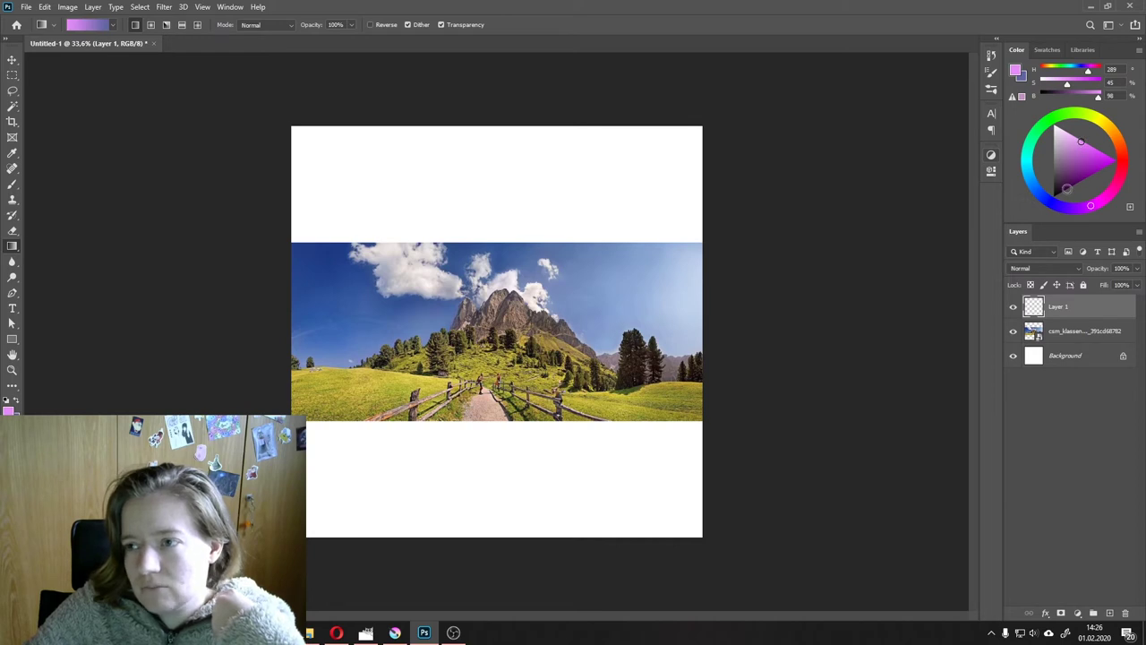
left_click(1047, 199)
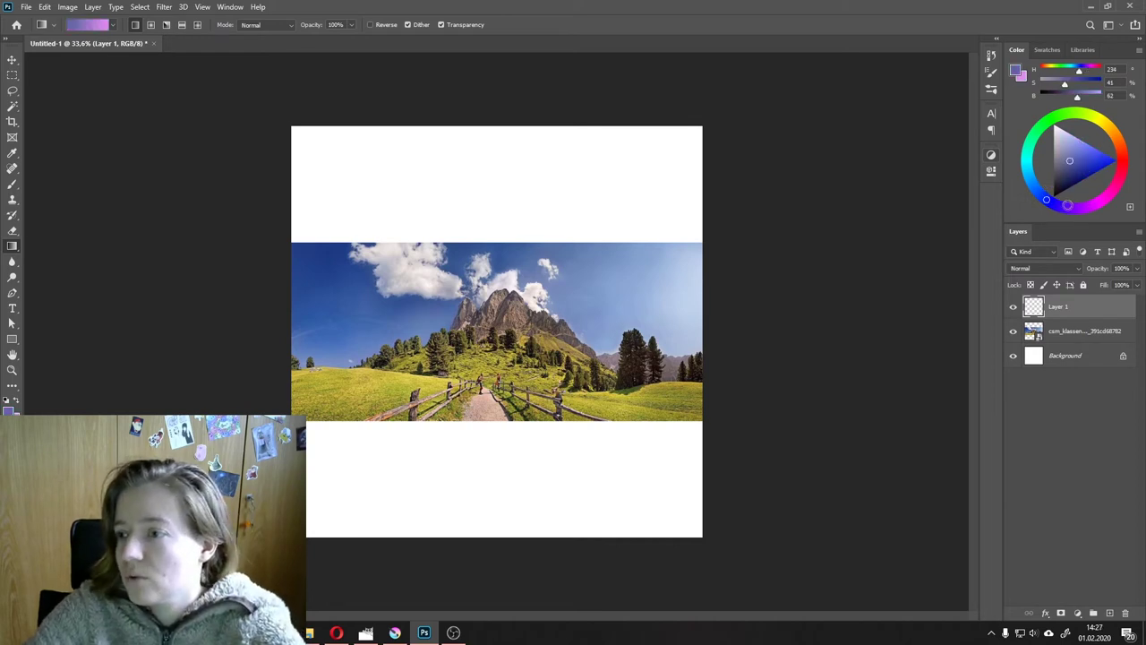
left_click_drag(1067, 204, 1073, 207)
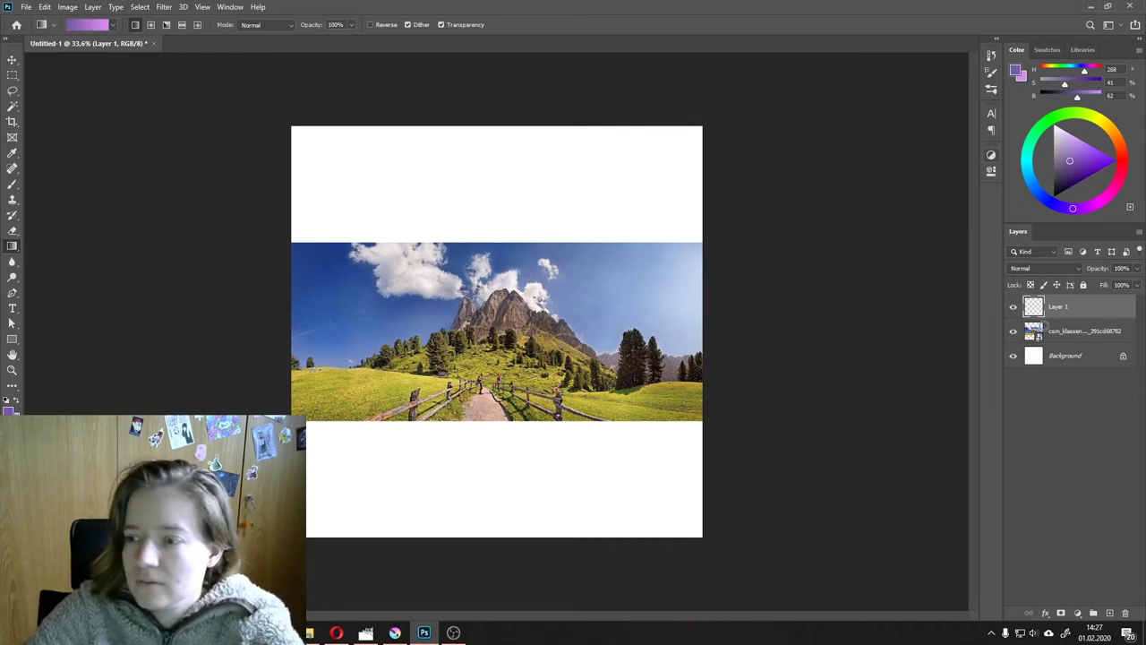
left_click_drag(1069, 179, 1081, 166)
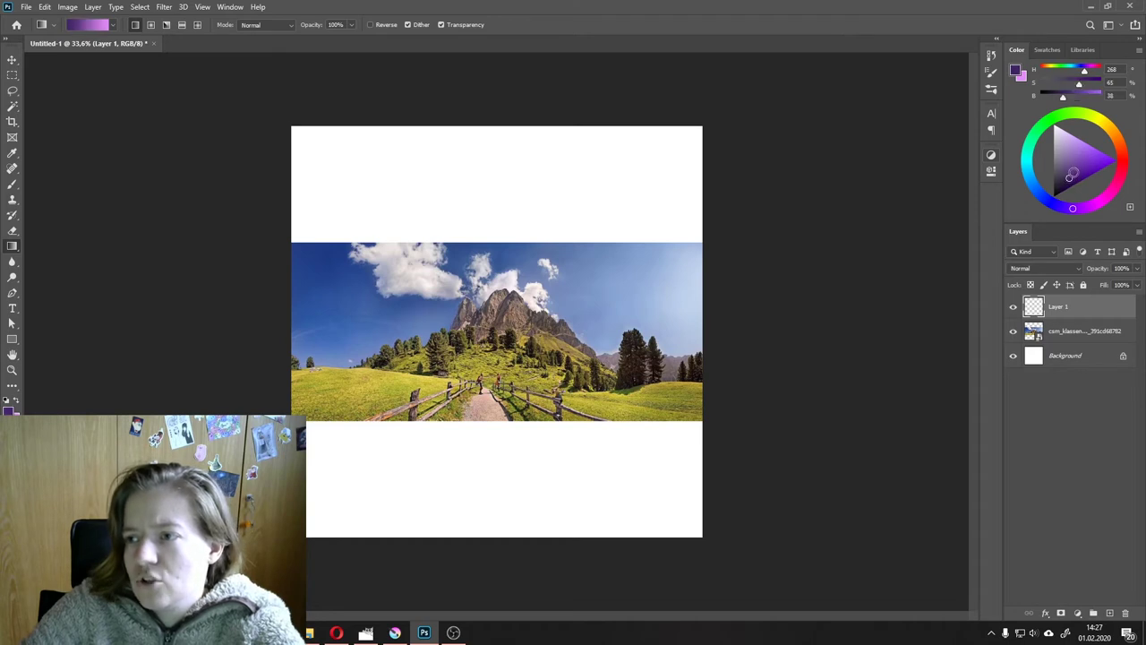
left_click(1090, 205)
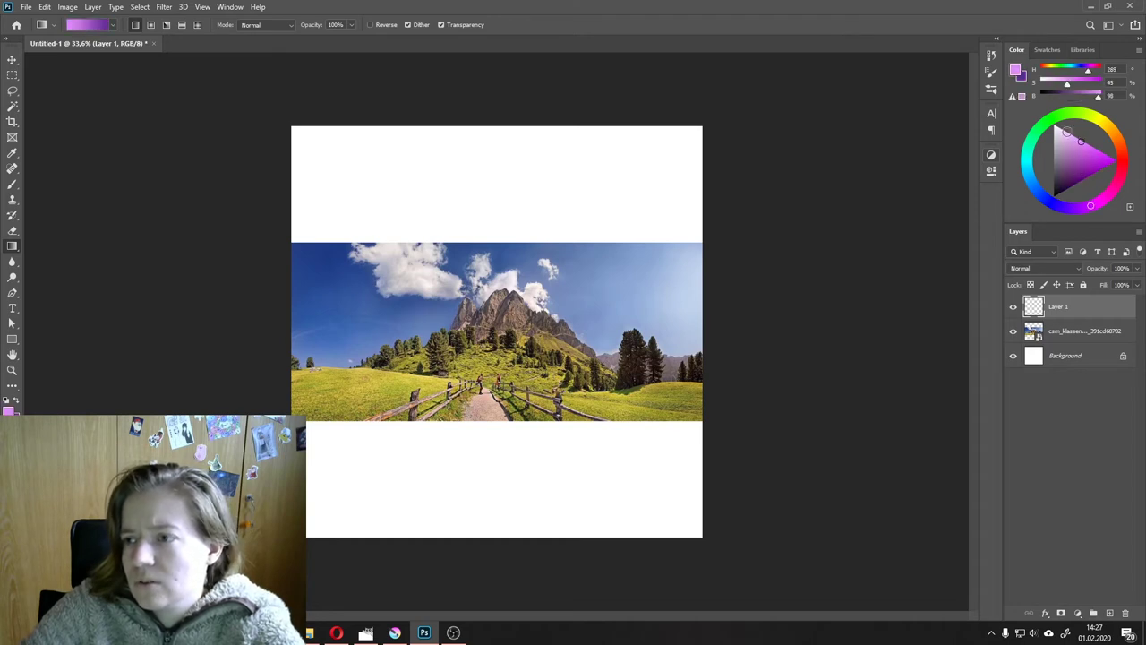
left_click_drag(1081, 141, 1073, 145)
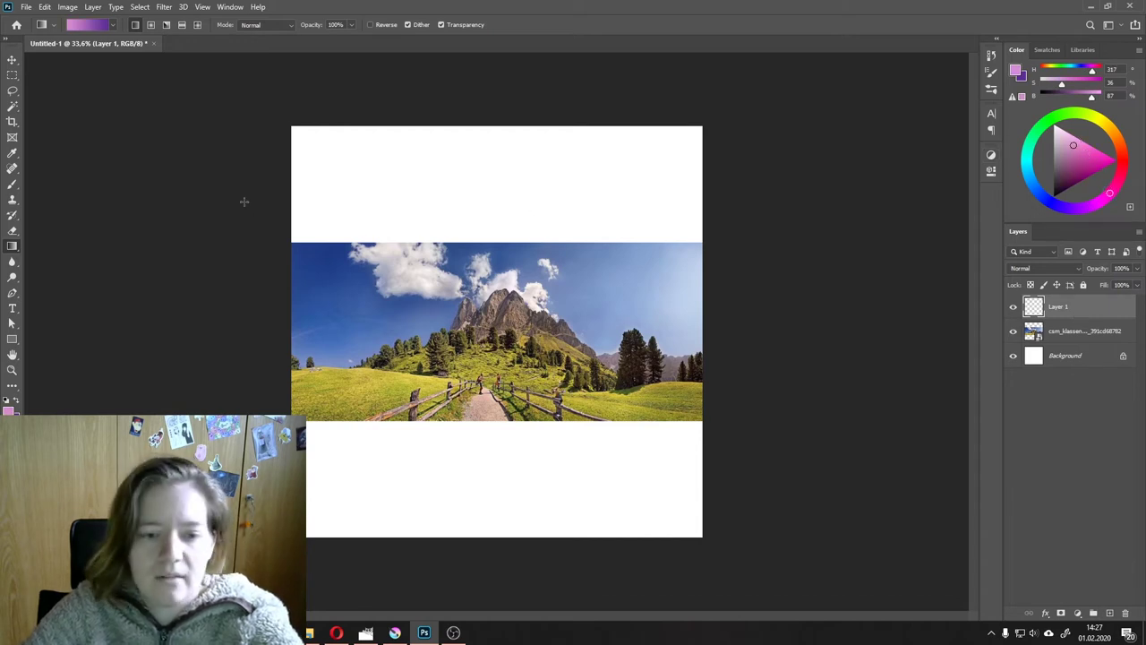
left_click_drag(256, 179, 834, 553)
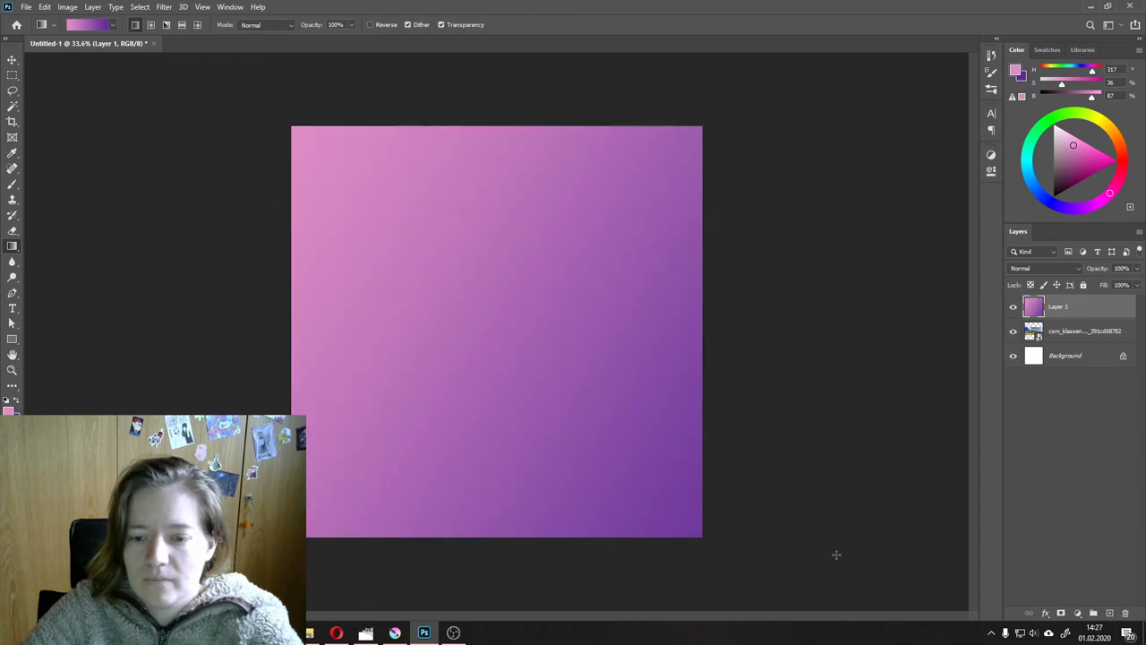
Step: Set the gradient layer to Overlay and toggle its visibility to compare the violet tint
left_click(1061, 269)
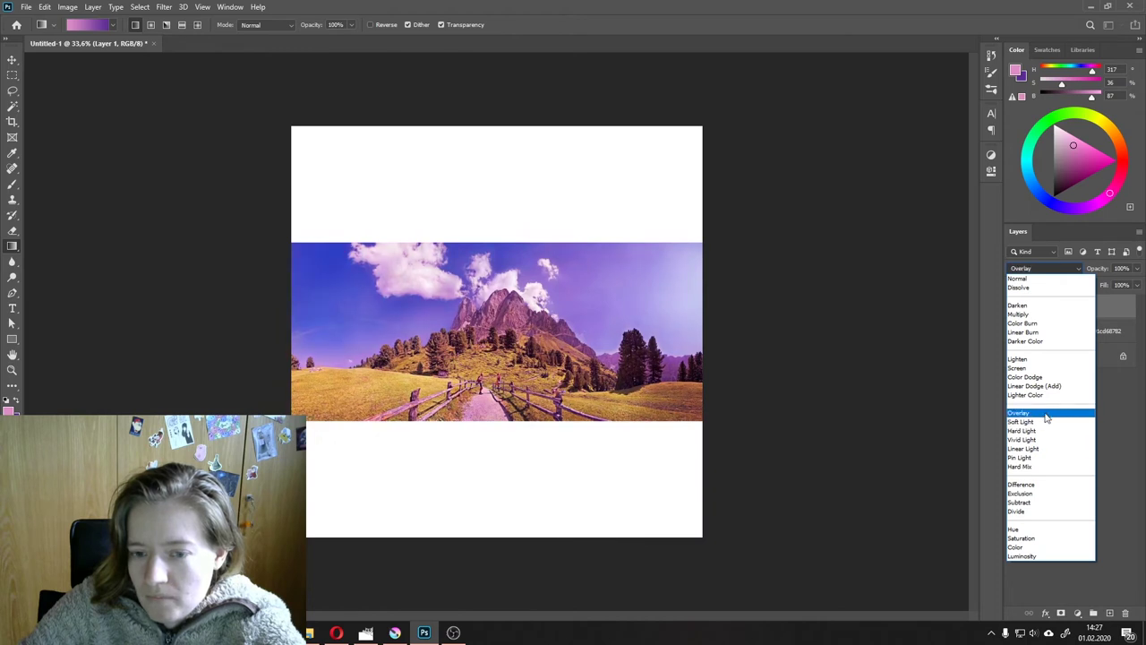
left_click(1046, 413)
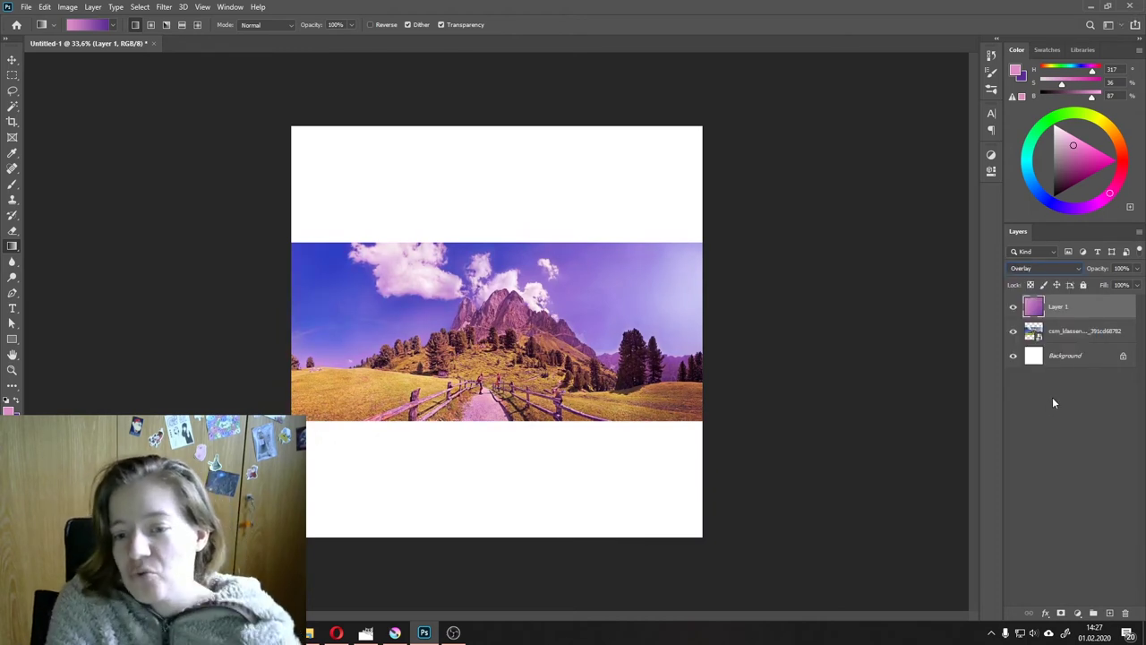
left_click(1014, 306)
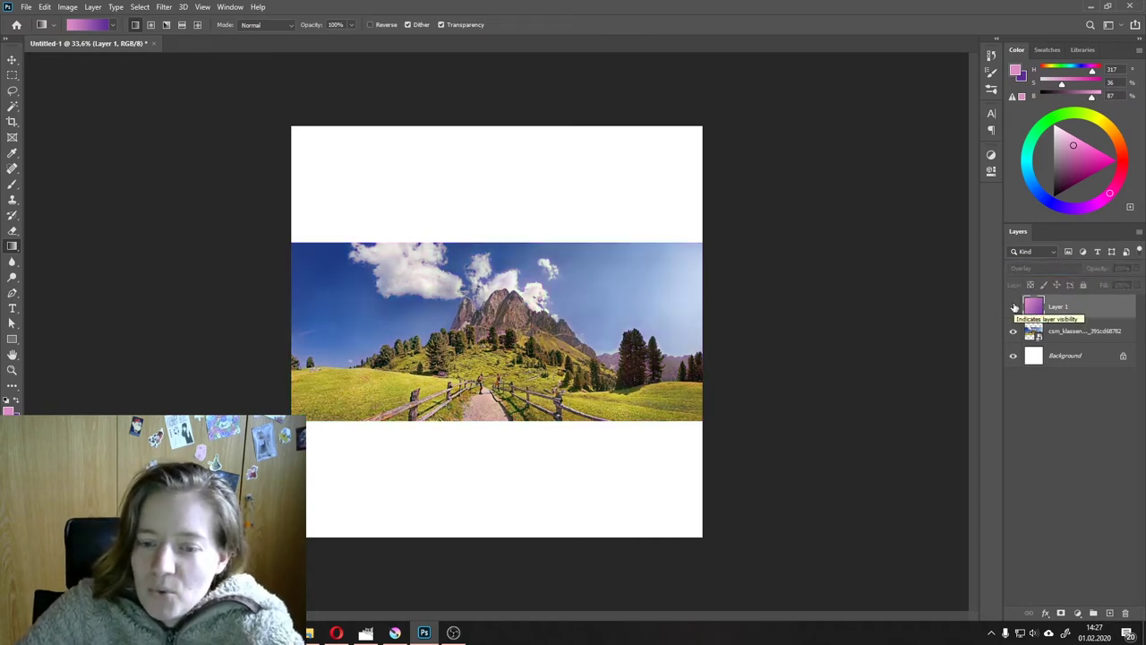
left_click(1014, 306)
left_click(1014, 306)
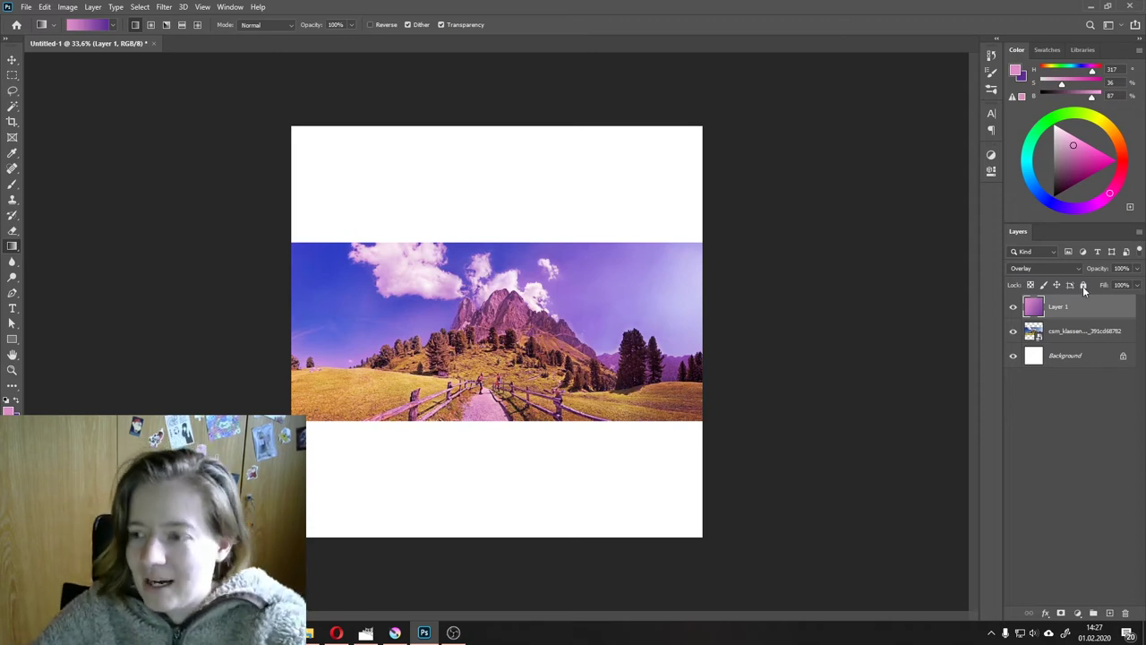
Step: Recheck the Overlay blend mode and add the landscape photo layer to the selection
left_click(1044, 270)
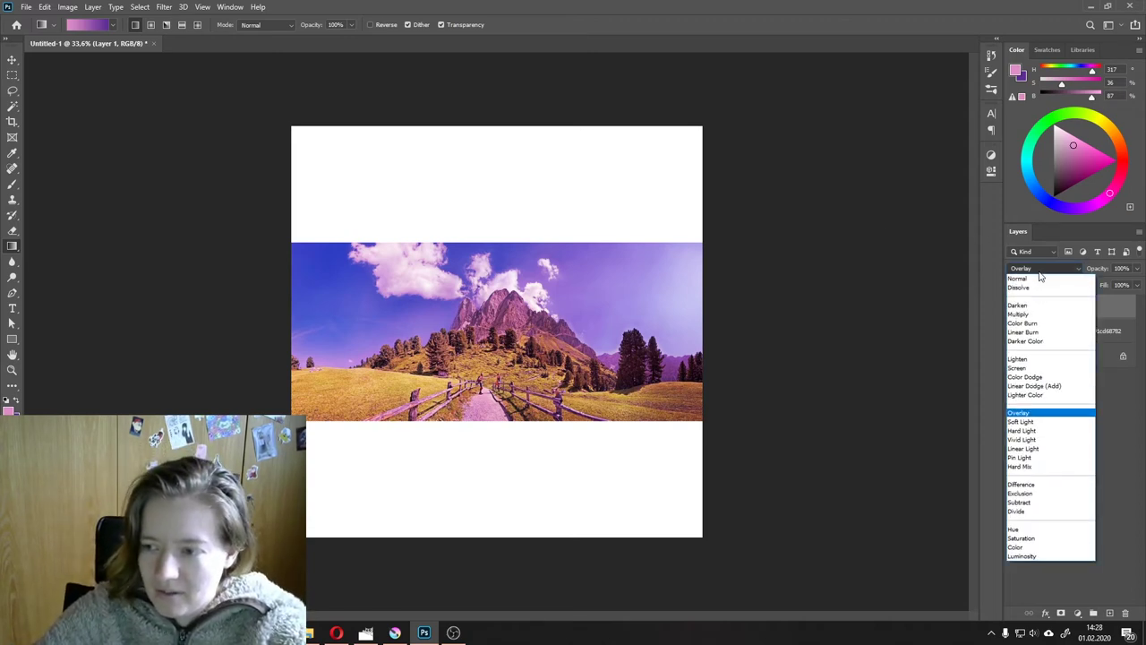
left_click(1045, 271)
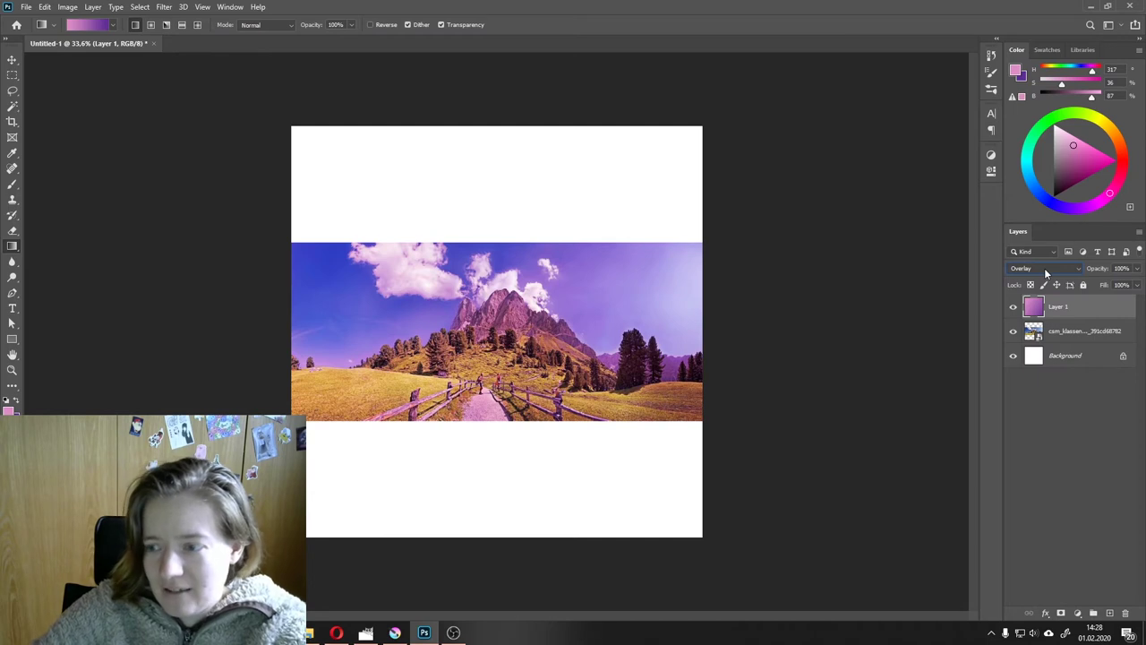
left_click(1044, 270)
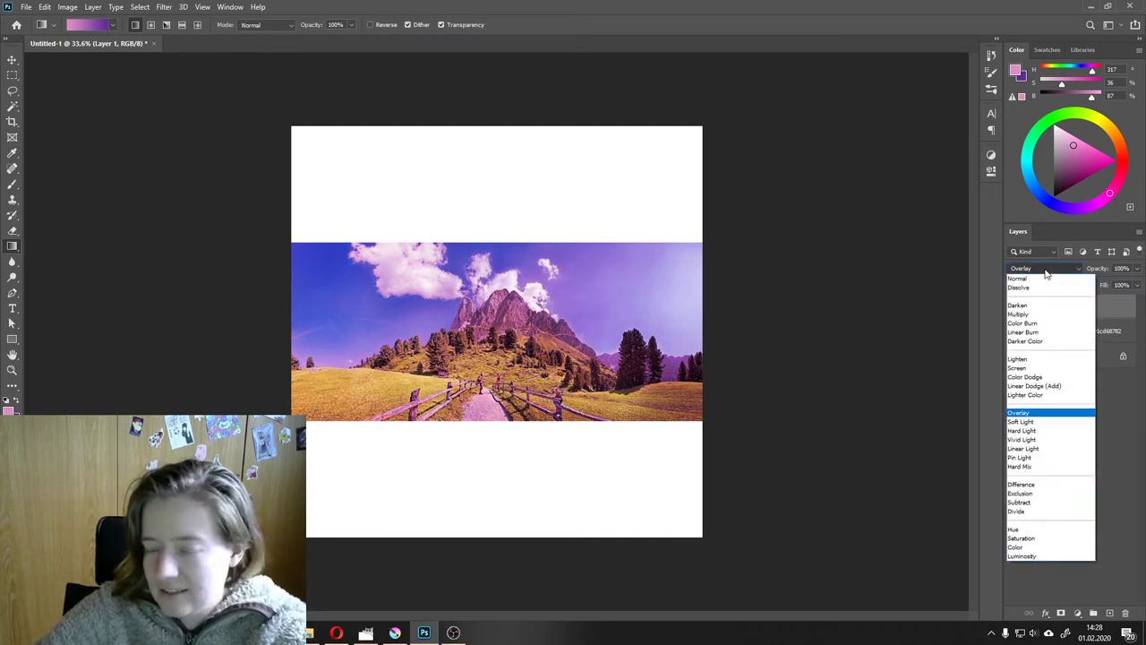
left_click(1046, 270)
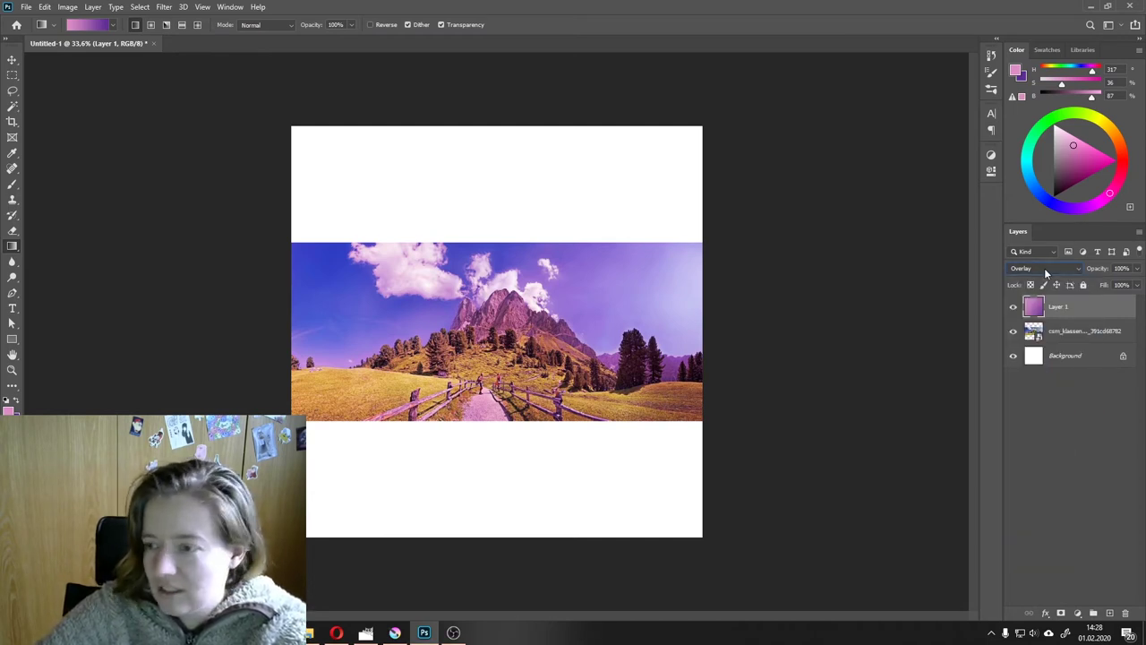
left_click(1068, 333, "shift")
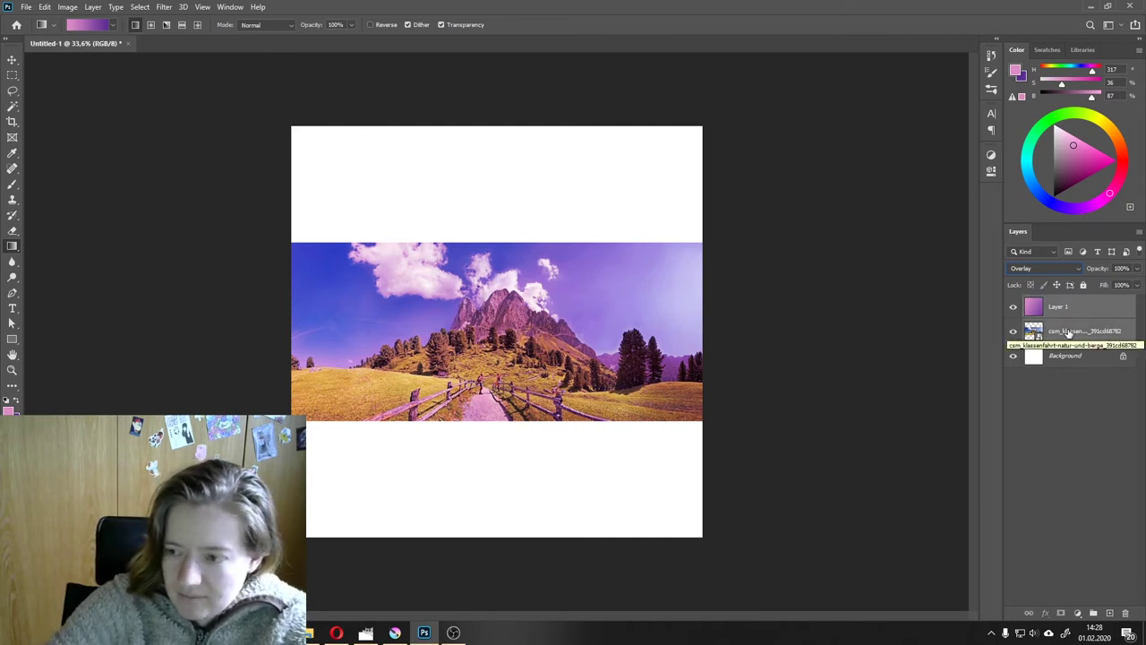
Step: Delete the gradient and photo layers, then drag the green-haired girl illustration from Pictures onto the canvas
left_click(1124, 615)
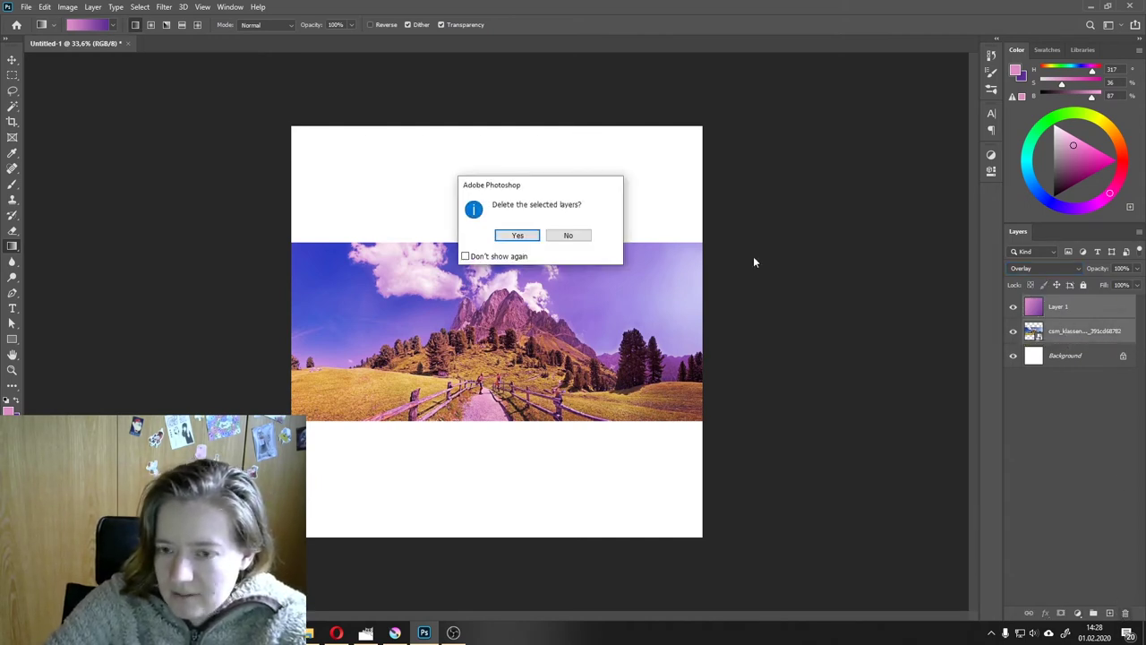
left_click(530, 234)
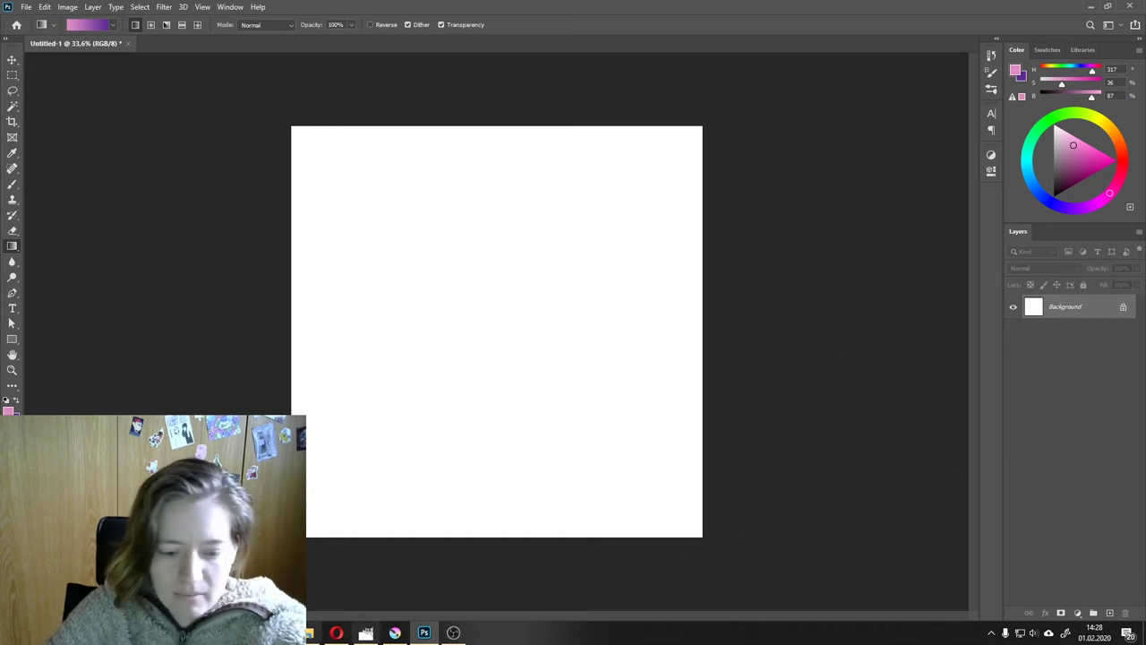
left_click(365, 632)
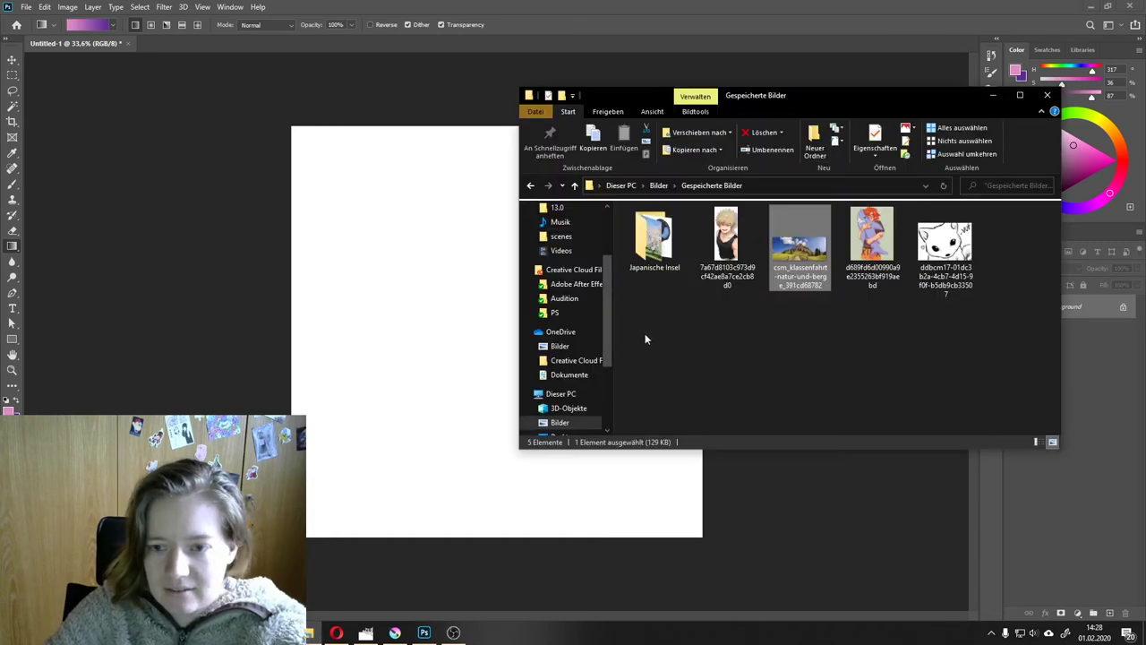
scroll(556, 304, "up", 2)
left_click(568, 289)
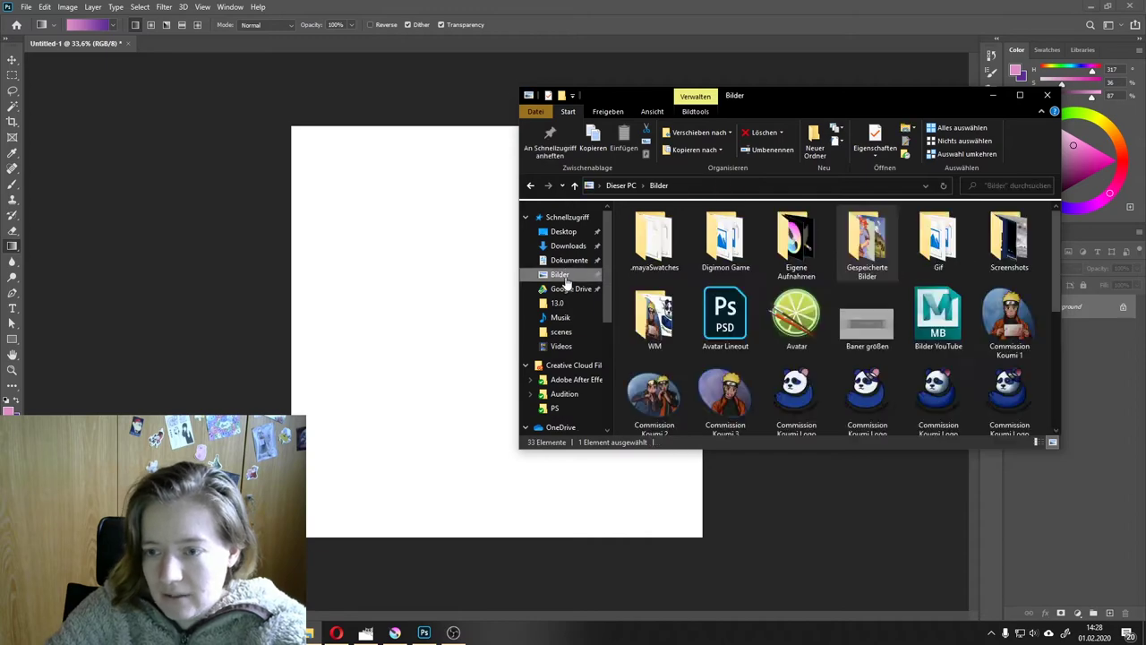
double_click(727, 235)
left_click_drag(717, 231, 443, 256)
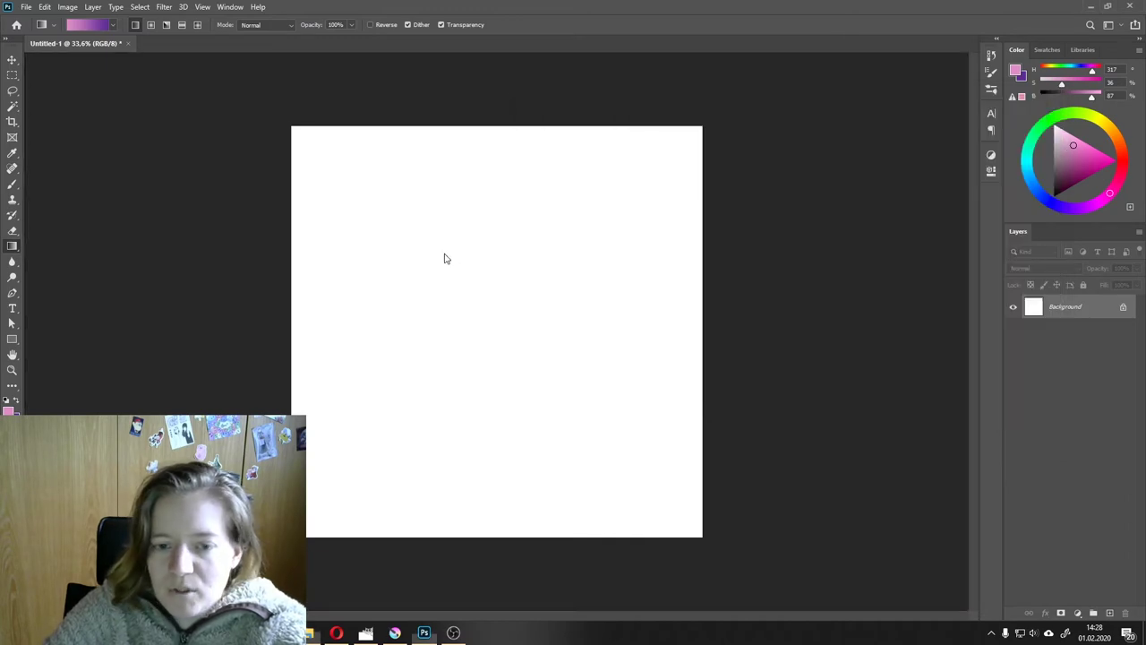
Step: Commit the placed girl illustration and add a white layer mask to its layer
key("g")
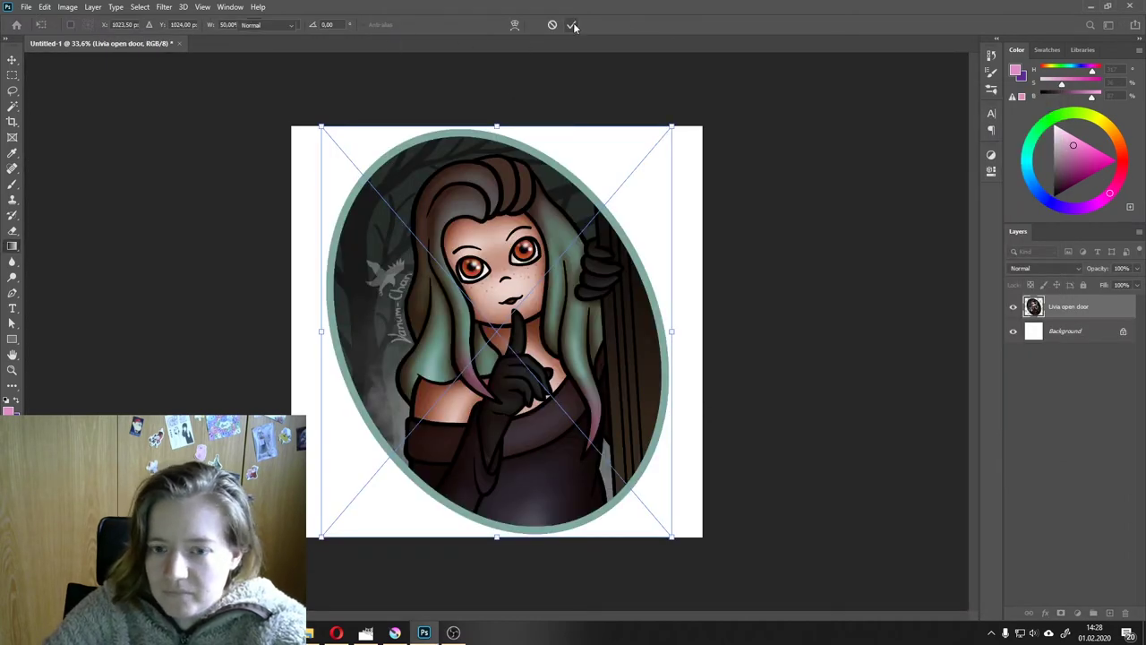
left_click(572, 24)
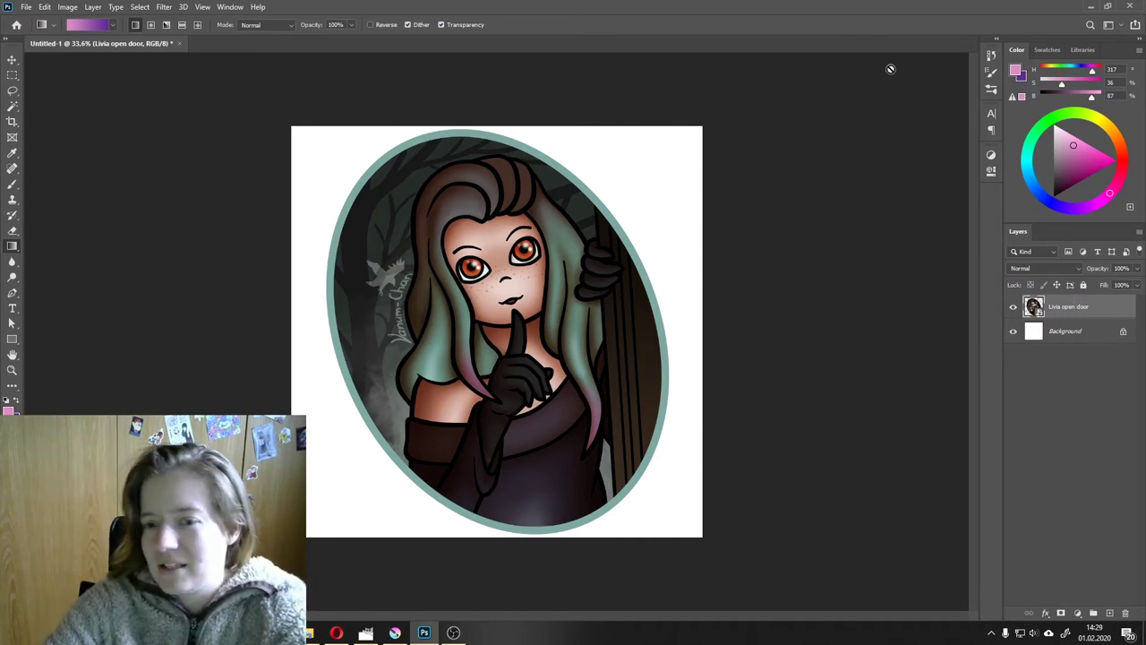
left_click(12, 59)
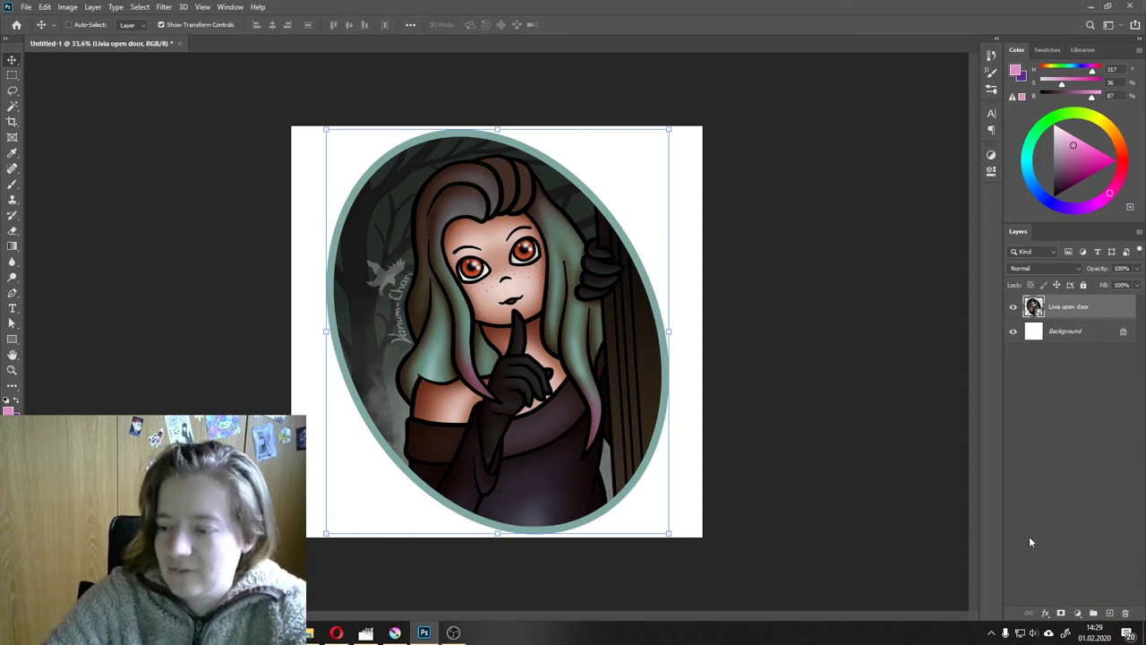
left_click(1061, 613)
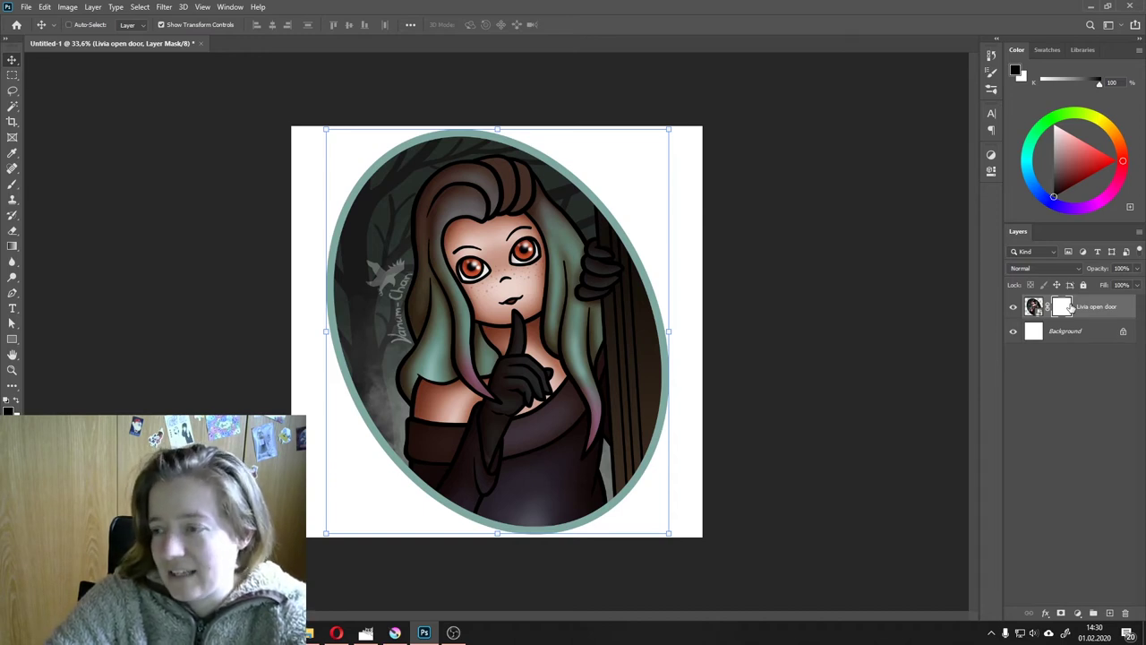
key("x")
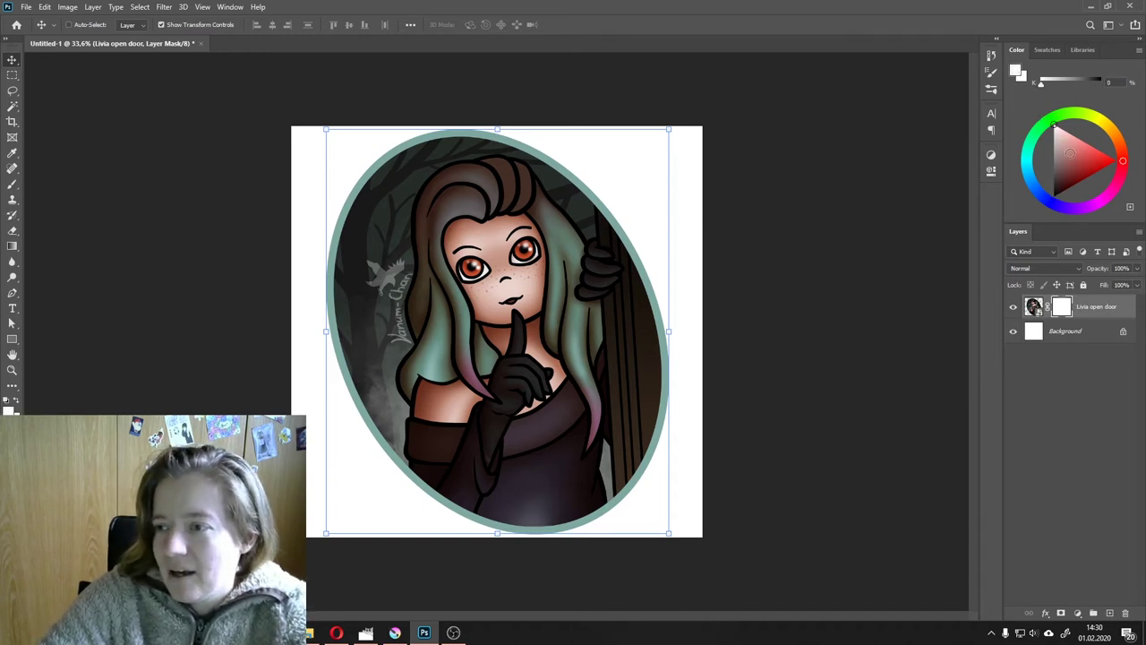
key("x")
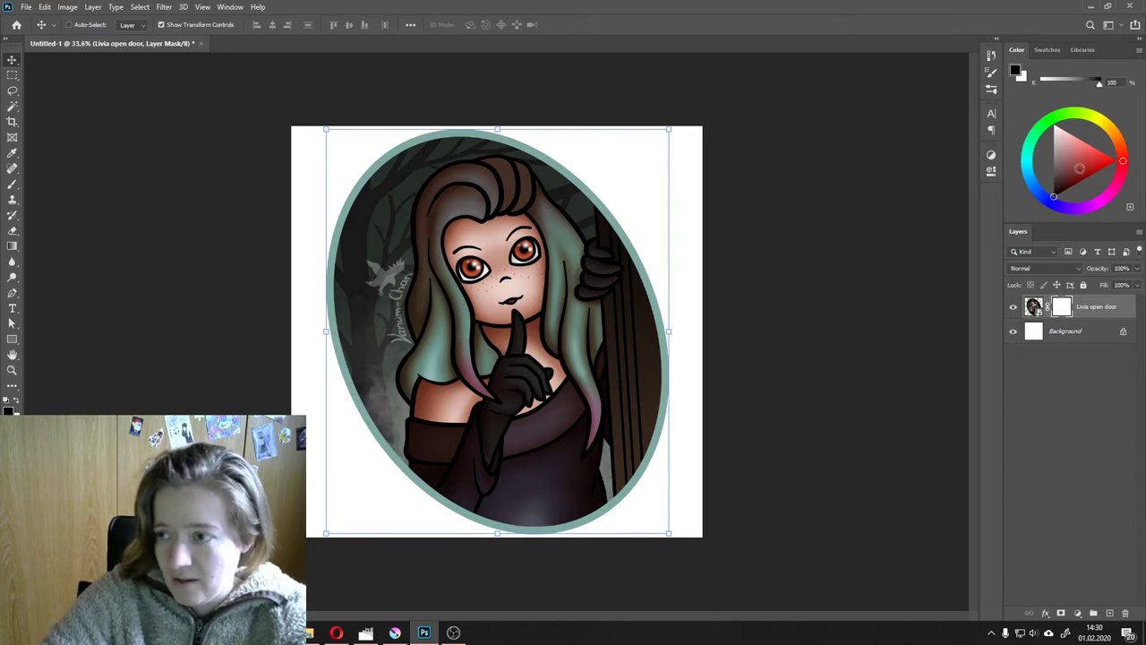
left_click_drag(1080, 169, 1092, 169)
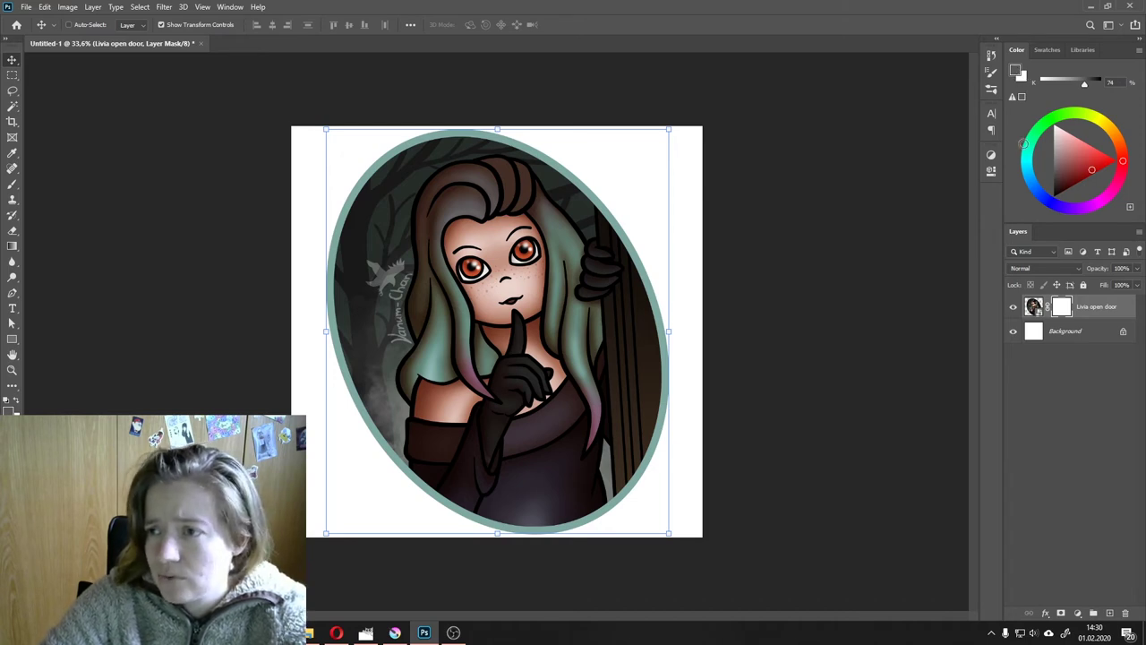
left_click_drag(1083, 178, 1042, 208)
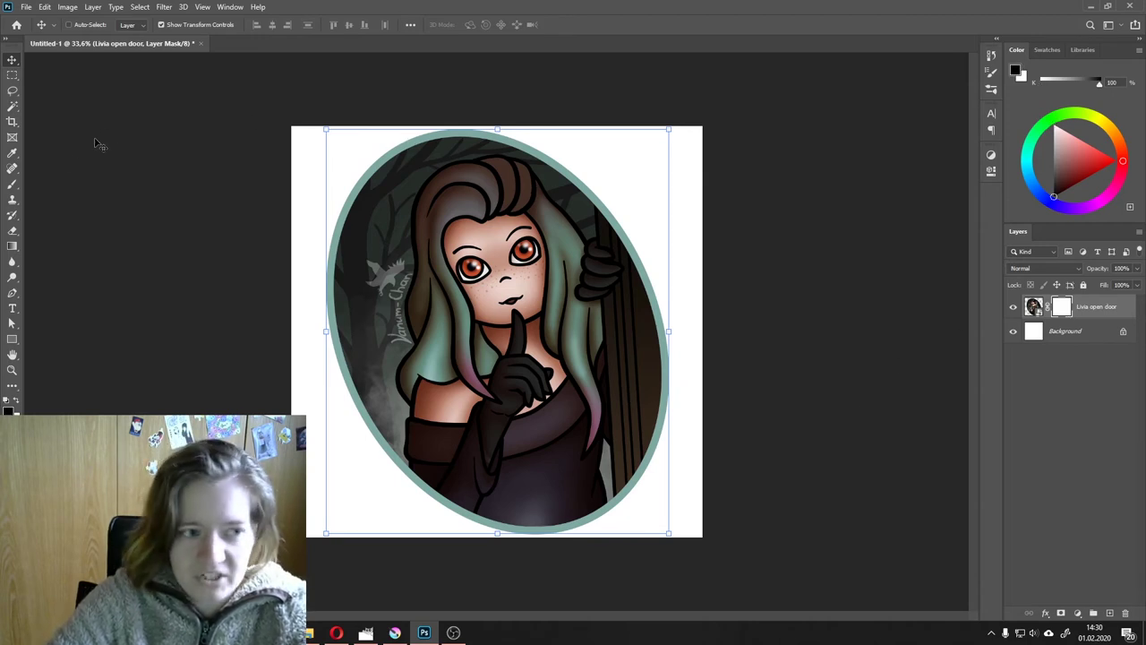
left_click(12, 184)
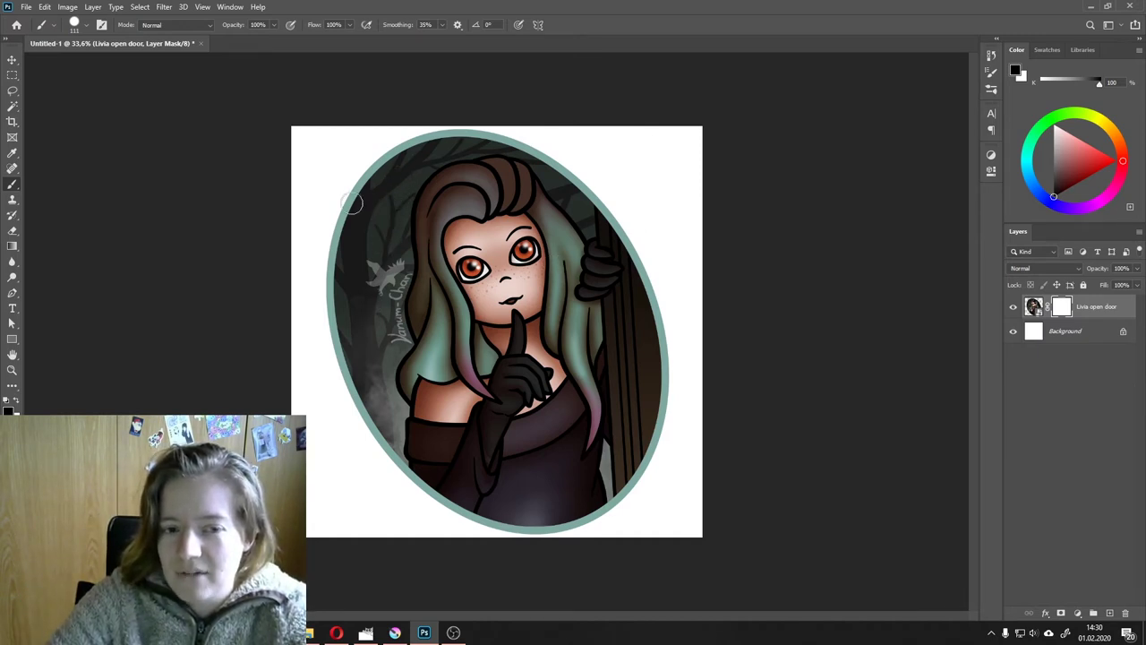
left_click_drag(378, 144, 269, 271)
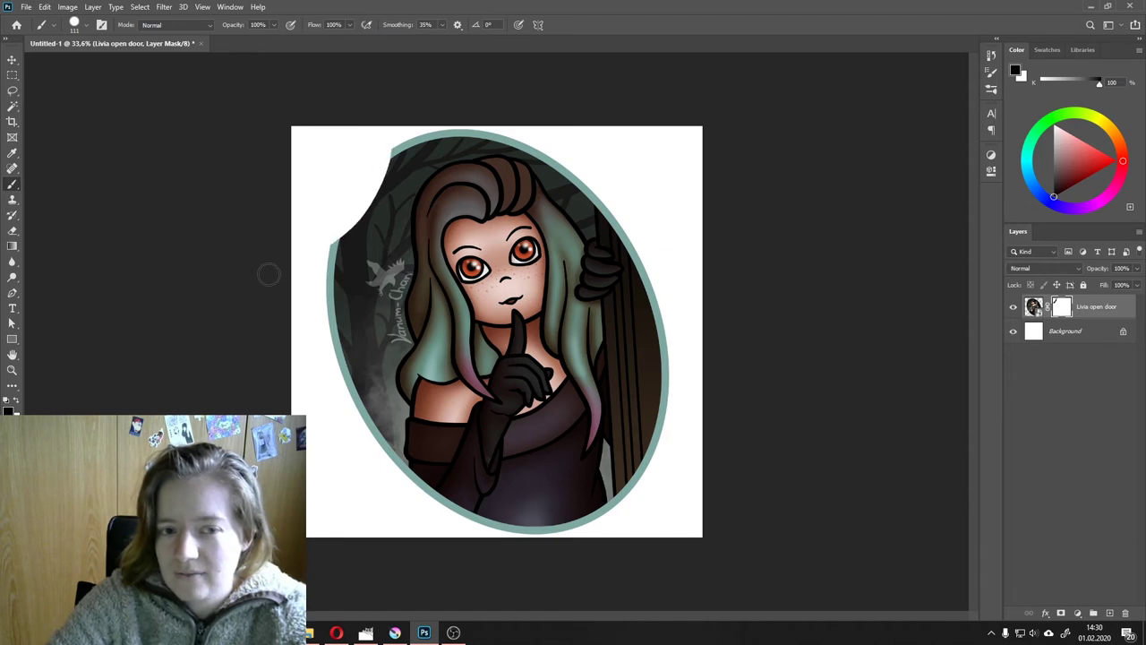
left_click_drag(416, 144, 286, 266)
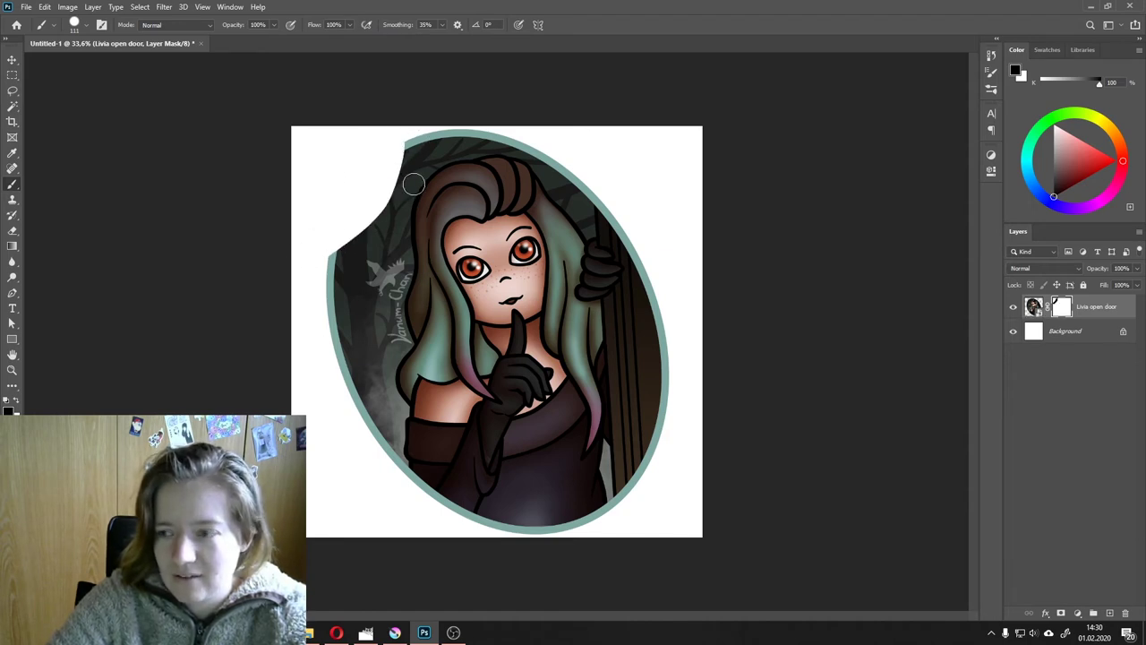
key("x")
left_click_drag(422, 171, 371, 248)
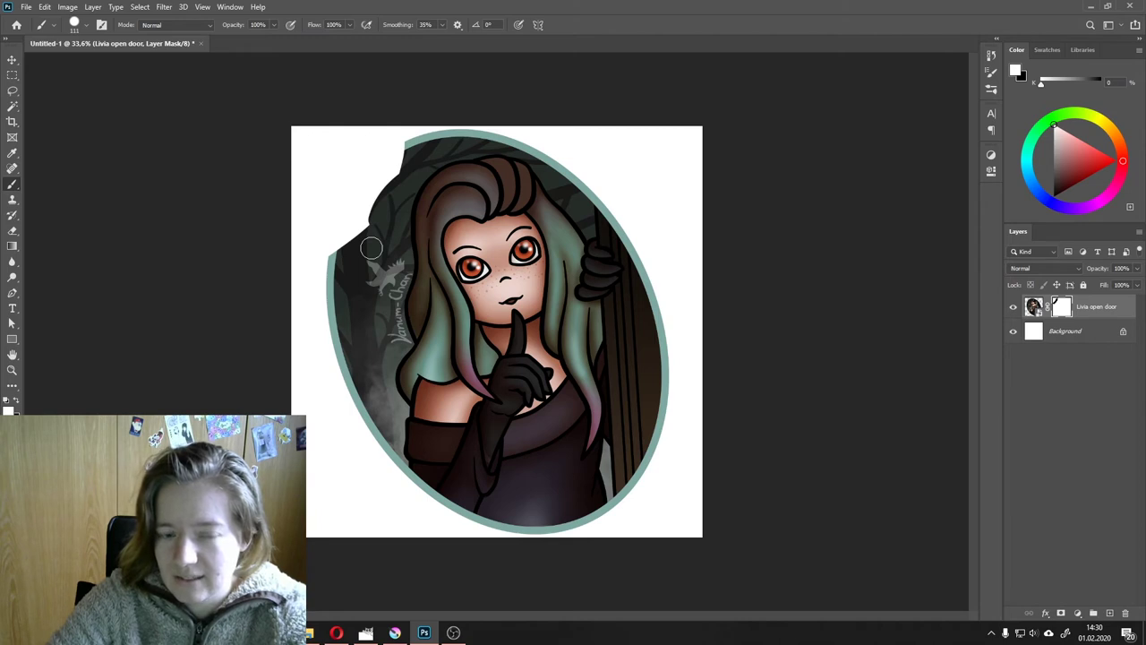
key("x")
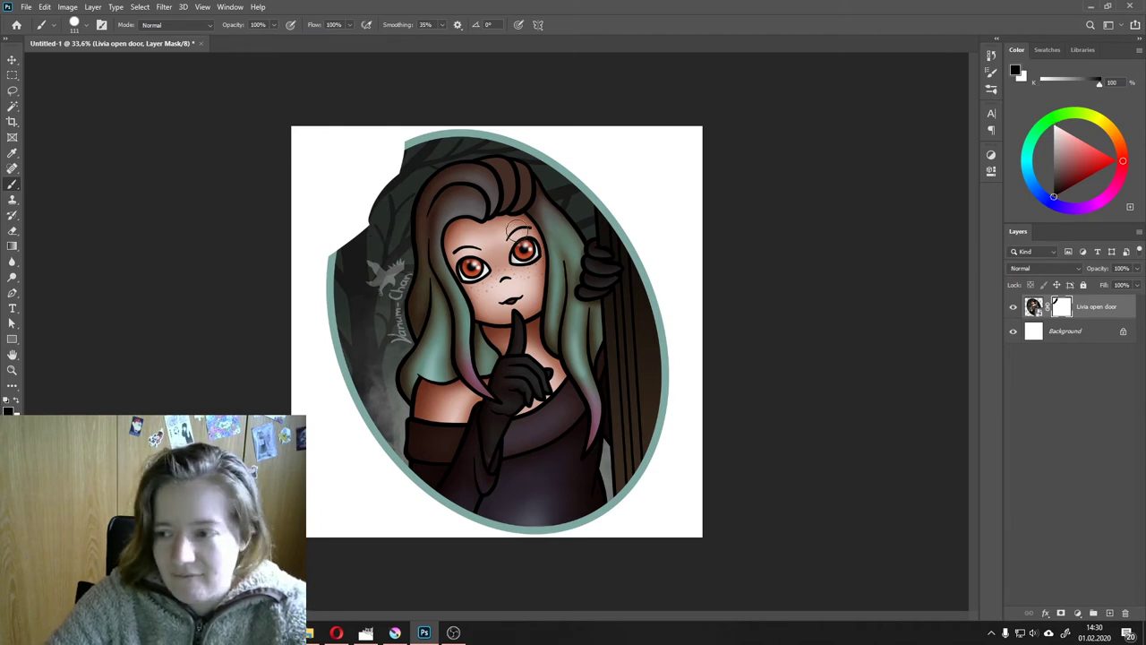
key("x")
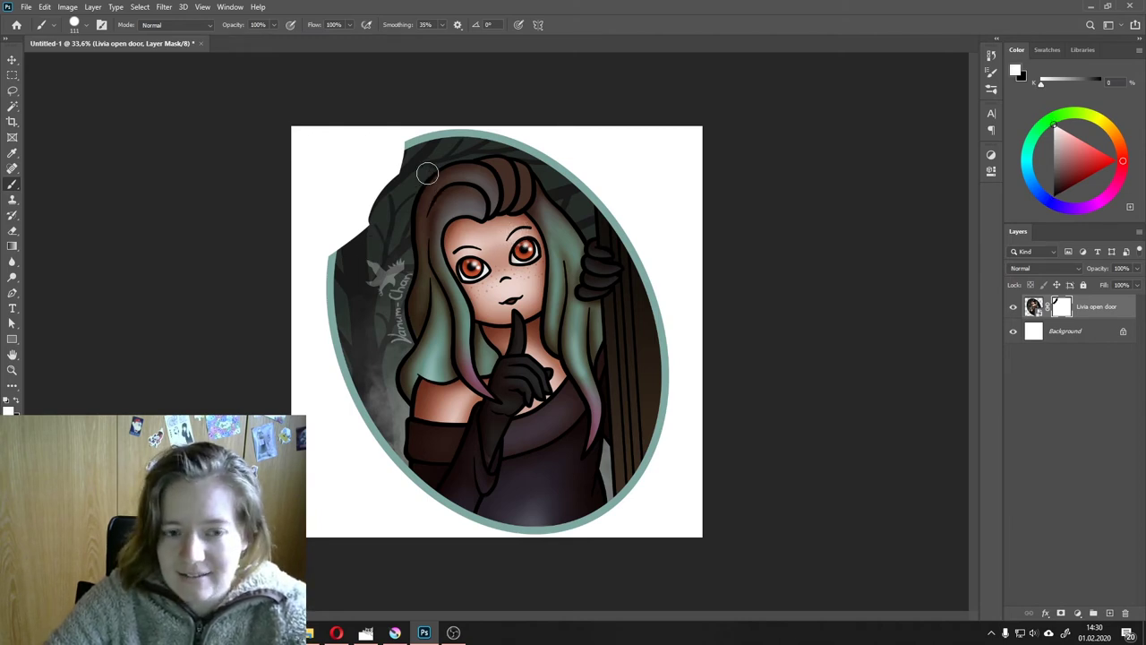
mouse_move(406, 178)
left_mouse_down()
mouse_move(369, 237)
mouse_move(416, 165)
mouse_move(409, 139)
mouse_move(343, 233)
mouse_move(513, 124)
mouse_move(404, 132)
mouse_move(384, 174)
mouse_move(434, 152)
left_mouse_up()
key("x")
left_click(1053, 164)
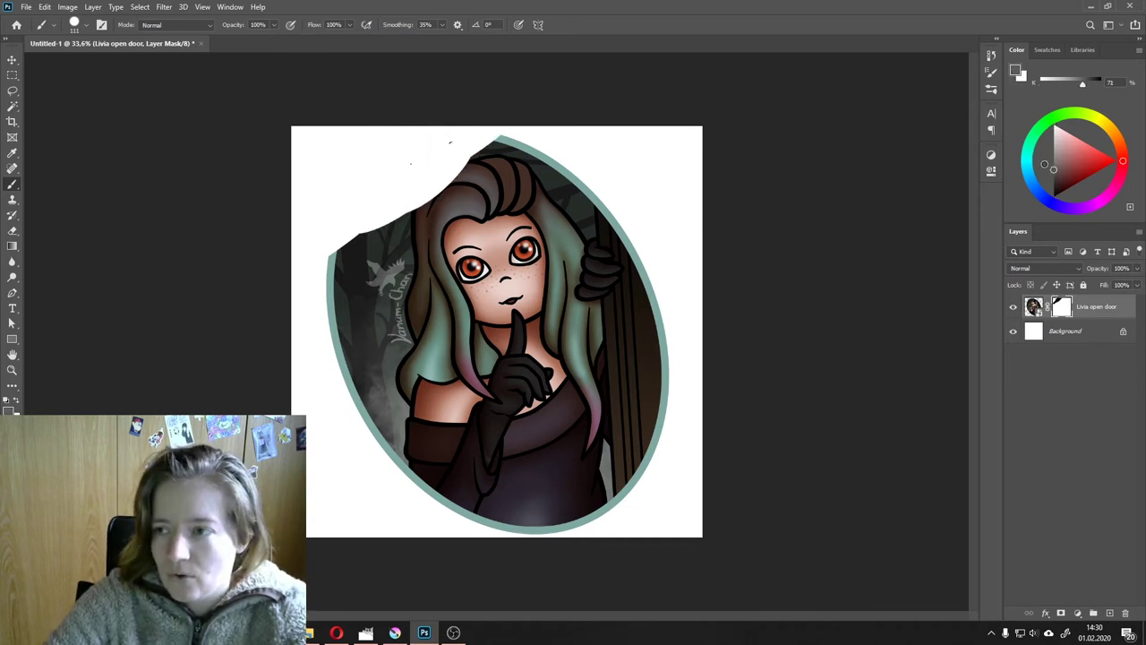
mouse_move(505, 181)
left_mouse_down()
mouse_move(366, 220)
mouse_move(525, 129)
mouse_move(384, 158)
mouse_move(403, 175)
mouse_move(448, 167)
left_mouse_up()
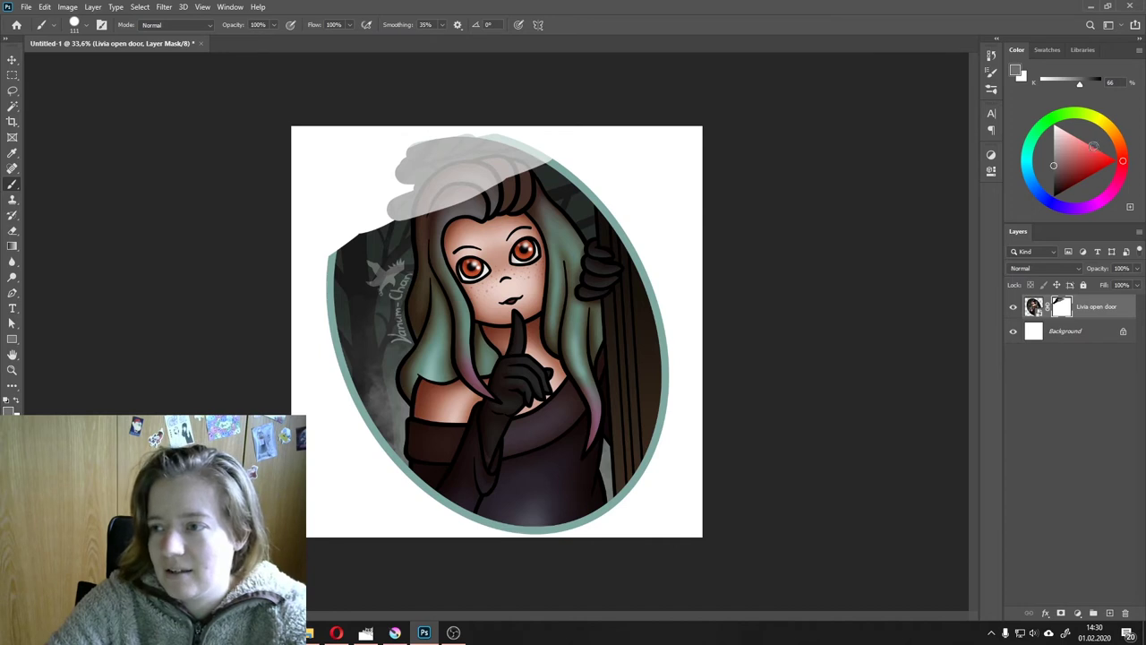
left_click(1053, 151)
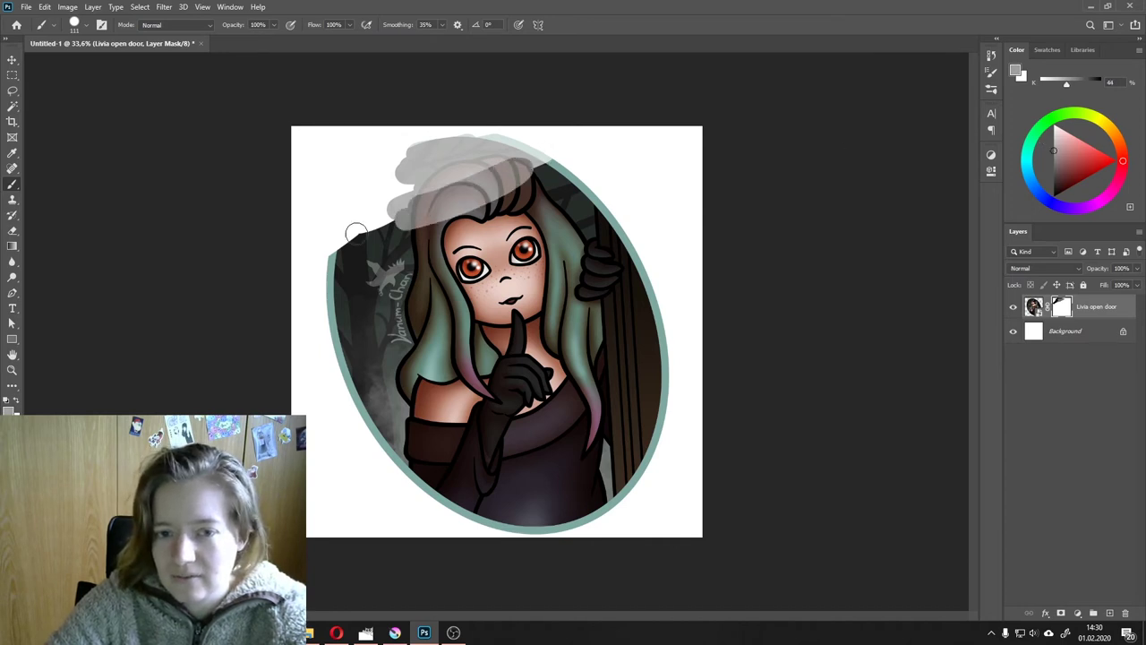
mouse_move(357, 234)
left_mouse_down()
mouse_move(629, 167)
mouse_move(638, 184)
left_mouse_up()
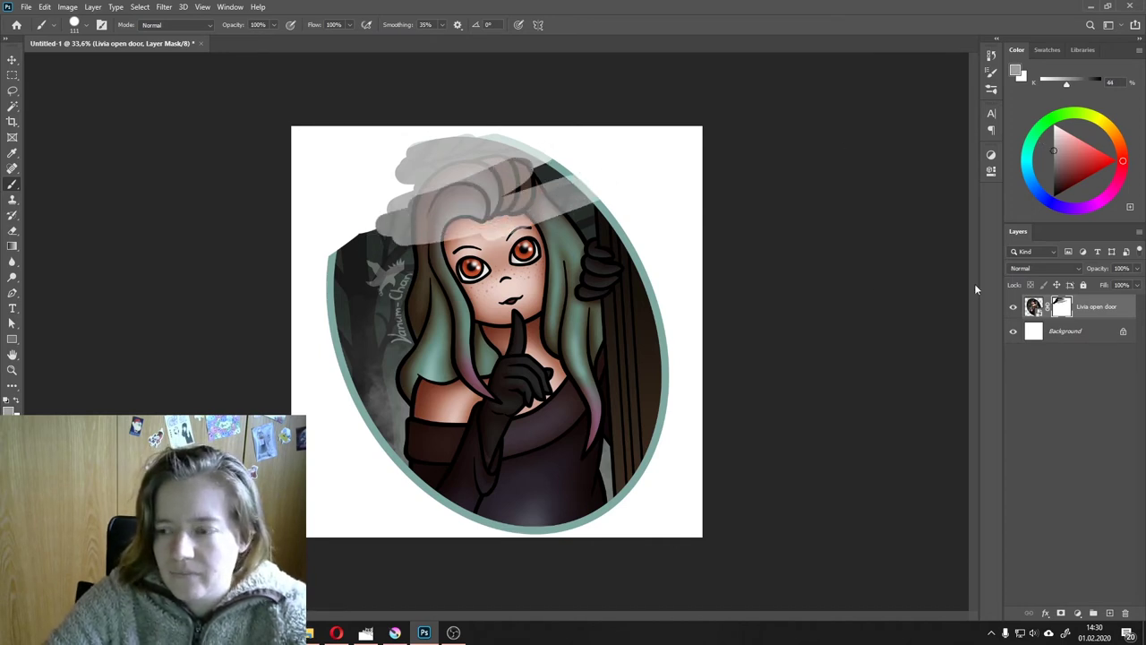
left_click(1057, 125)
right_click(706, 166)
left_click(628, 185)
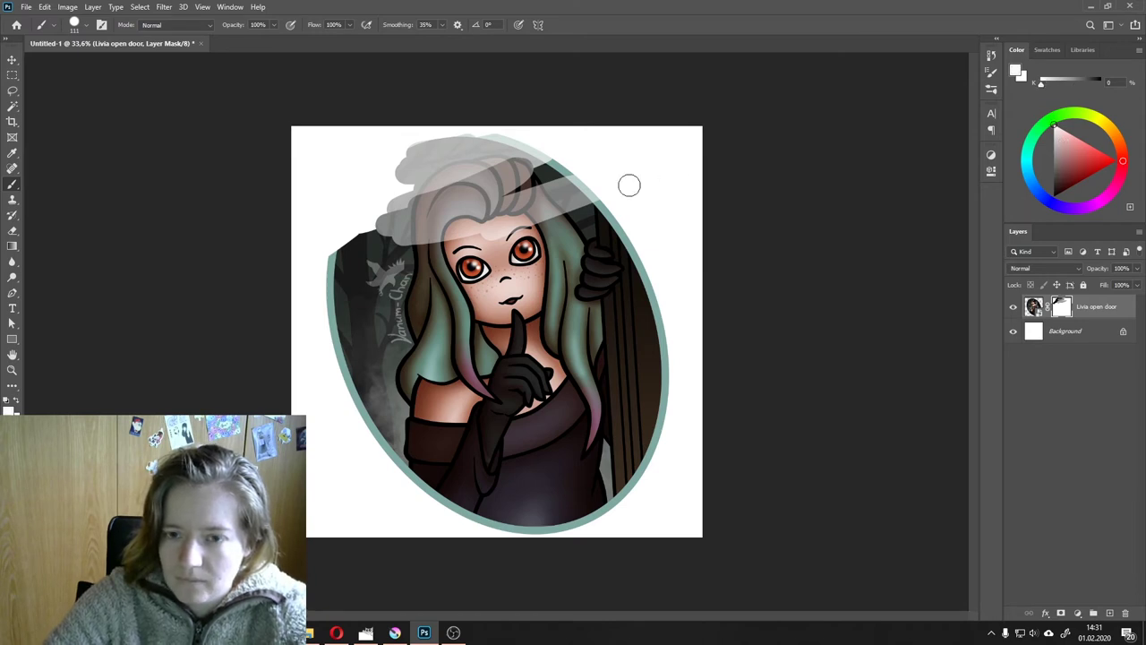
left_click_drag(594, 189, 578, 182)
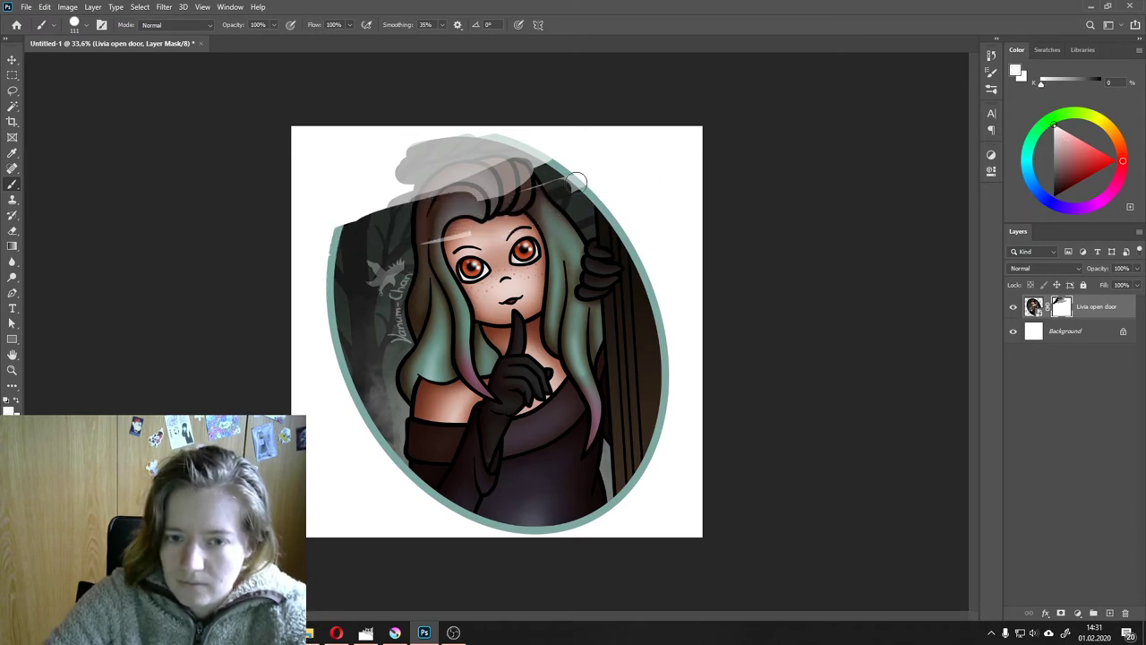
right_click(561, 221)
left_click_drag(681, 235, 694, 236)
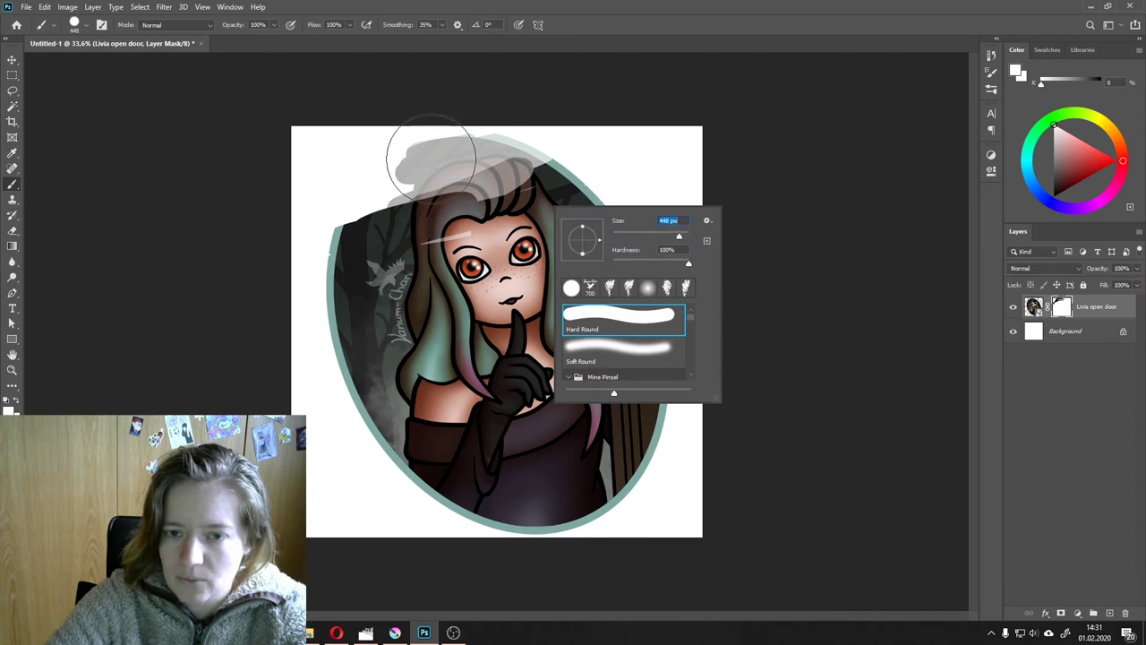
left_click_drag(430, 153, 502, 134)
left_click_drag(376, 134, 300, 258)
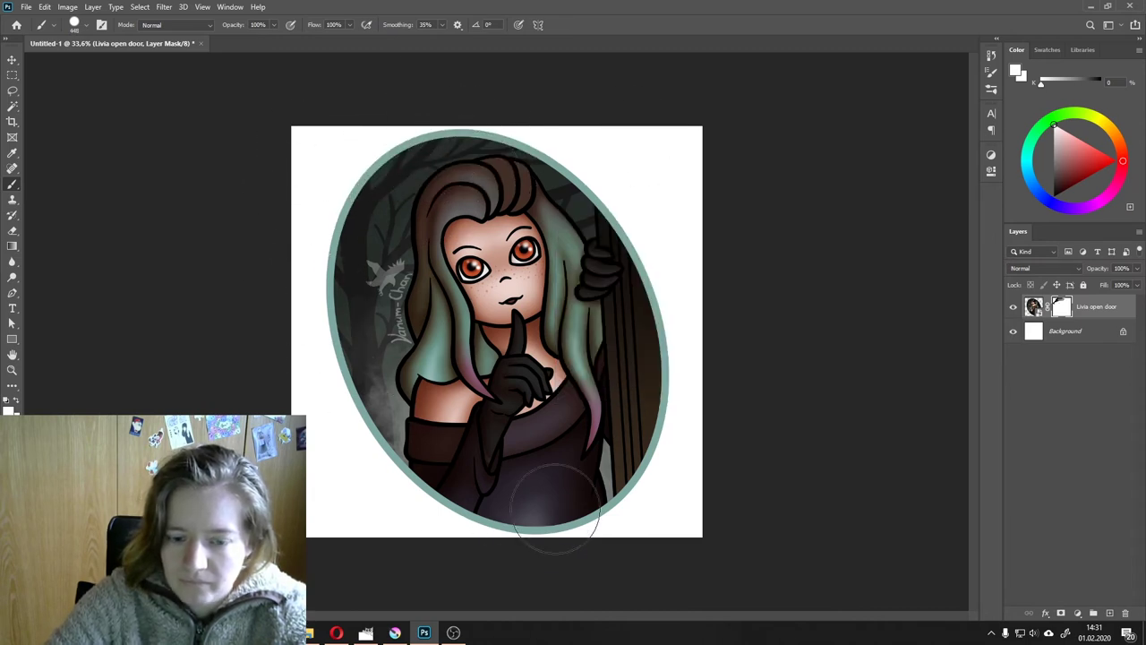
Step: Draw a diagonal black-to-white gradient on the portrait's mask, fading it toward the upper-left
left_click(11, 247)
left_click(113, 24)
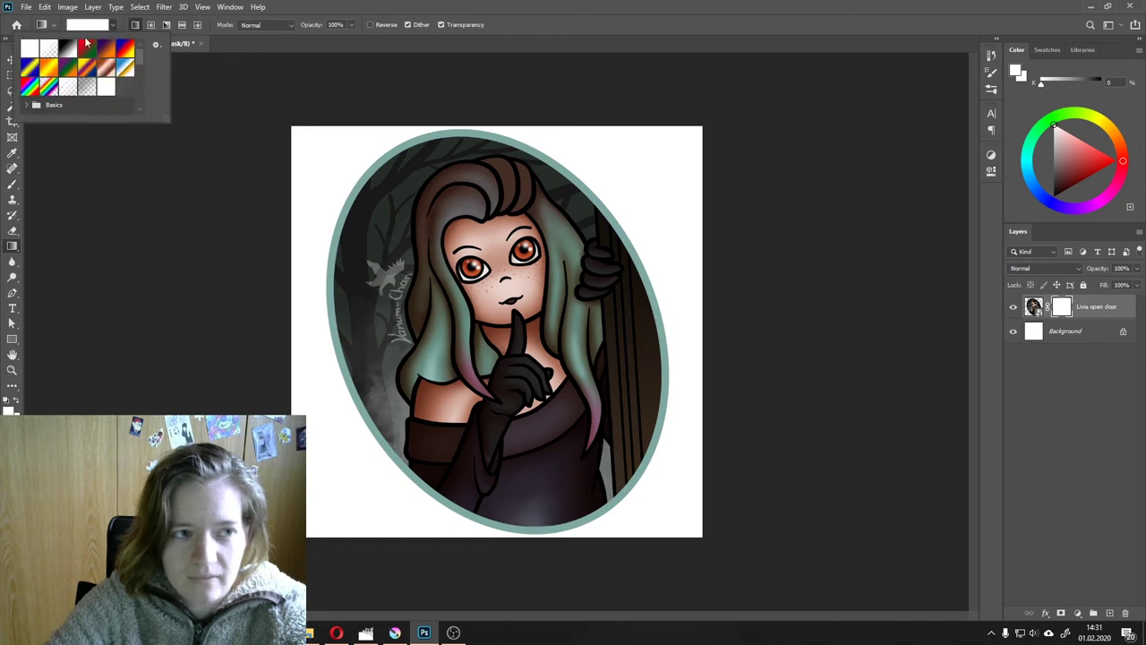
left_click(63, 56)
mouse_move(305, 119)
left_mouse_down()
mouse_move(691, 505)
mouse_move(707, 552)
left_mouse_up()
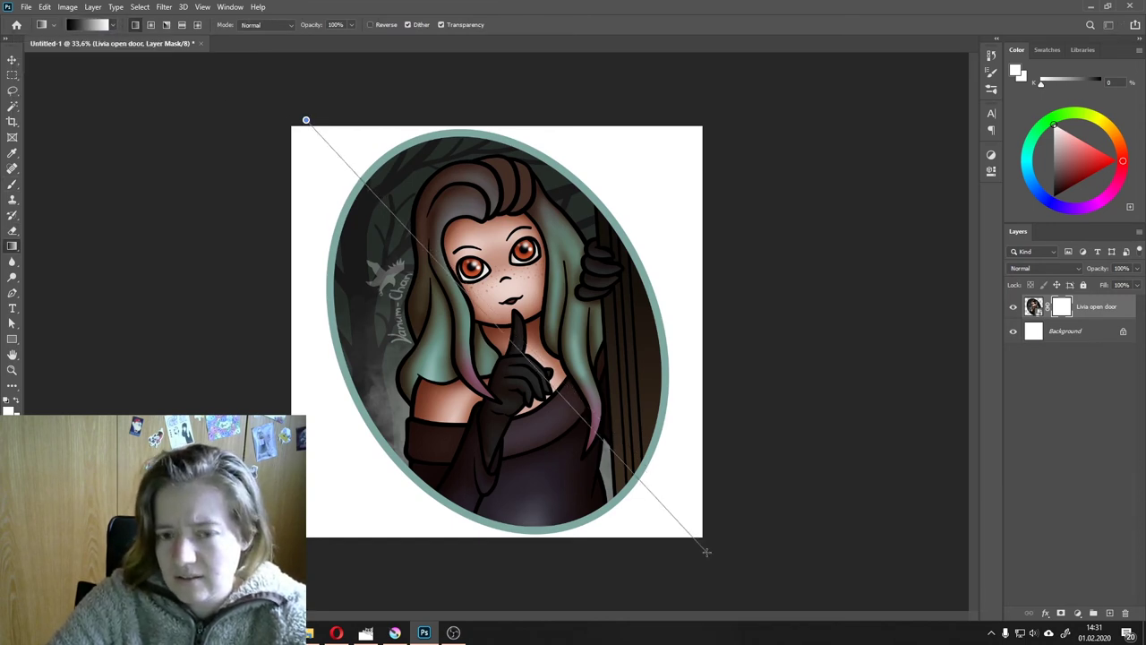
left_click_drag(706, 552, 706, 551)
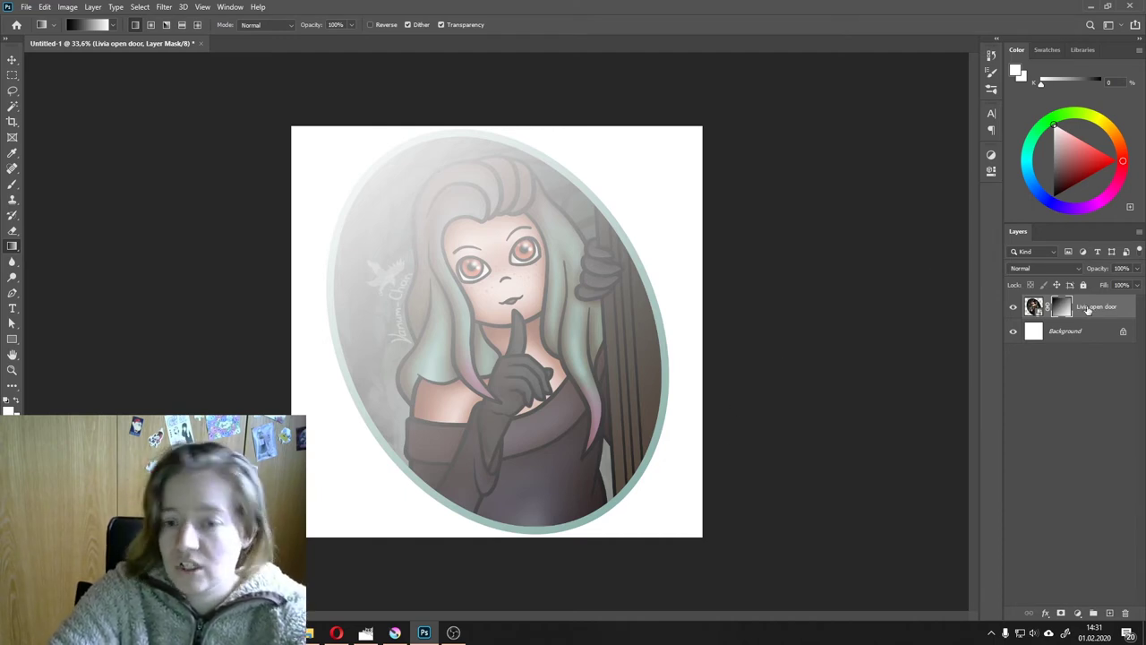
left_click(1088, 309)
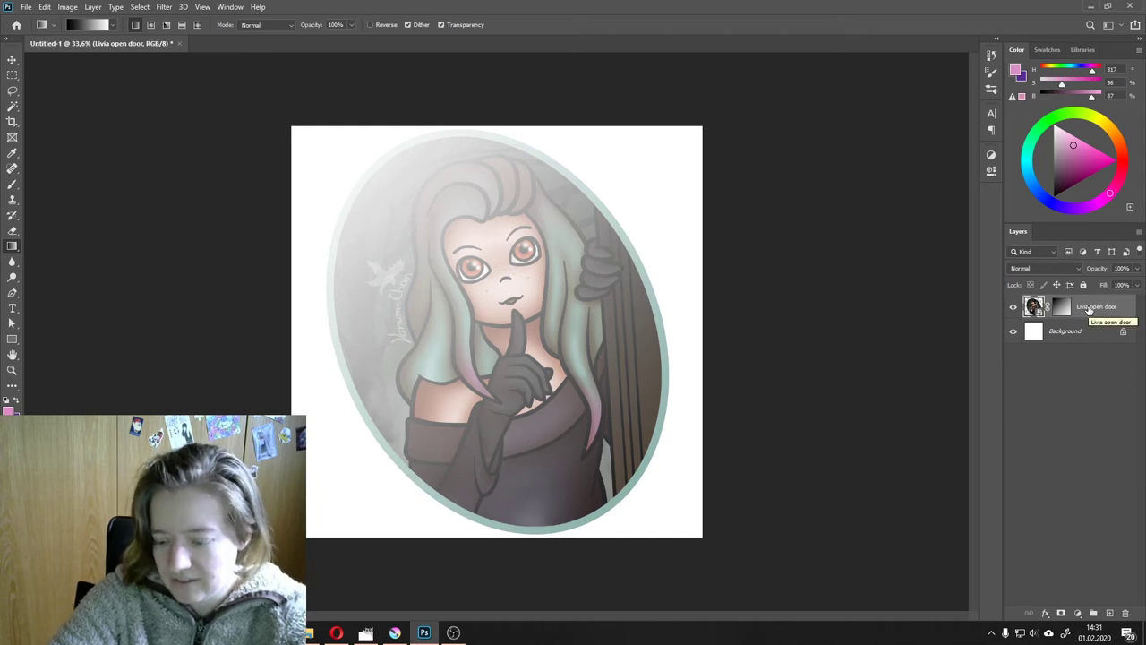
Step: Delete the portrait layer and set the Rectangle tool to cyan fill with no stroke
key("Delete")
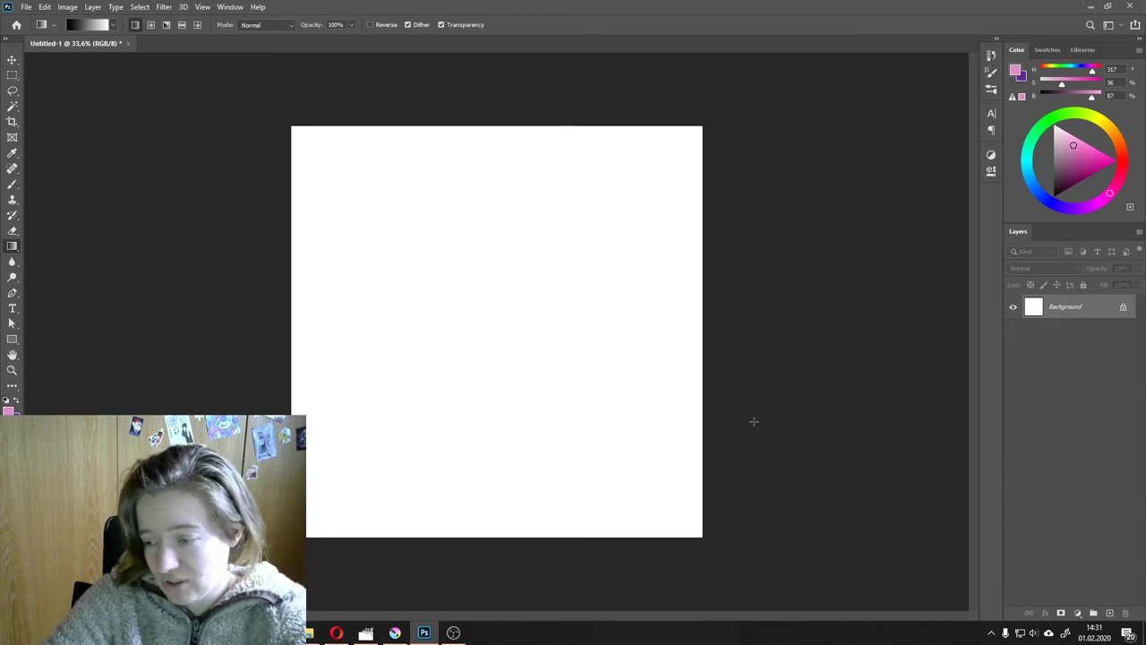
left_click(13, 339)
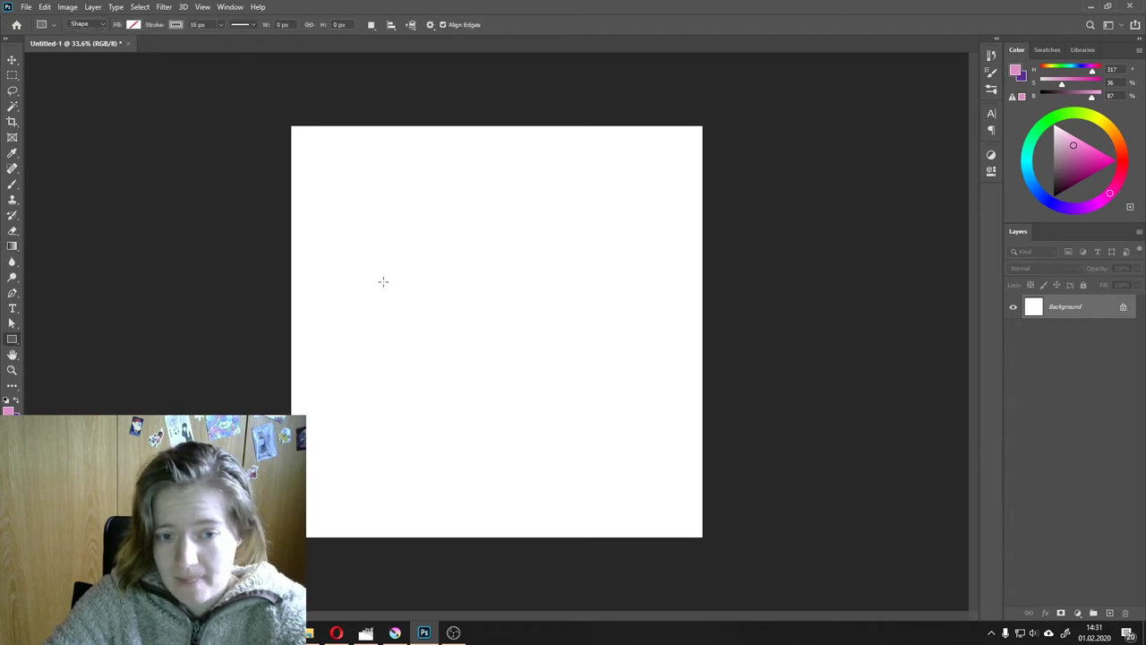
left_click(133, 25)
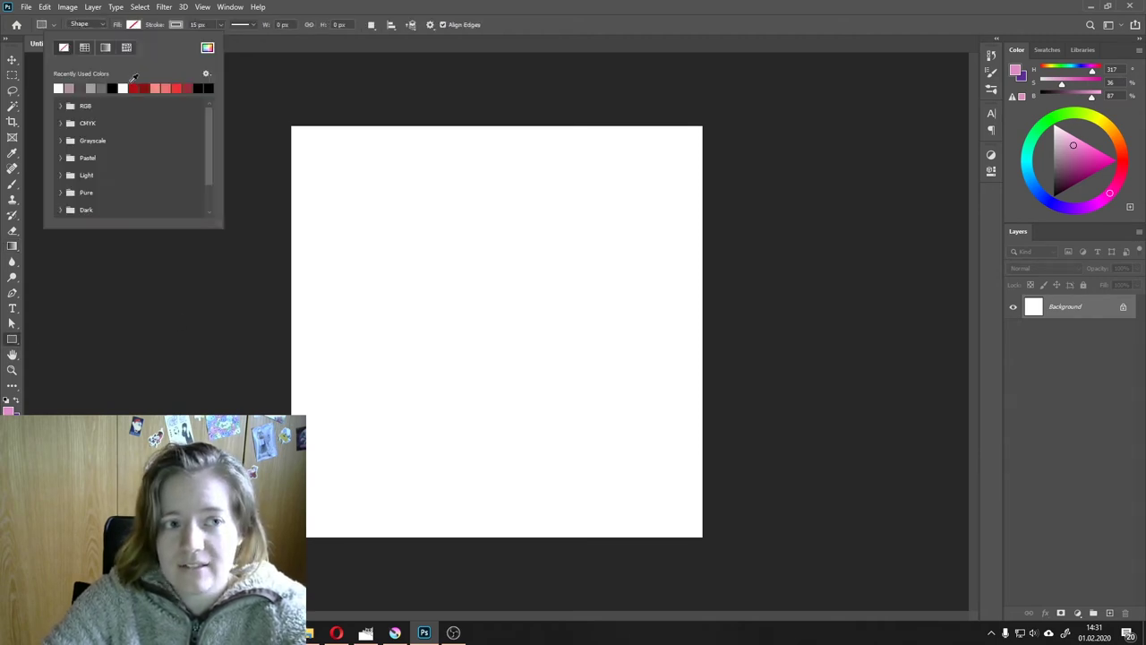
left_click(60, 106)
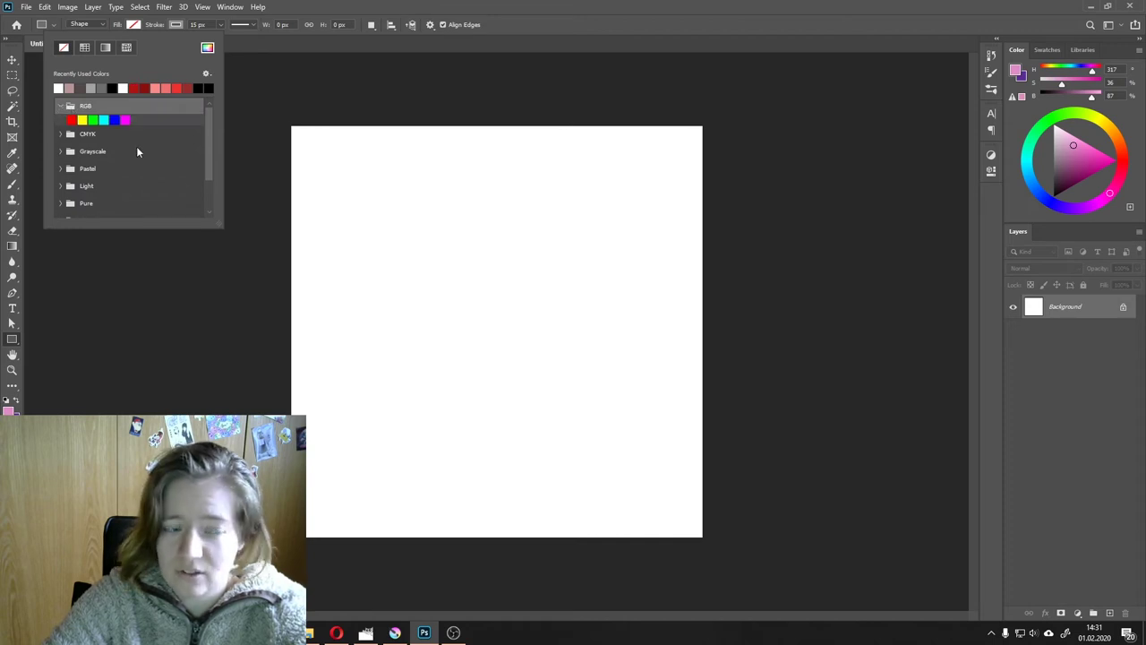
left_click(105, 118)
left_click(174, 25)
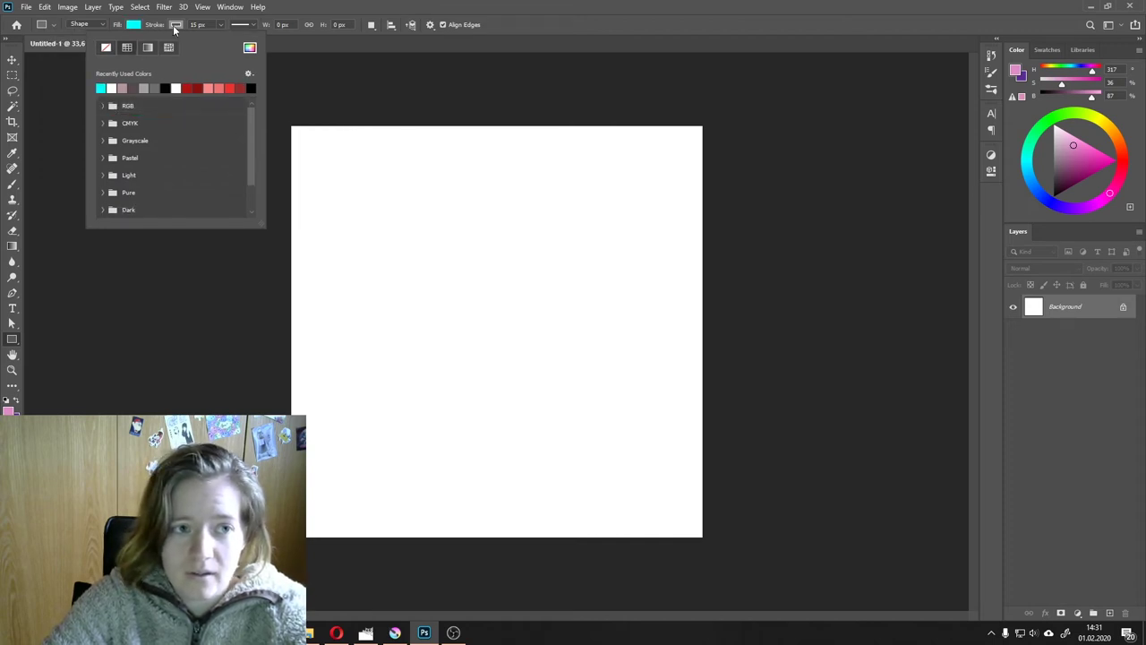
left_click(105, 48)
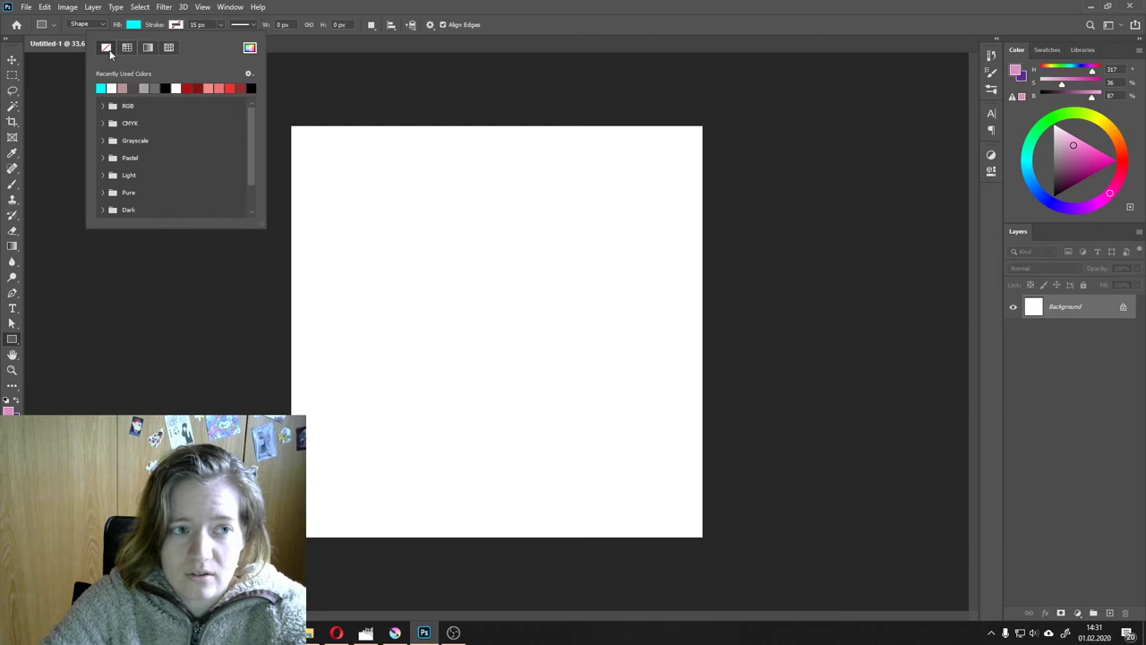
Step: Draw the cyan Rectangle 1 across the middle of the canvas and close Properties
left_click(398, 106)
left_click(591, 240)
left_click_drag(326, 208, 659, 423)
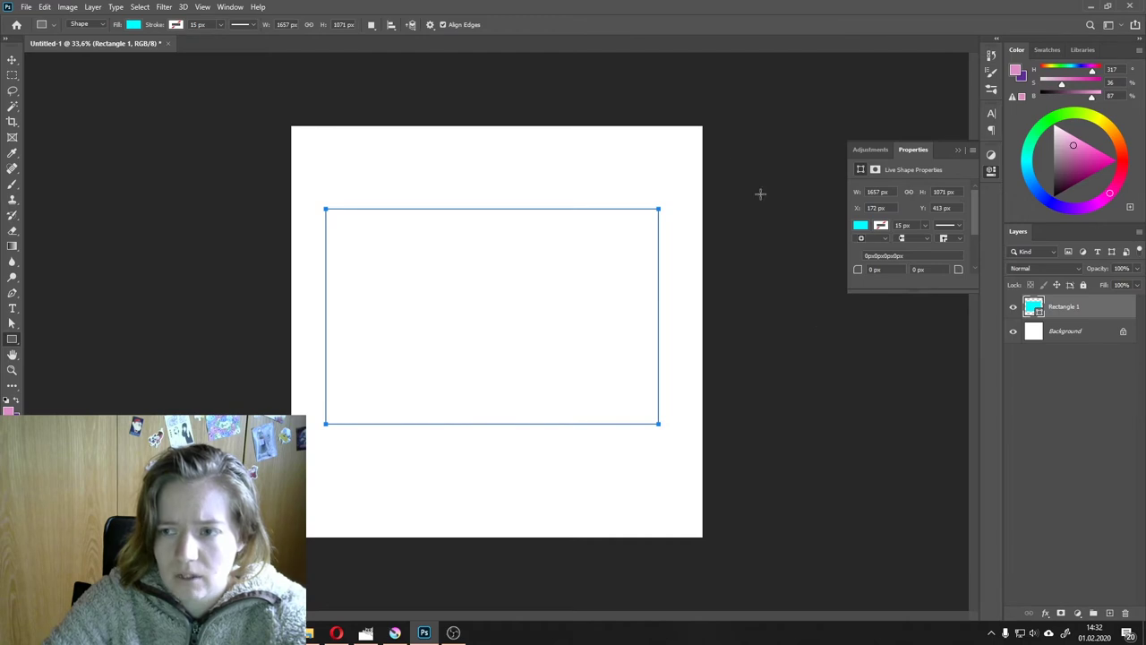
left_click(760, 193)
left_click(600, 241)
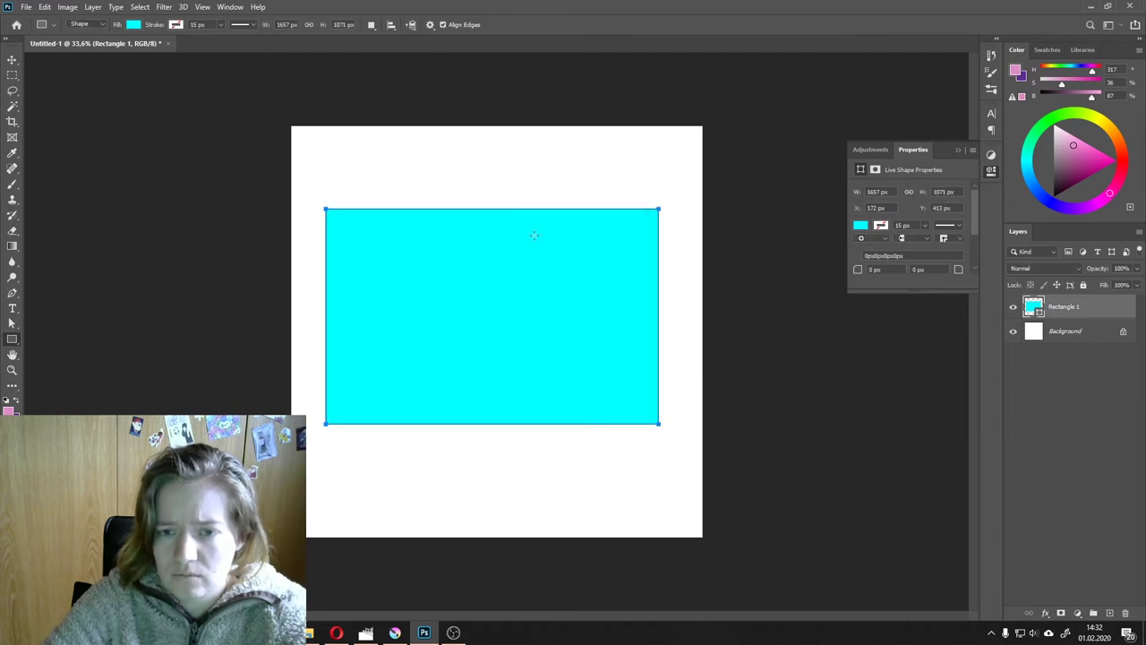
left_click(954, 150)
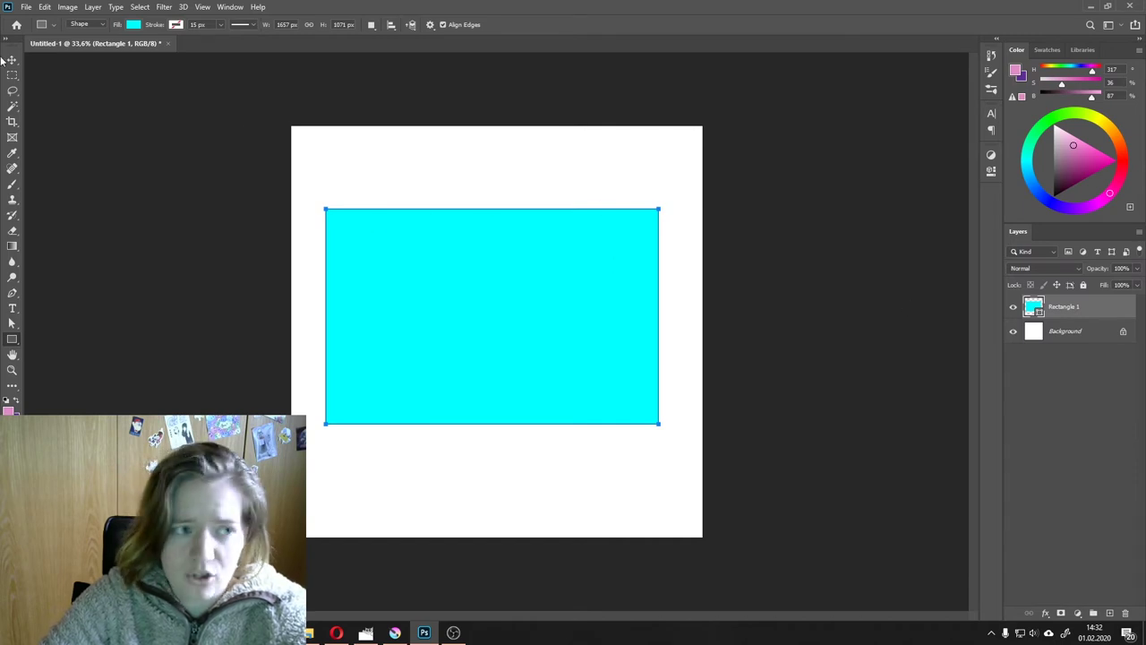
Step: Nudge the cyan rectangle slightly and add a new Layer 1 clipped to it
key("v")
left_click_drag(491, 178, 496, 193)
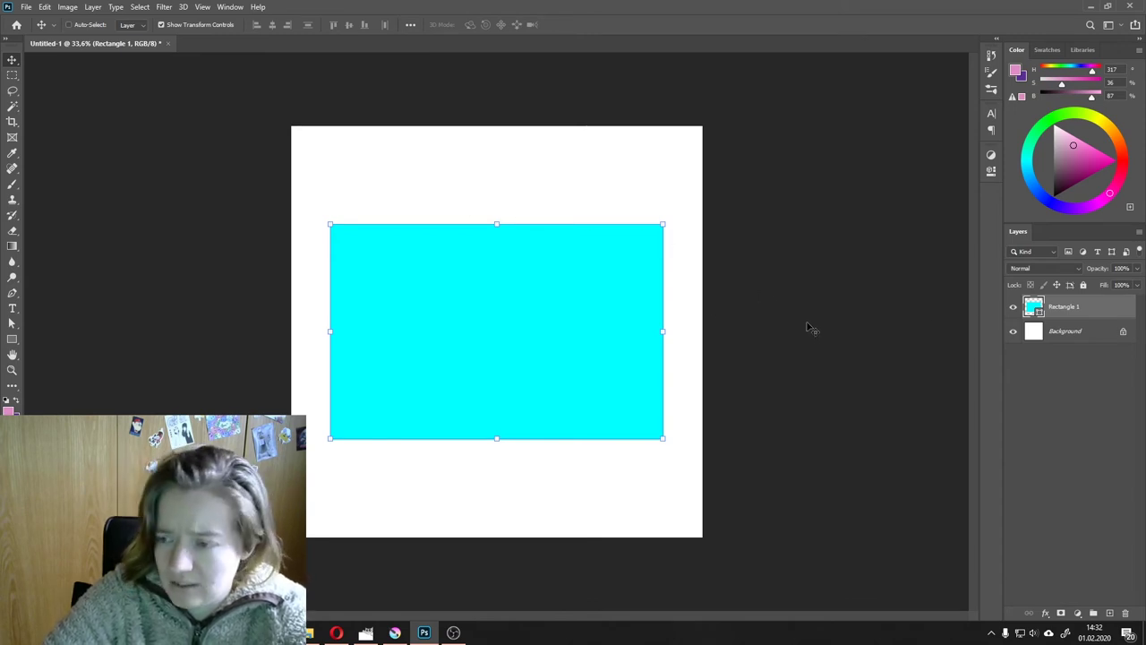
left_click(1110, 612)
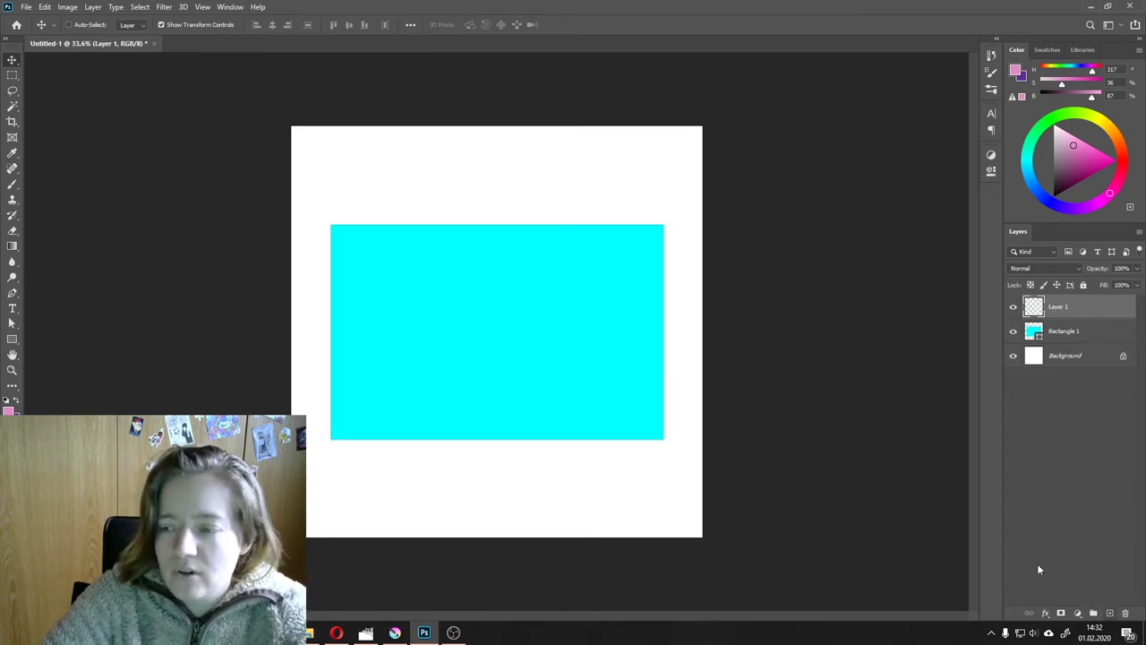
right_click(1078, 310)
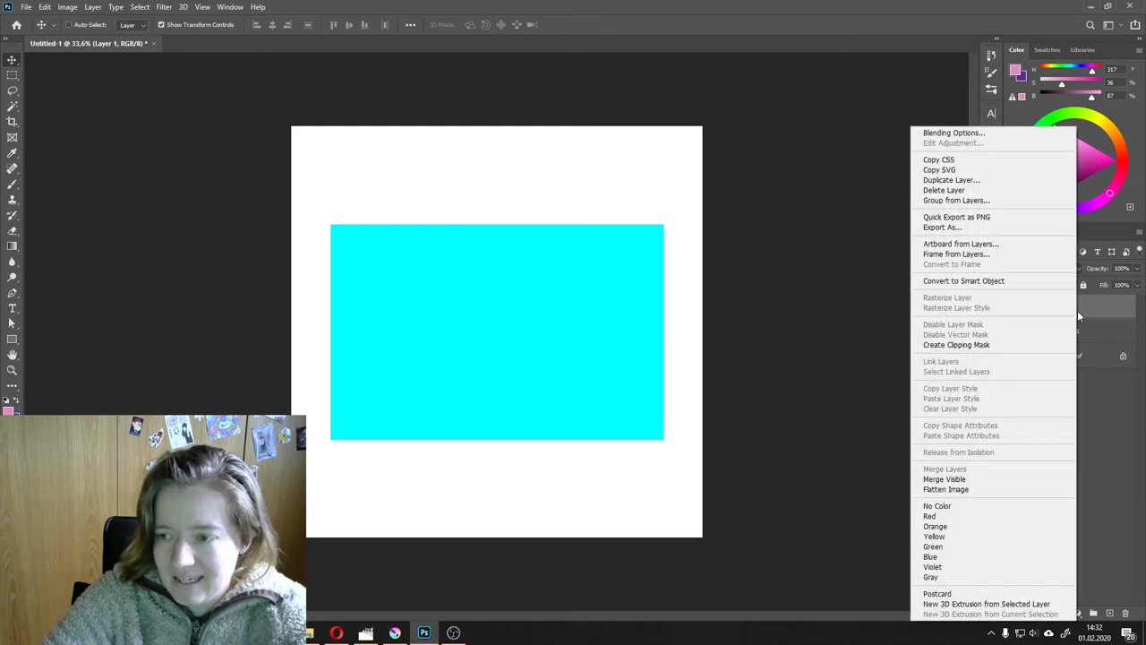
left_click(985, 345)
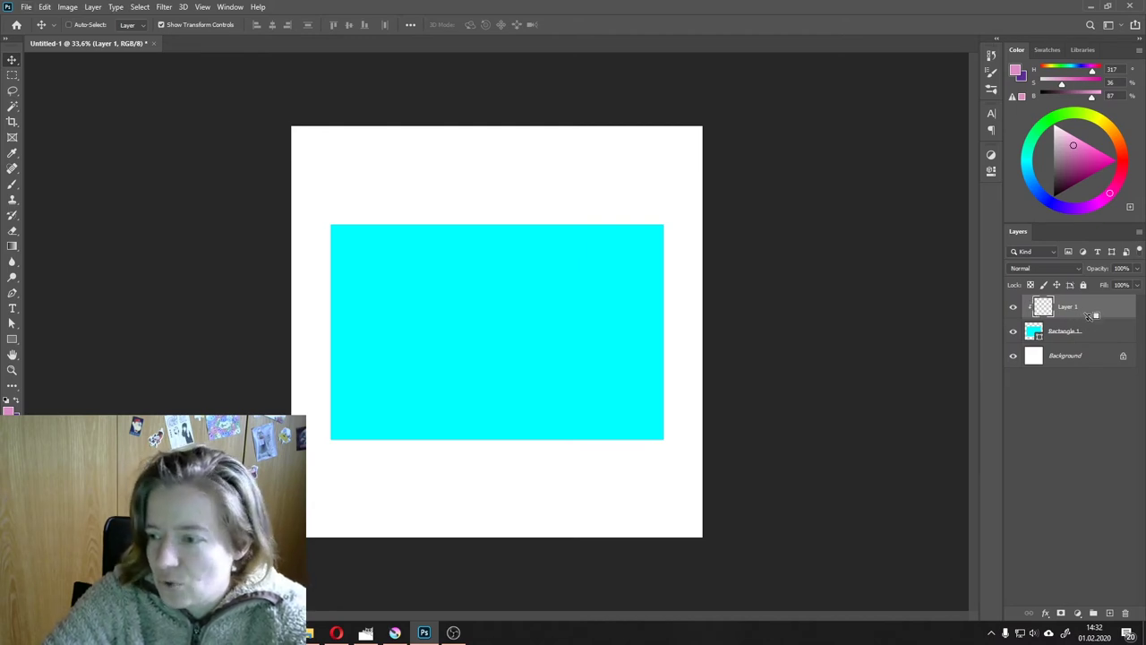
Step: Re-apply Layer 1's clipping mask to the rectangle and target Layer 1 for painting
left_click(1089, 315, "alt")
left_click(1089, 315, "alt")
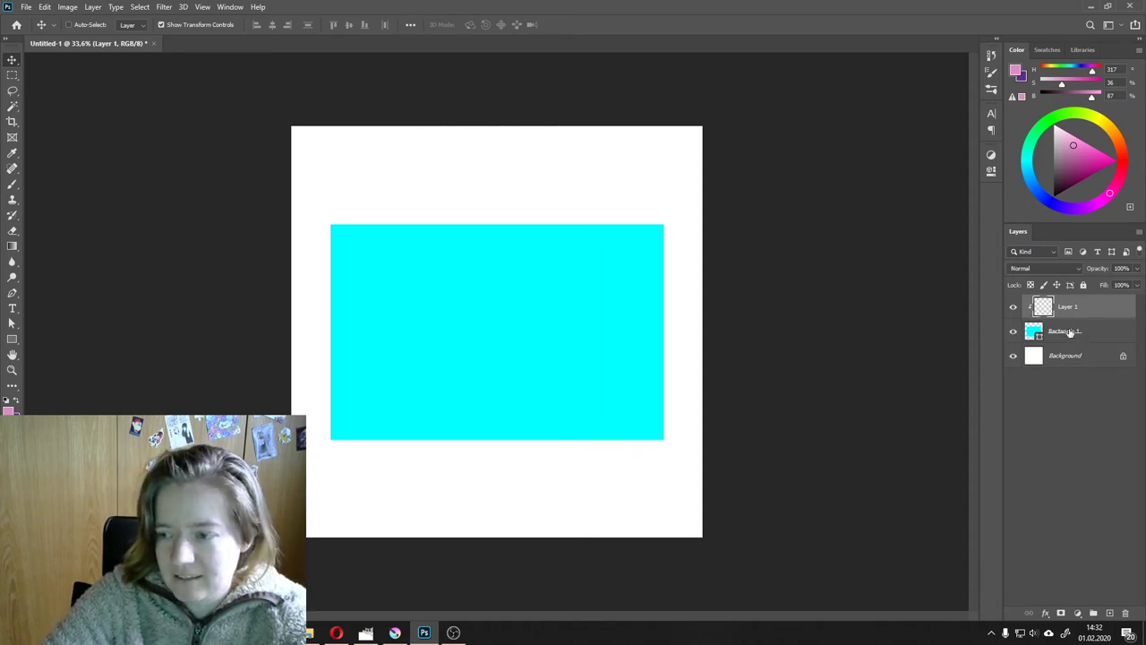
left_click(1068, 331)
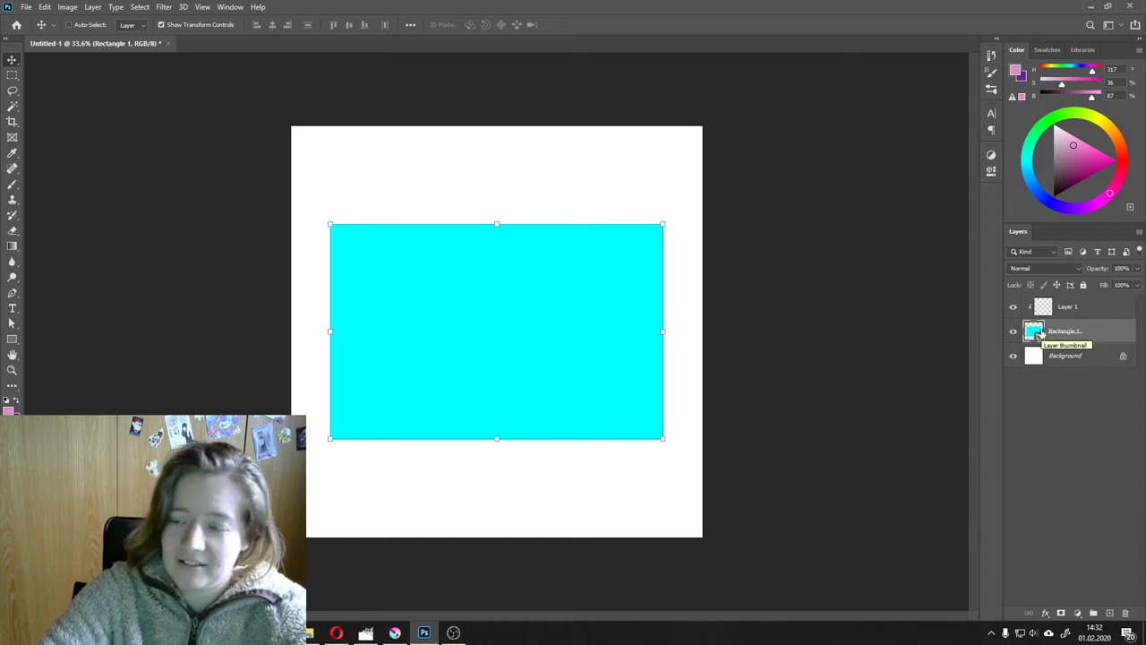
left_click(1041, 305)
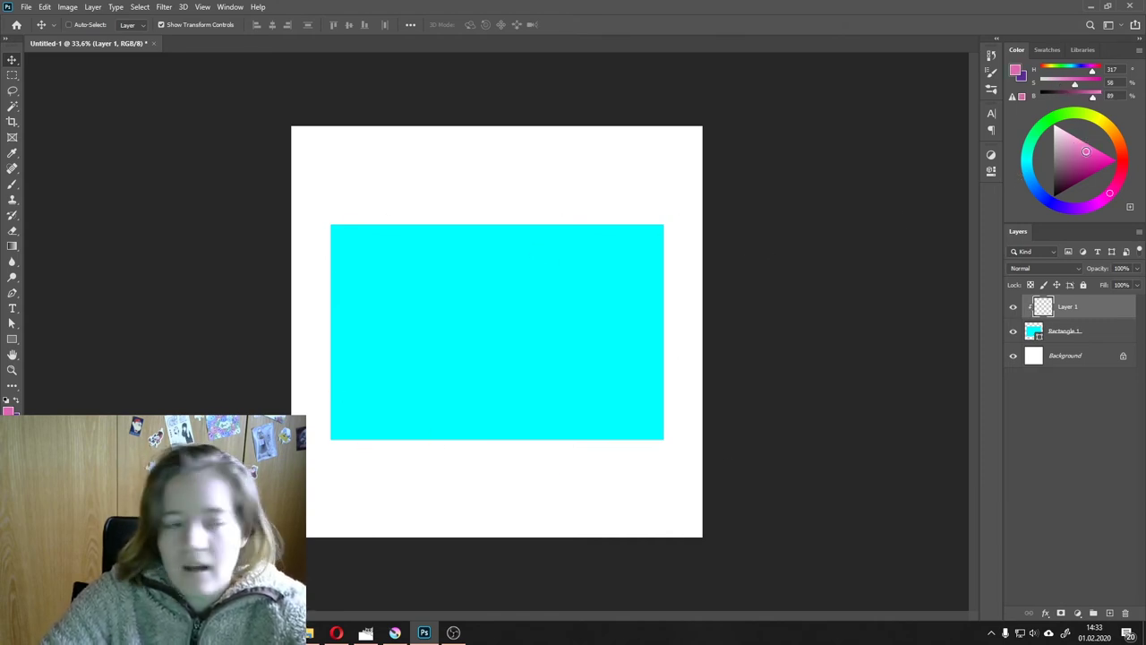
Step: Brush a wavy pink band along the cyan rectangle's top edge
left_click(12, 184)
mouse_move(625, 204)
left_mouse_down()
mouse_move(686, 262)
mouse_move(663, 300)
left_mouse_up()
left_click_drag(670, 214, 457, 224)
left_click_drag(97, 217, 421, 228)
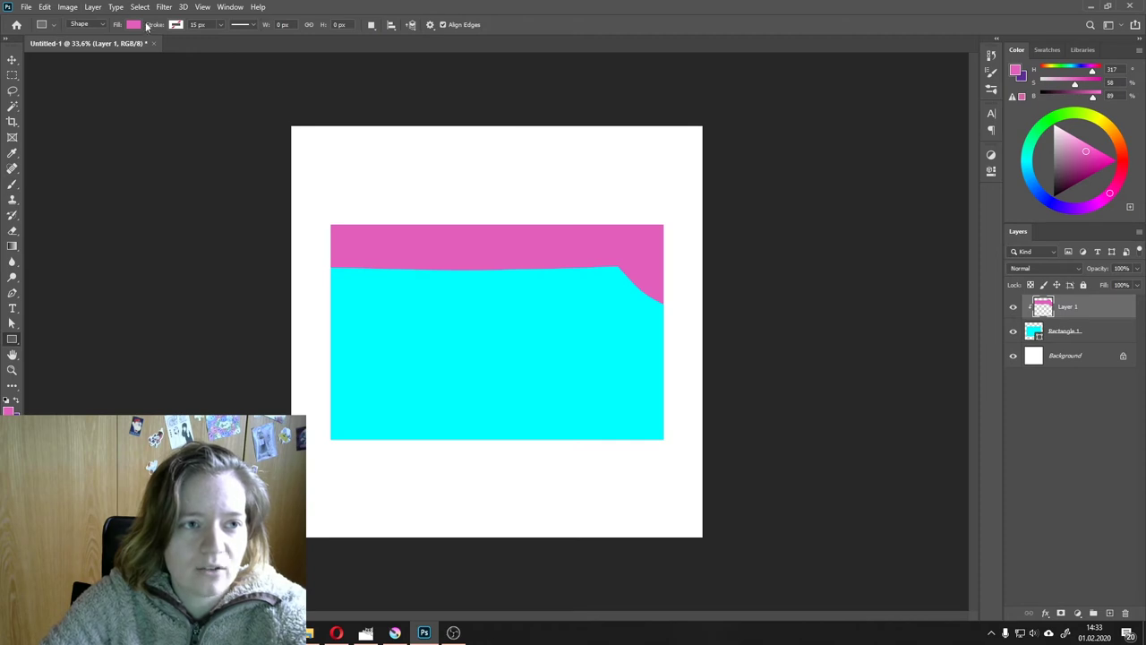
Step: Draw a pink Rectangle 2 across the lower canvas and clip it to the cyan shape
left_click_drag(246, 407, 647, 611)
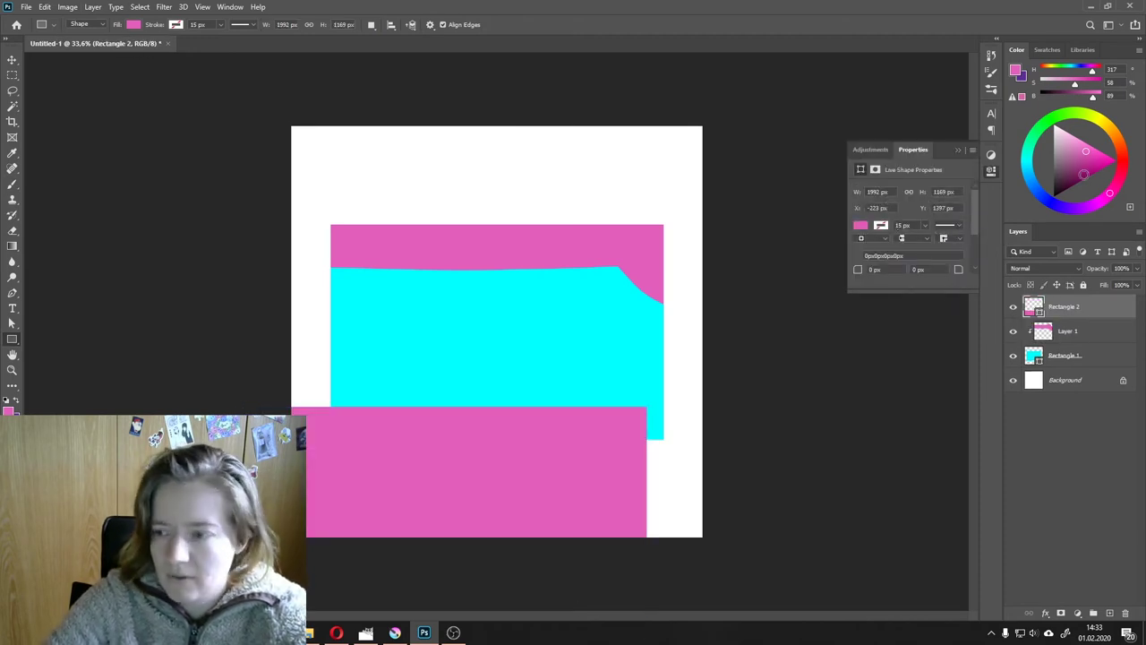
left_click(1087, 313, "alt")
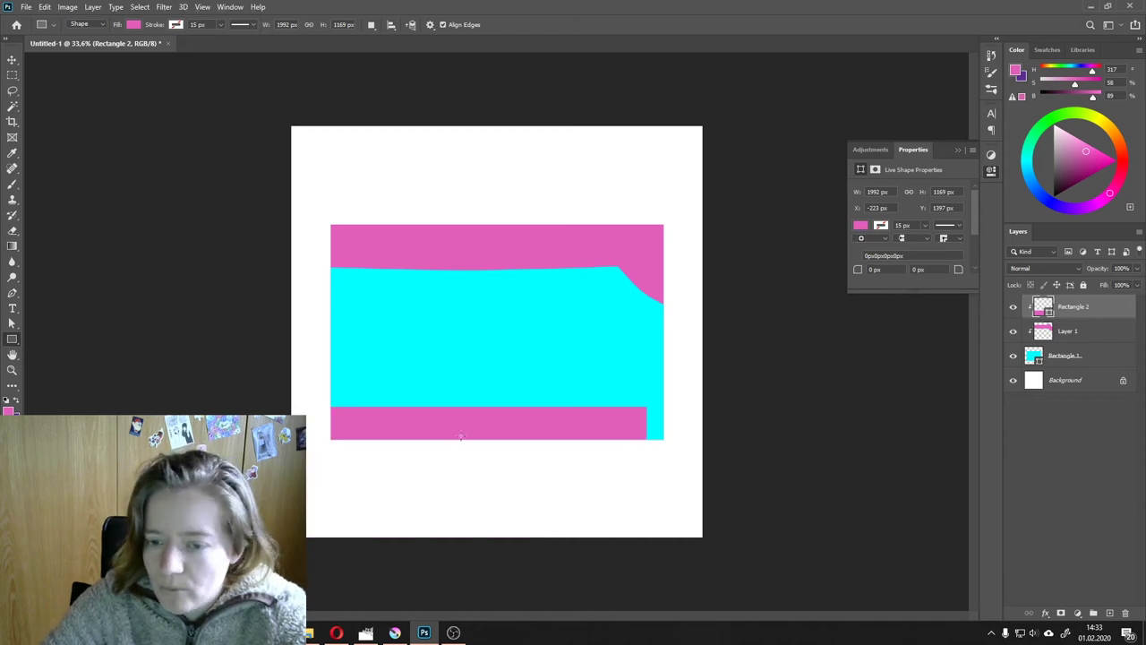
left_click(1096, 356)
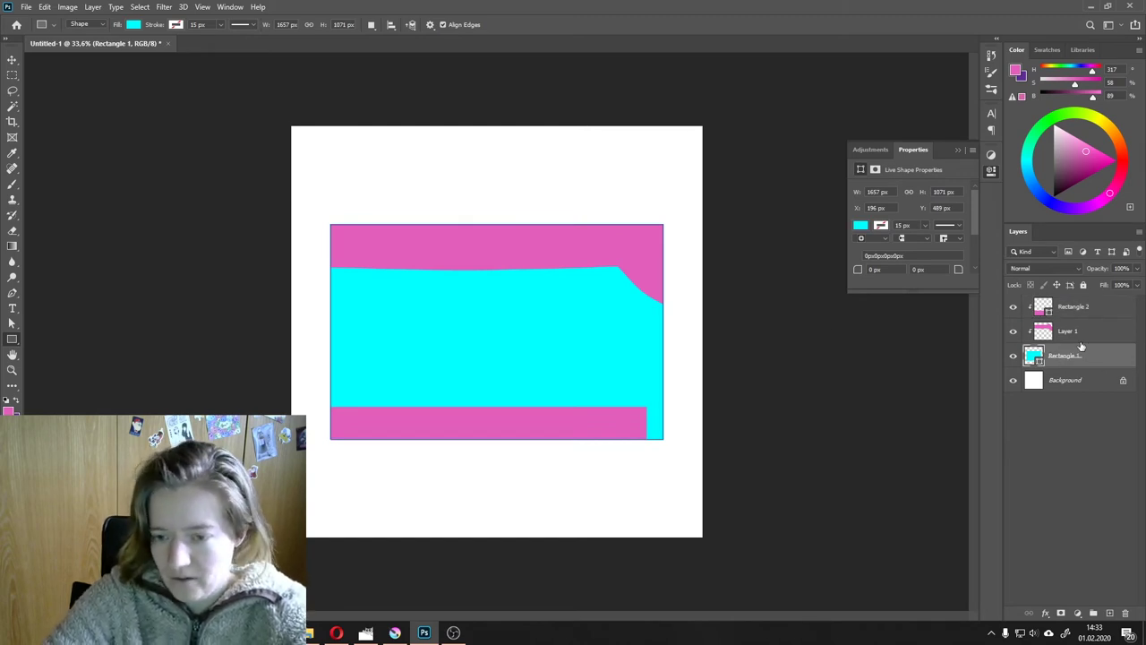
left_click(12, 59)
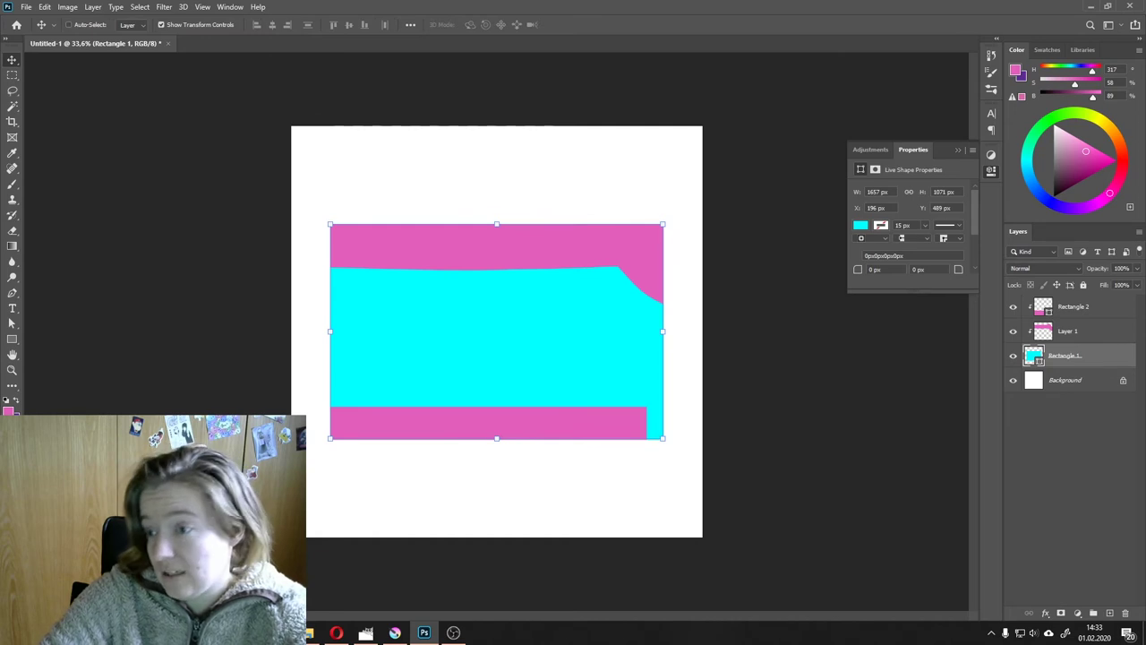
left_click(1068, 309)
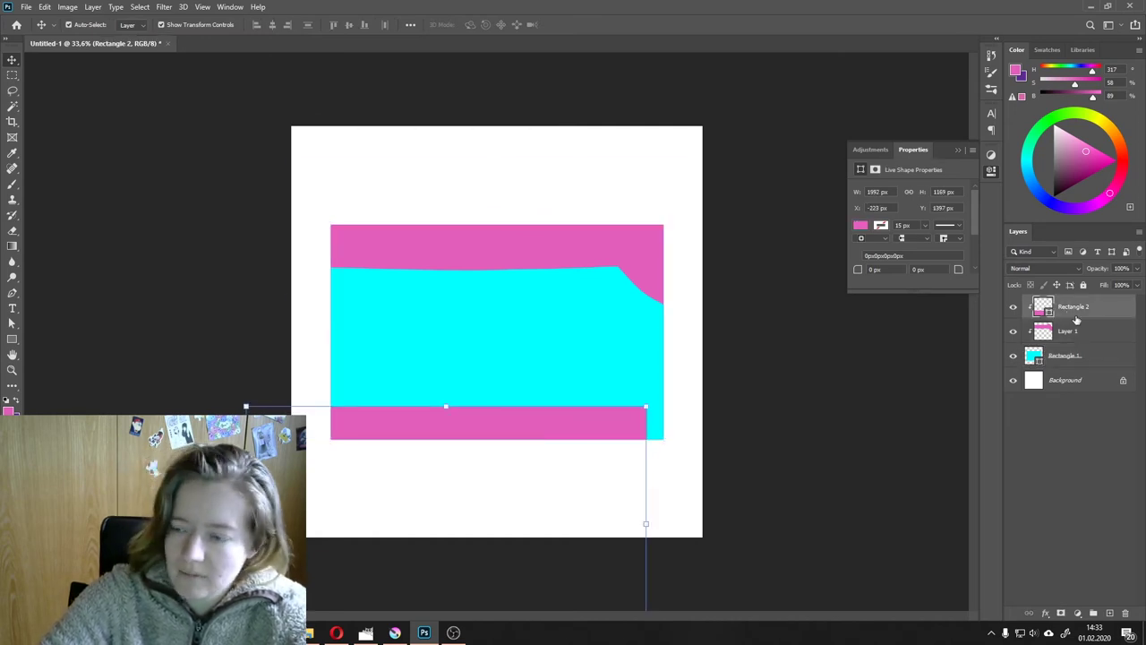
Step: Delete the three shape layers and type 'Hallo' in a new text box near the top
left_click(1084, 359, "shift")
key("Delete")
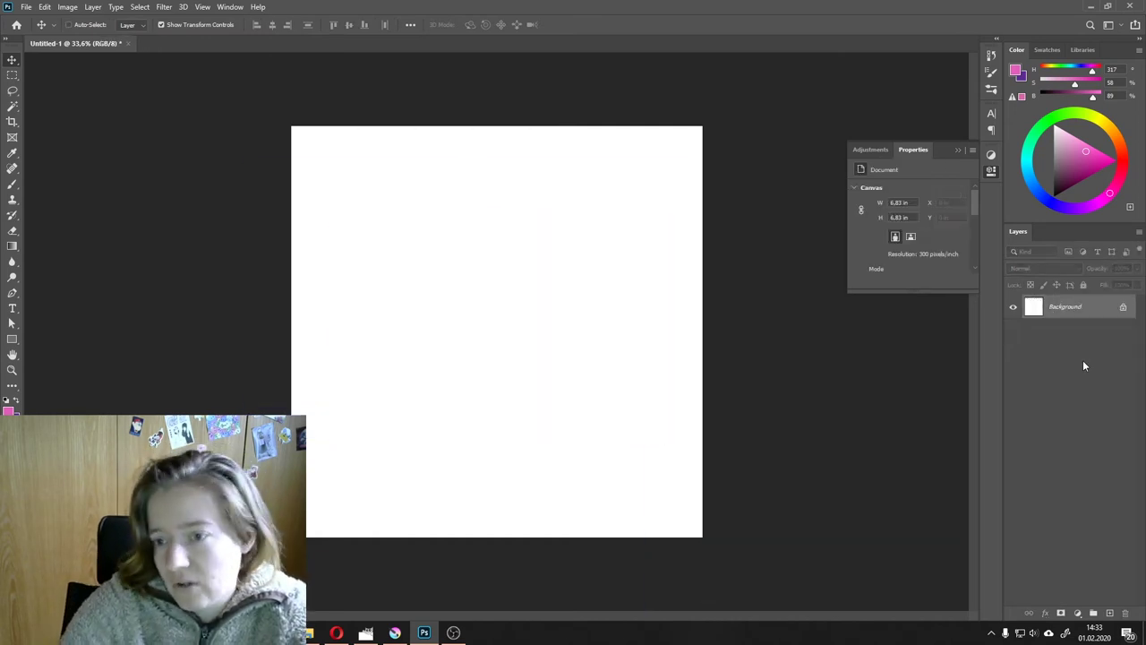
left_click(11, 308)
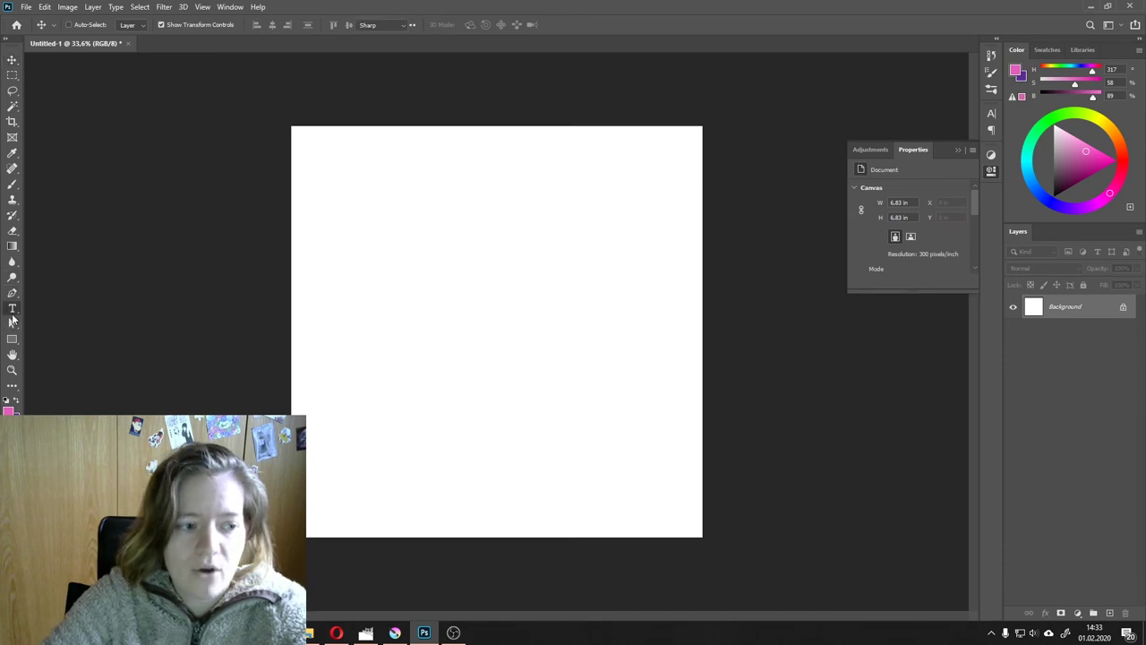
left_click_drag(337, 162, 682, 291)
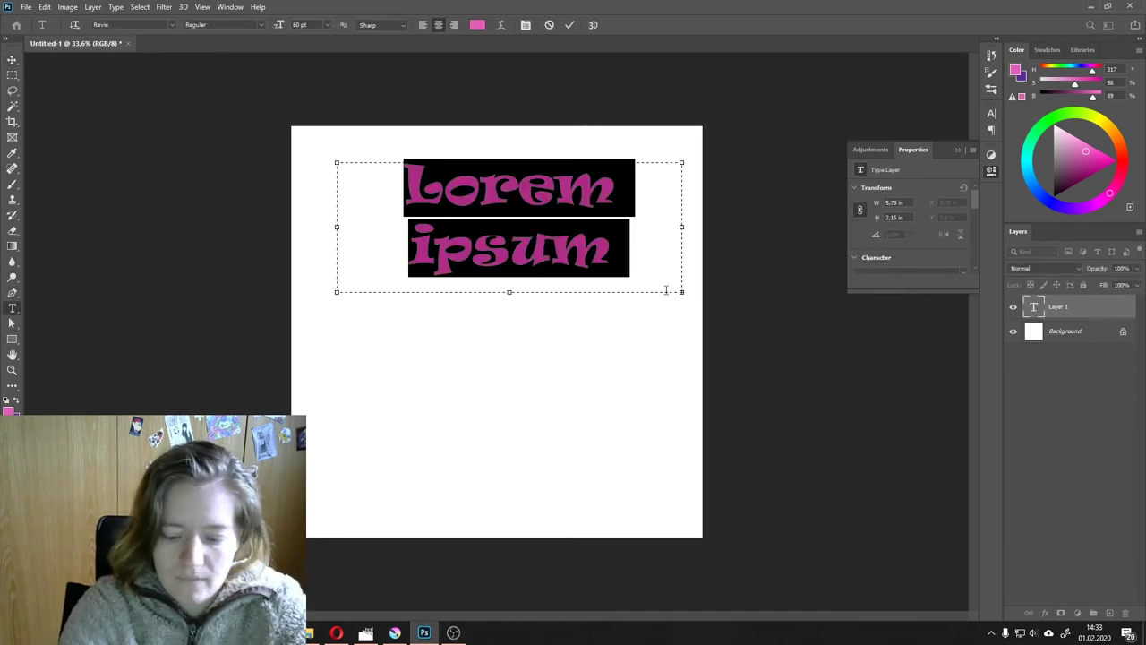
type("Ha")
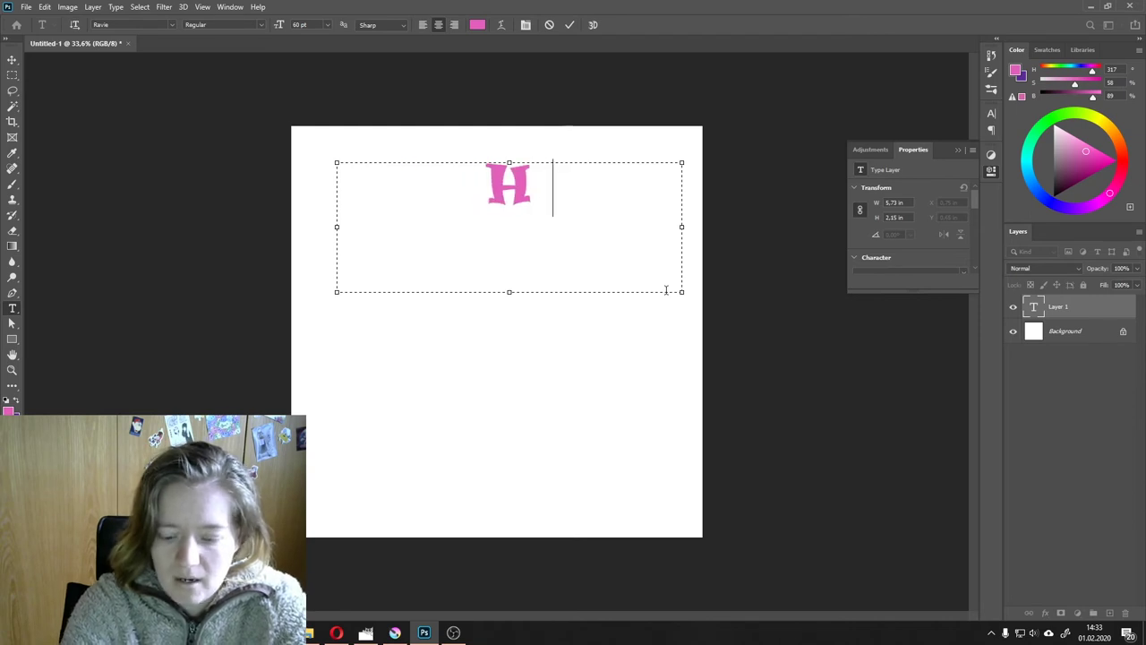
type("lo")
key("BackSpace")
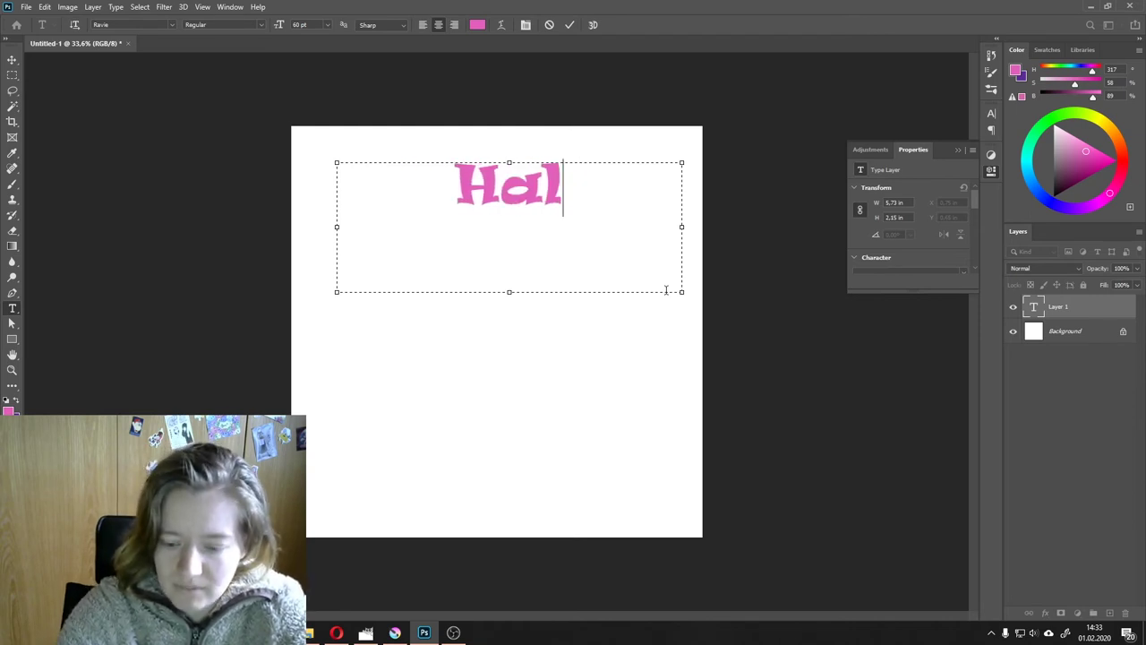
type("lo")
key("Return")
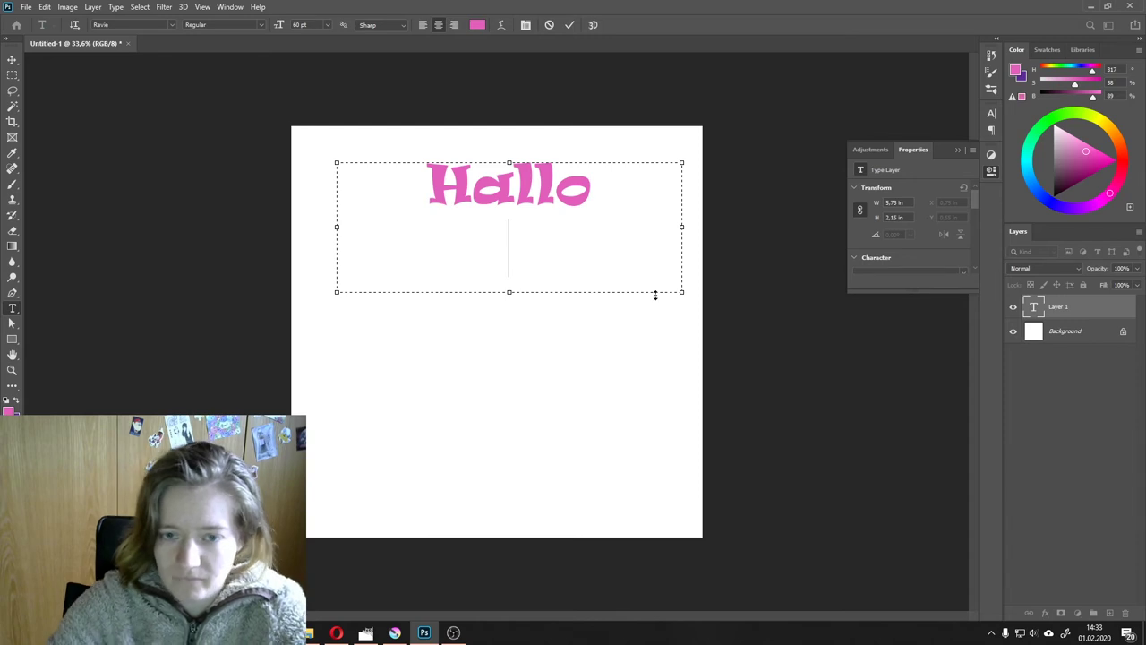
Step: Enlarge Hallo to about 224%, nudge it left, and add an empty layer clipped to it
left_click(12, 59)
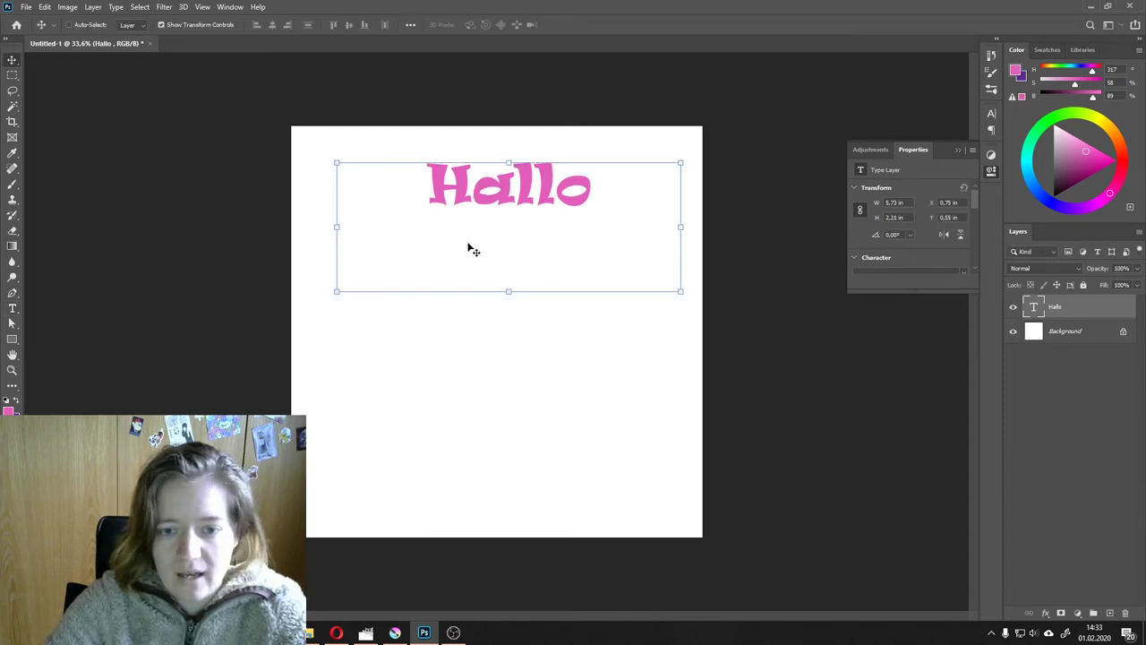
left_click_drag(503, 290, 508, 456)
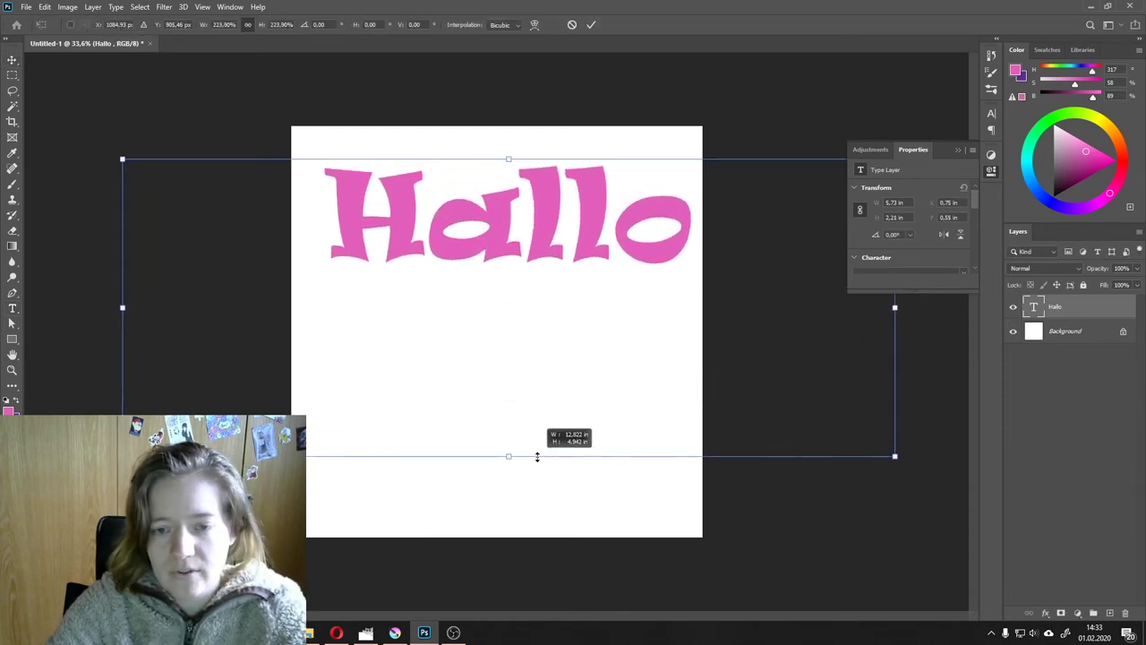
left_click(592, 25)
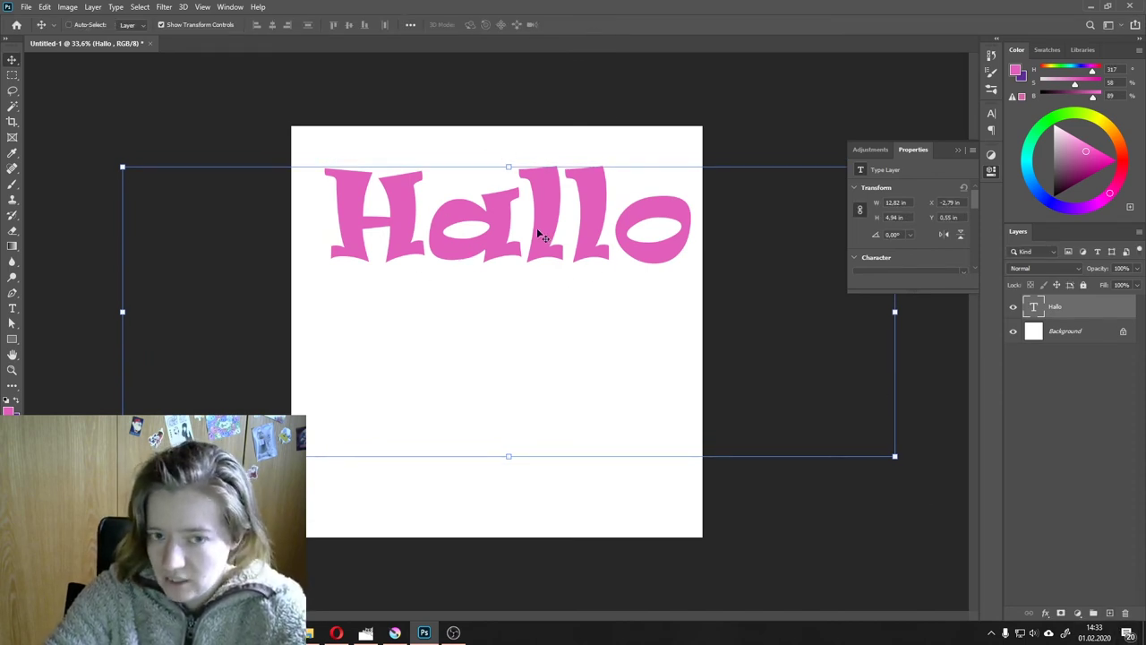
left_click_drag(455, 219, 447, 219)
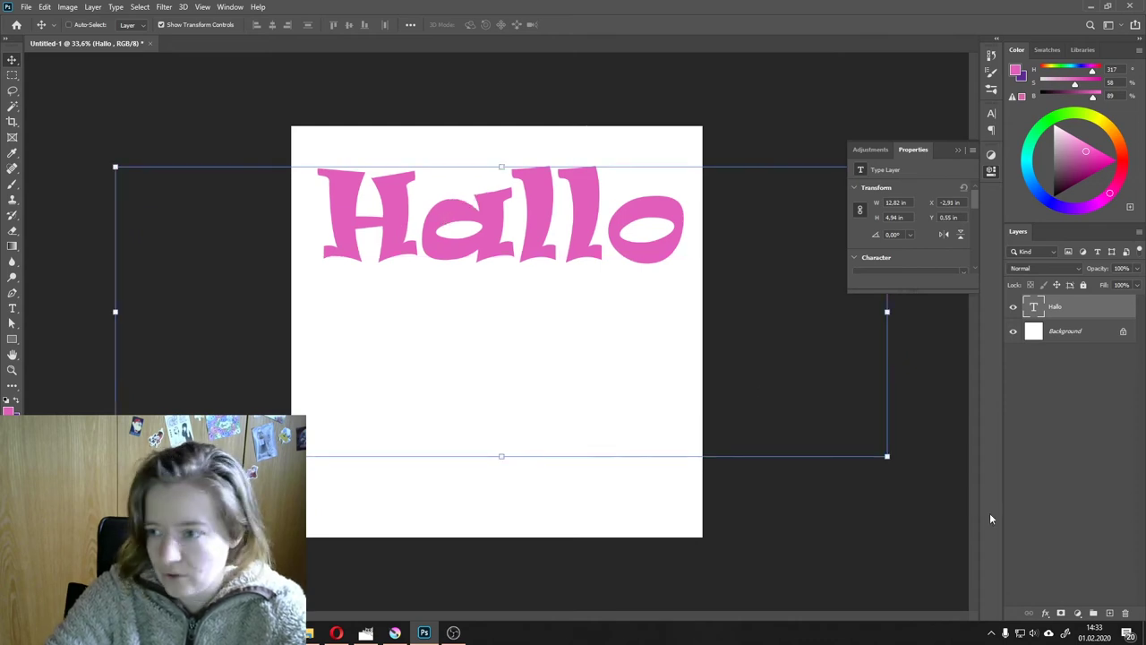
left_click(1109, 612)
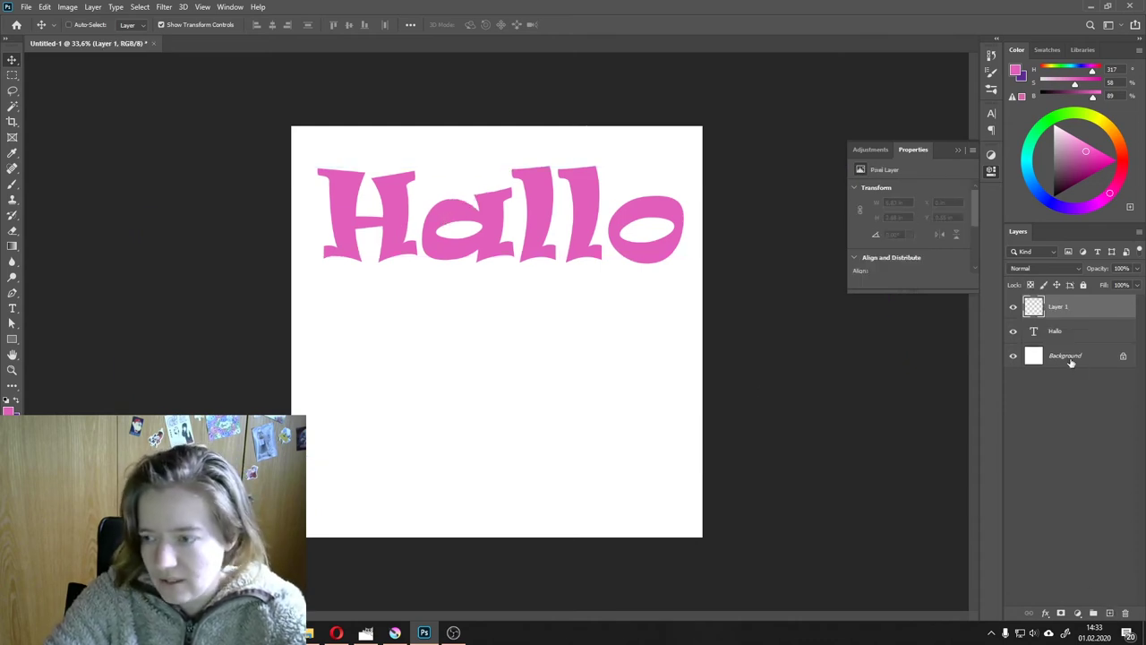
left_click(1081, 315, "alt")
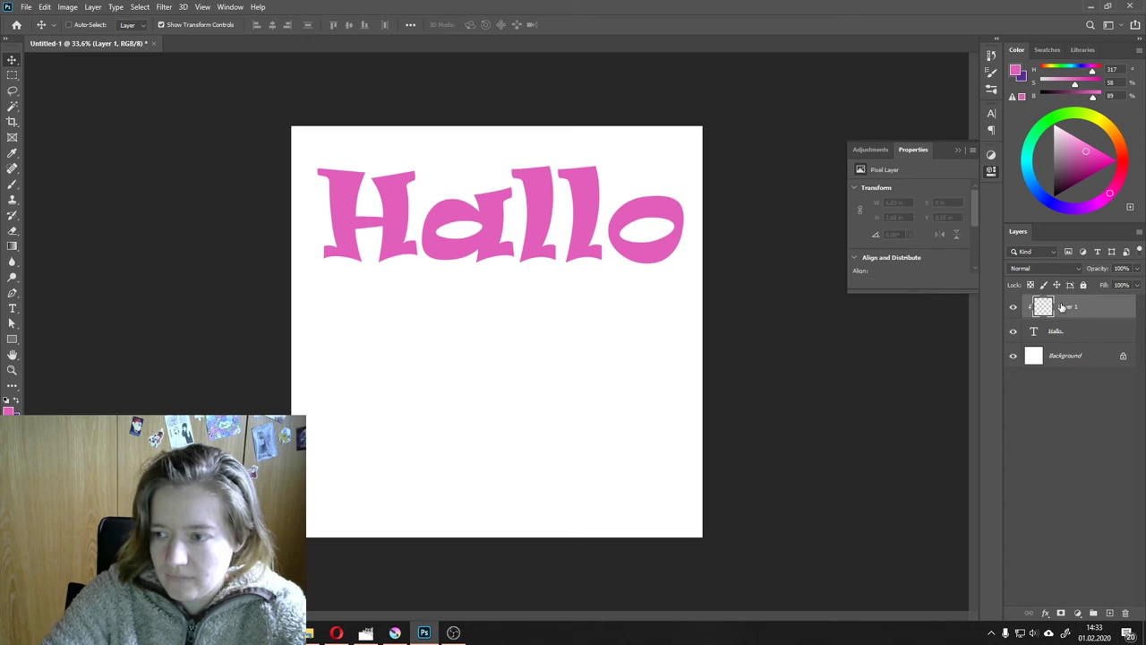
Step: Browse File Explorer to the Texturen(baseClor) folder on Daten (D:)
left_click(309, 632)
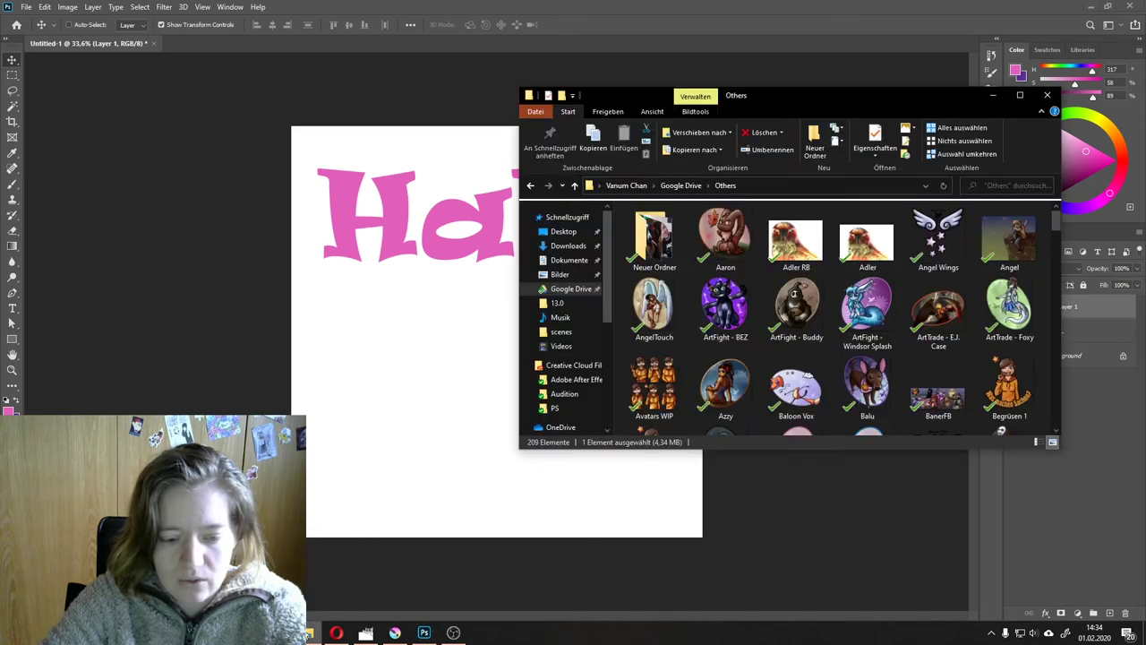
scroll(589, 405, "down", 2)
scroll(590, 406, "down", 2)
scroll(589, 406, "down", 1)
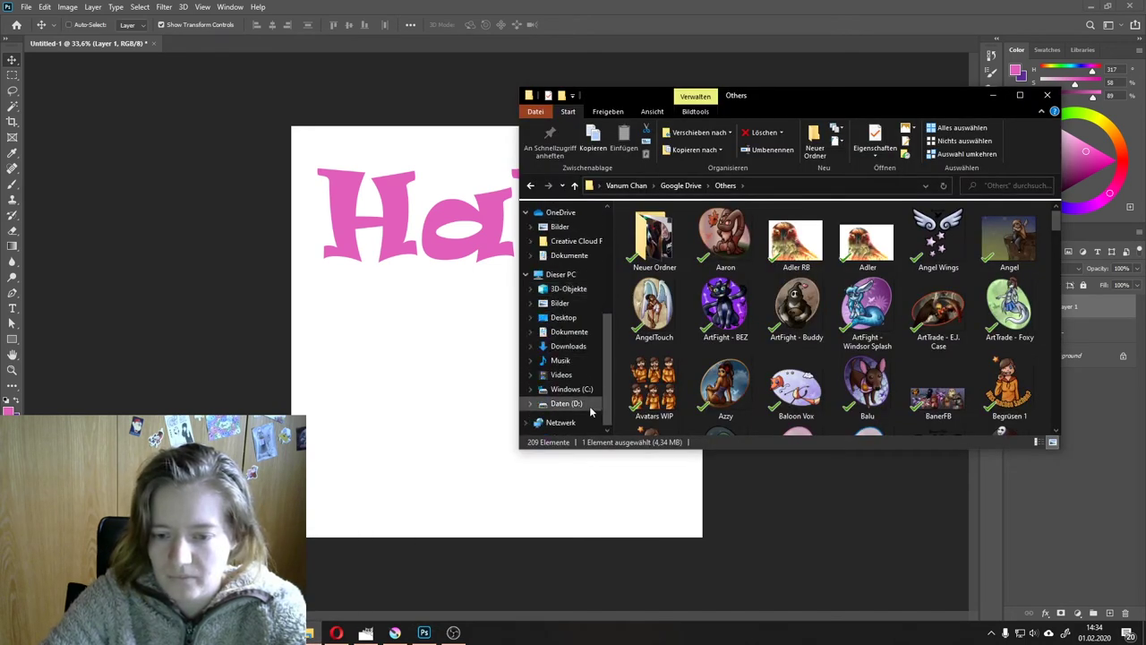
left_click(589, 406)
scroll(691, 352, "down", 1)
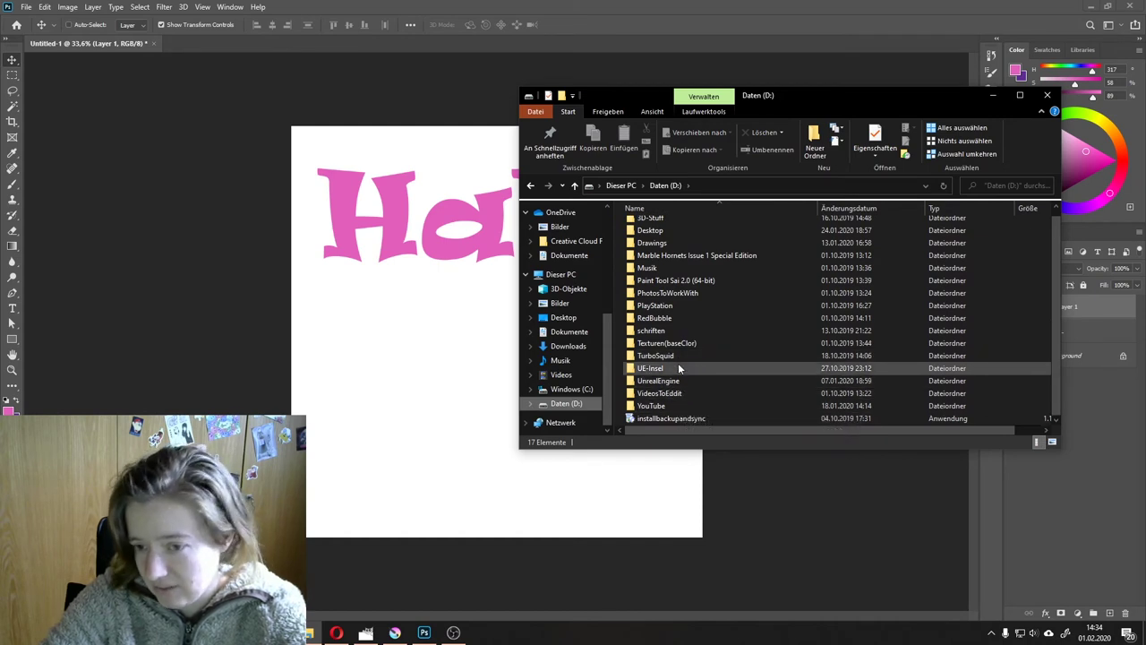
left_click(678, 357)
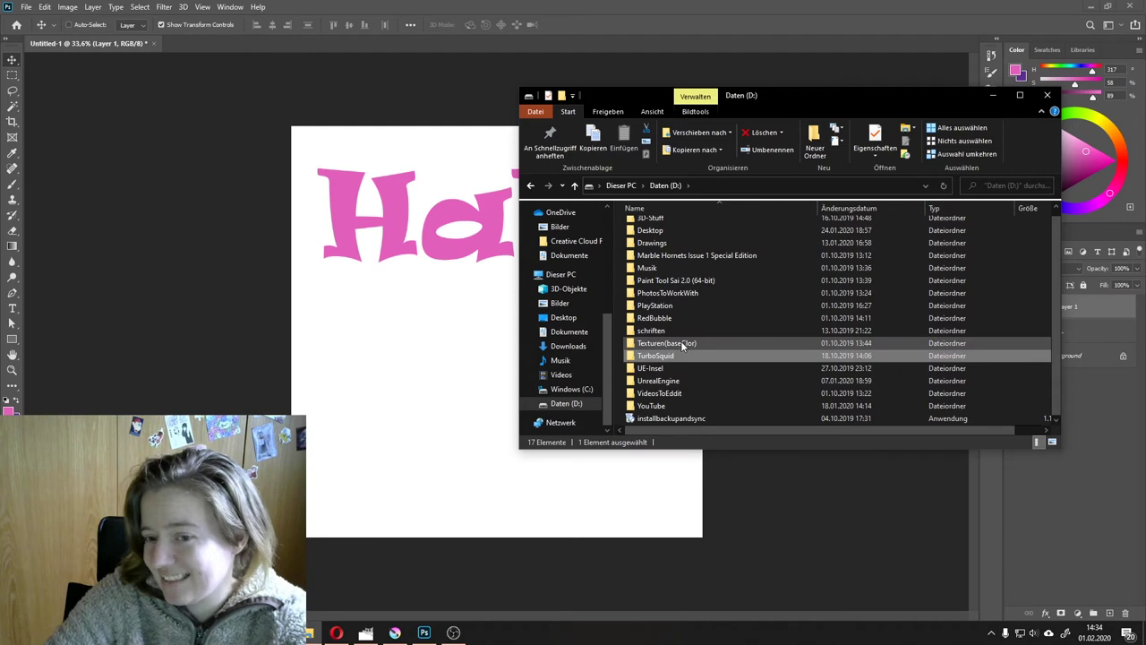
mouse_move(676, 371)
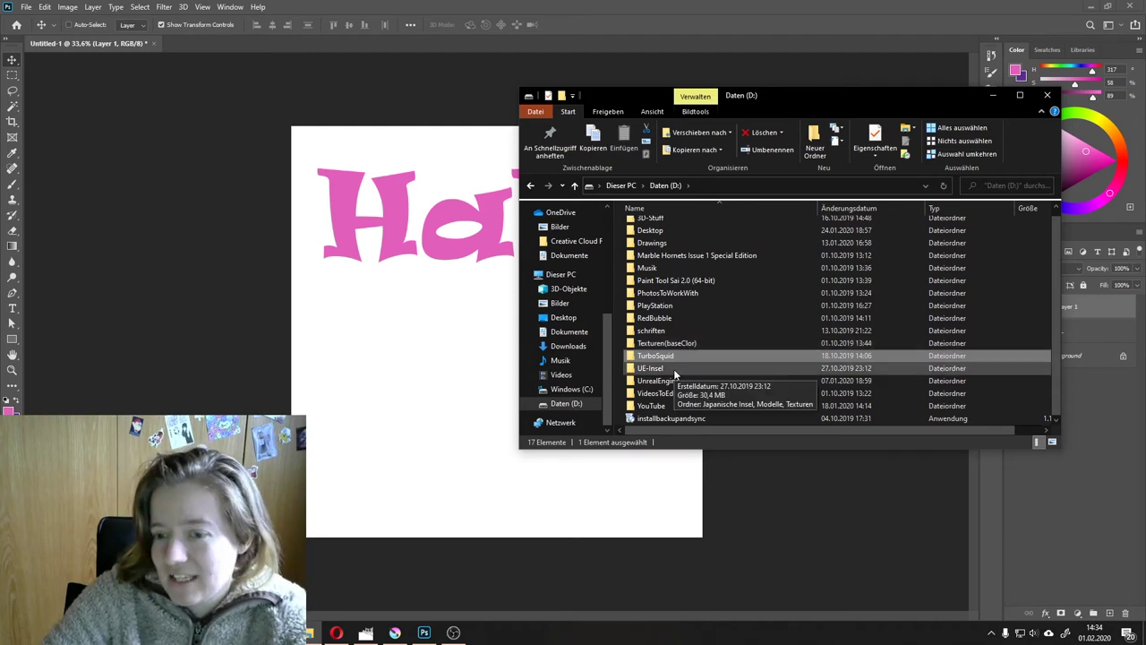
left_click(675, 369)
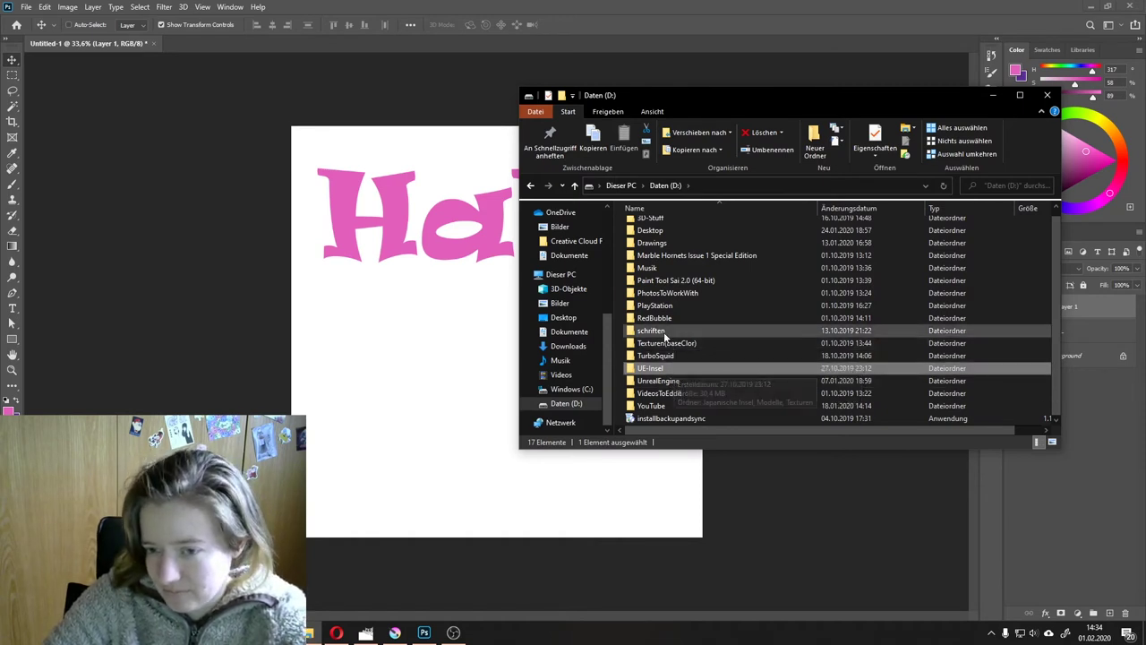
double_click(664, 344)
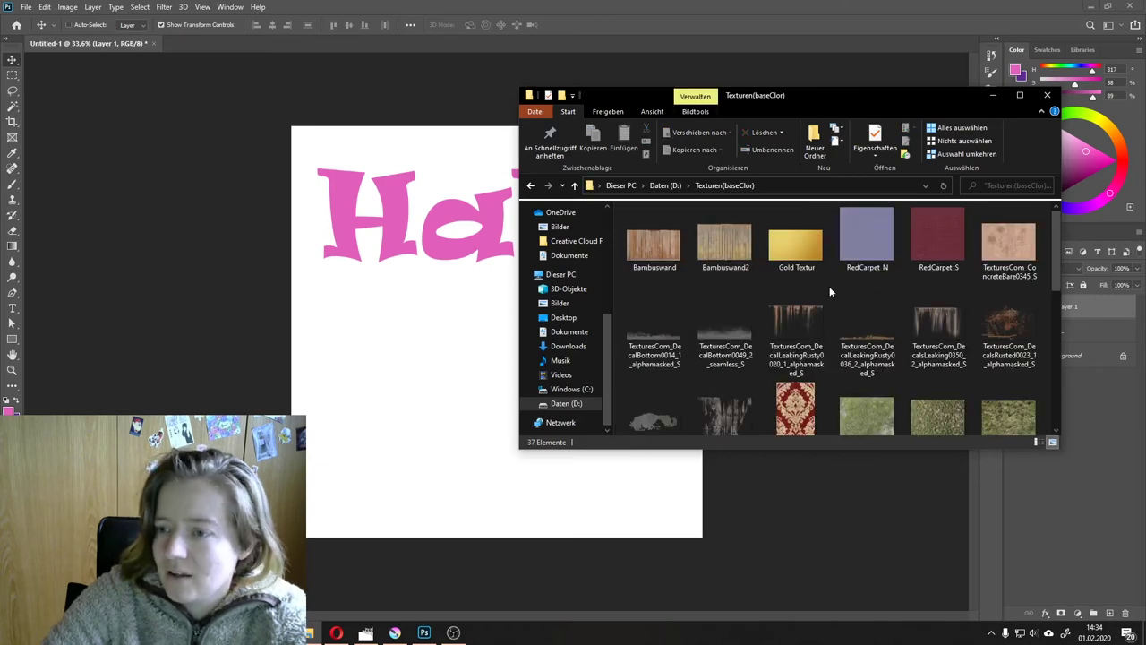
Step: Drag the red Wand Textur image into the document over the Hallo text
scroll(829, 286, "down", 3)
scroll(829, 285, "down", 2)
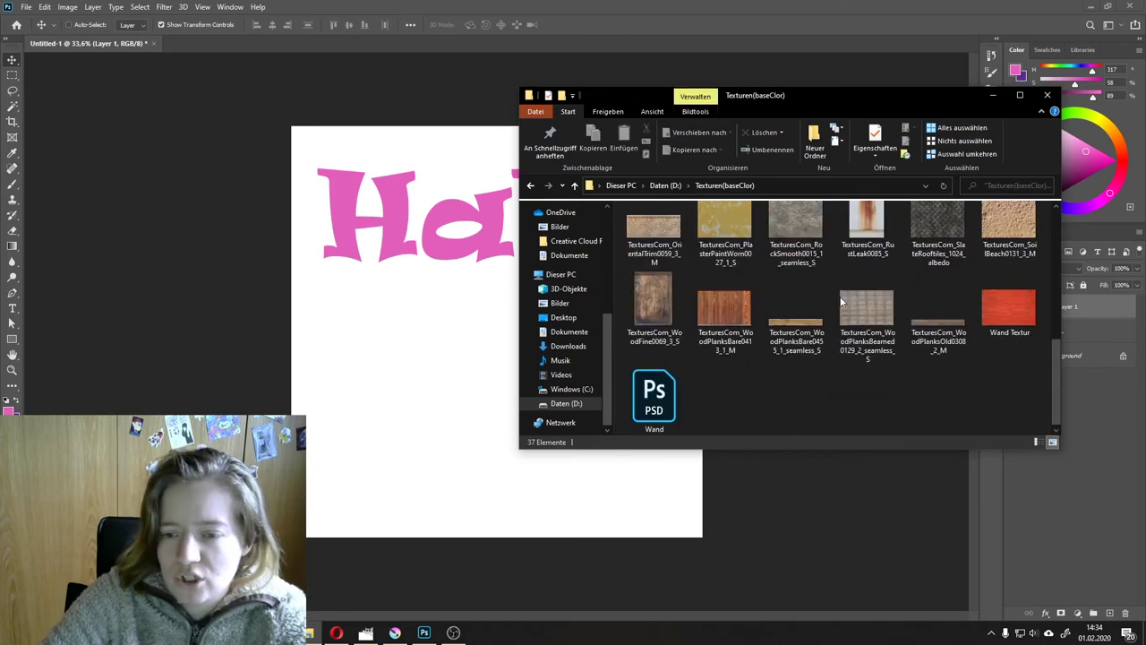
scroll(840, 302, "up", 1)
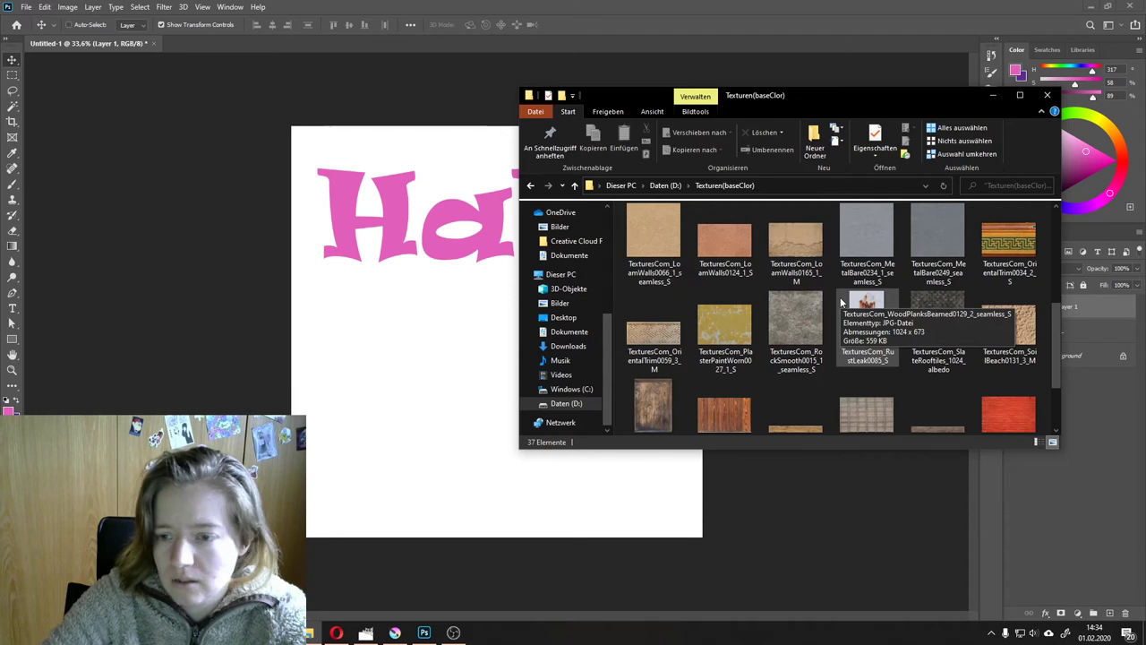
left_click(999, 402)
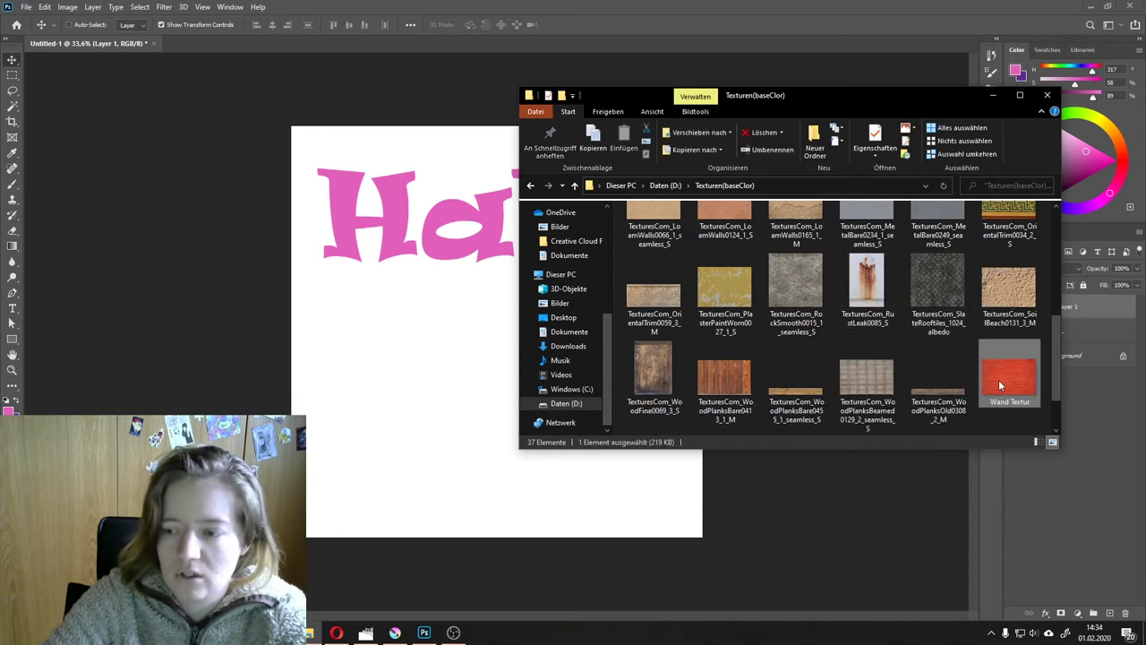
left_click_drag(1000, 385, 435, 258)
mouse_move(507, 270)
left_mouse_down()
mouse_move(514, 338)
mouse_move(499, 369)
mouse_move(531, 213)
left_mouse_up()
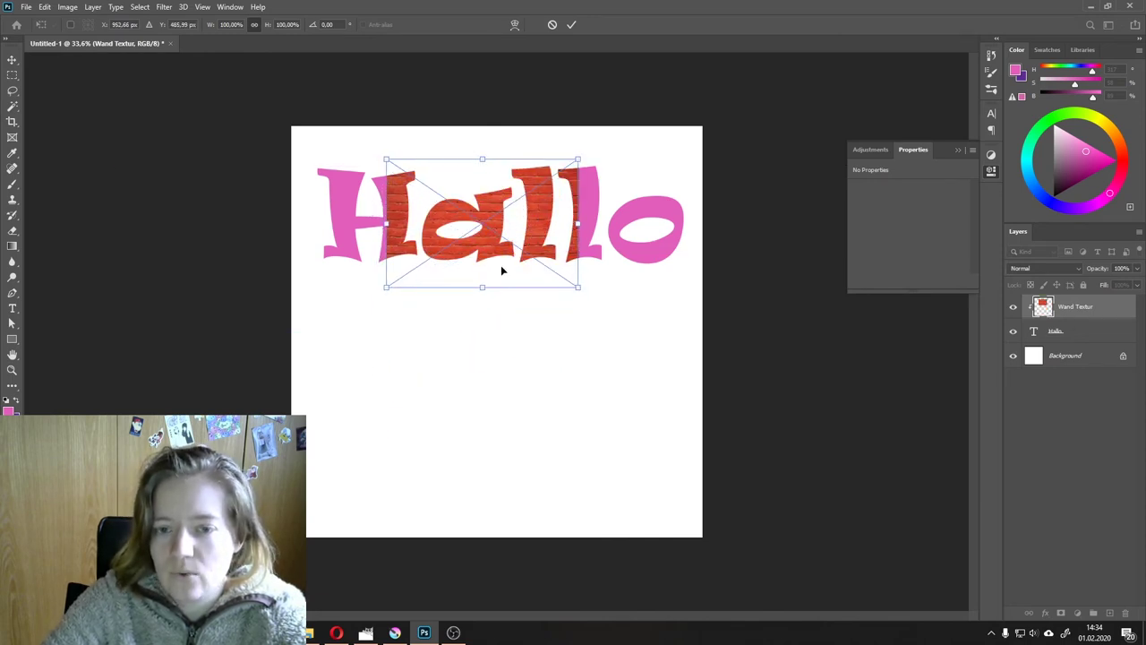
Step: Scale Wand Textur to about 179% over Hallo, commit, and nudge it slightly left
left_click_drag(482, 291, 509, 381)
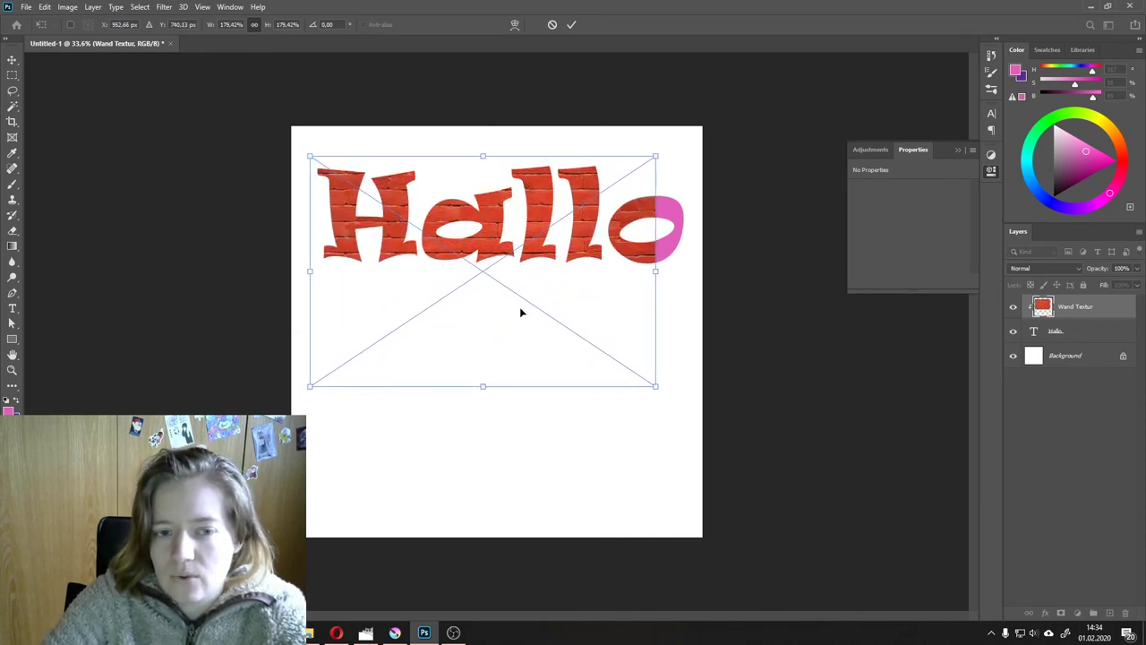
left_click_drag(519, 311, 512, 292)
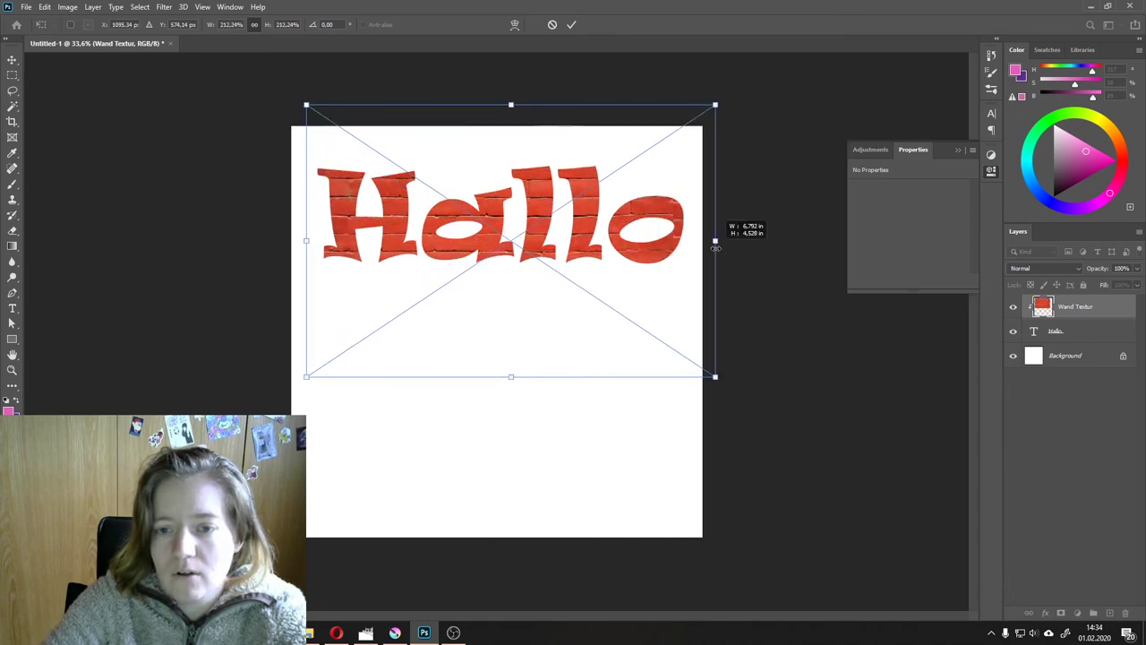
left_click_drag(651, 240, 721, 240)
left_click(573, 25)
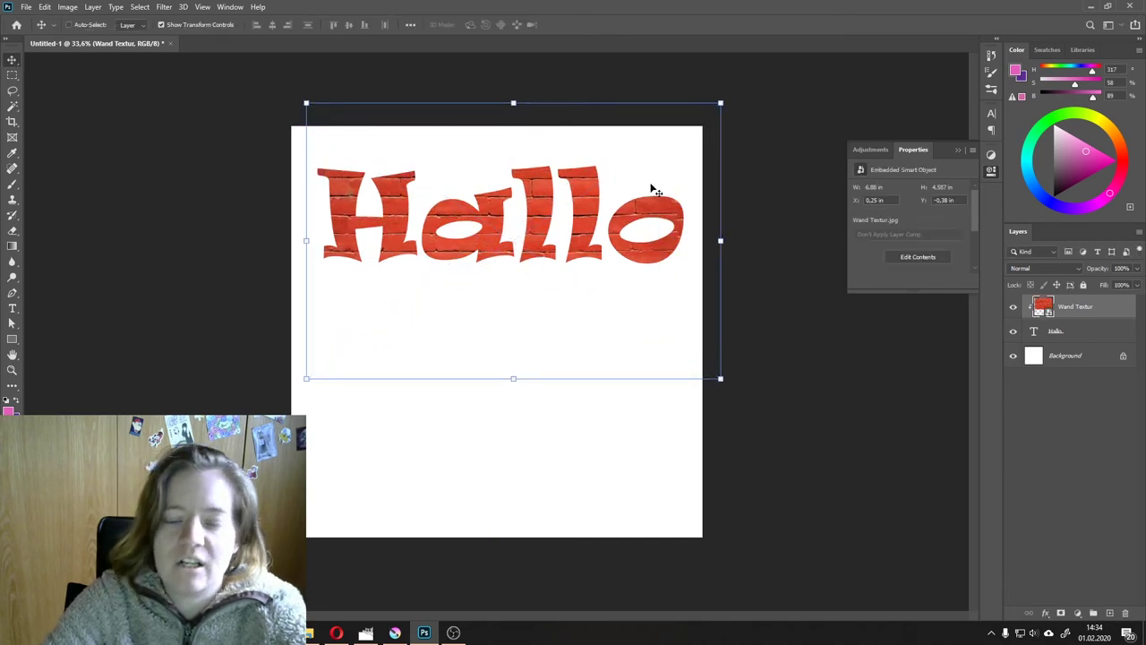
left_click_drag(654, 186, 641, 186)
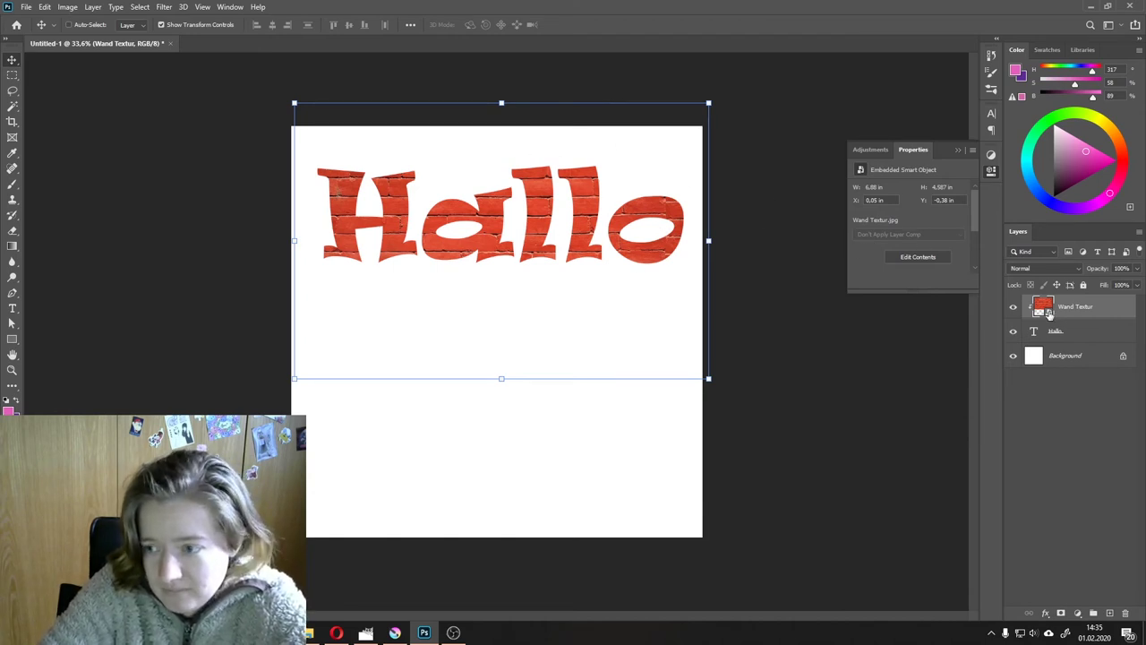
left_click(1068, 330, "ctrl")
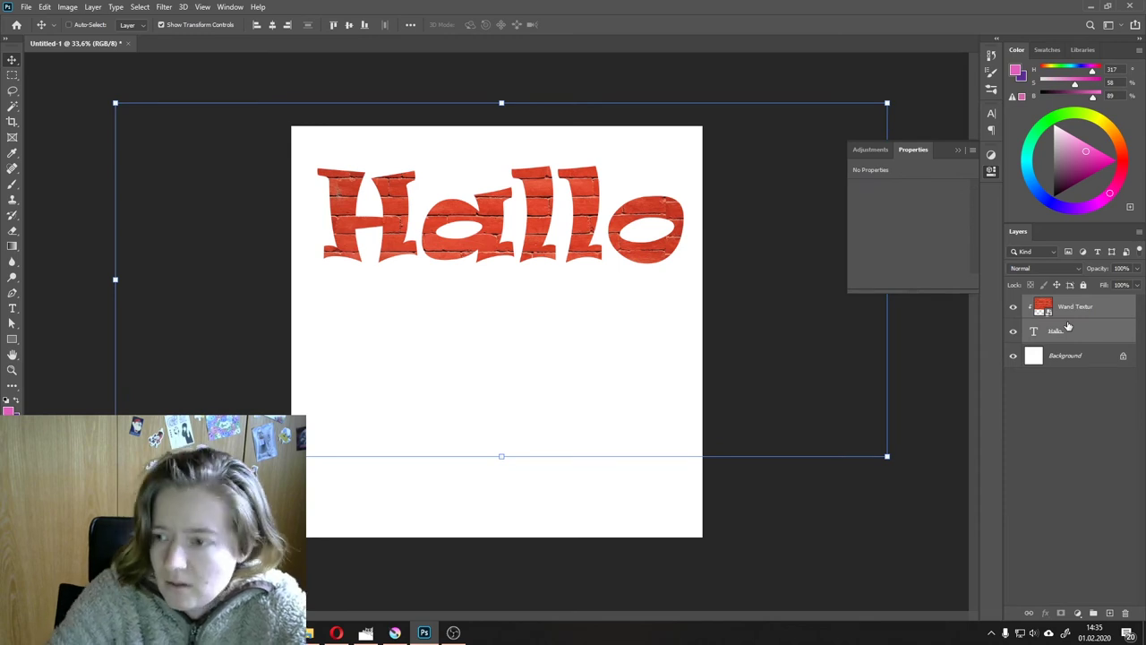
Step: Delete the Wand Textur layer and move pink Hallo up to X −3 in, Y 0.3 in
left_click(1071, 308)
key("Delete")
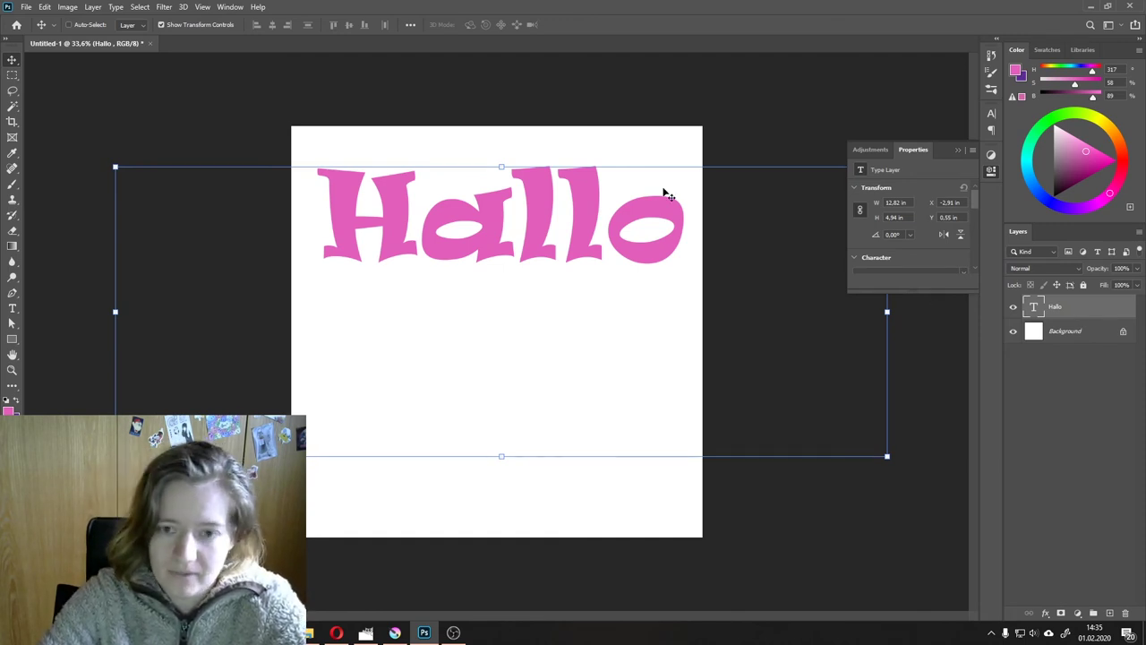
mouse_move(621, 217)
left_mouse_down()
mouse_move(618, 197)
mouse_move(608, 213)
left_mouse_up()
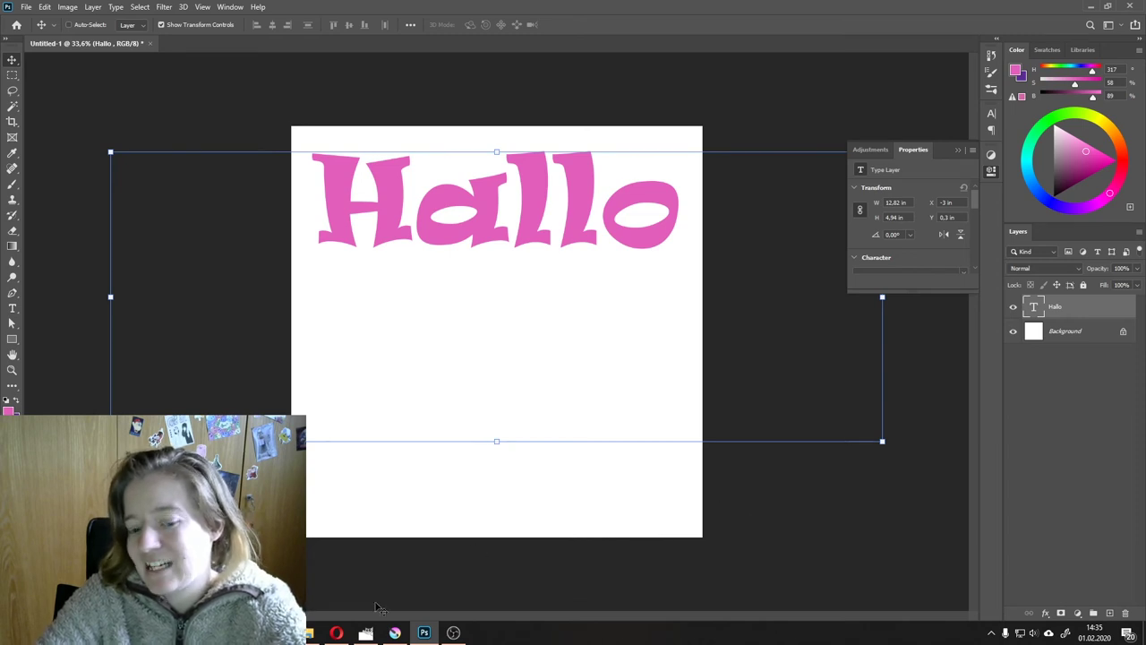
Step: Browse to Google Drive > Others and drag Balu.png onto the canvas over Hallo
mouse_move(365, 632)
left_click(331, 555)
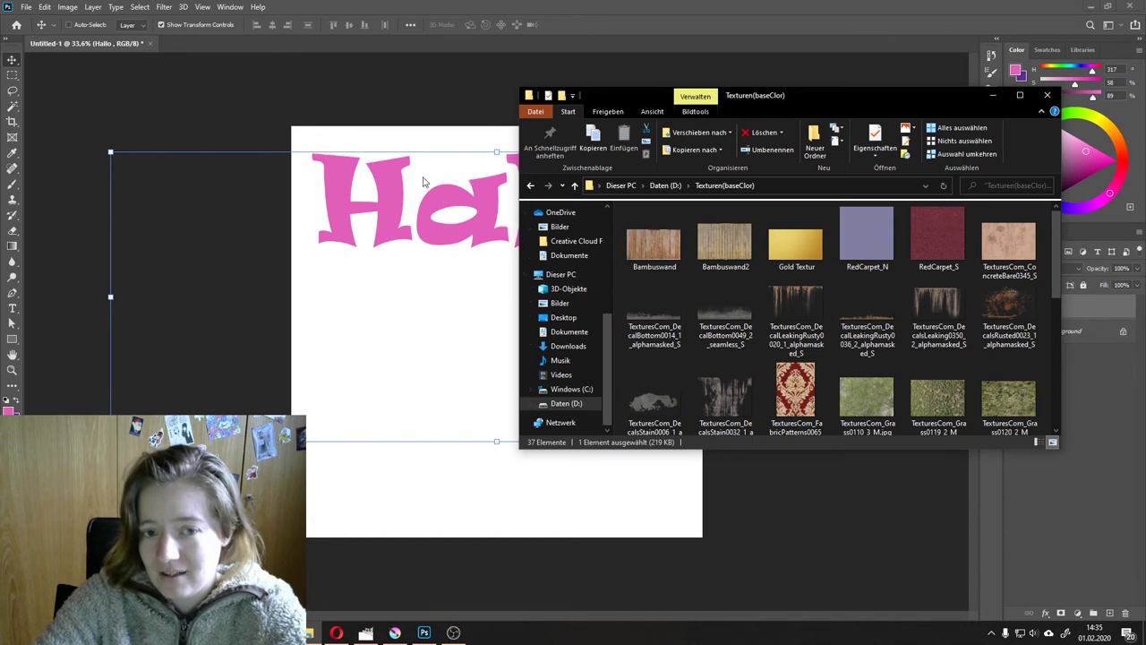
left_click(564, 227)
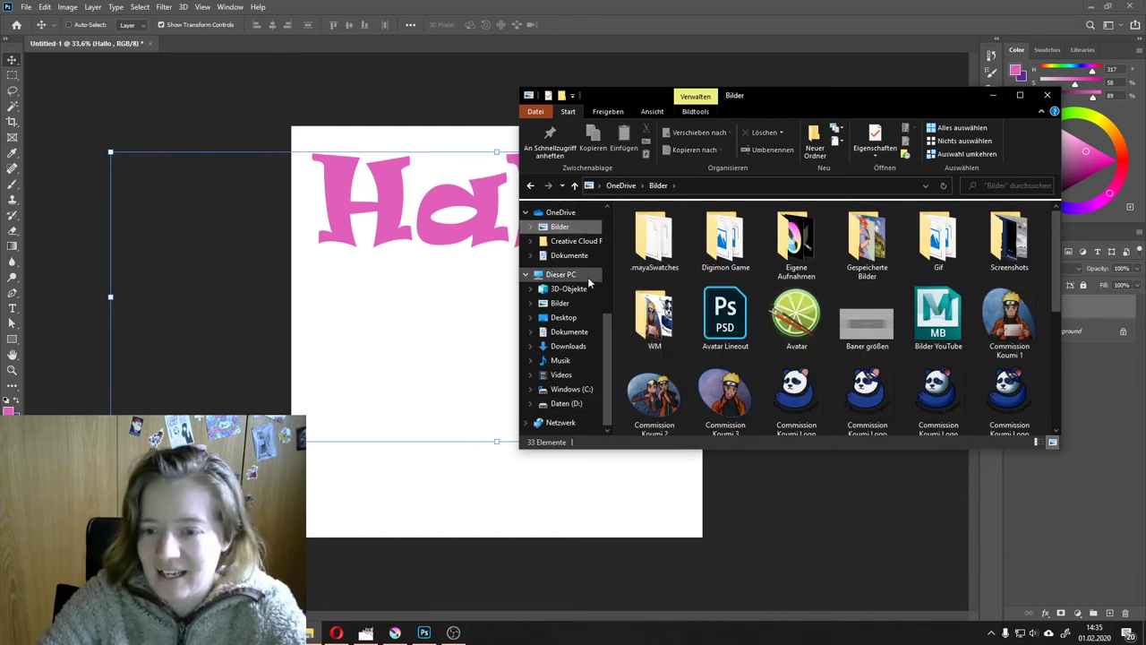
scroll(701, 286, "down", 1)
scroll(566, 238, "up", 1)
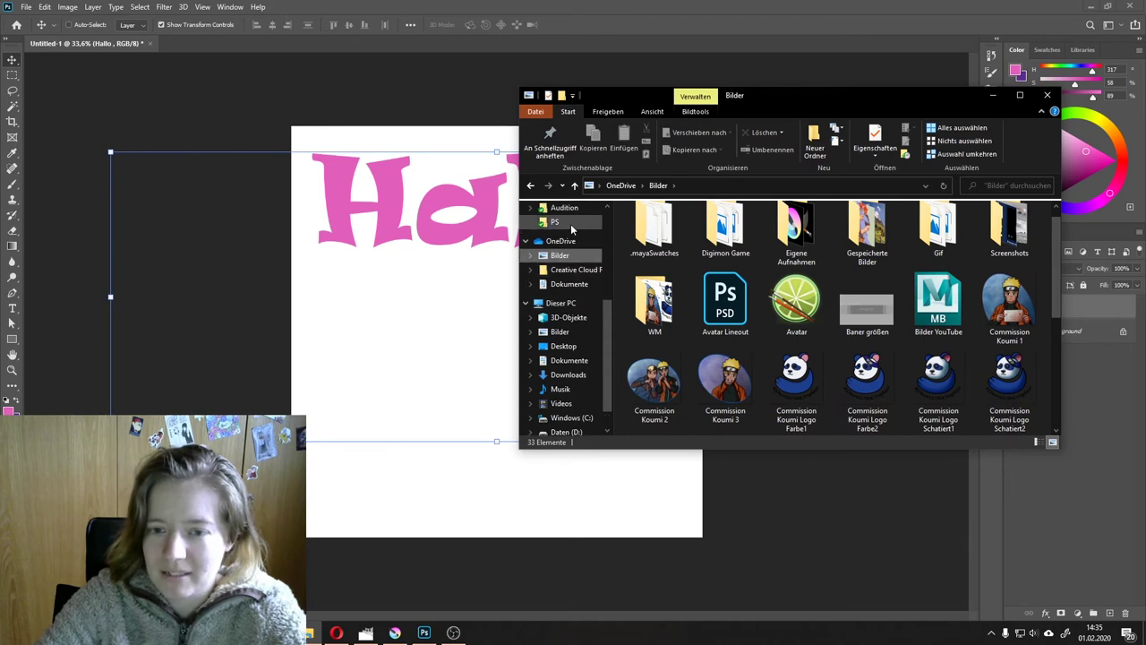
left_click(564, 222)
scroll(573, 237, "up", 2)
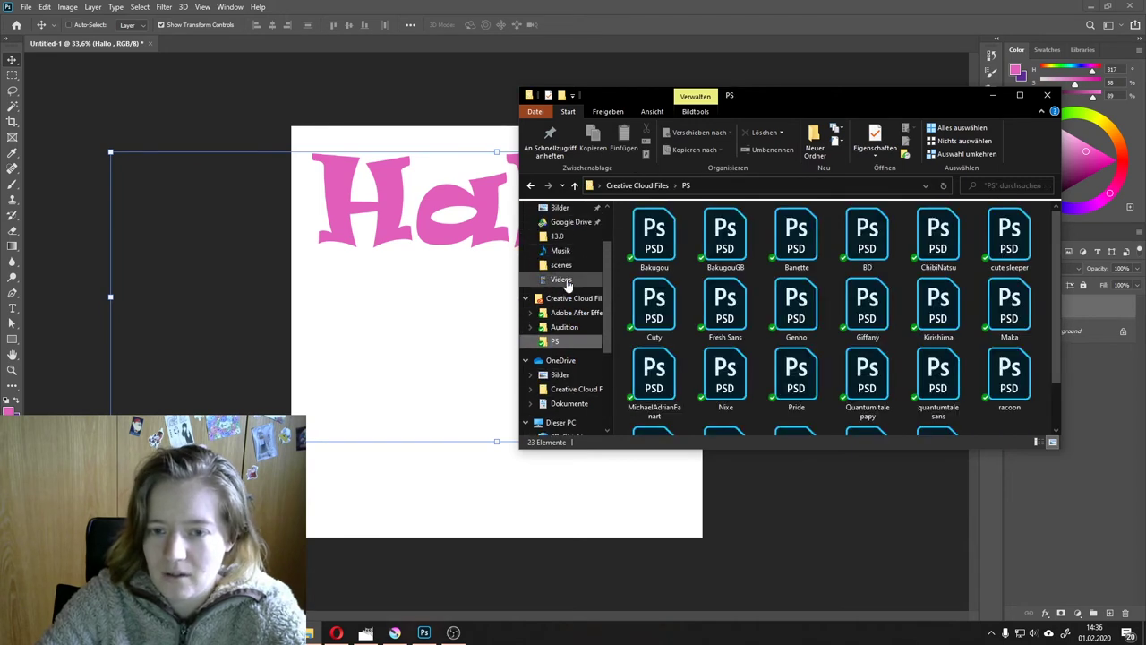
left_click(559, 224)
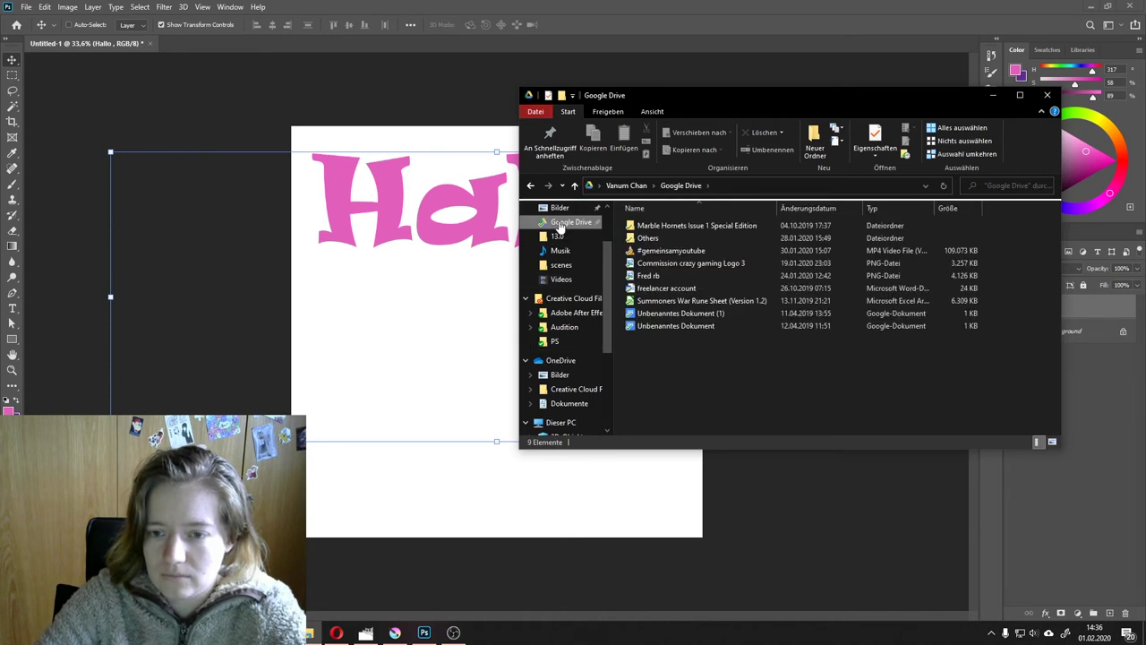
double_click(647, 237)
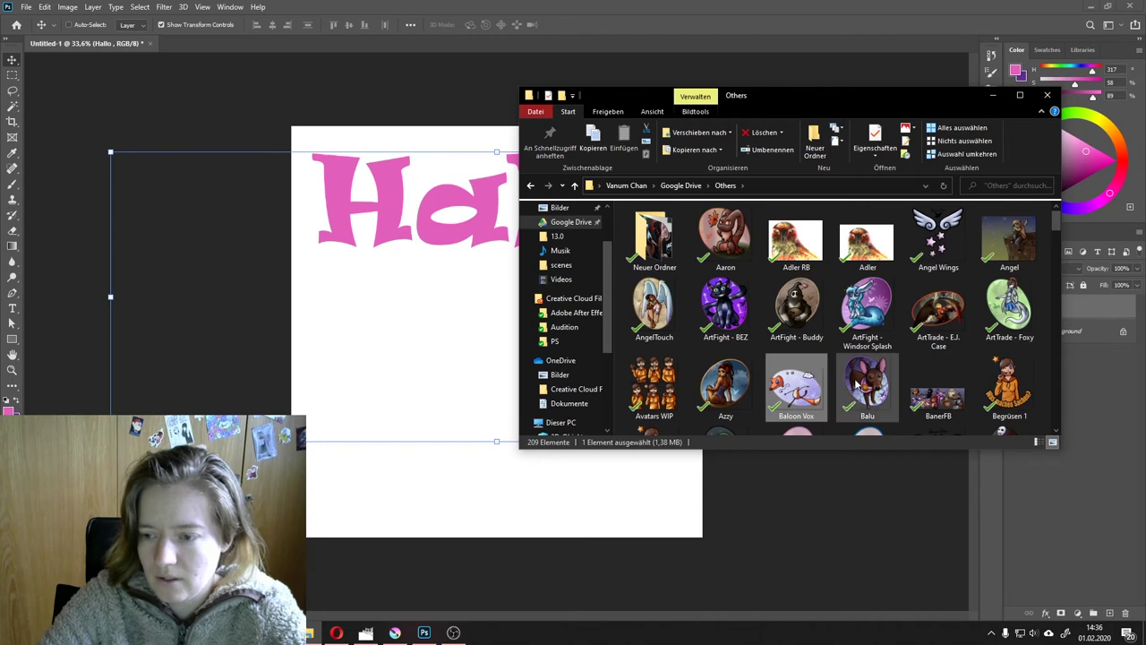
mouse_move(865, 385)
left_mouse_down()
mouse_move(483, 361)
mouse_move(486, 349)
mouse_move(529, 354)
left_mouse_up()
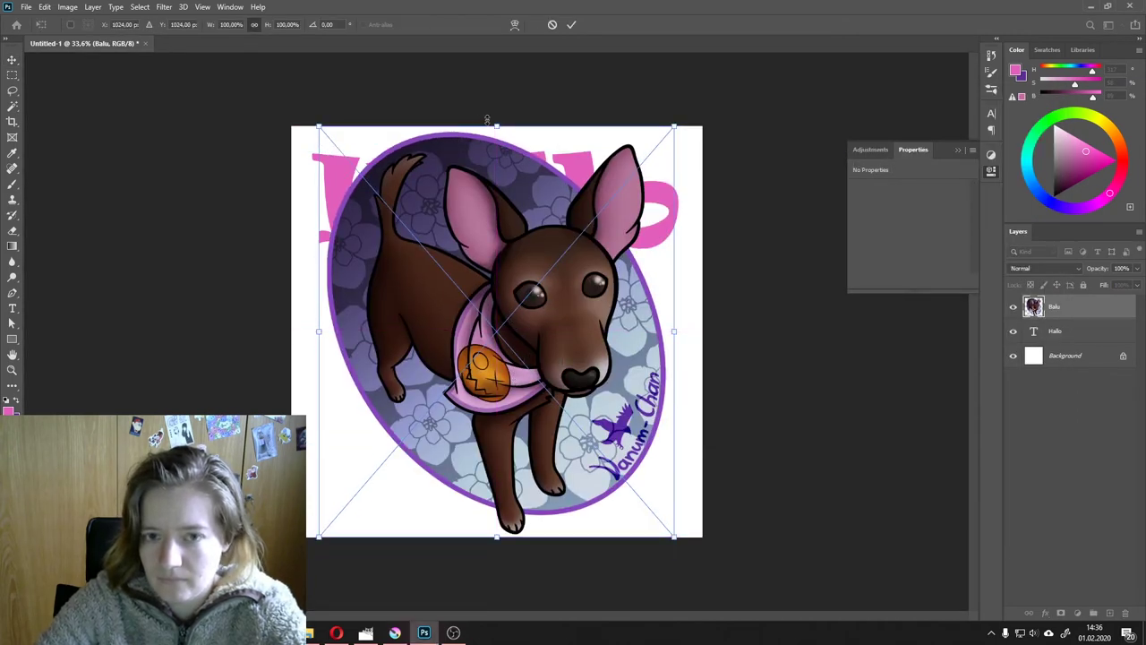
Step: Scale the Balu dog picture down to about 67% below the text
left_click_drag(487, 119, 490, 254)
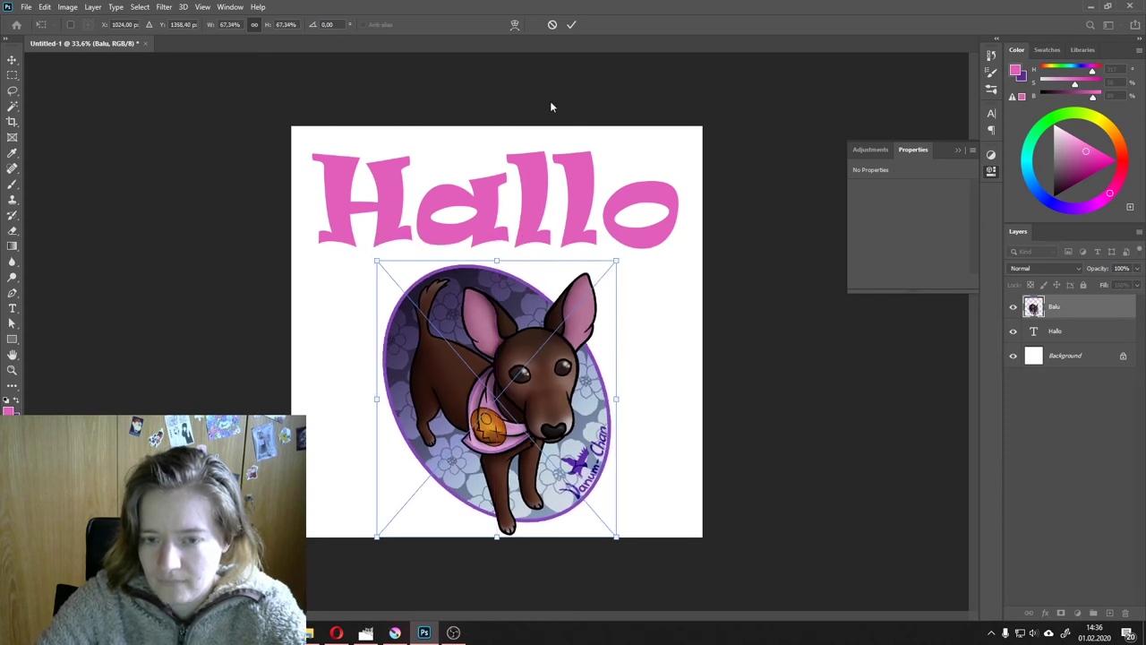
left_click(571, 24)
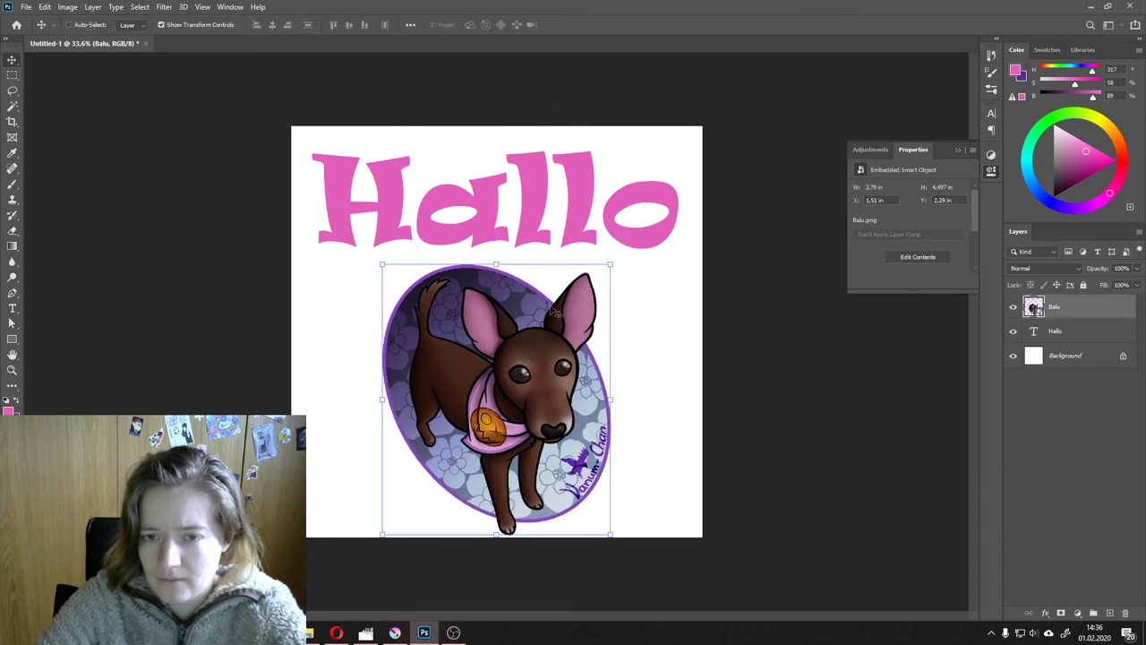
left_click_drag(555, 312, 556, 311)
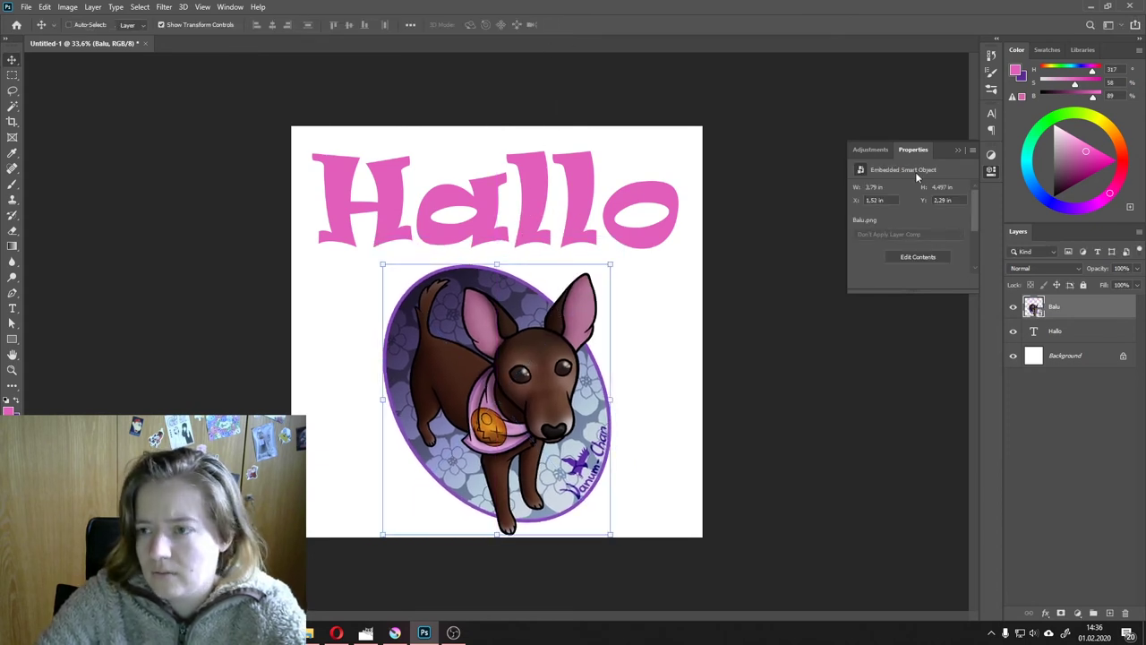
Step: Recolour the Hallo text purple (#8746bd) by sampling the oval's outline
left_click(1054, 332)
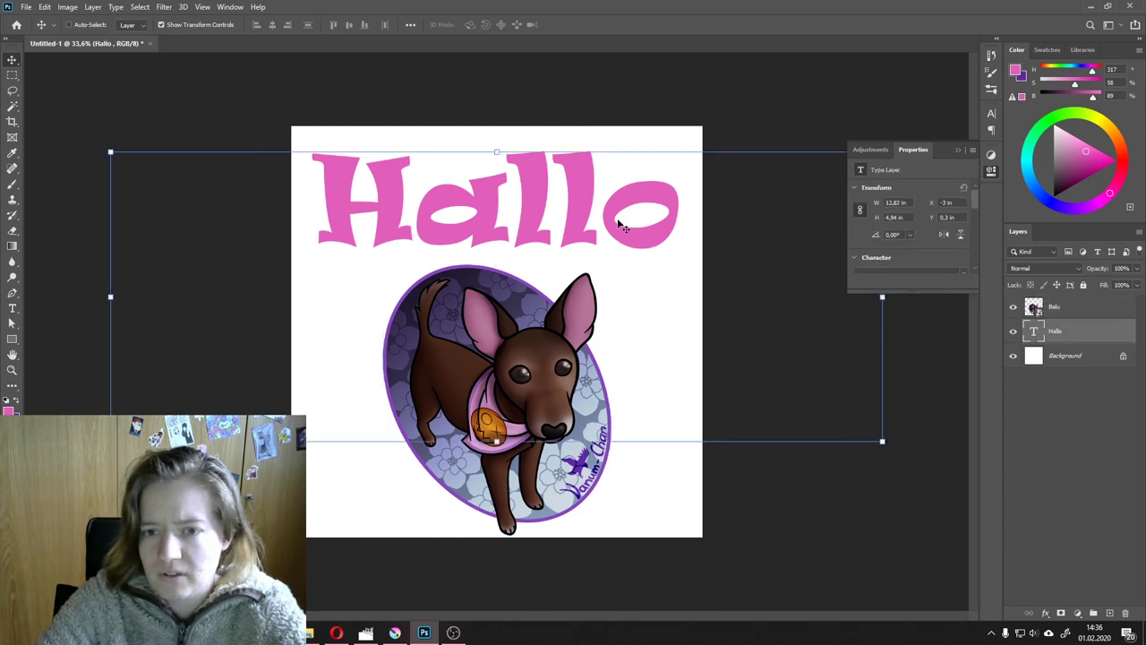
key("t")
double_click(587, 199)
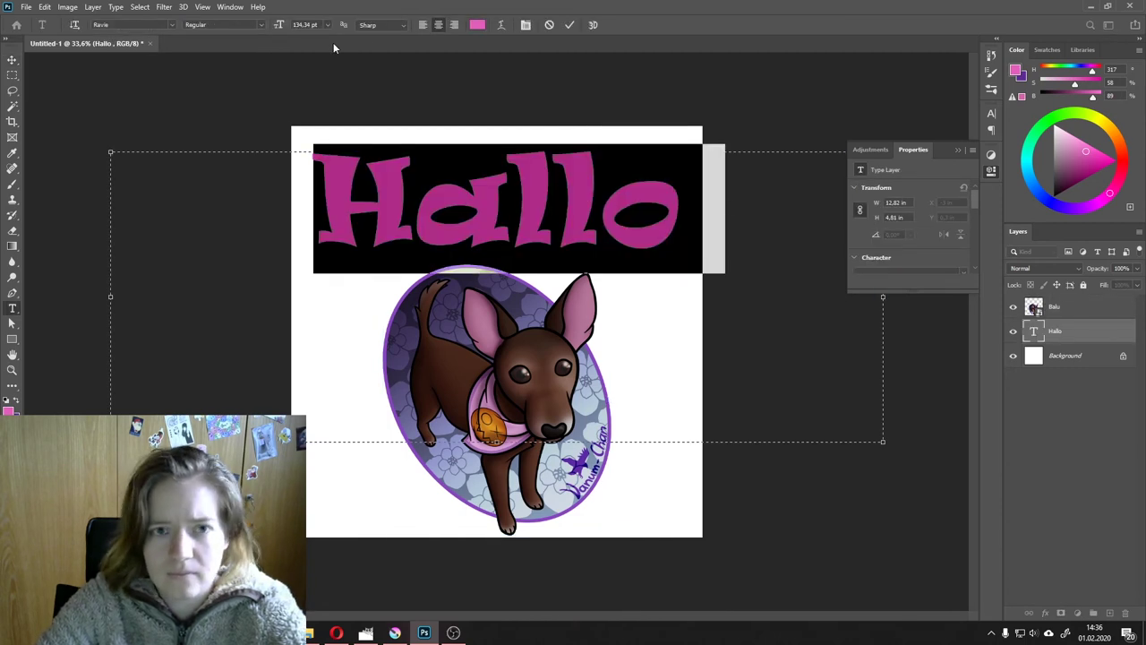
left_click(476, 24)
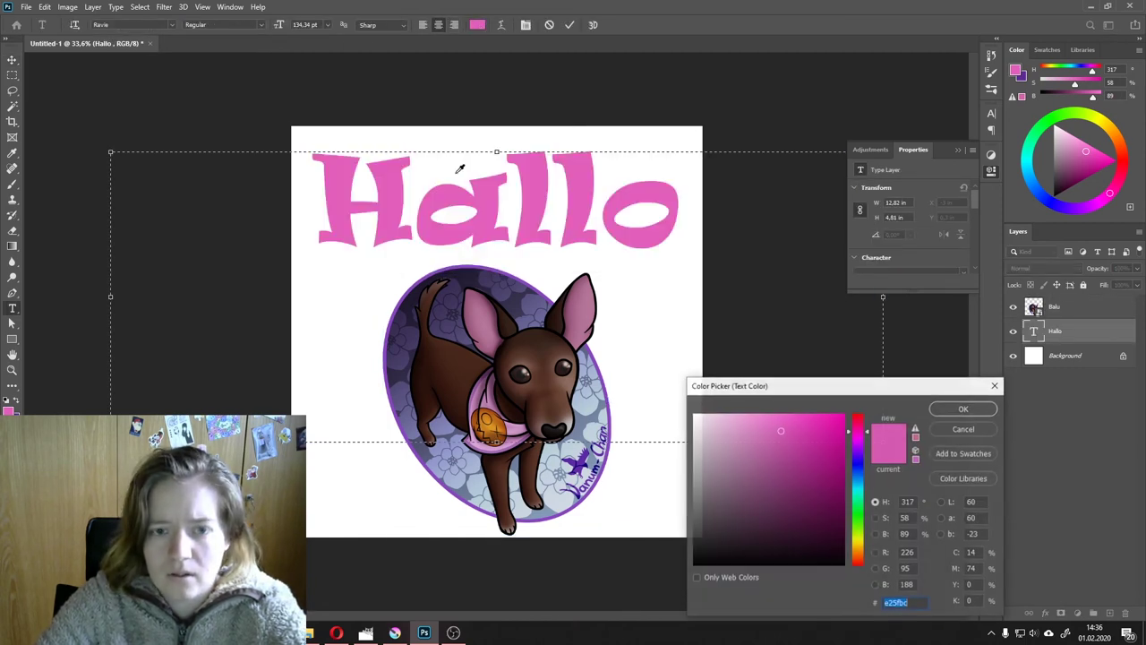
left_click(406, 294)
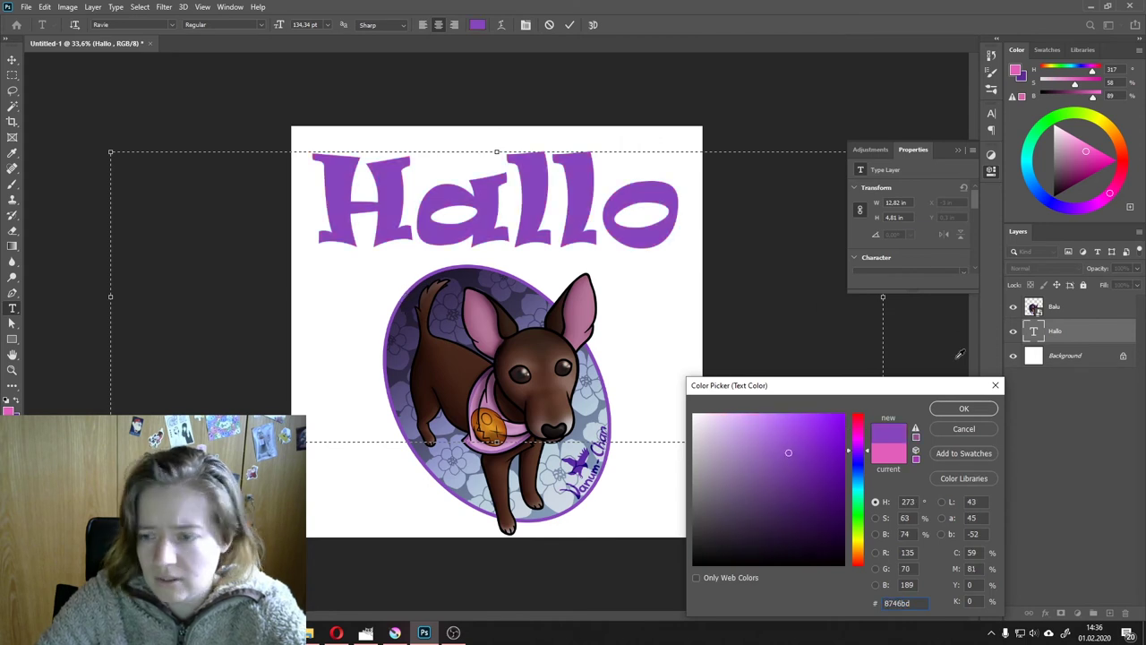
left_click(955, 409)
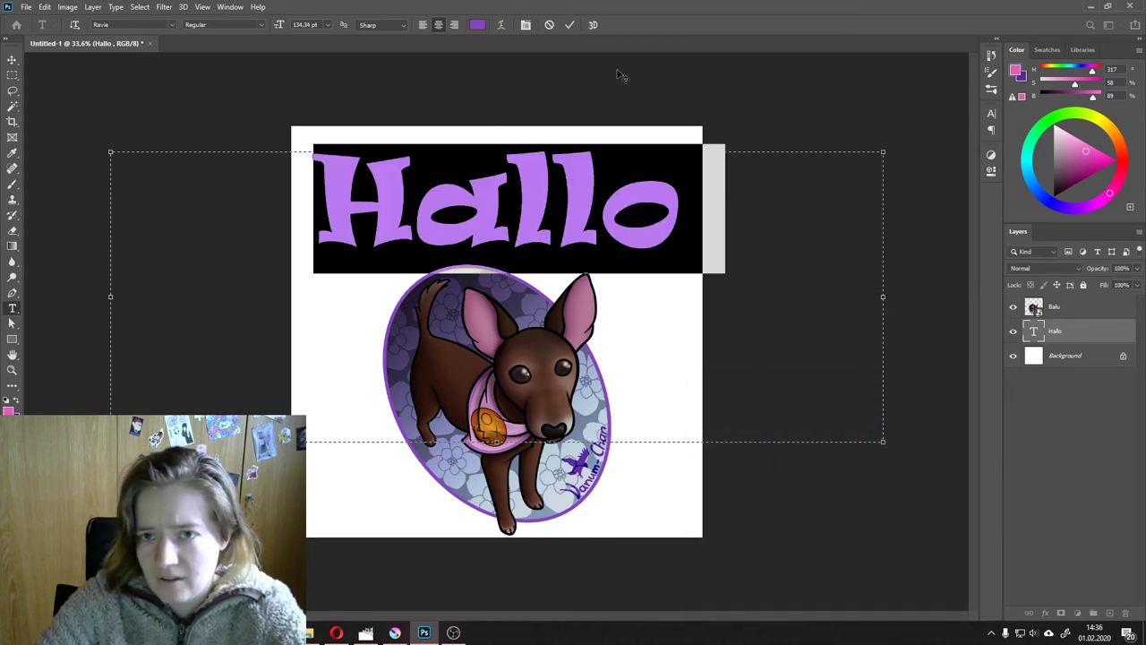
left_click(572, 24)
key("v")
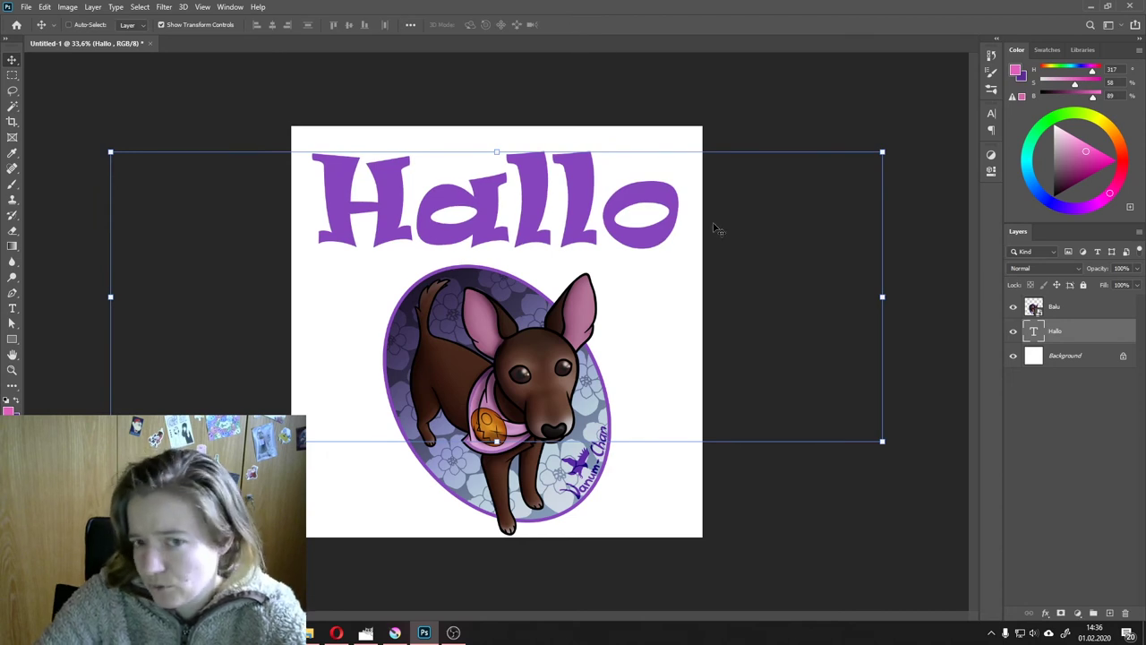
left_click_drag(648, 219, 649, 220)
Step: Settle the Hallo text in place, then group it with the Balu dog layer as Group 1
left_click_drag(644, 215, 644, 215)
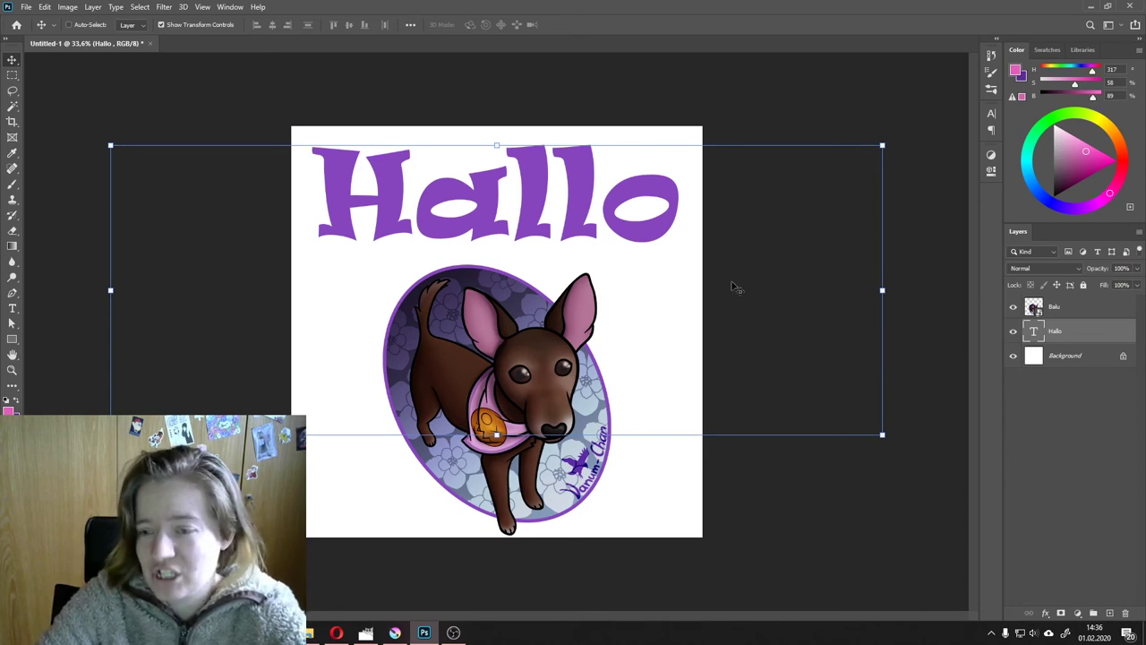
left_click(1056, 308)
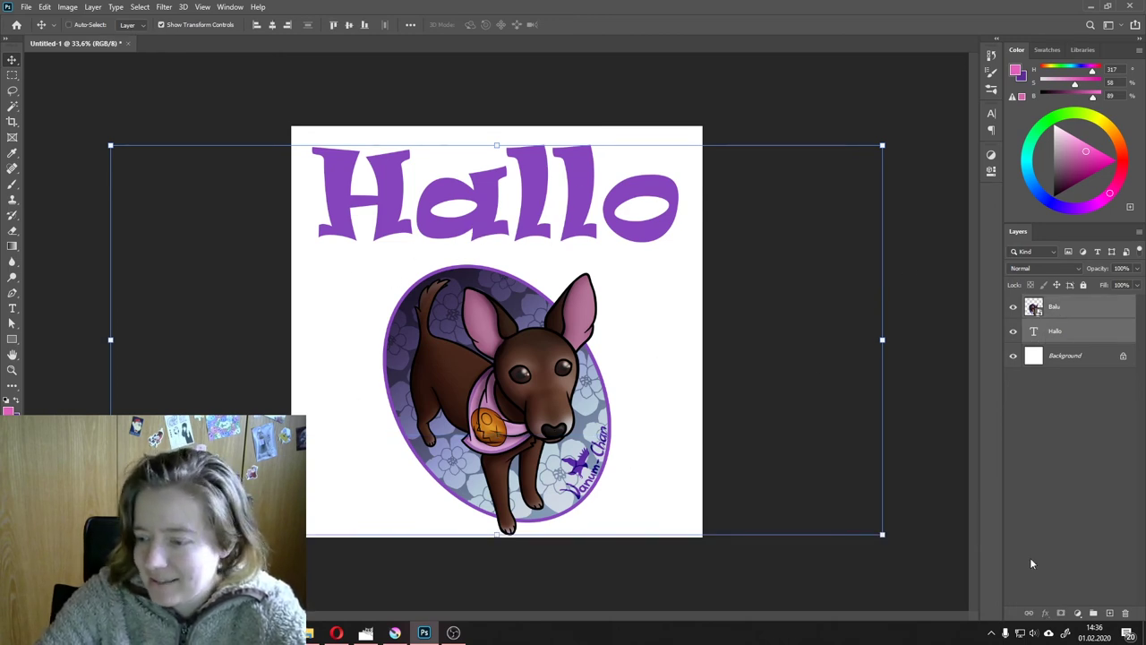
left_click(1092, 614)
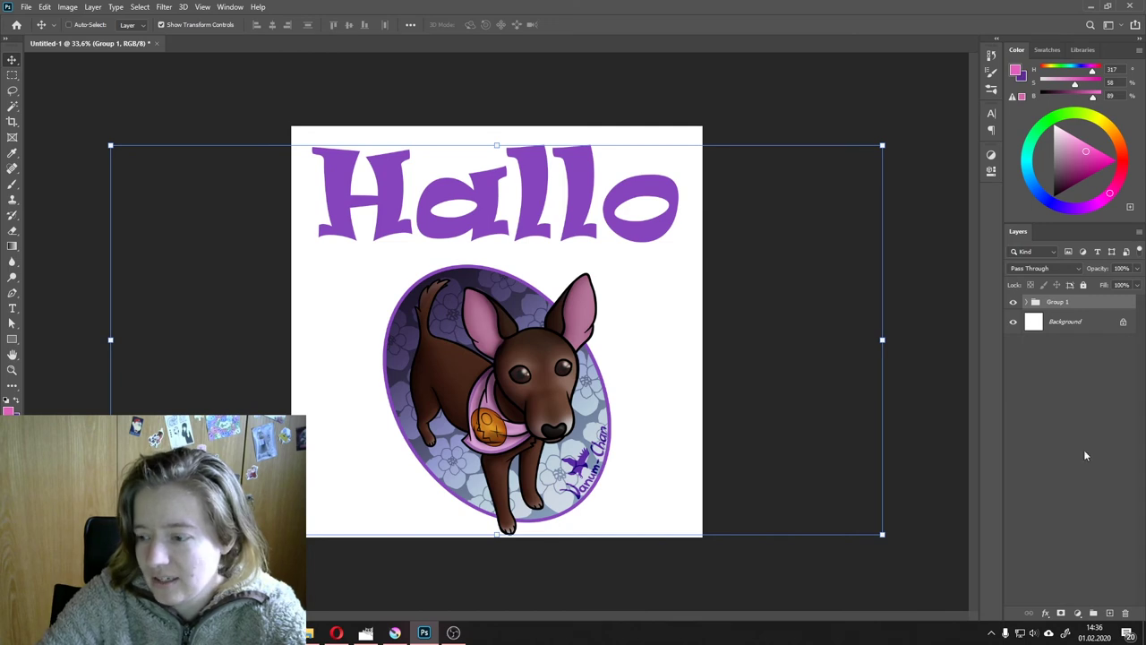
Step: Add an empty layer clipped to Group 1, paint a pink test brush stroke, then undo it
left_click(1110, 613)
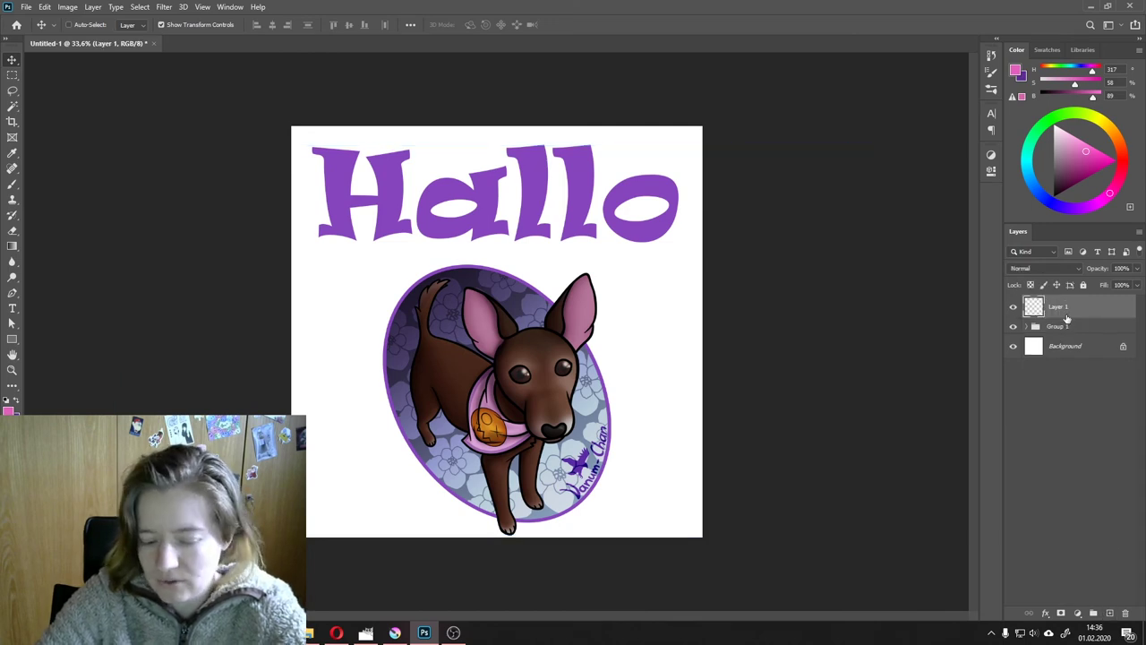
left_click(1068, 315, "alt")
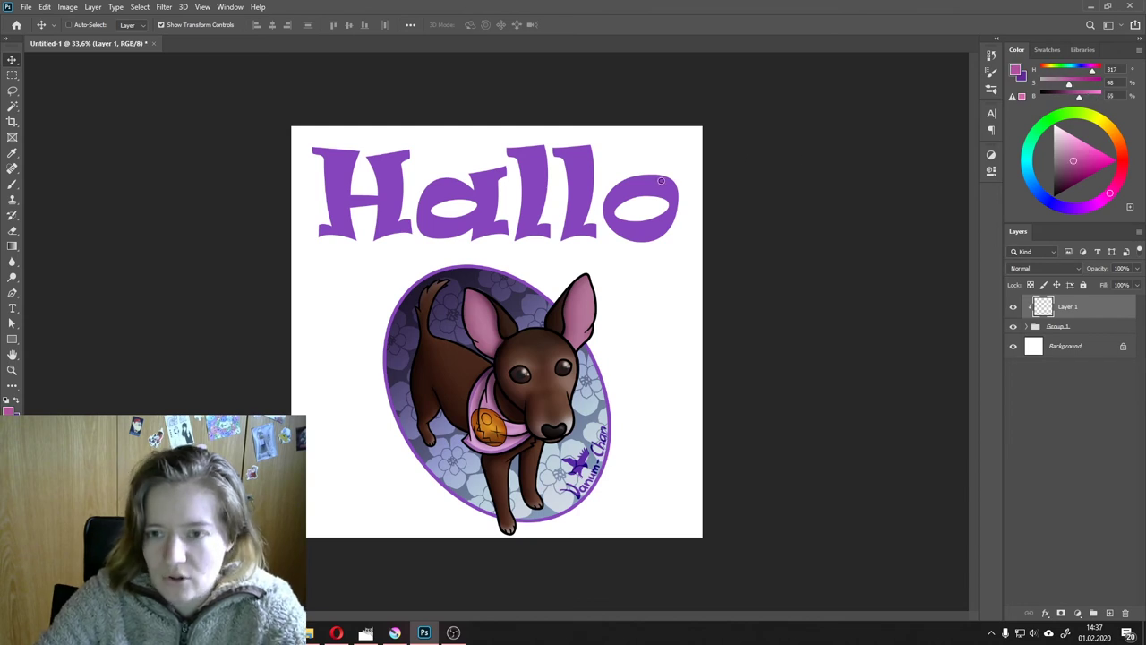
key("b")
left_click_drag(652, 143, 506, 420)
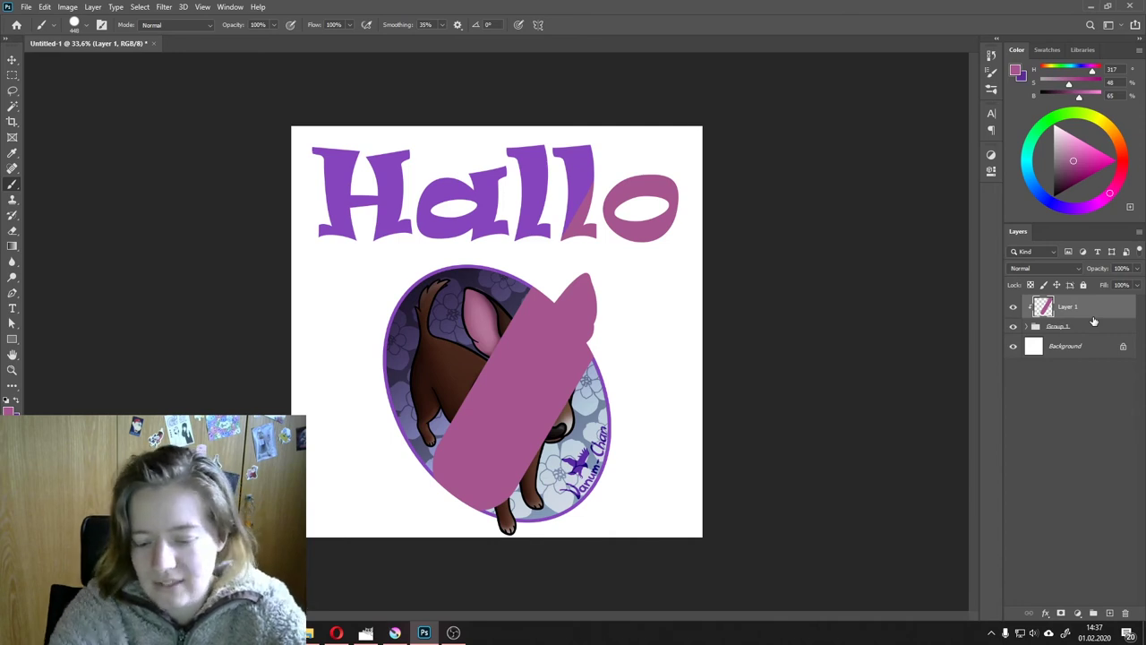
key("ctrl+z")
key("ctrl+z")
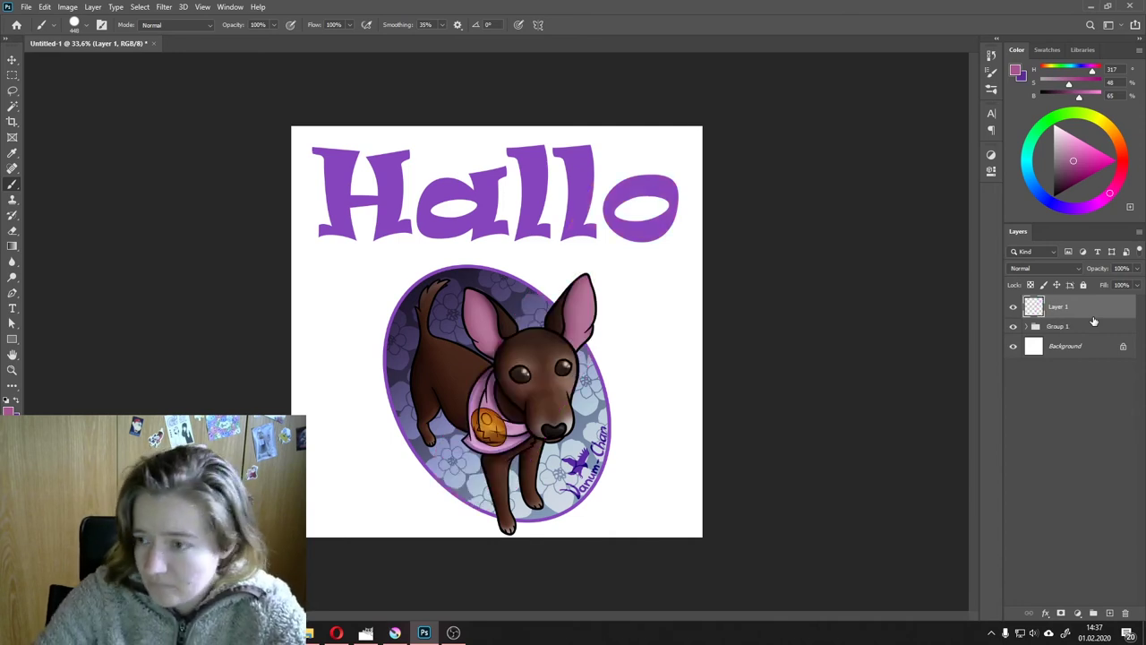
Step: Delete the empty Layer 1 and open Blending Options for Group 1
left_click(1125, 612)
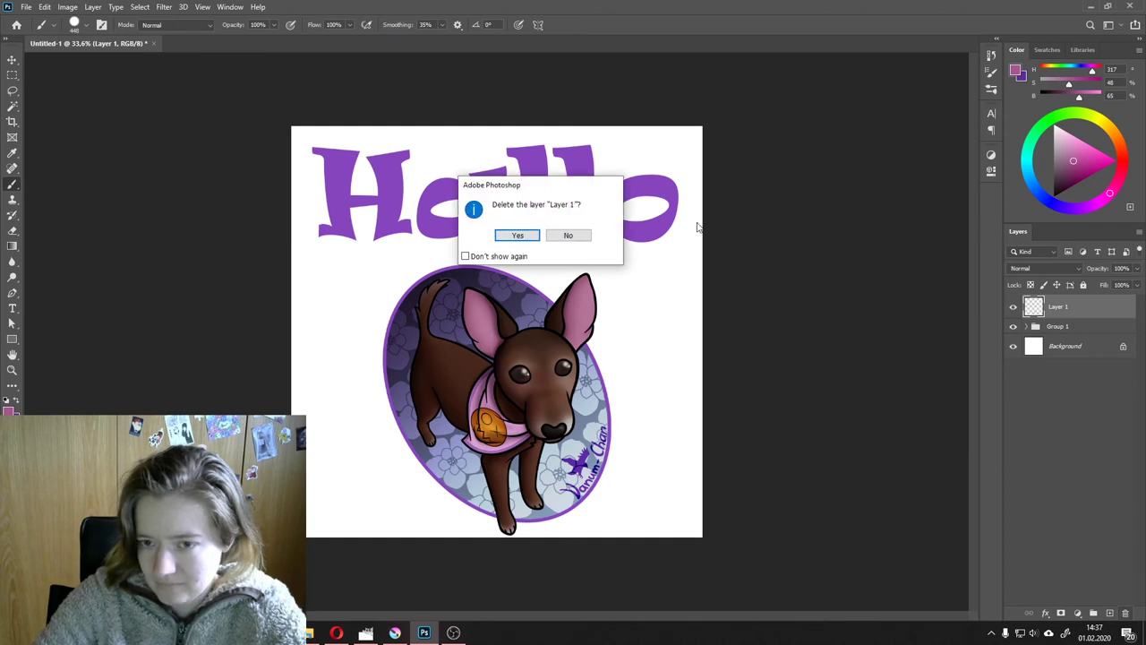
left_click(530, 237)
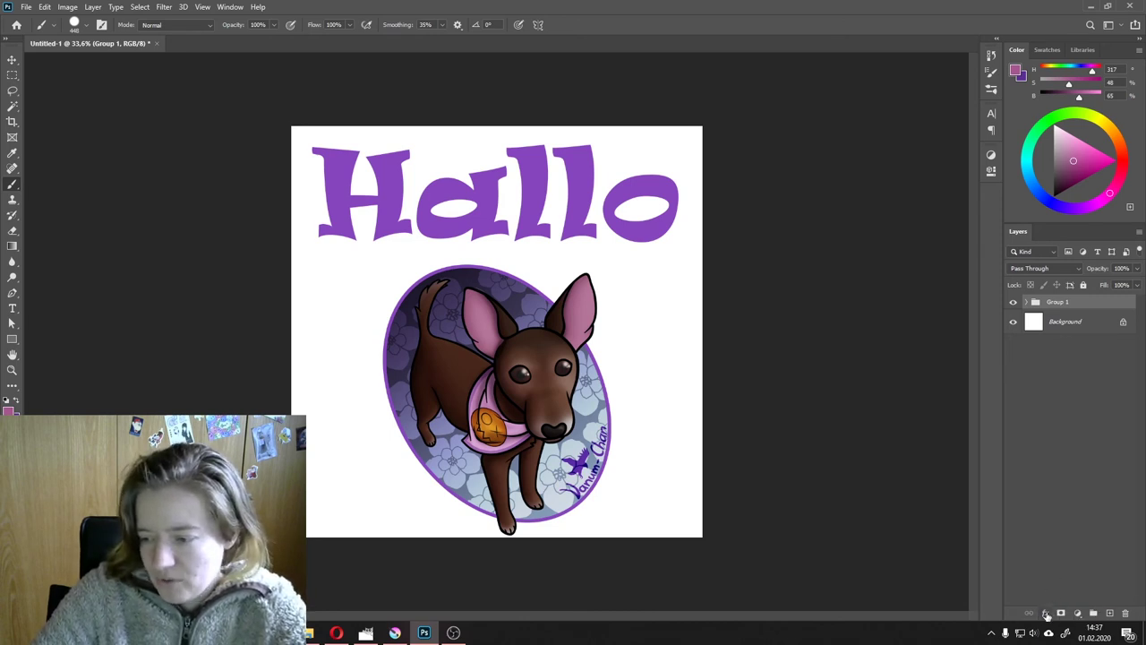
left_click(1044, 614)
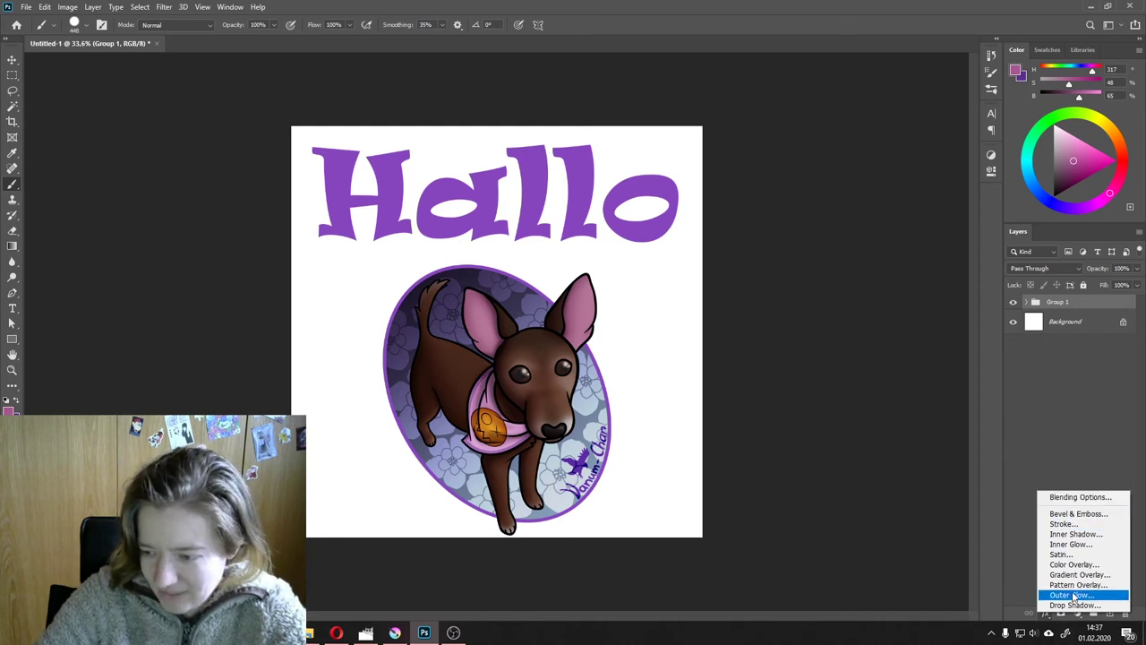
left_click(1085, 498)
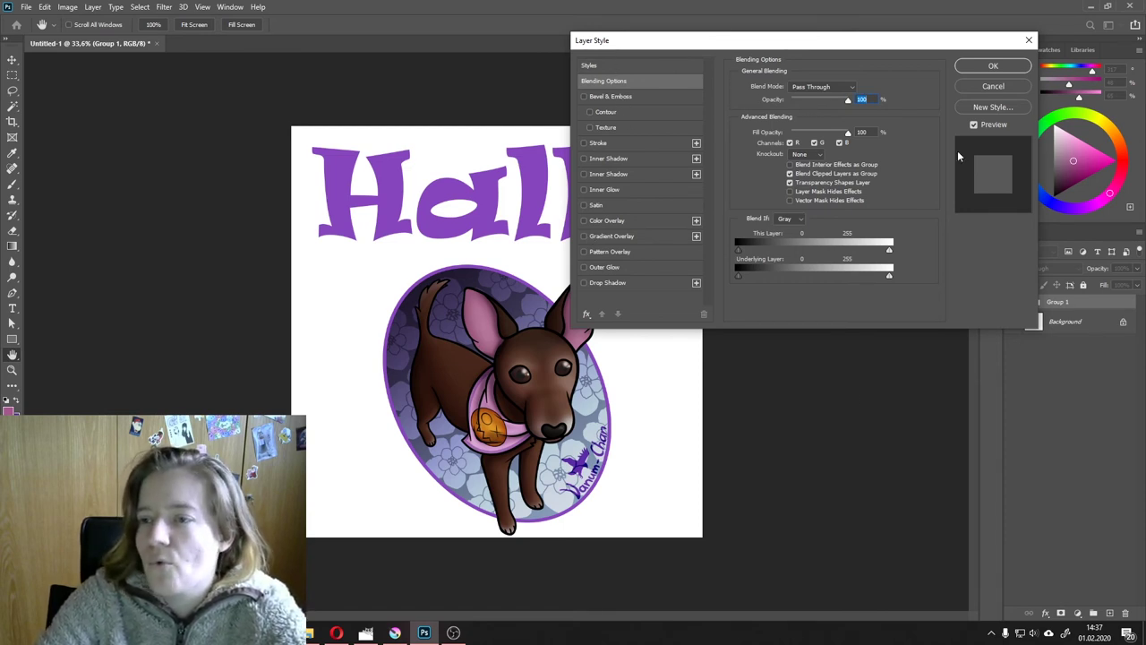
Step: Enable Bevel & Emboss on Group 1 and try depths between 438 and 698
left_click(650, 96)
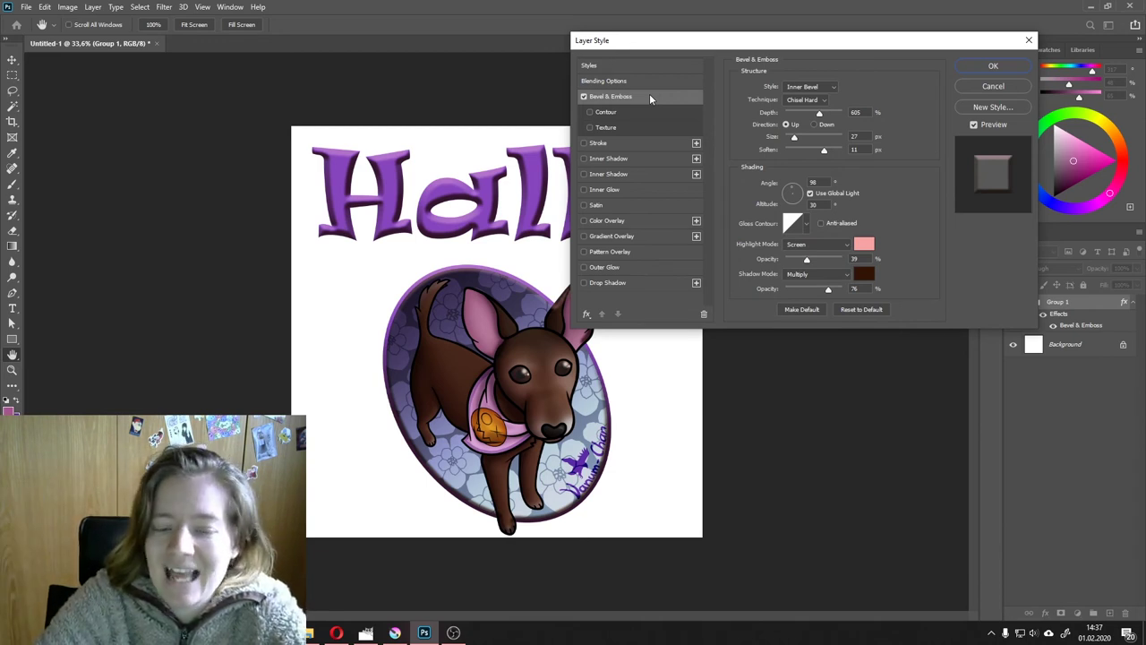
left_click_drag(788, 40, 889, 42)
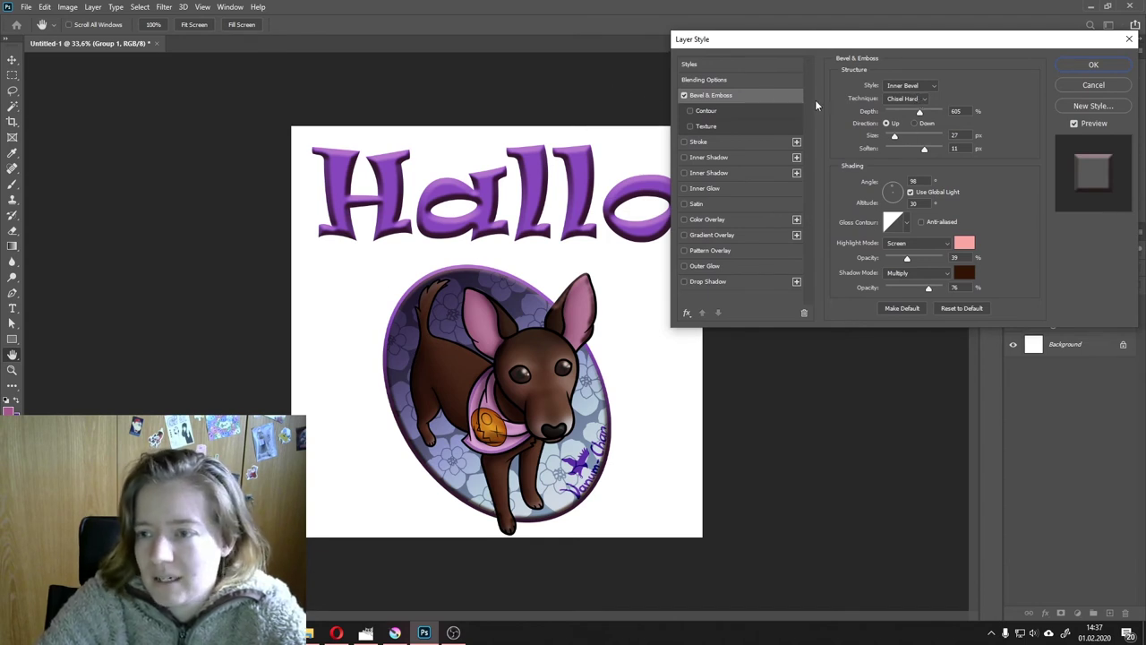
left_click_drag(919, 111, 908, 113)
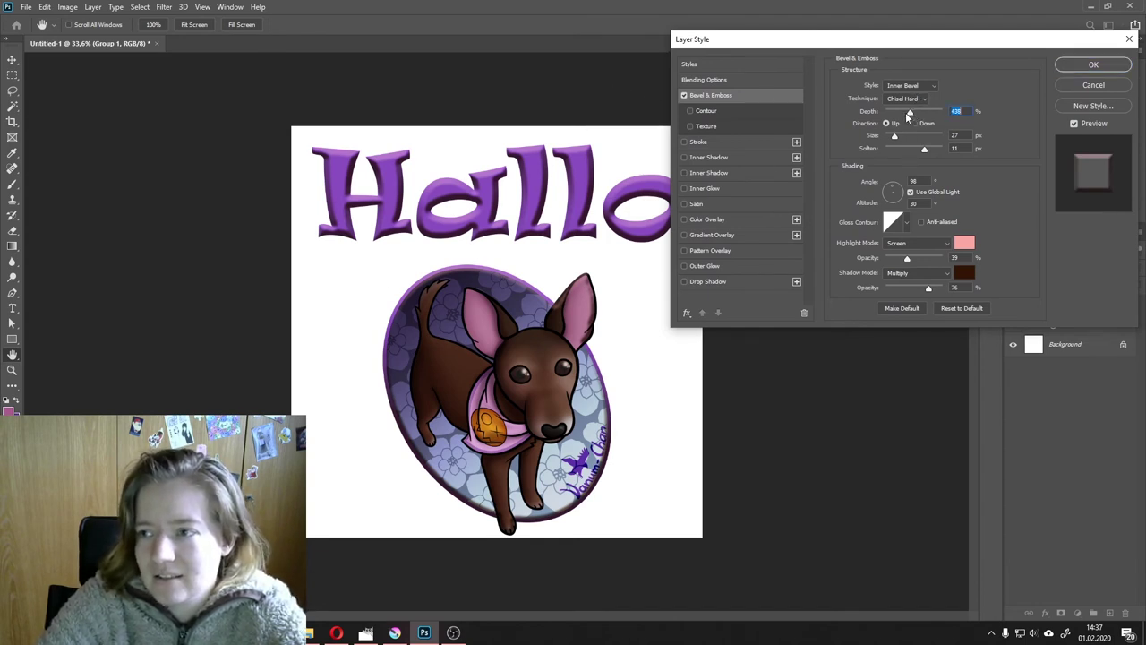
left_click(1075, 125)
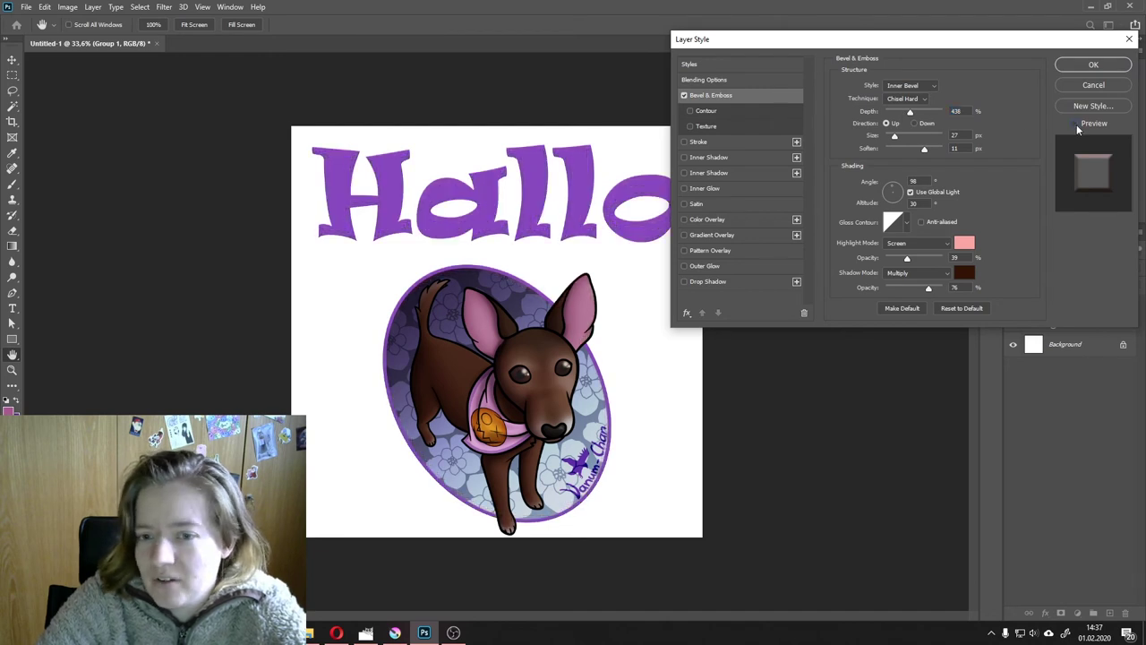
left_click(1076, 124)
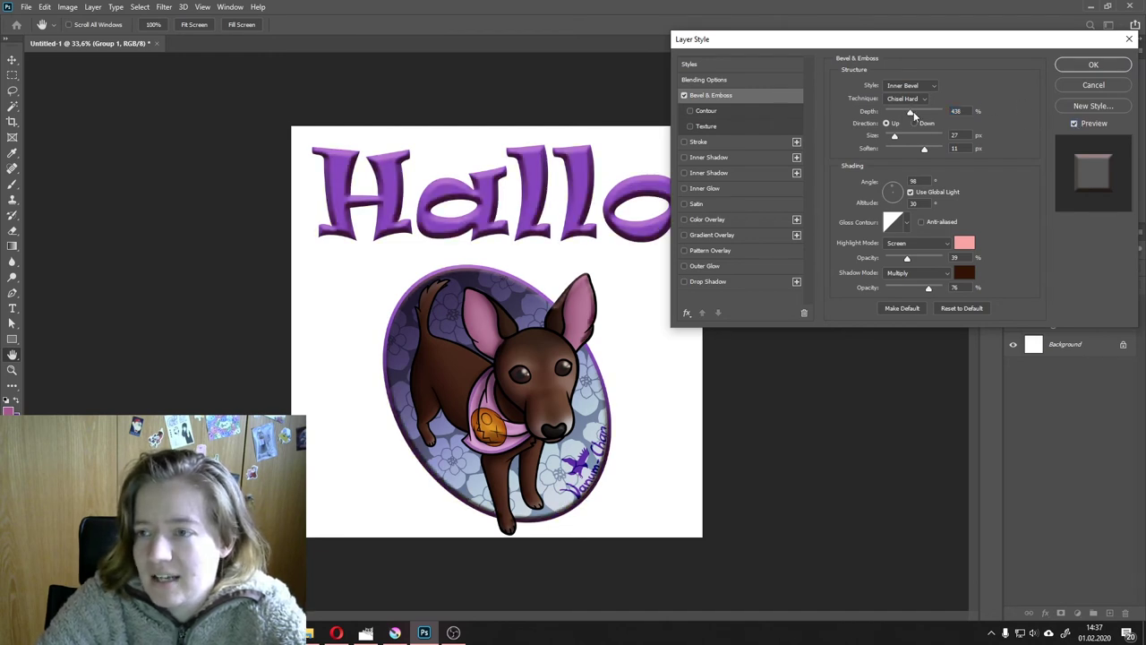
left_click_drag(913, 111, 926, 116)
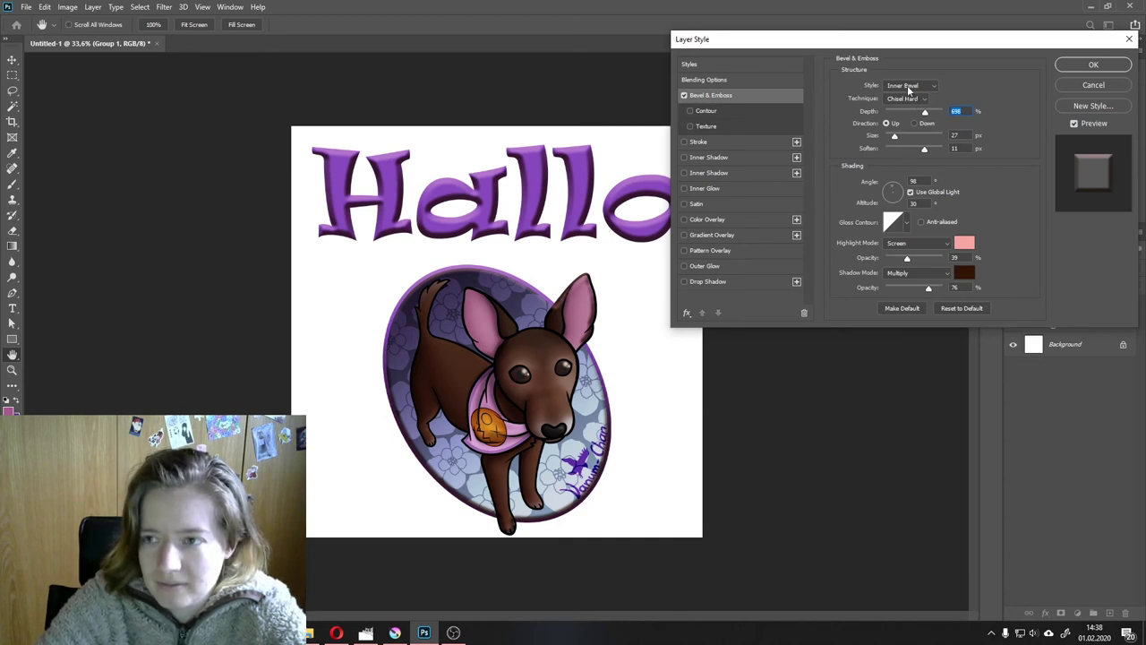
Step: Try Emboss, Stroke Emboss and Outer Bevel styles, then settle on Inner Bevel at depth 376
left_click(909, 87)
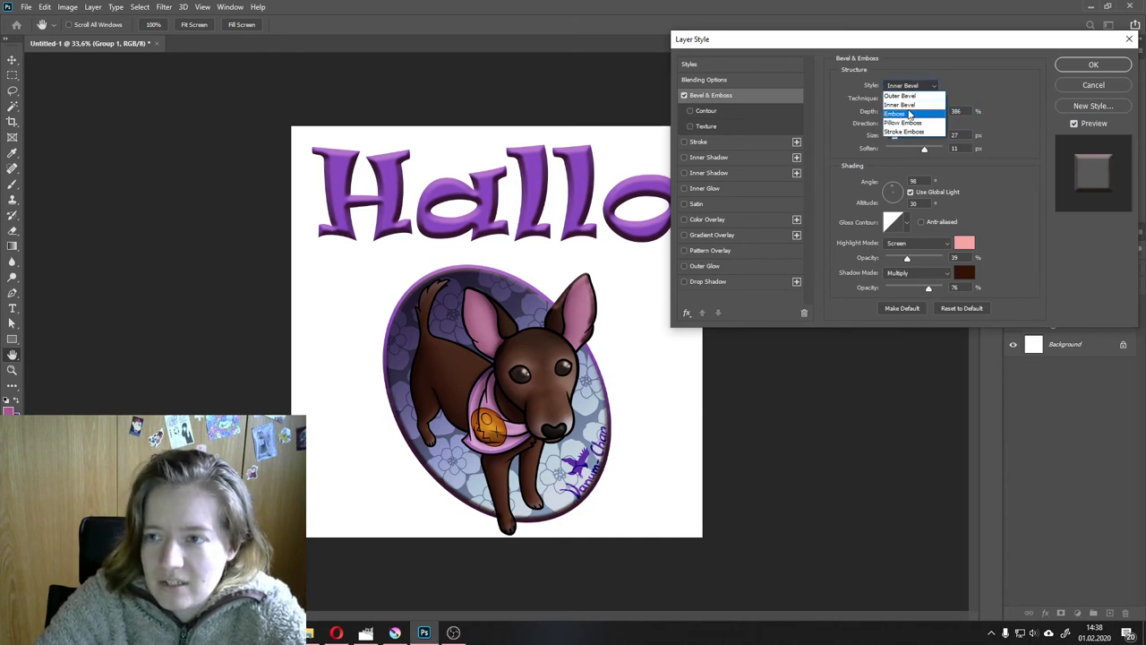
left_click(910, 113)
left_click(915, 86)
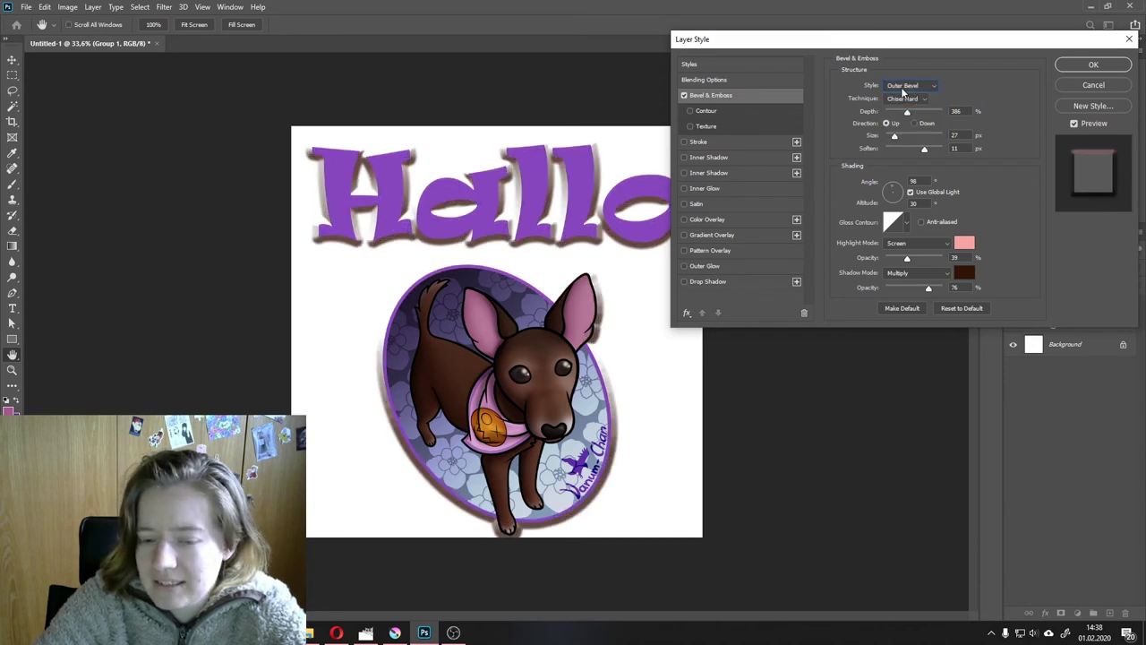
left_click(901, 87)
left_click(913, 104)
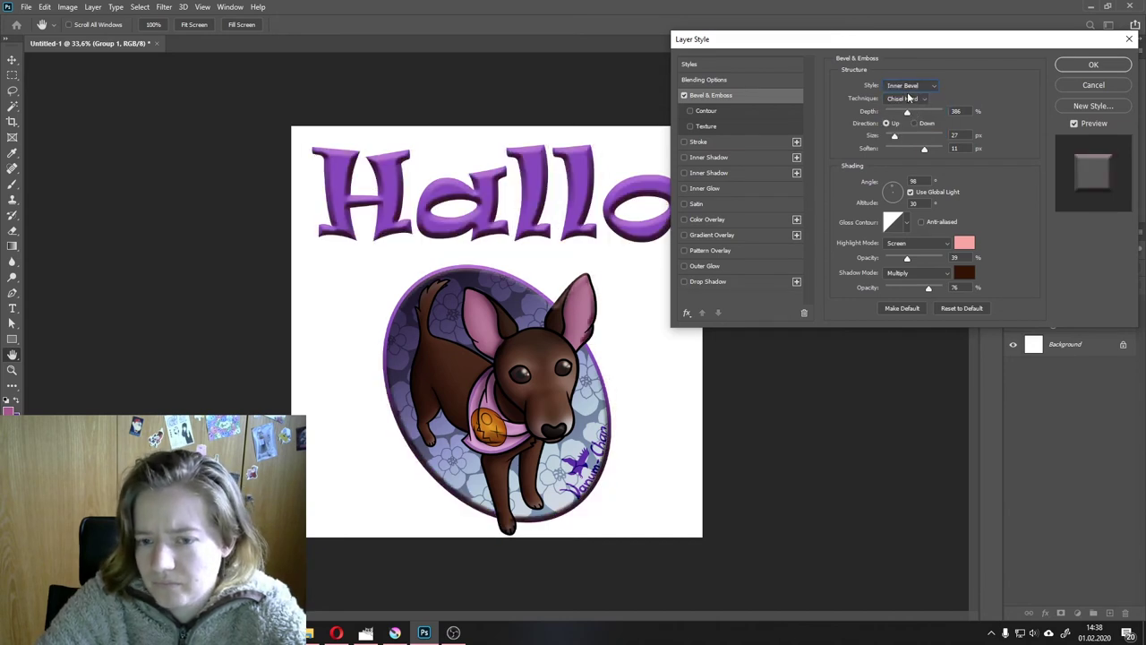
left_click(907, 87)
left_click(924, 129)
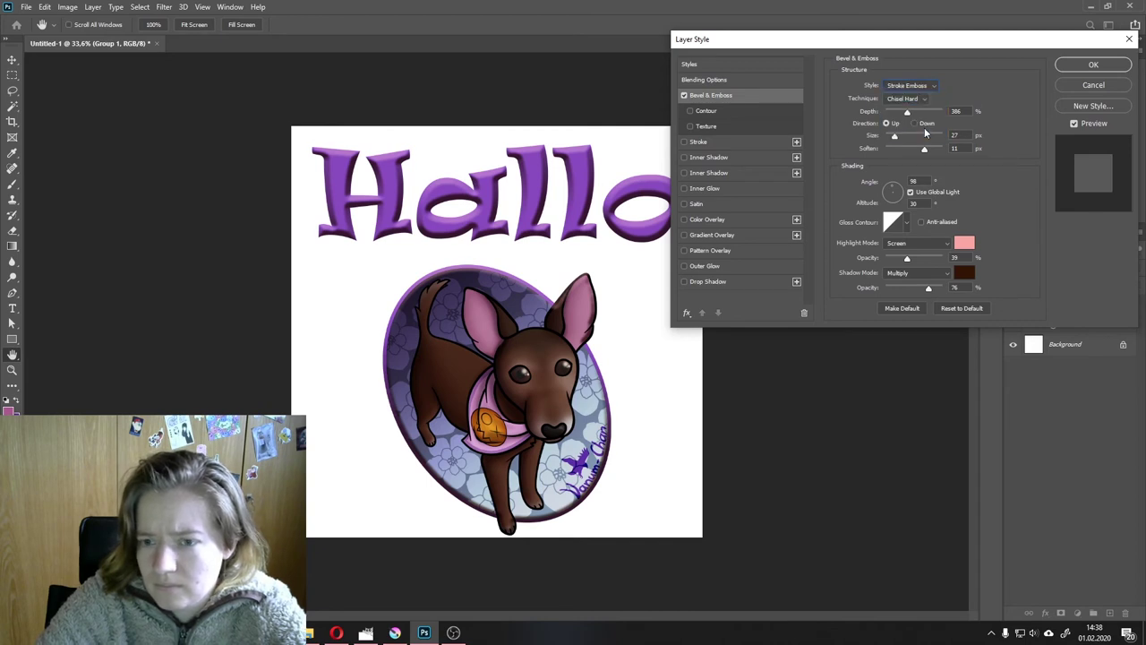
left_click(912, 87)
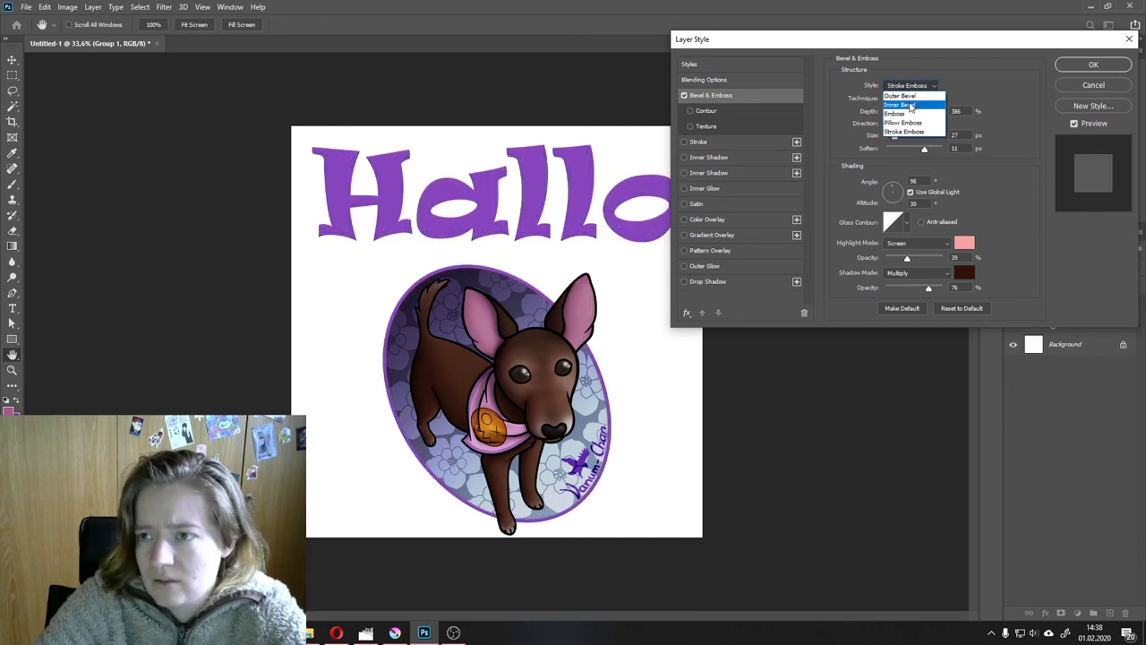
left_click(913, 95)
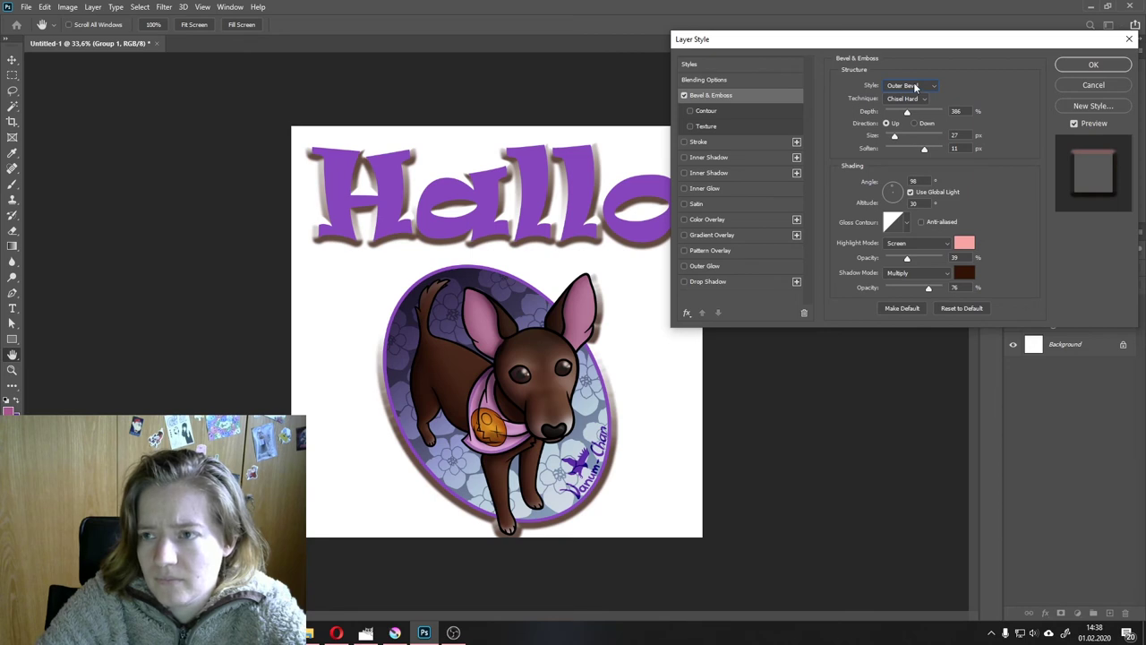
left_click(915, 87)
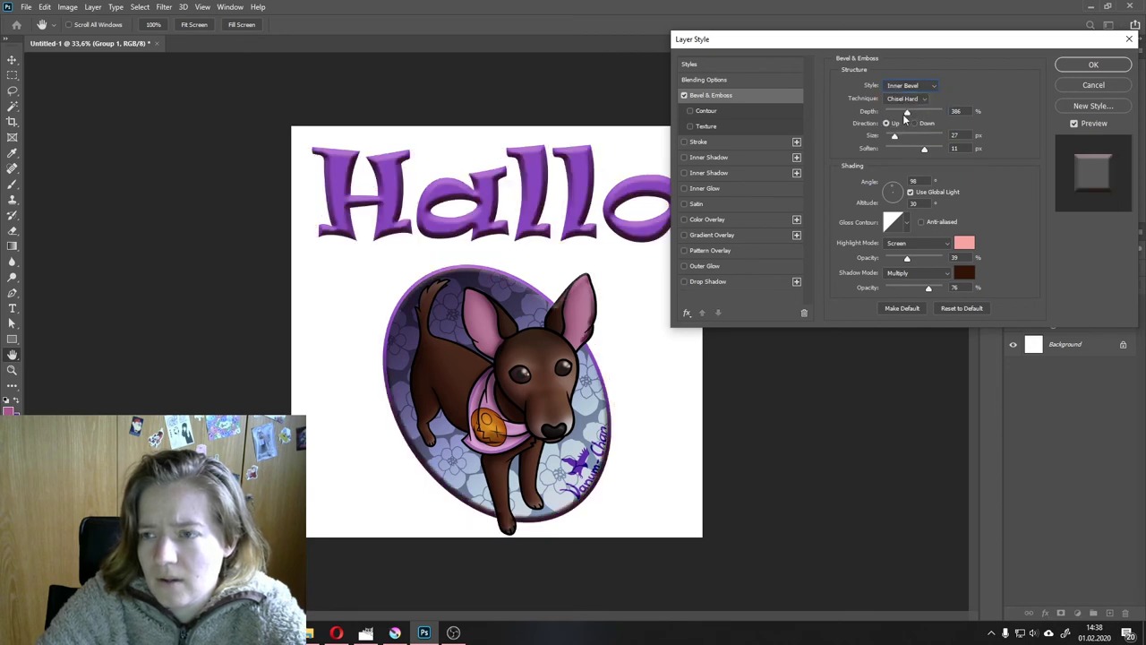
left_click_drag(907, 111, 908, 114)
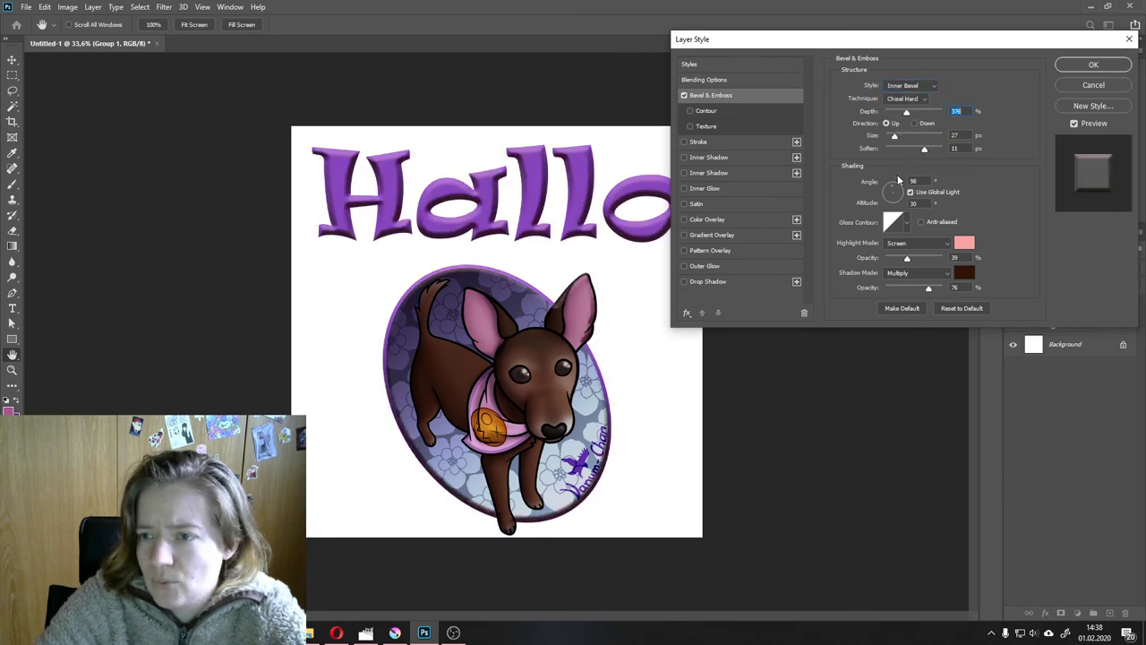
Step: Relight the bevel to angle 143° and altitude 37° with 74% highlight opacity
left_click_drag(891, 191, 895, 176)
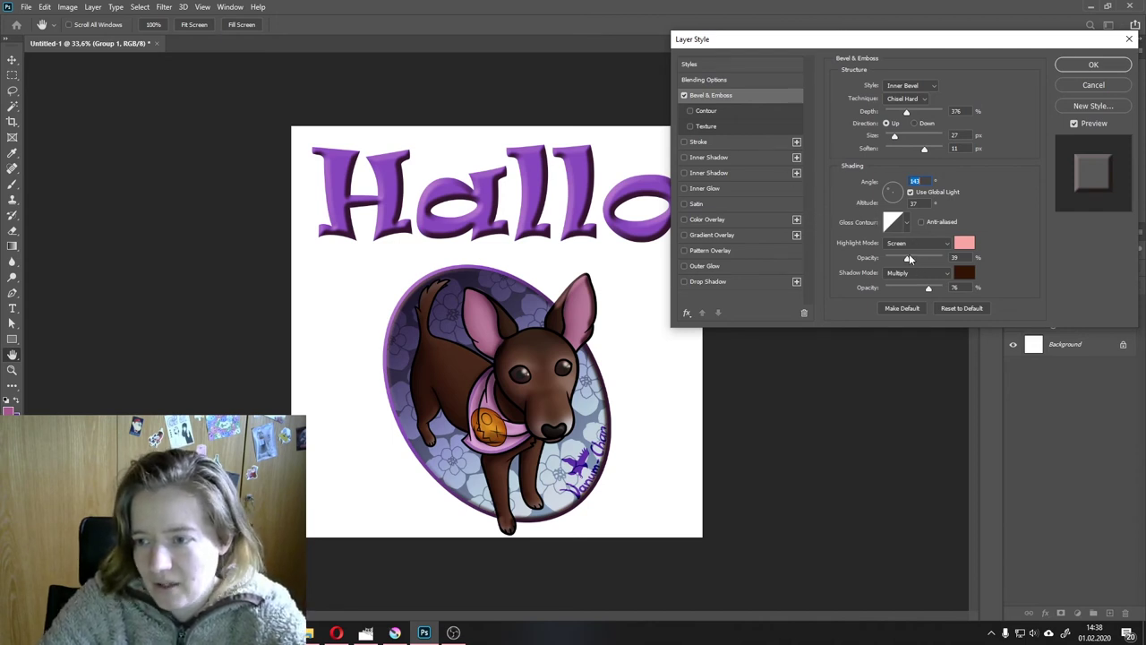
mouse_move(909, 259)
left_mouse_down()
mouse_move(929, 259)
mouse_move(939, 288)
left_mouse_up()
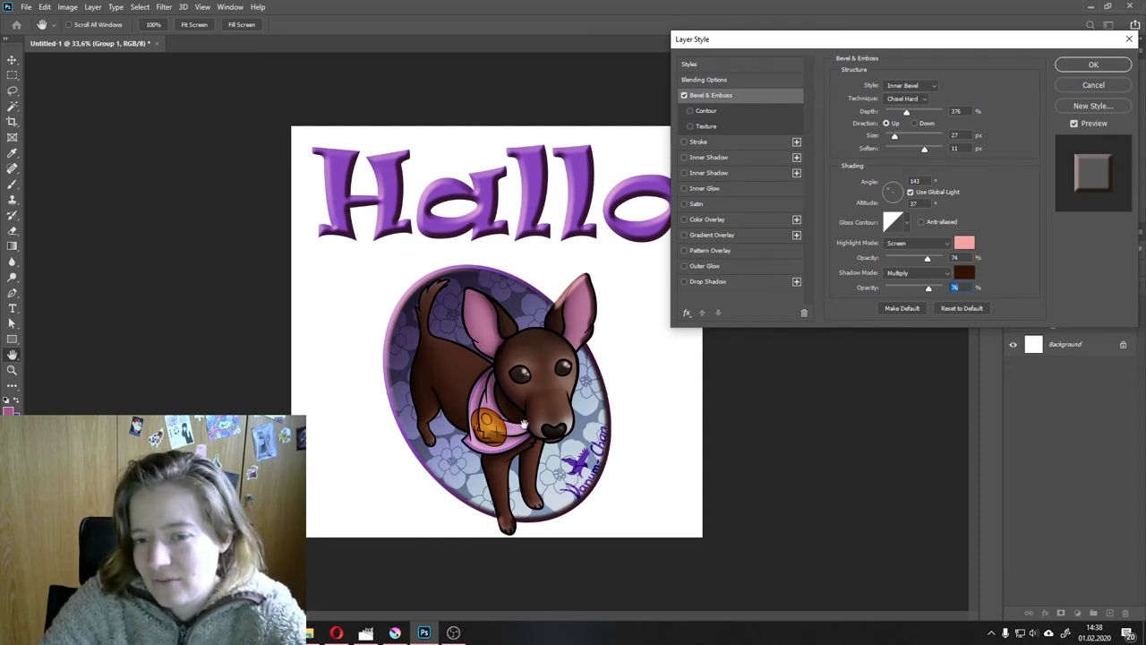
Step: Turn off the bevel and add a thinner dark outline stroke in Darken blend mode
left_click(684, 95)
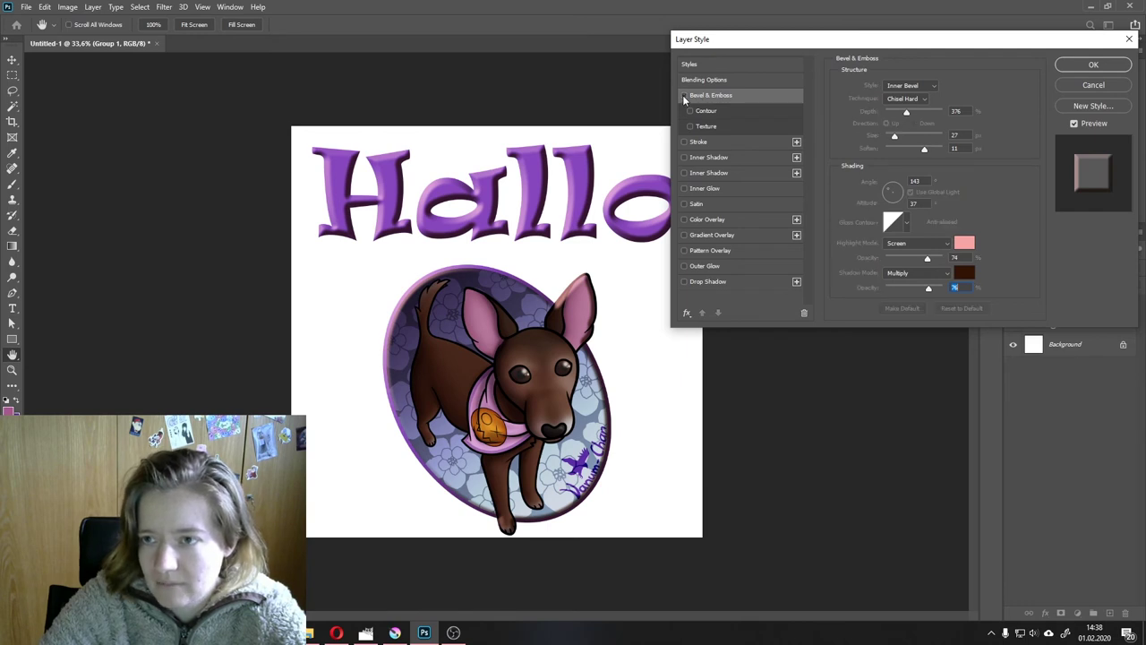
left_click(683, 141)
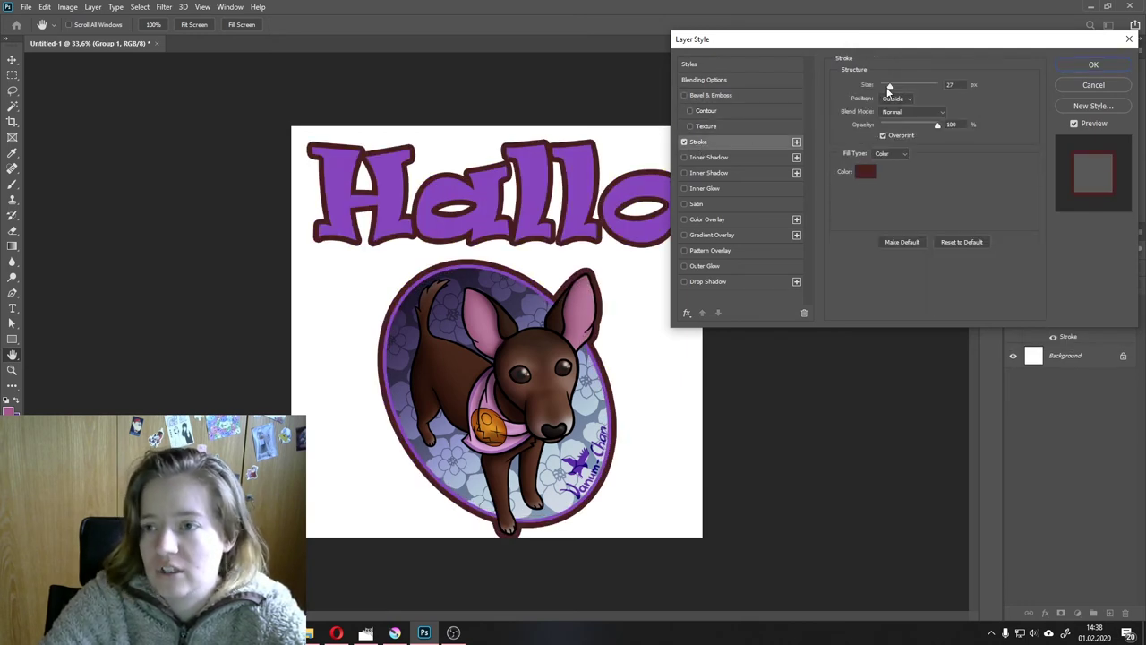
left_click_drag(891, 85, 889, 86)
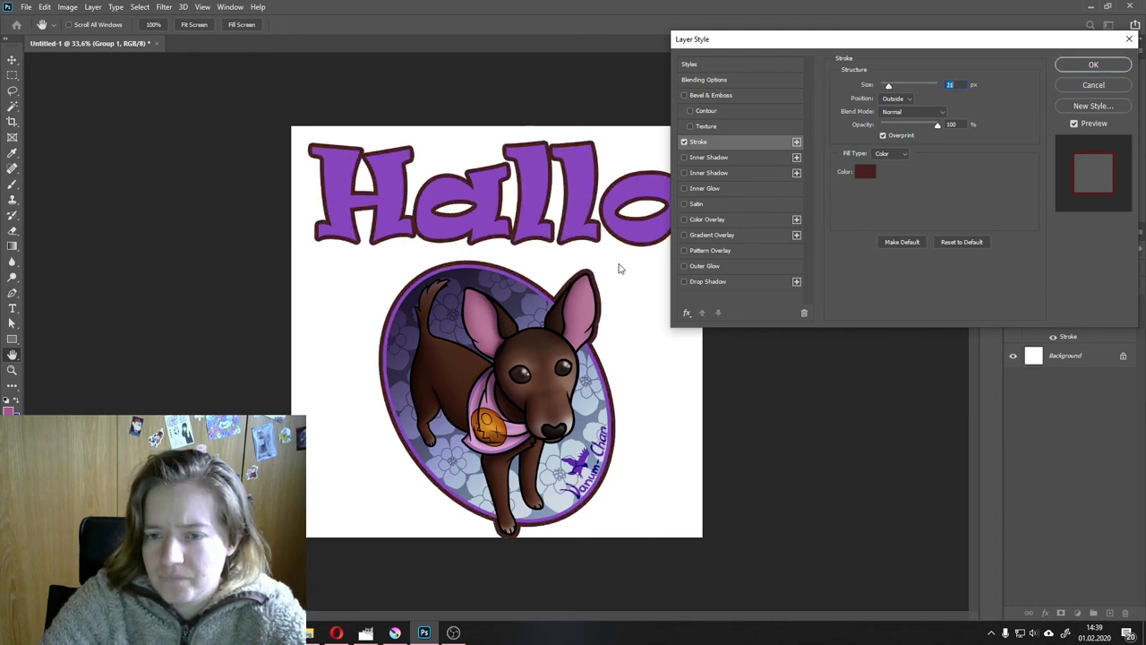
left_click(895, 112)
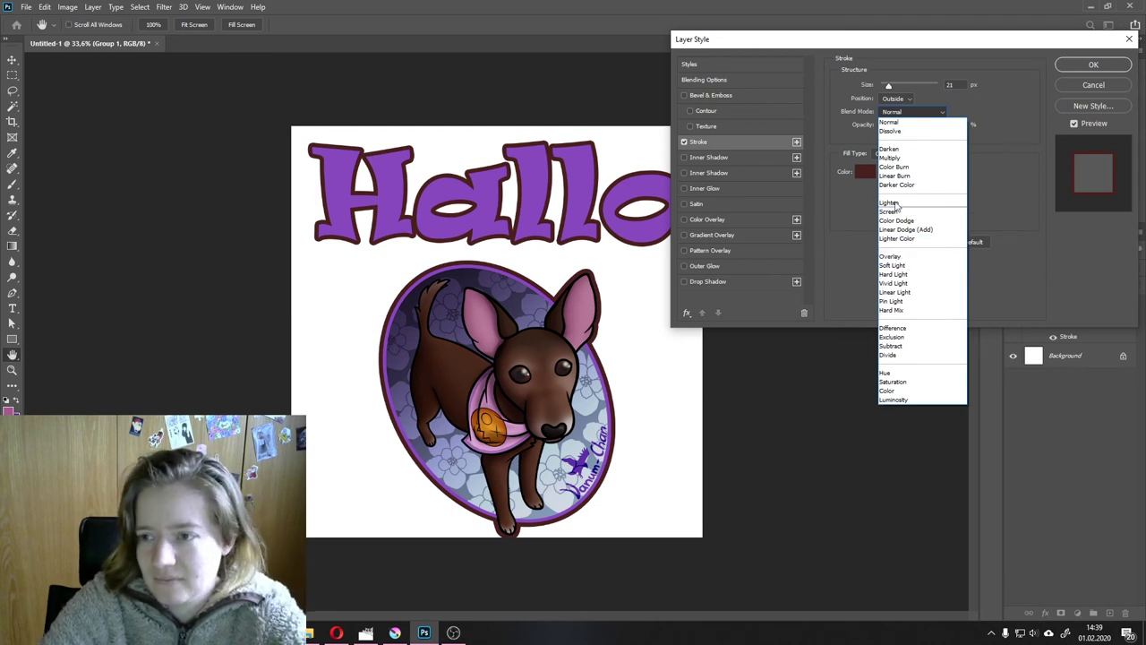
left_click(889, 149)
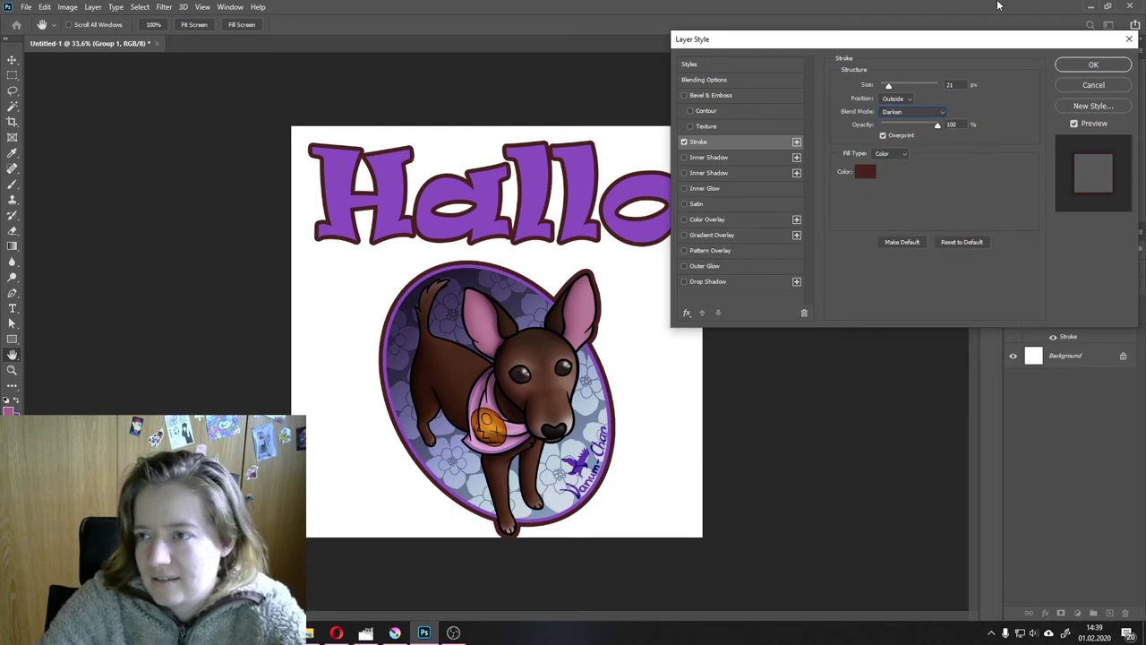
Step: Set the stroke back to Normal at 13 px, then swap it for an Inner Shadow
left_click_drag(1054, 38, 870, 55)
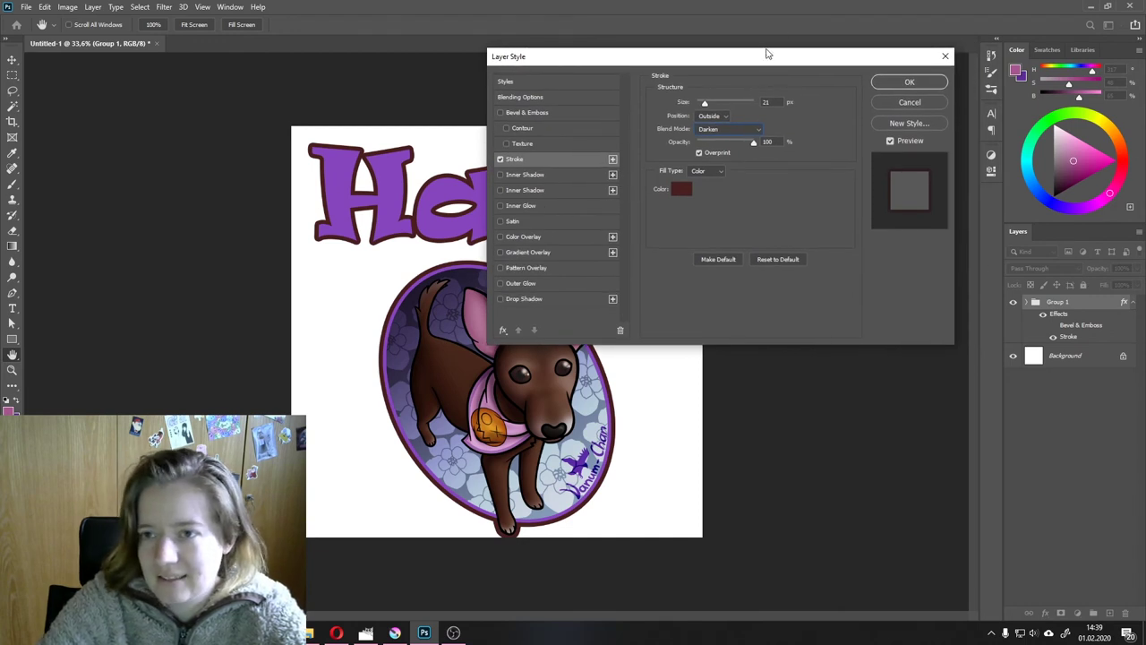
mouse_move(767, 61)
left_mouse_down()
mouse_move(868, 21)
mouse_move(894, 60)
left_mouse_up()
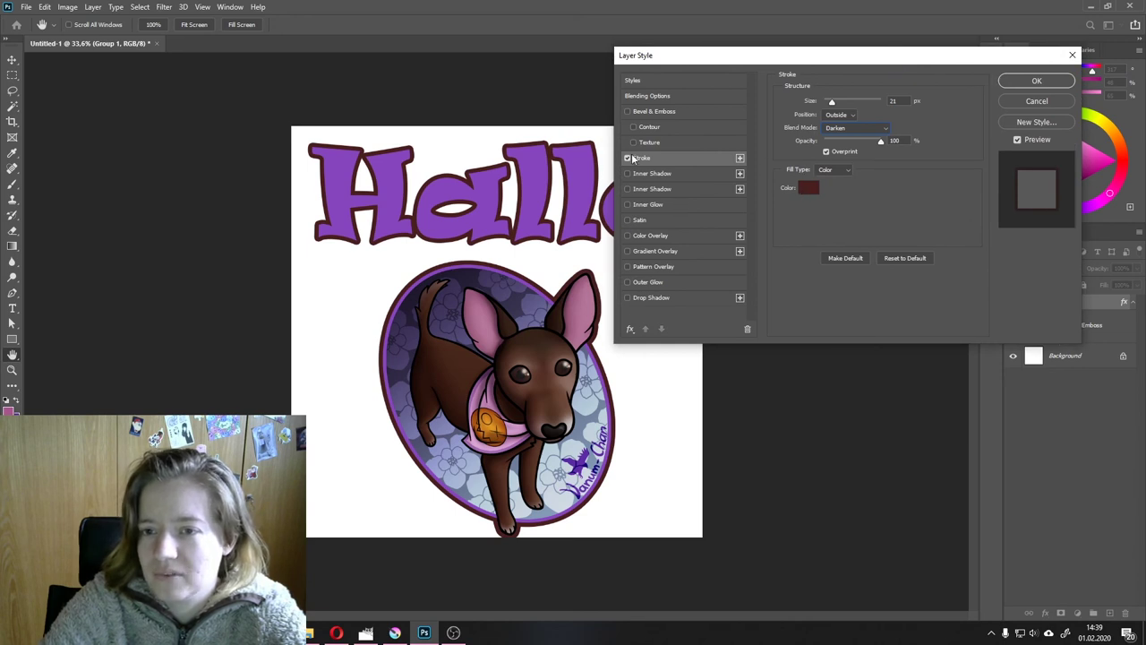
left_click(839, 128)
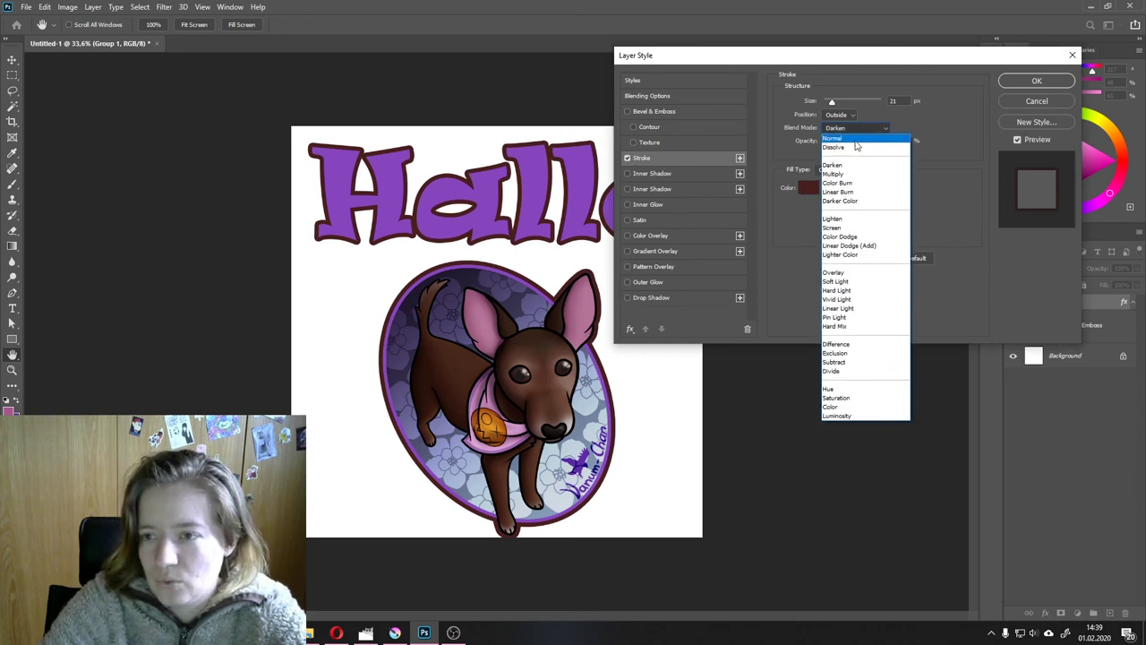
left_click(855, 140)
left_click_drag(831, 102, 880, 143)
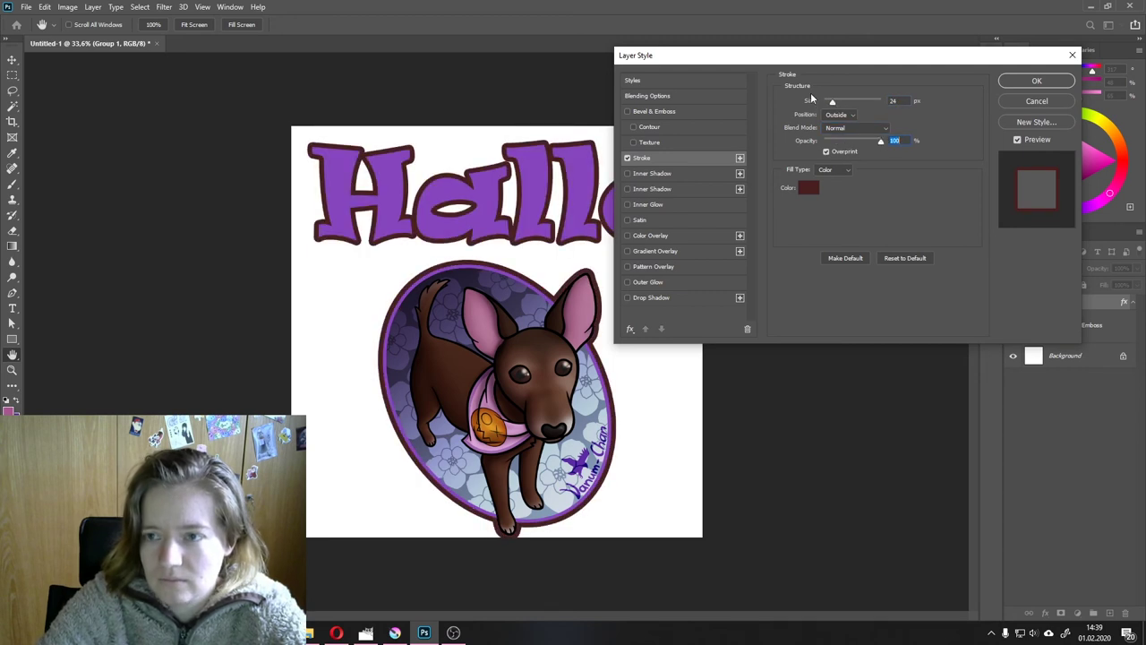
left_click_drag(832, 101, 829, 102)
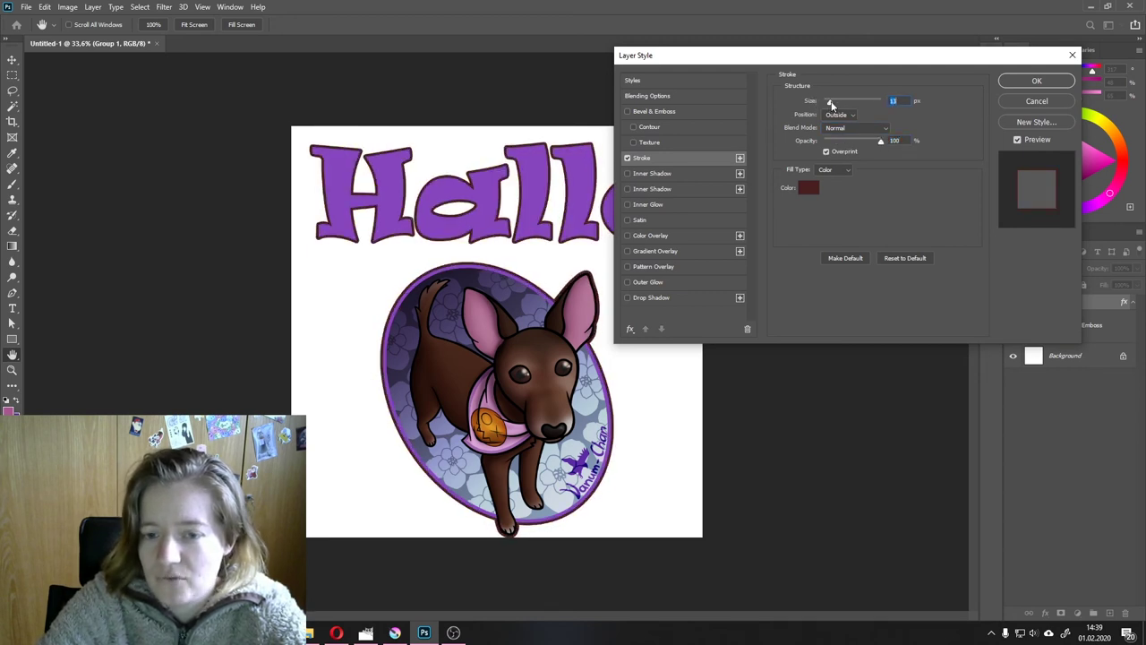
left_click(628, 158)
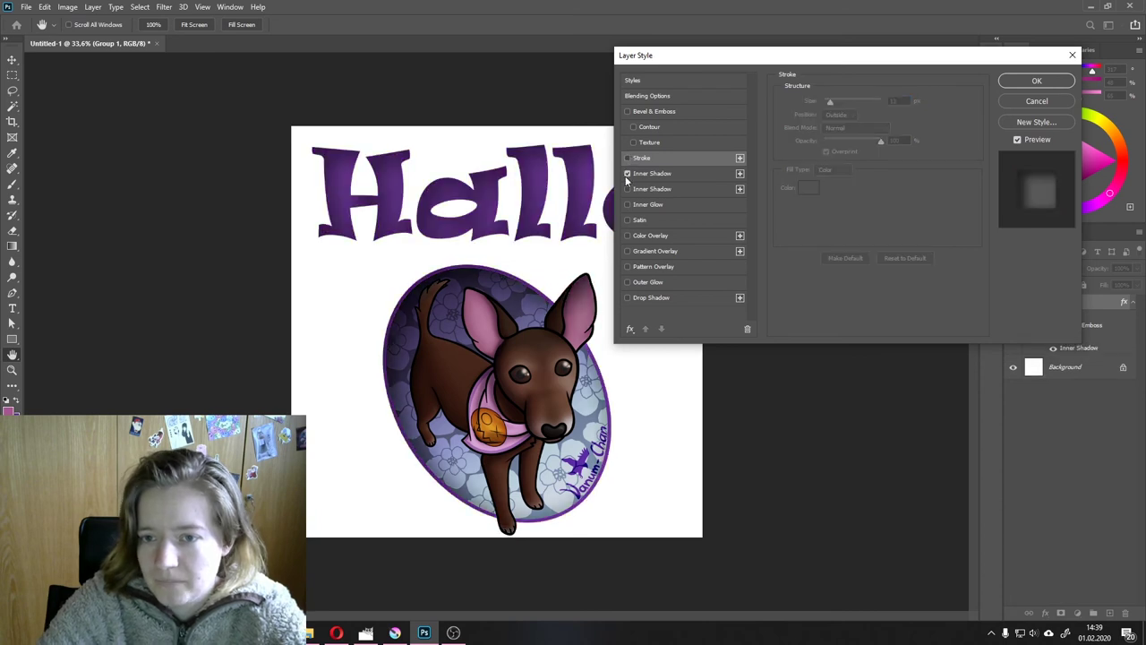
Step: Strengthen and offset the inner shadow, briefly toggling the bevel back on and off
left_click(639, 174)
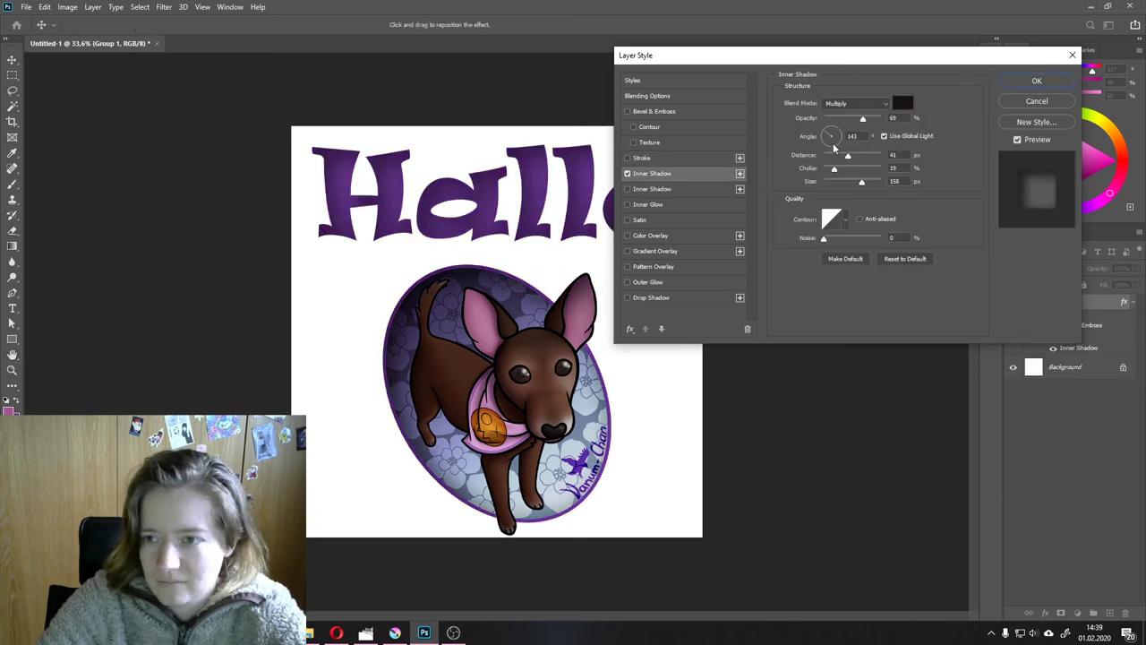
left_click_drag(862, 119, 865, 118)
left_click_drag(848, 155, 852, 157)
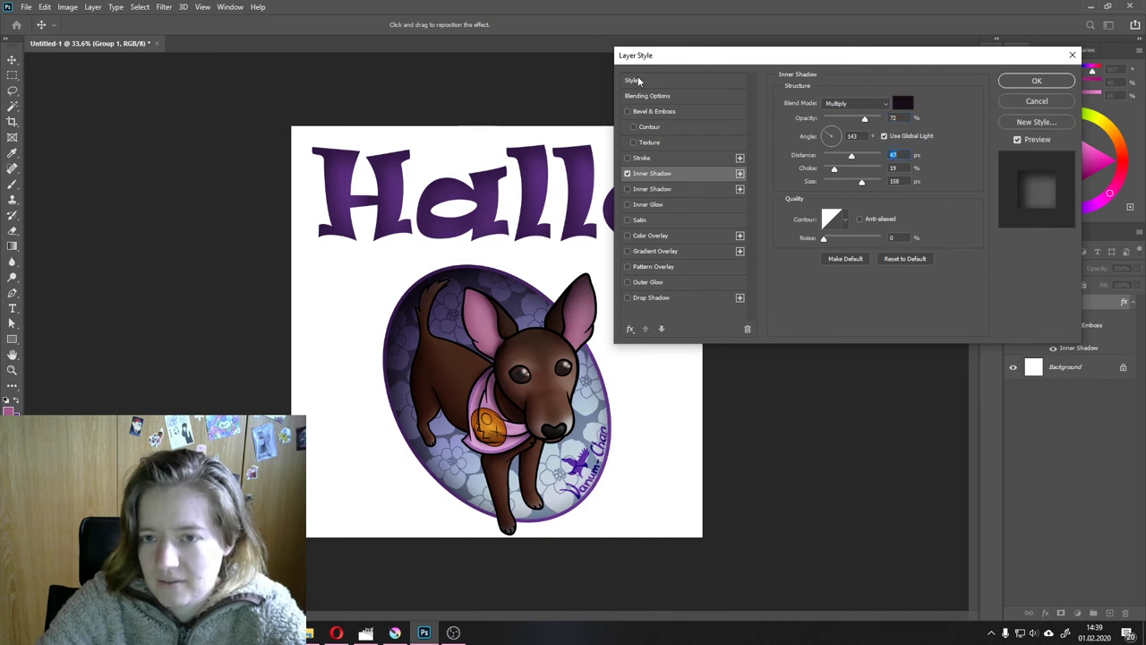
left_click(655, 112)
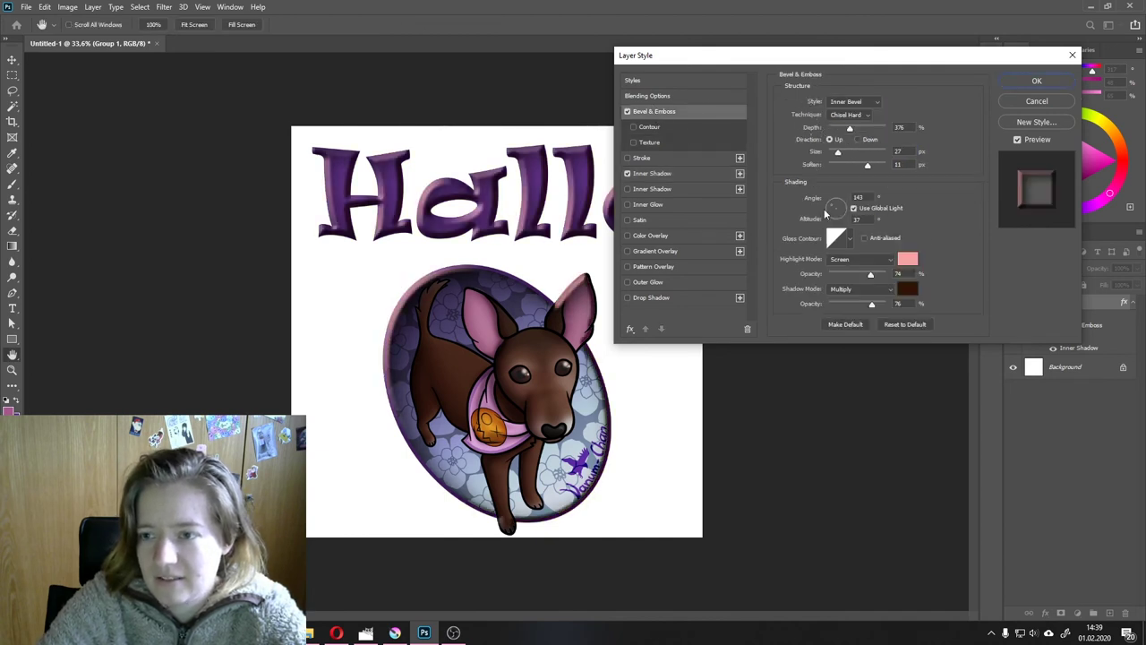
left_click(627, 112)
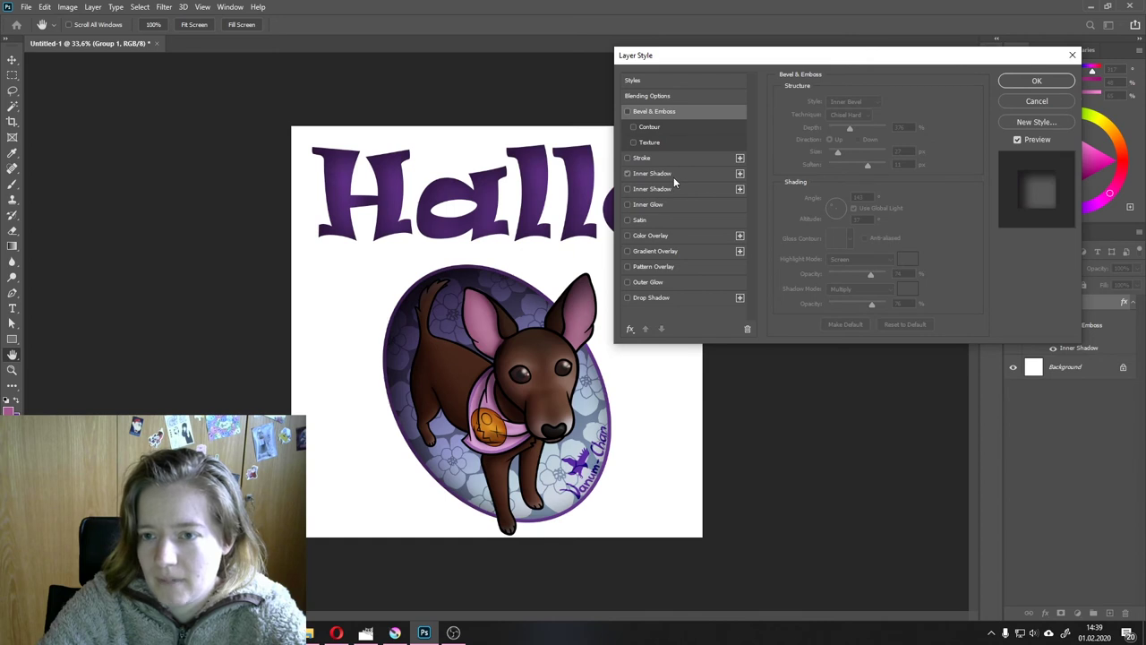
Step: Reset inner shadow noise to 0, then turn off the inner shadow and a trial inner glow
left_click(674, 177)
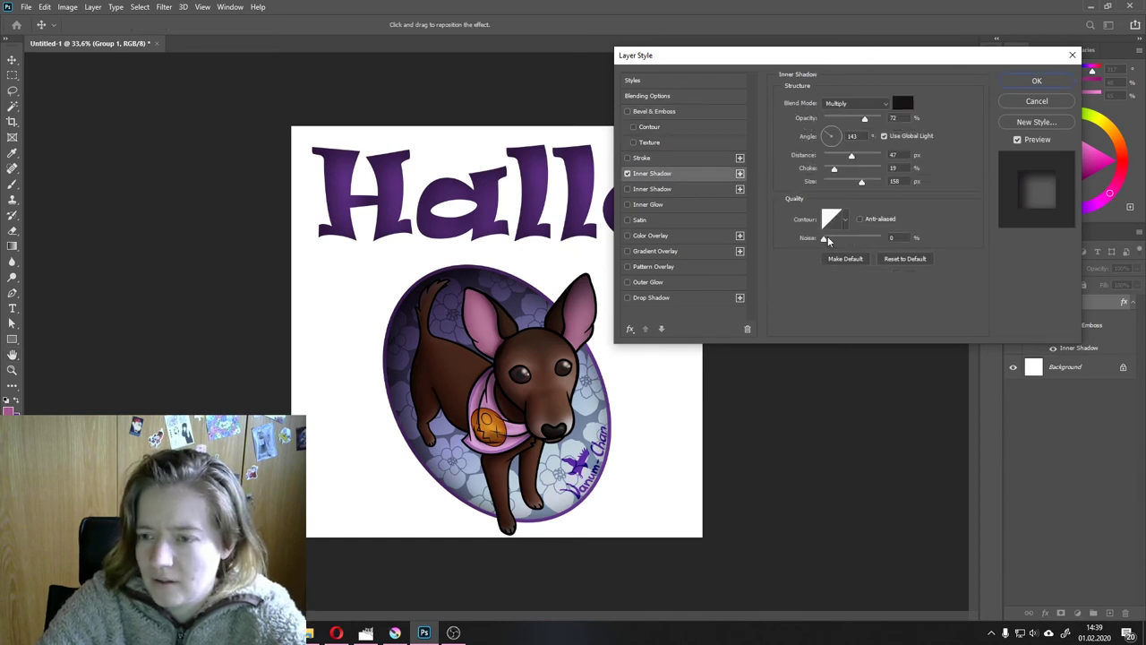
mouse_move(828, 240)
left_mouse_down()
mouse_move(865, 240)
mouse_move(781, 240)
left_mouse_up()
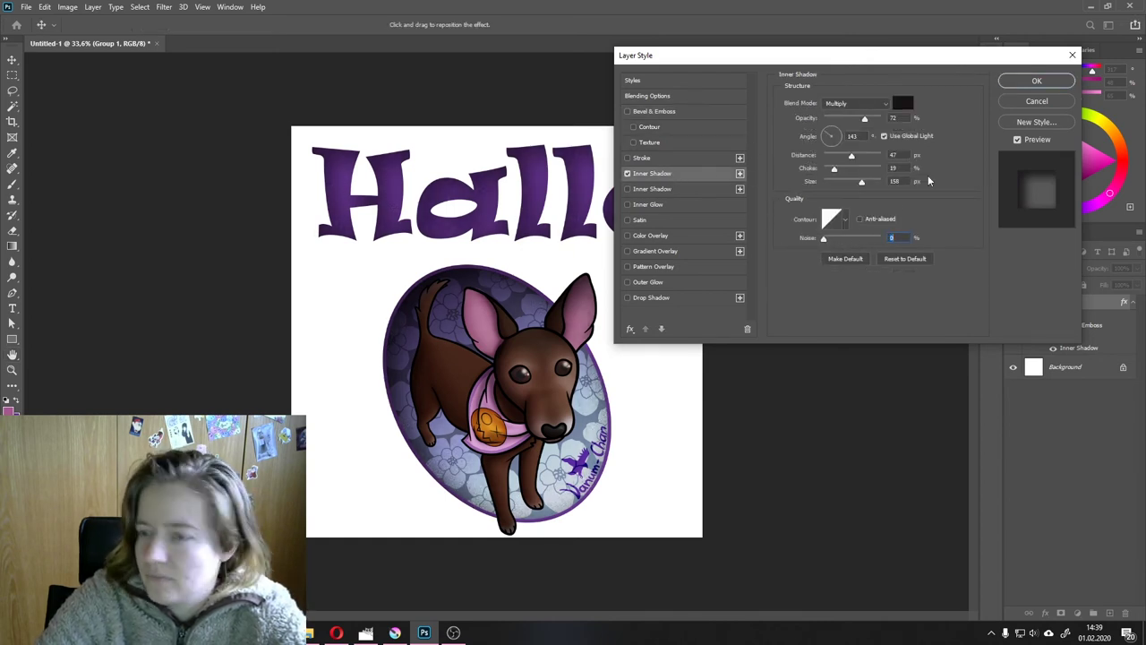
left_click(627, 173)
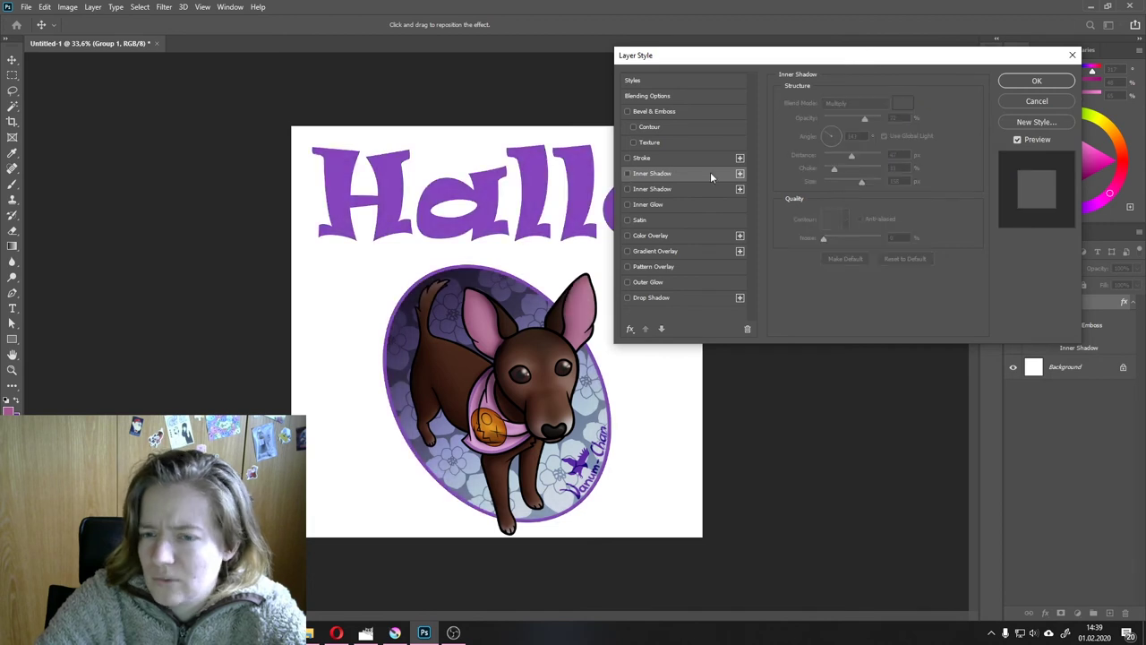
left_click(696, 211)
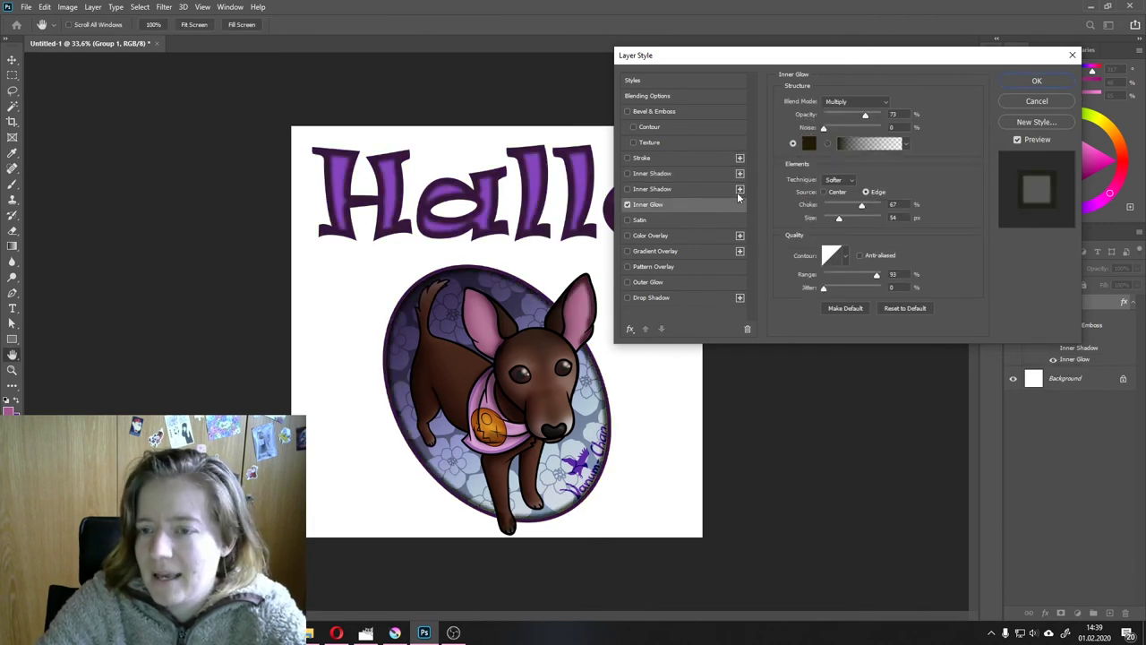
left_click(628, 204)
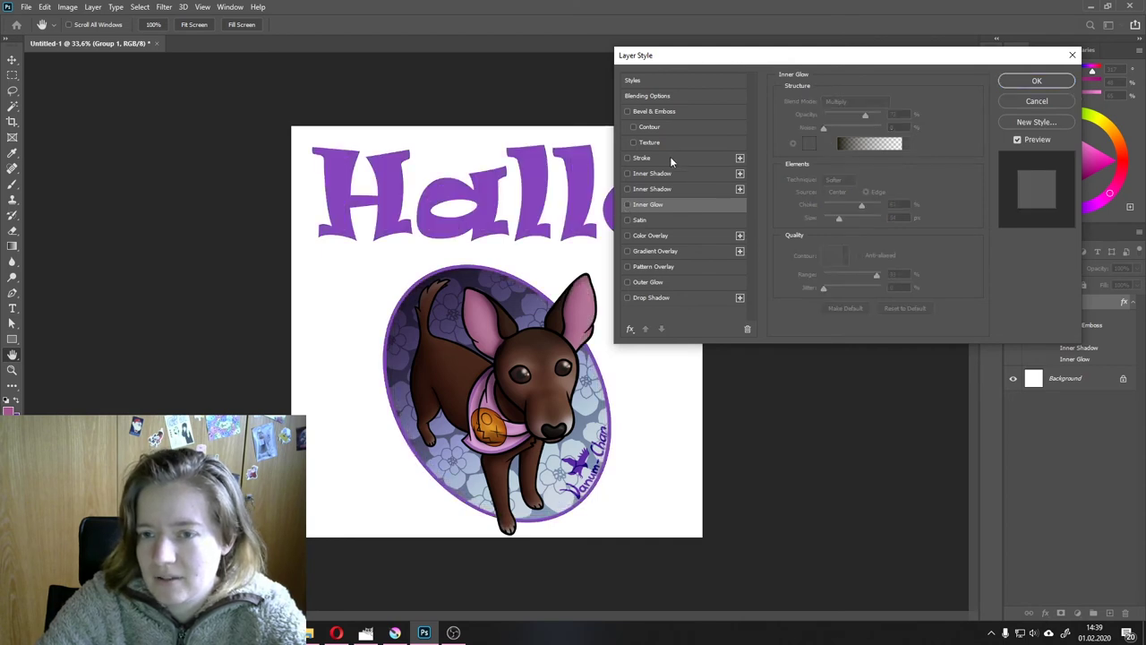
Step: Enable Stroke and add a second, bright red stroke 43 px thick
left_click(670, 158)
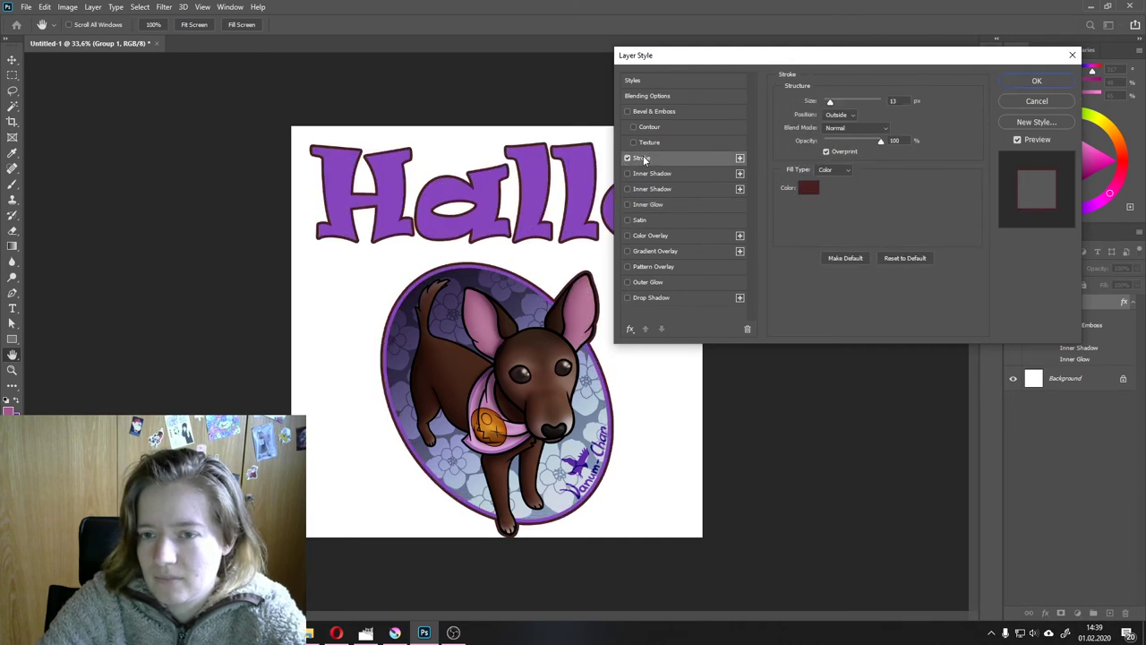
left_click(739, 158)
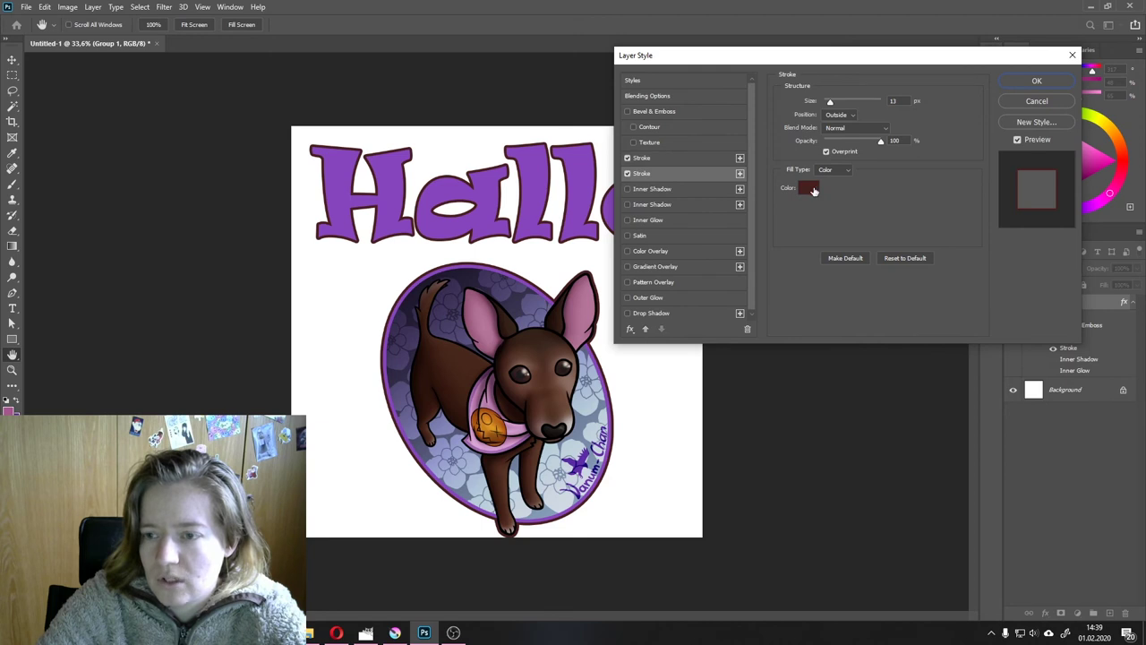
left_click(814, 191)
left_click_drag(828, 439, 828, 423)
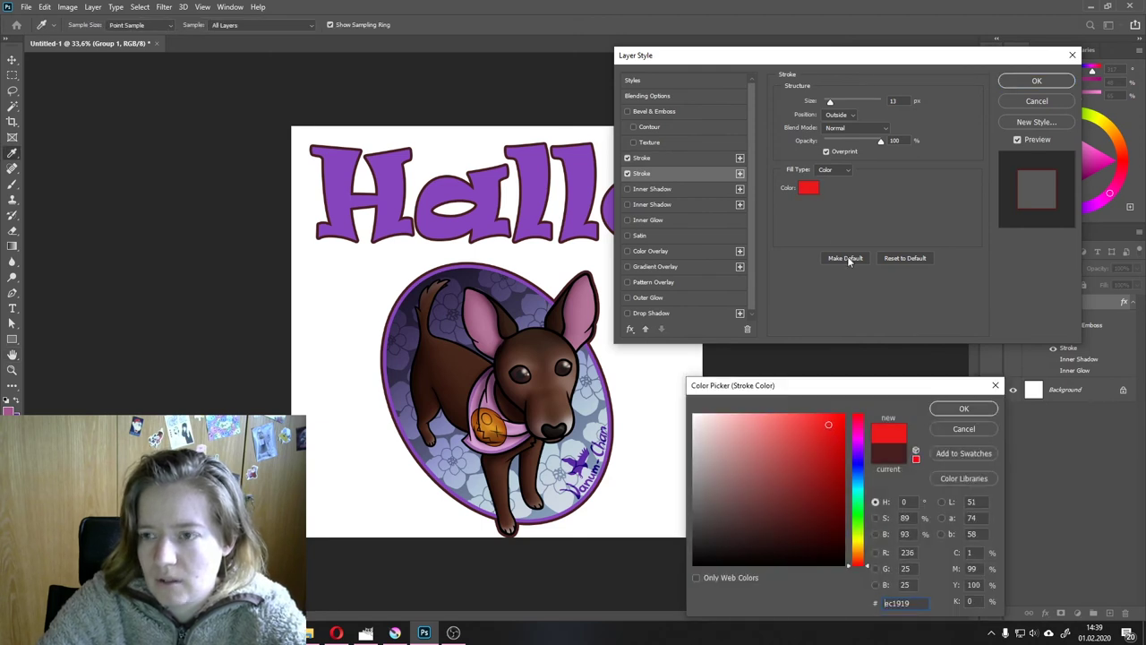
left_click(963, 408)
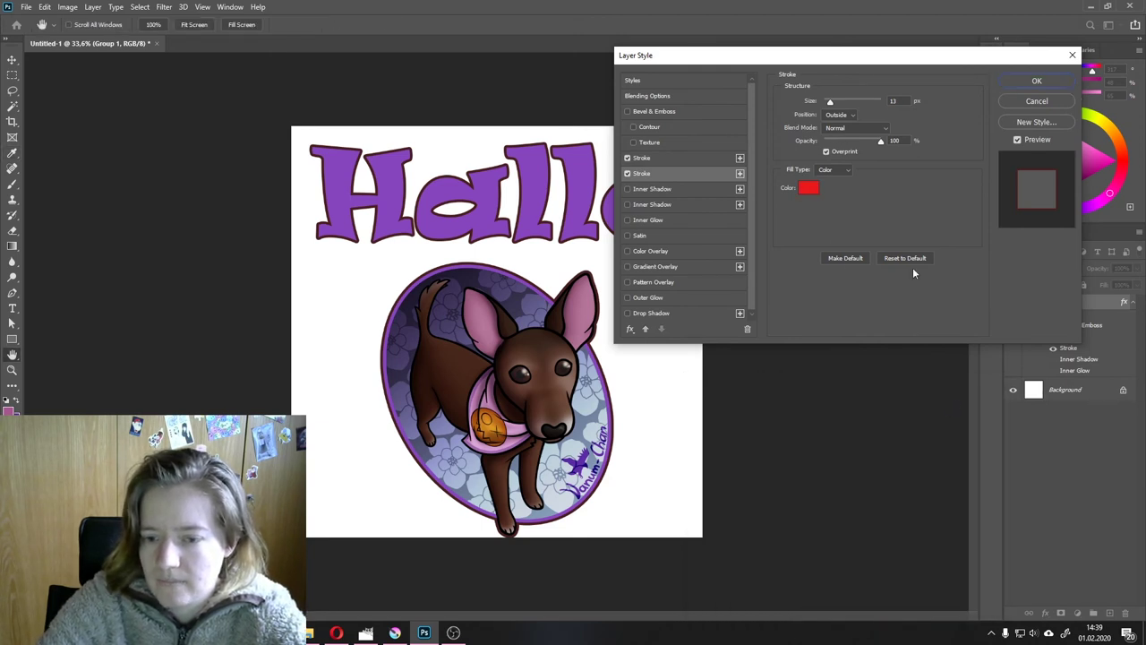
mouse_move(831, 101)
left_mouse_down()
mouse_move(850, 105)
mouse_move(839, 106)
left_mouse_up()
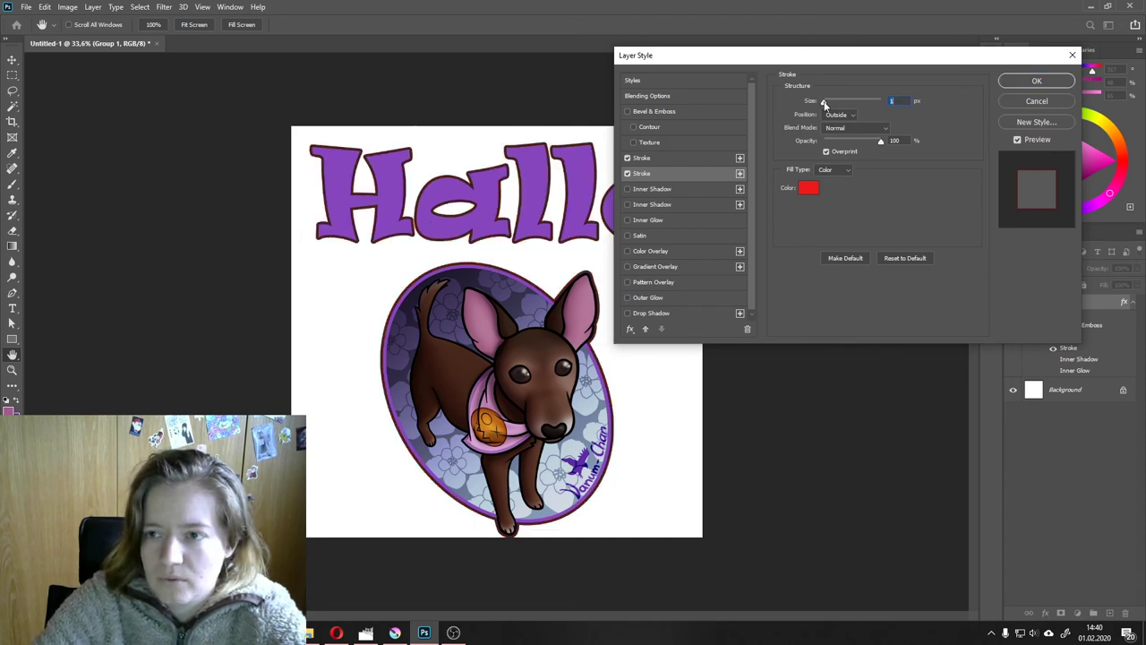
left_click_drag(824, 101, 837, 102)
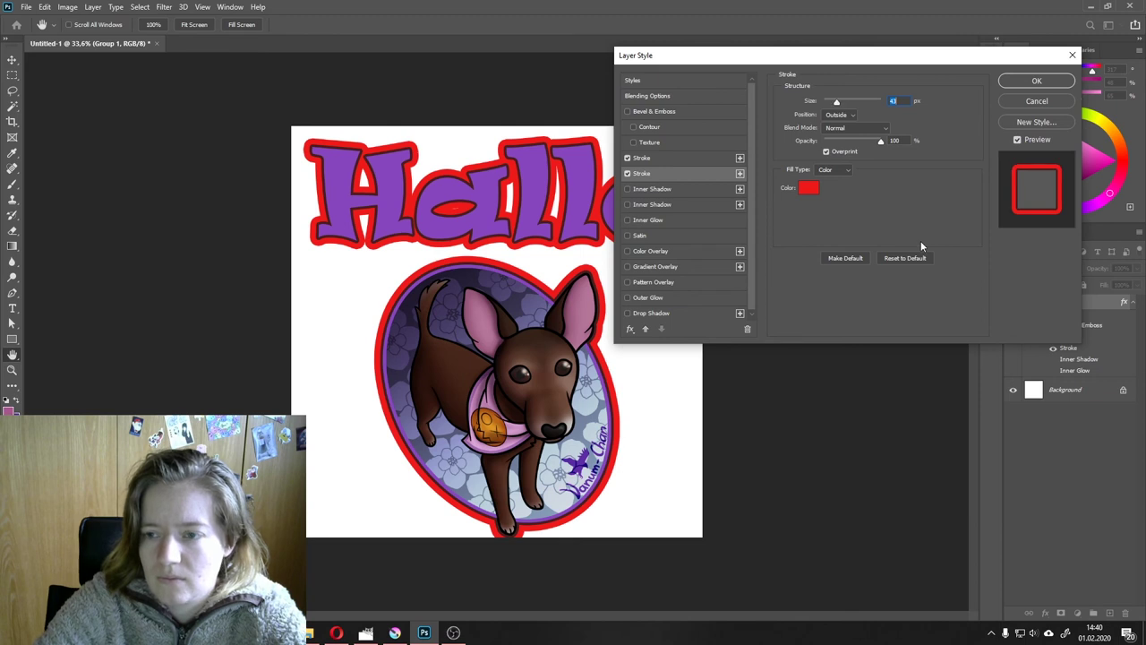
Step: Add a third, blue stroke wider than the red one, then switch all strokes off
left_click(739, 173)
left_click(715, 188)
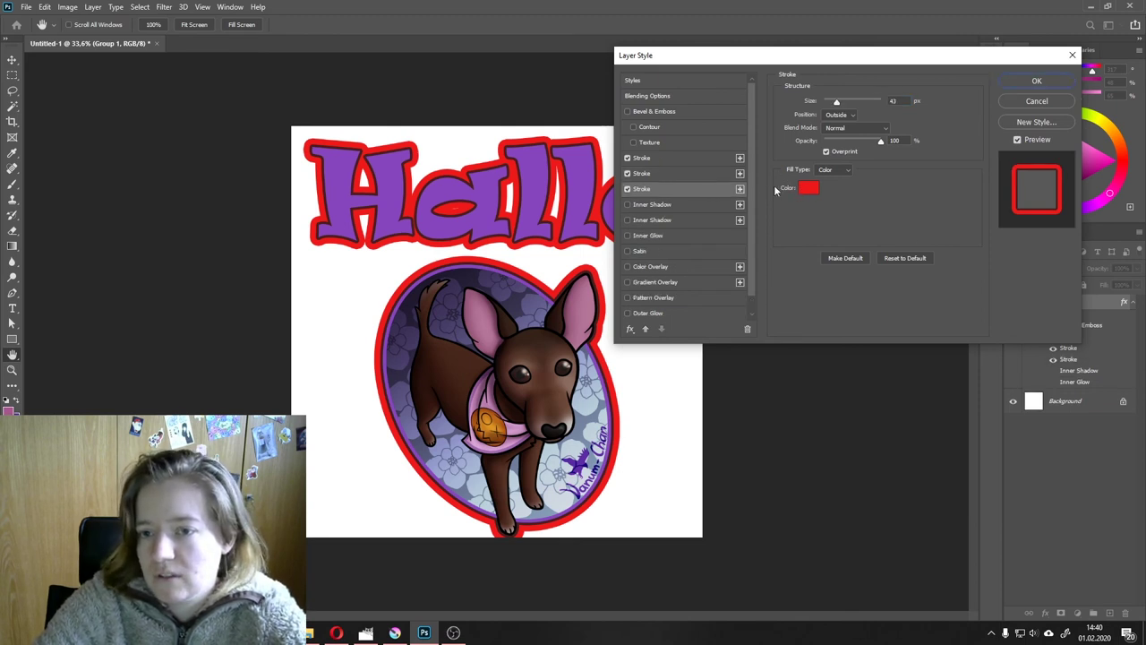
left_click(809, 188)
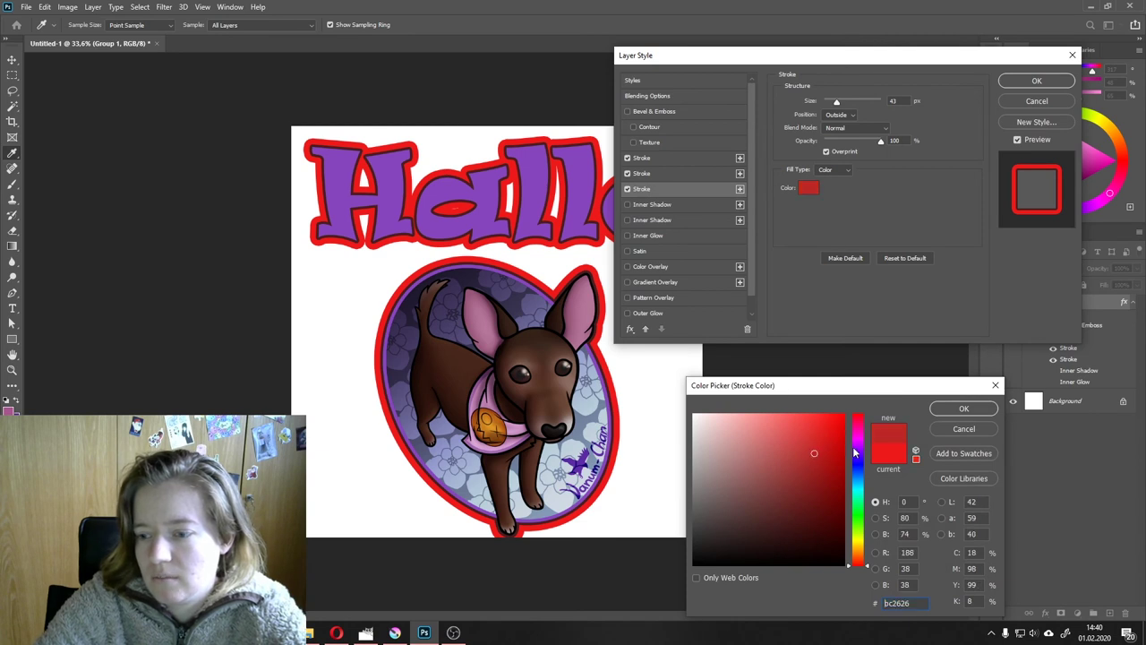
left_click(858, 441)
left_click(863, 472)
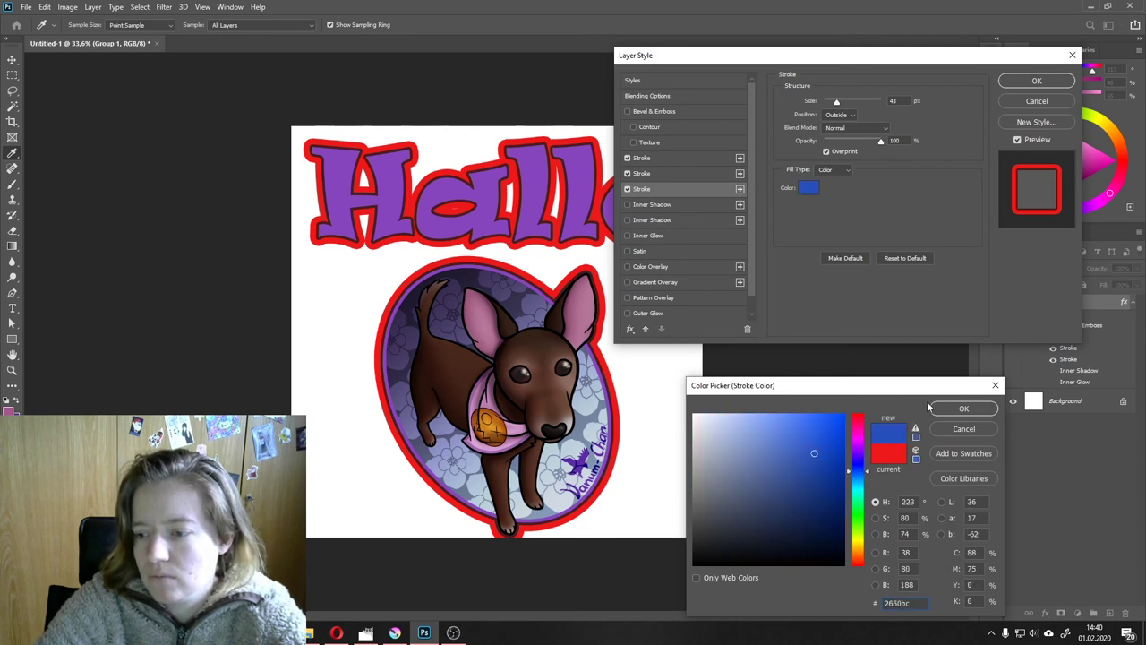
left_click(963, 408)
left_click_drag(836, 101, 849, 101)
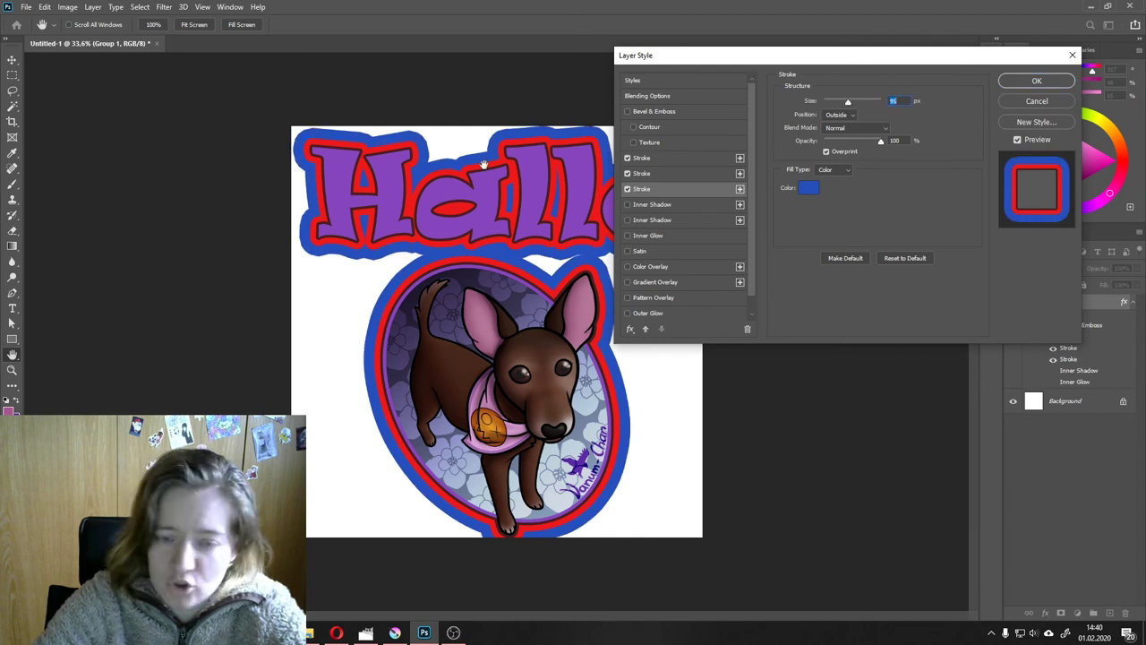
left_click(628, 189)
left_click(627, 158)
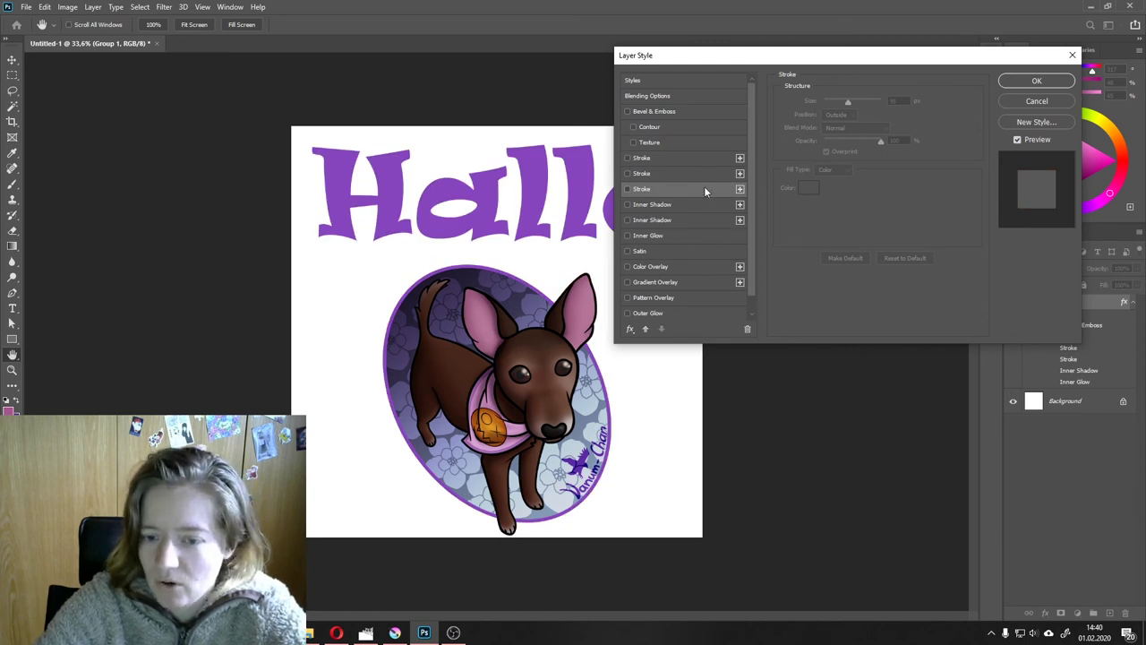
Step: Turn the inner shadow on with Screen blending and light pink colour ecc4ea
left_click(628, 204)
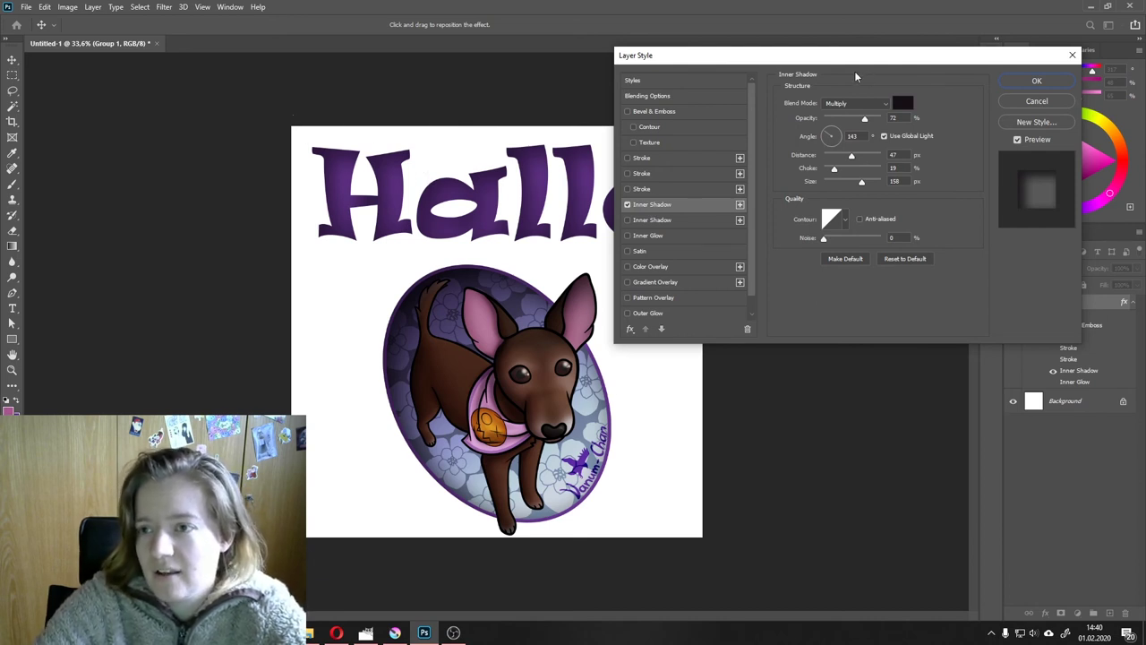
left_click(873, 103)
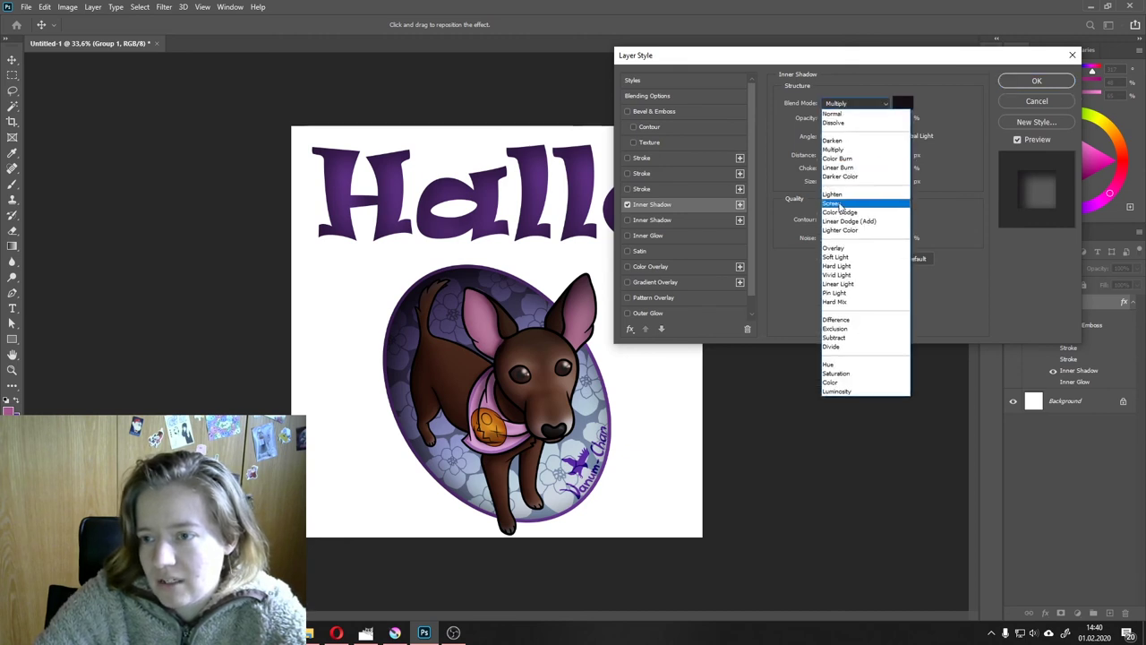
left_click(846, 204)
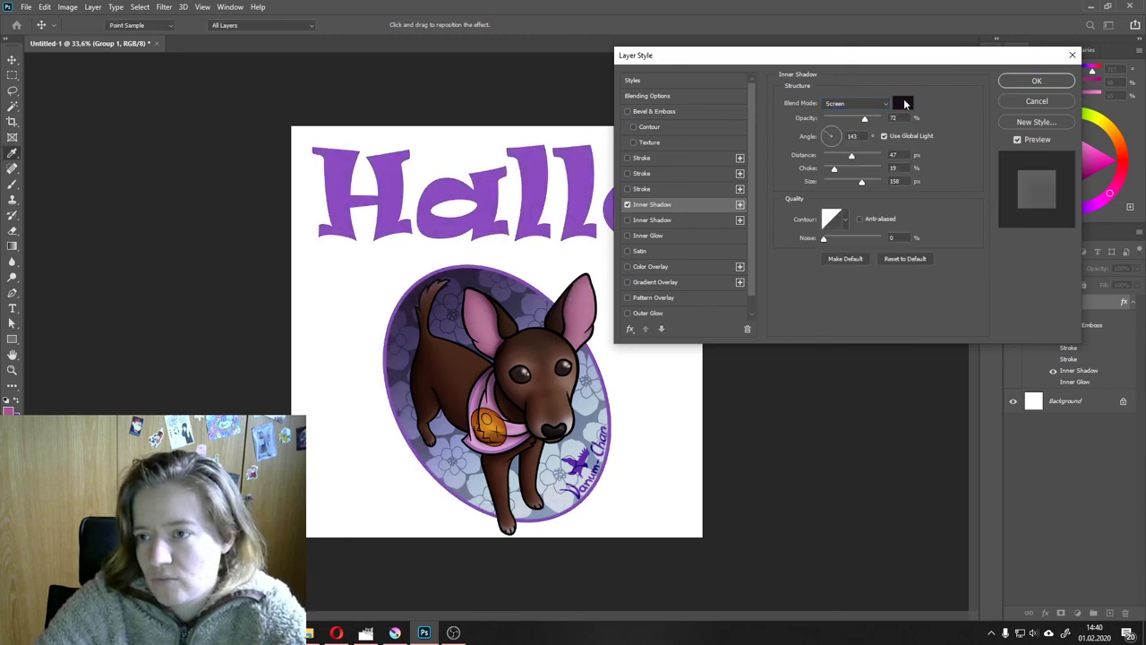
left_click(902, 103)
left_click(717, 425)
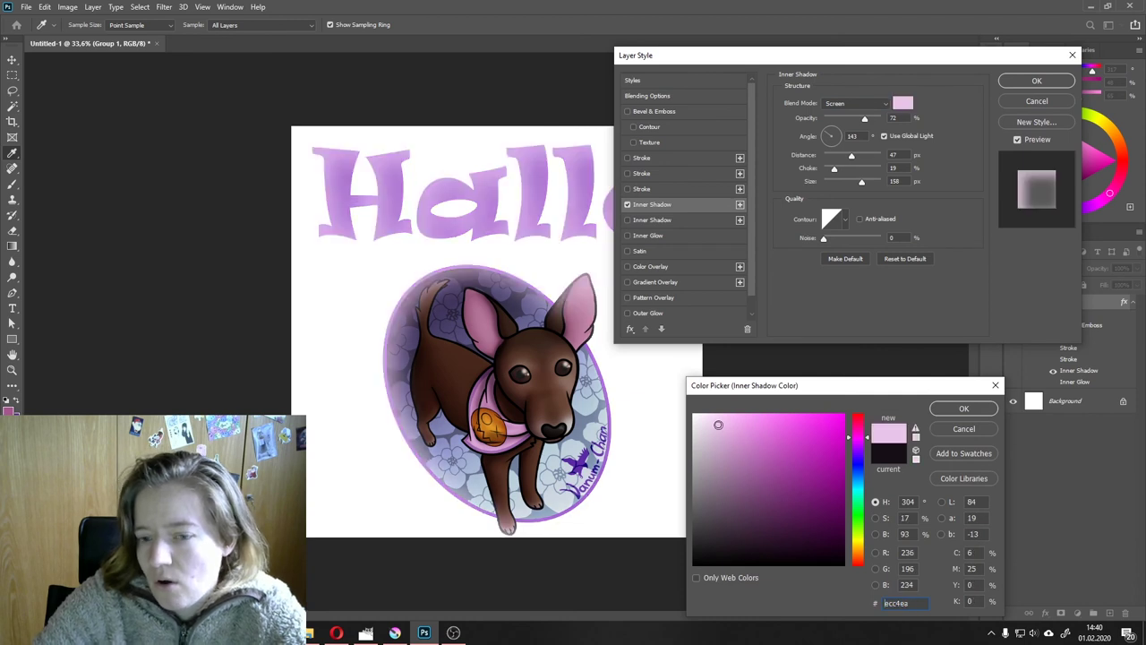
left_click(963, 407)
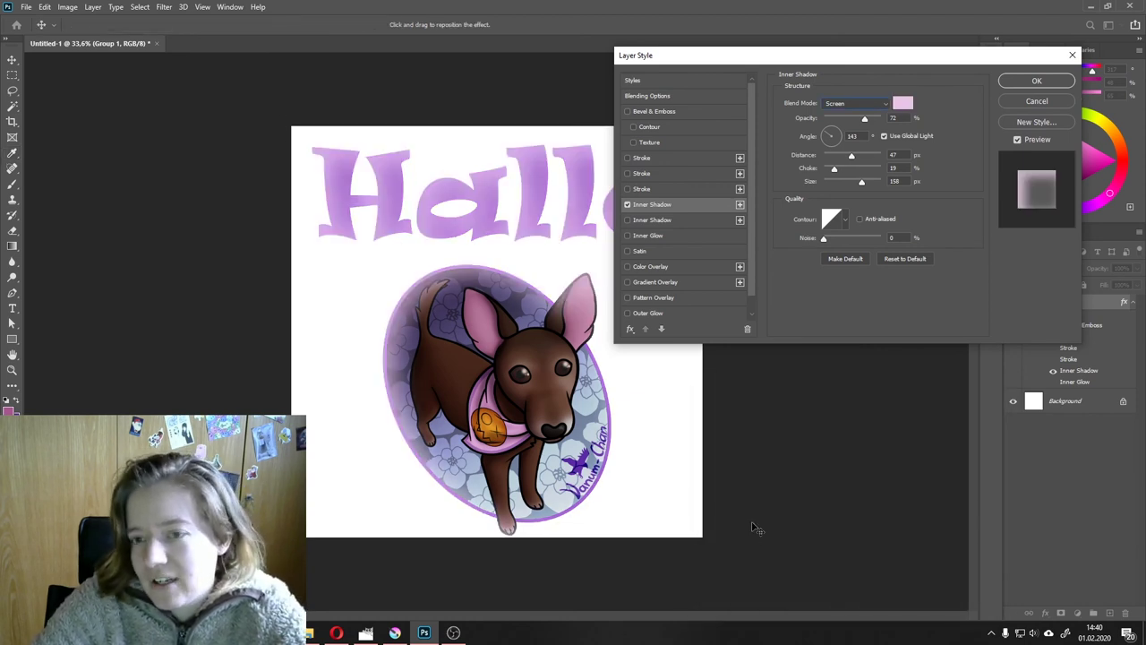
Step: Switch off the pink shadow, try the second inner shadow, and enable Inner Glow
left_click(628, 205)
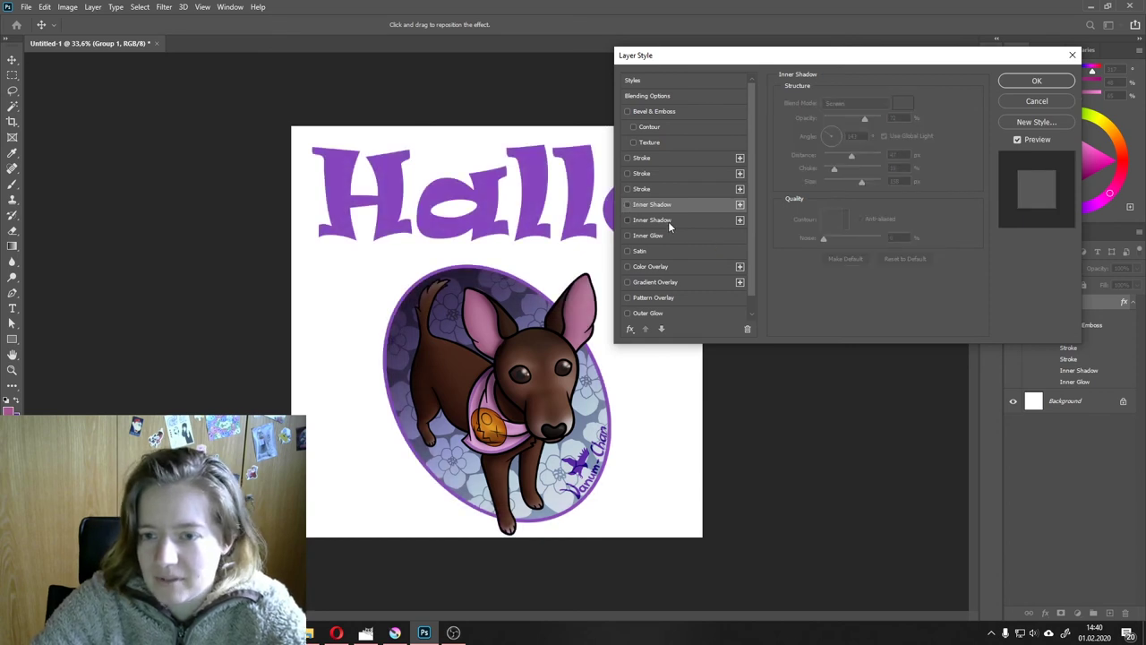
left_click(668, 221)
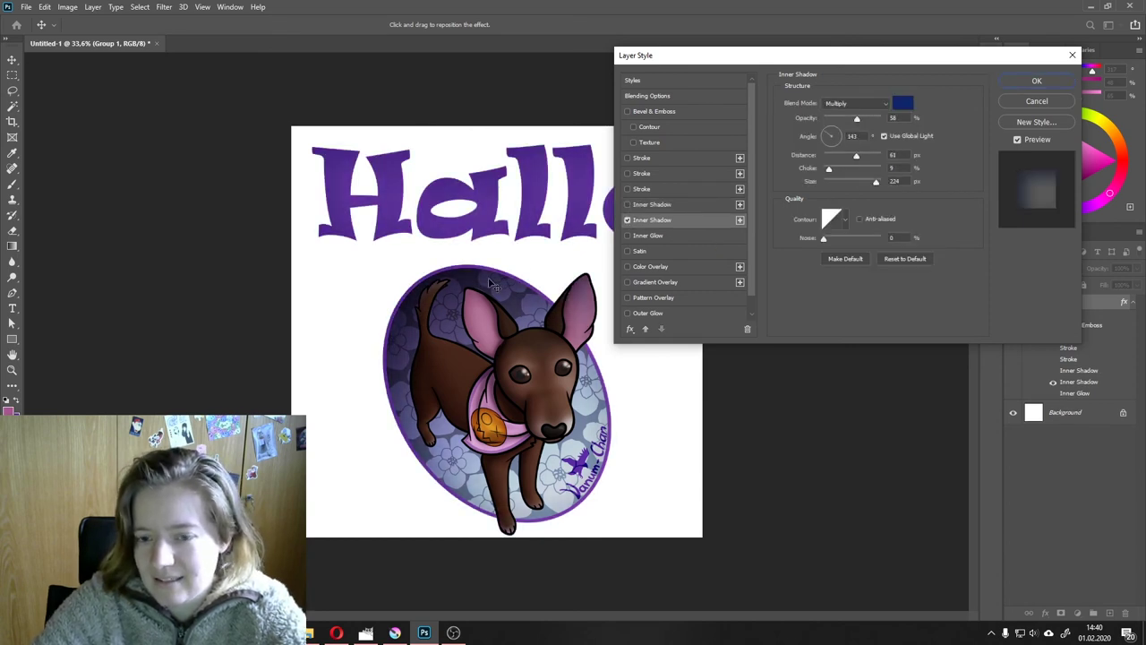
left_click(627, 220)
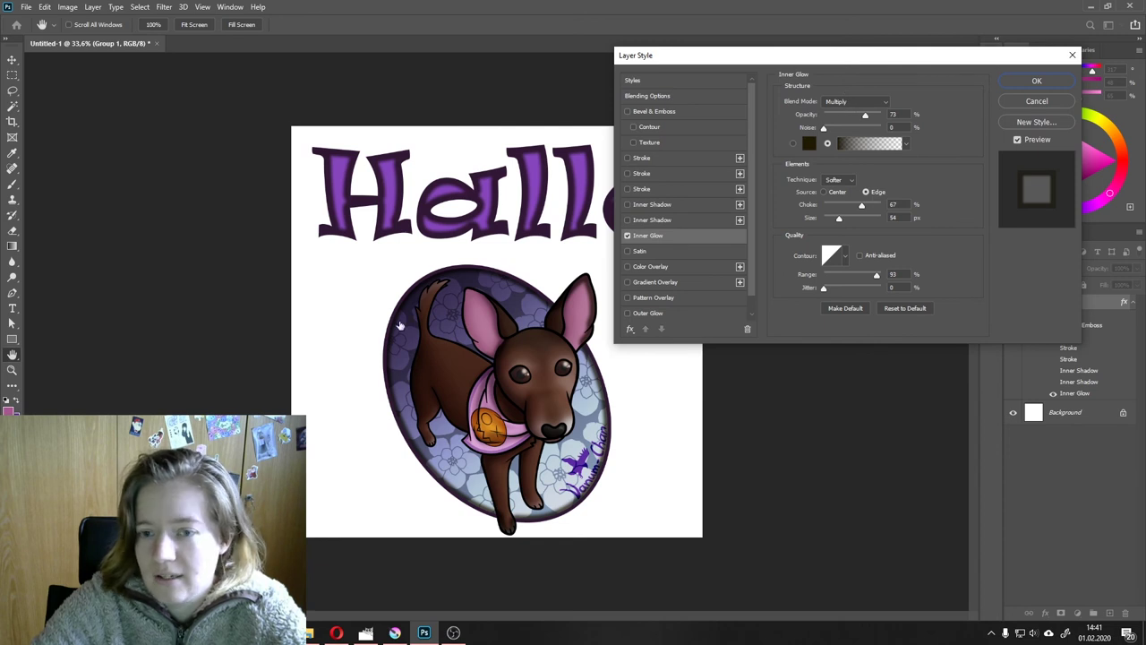
Step: Tune the inner glow to Edge source, 69% opacity, 39% choke and 161 px, then turn it off
left_click(855, 102)
key("Escape")
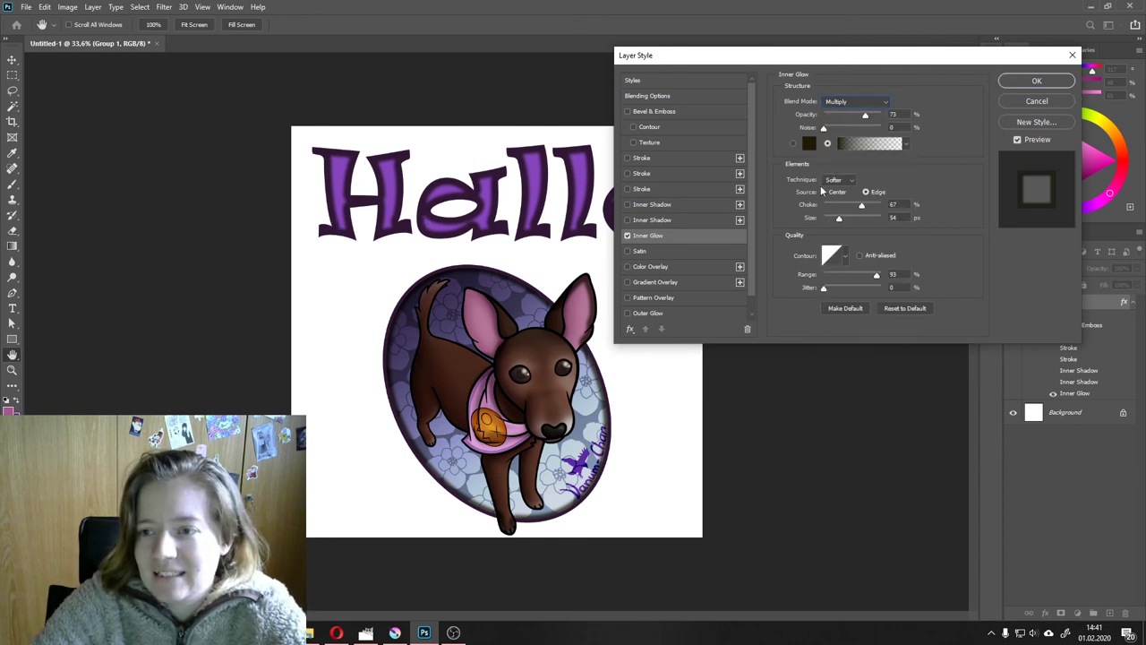
left_click(824, 192)
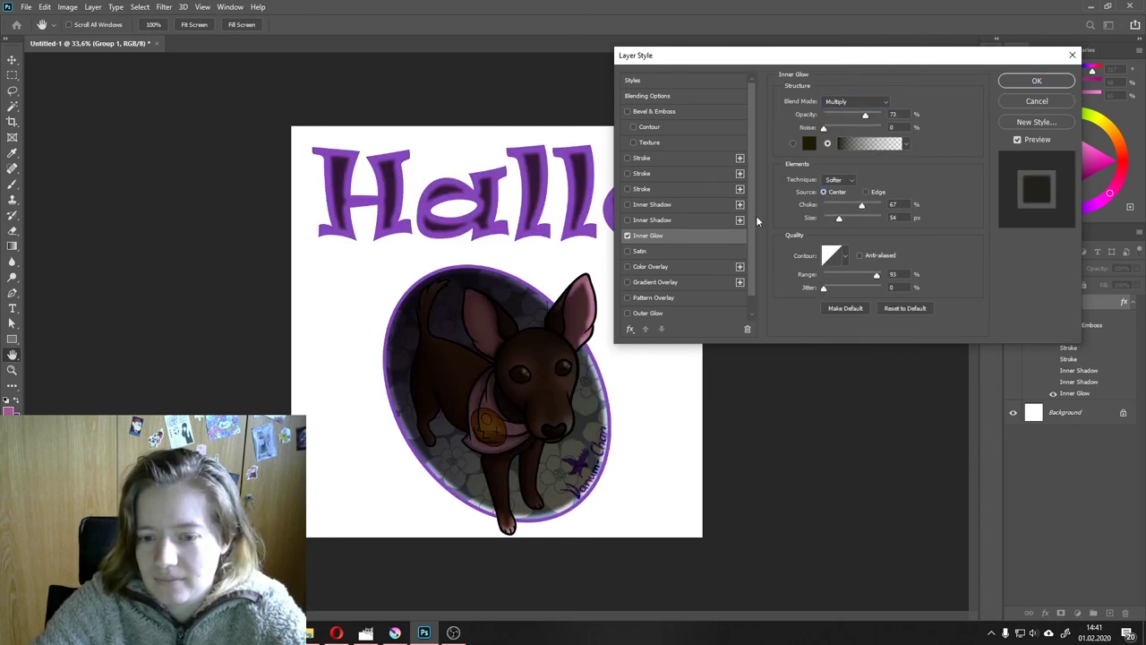
left_click(865, 192)
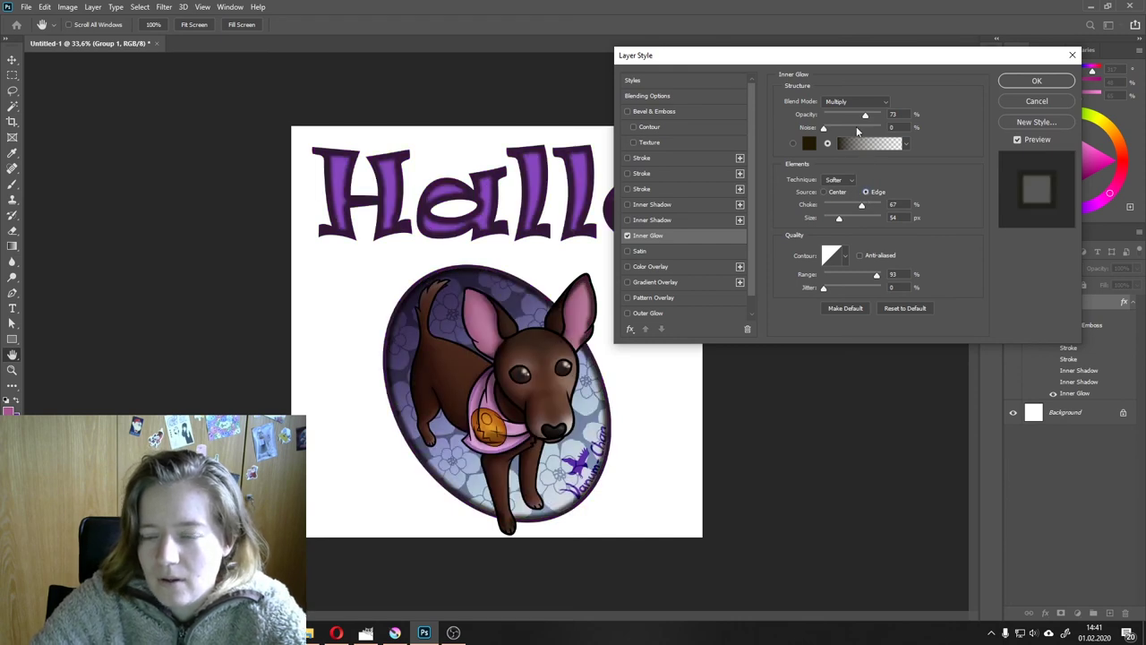
mouse_move(864, 118)
left_mouse_down()
mouse_move(853, 121)
mouse_move(863, 119)
left_mouse_up()
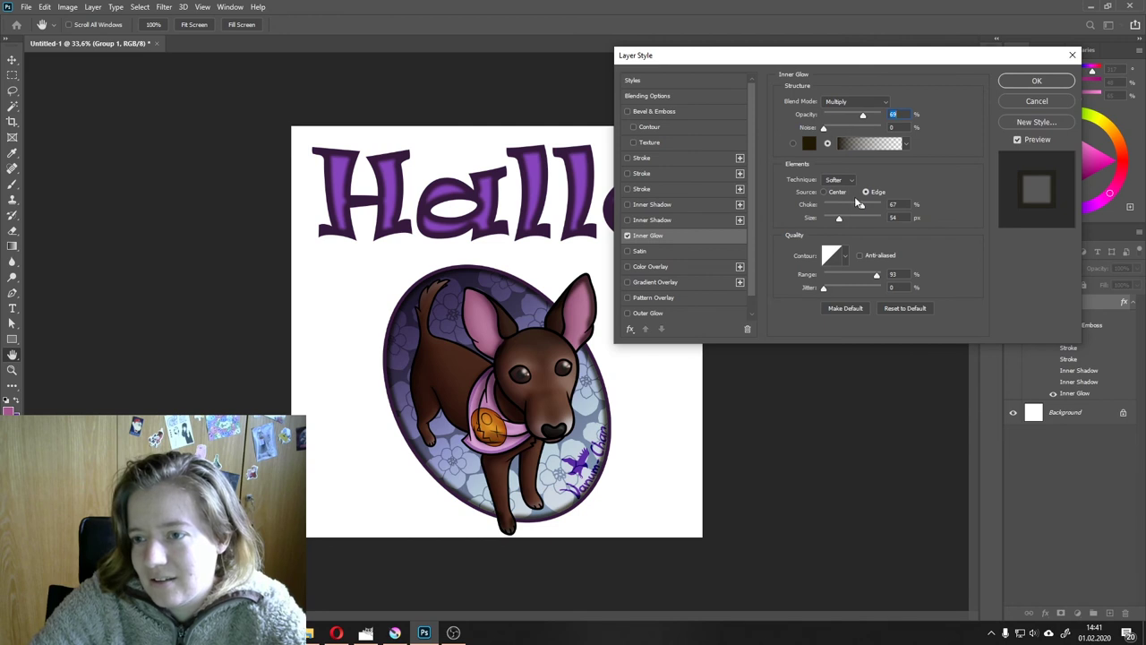
mouse_move(857, 205)
left_mouse_down()
mouse_move(902, 220)
mouse_move(871, 205)
mouse_move(856, 222)
mouse_move(864, 237)
left_mouse_up()
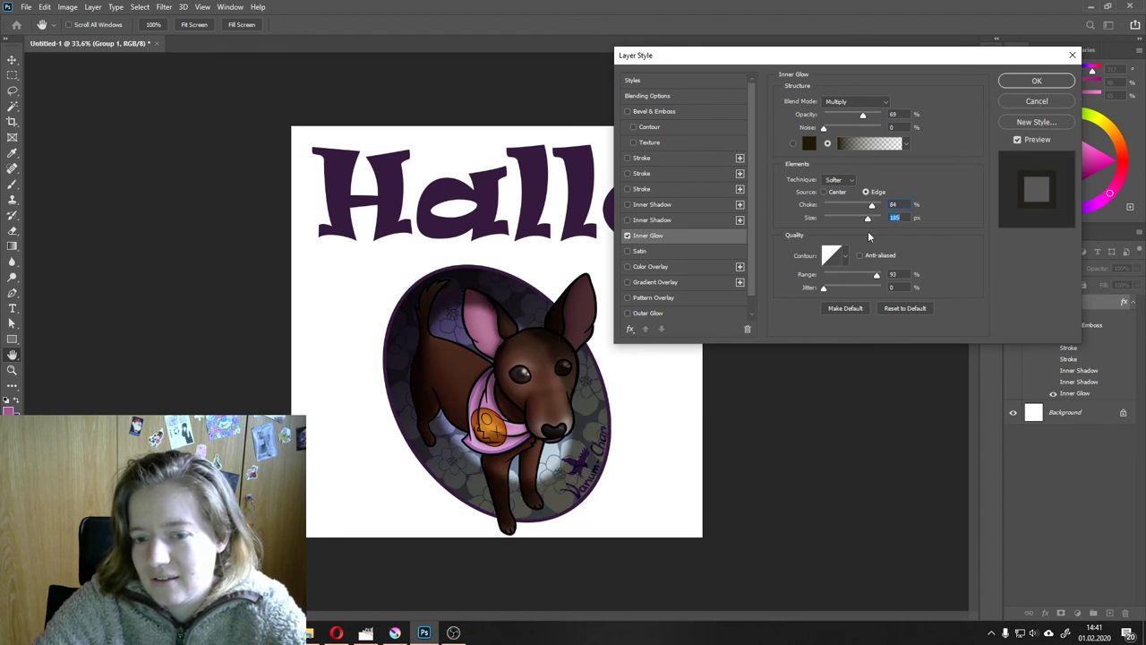
left_click_drag(870, 206, 845, 206)
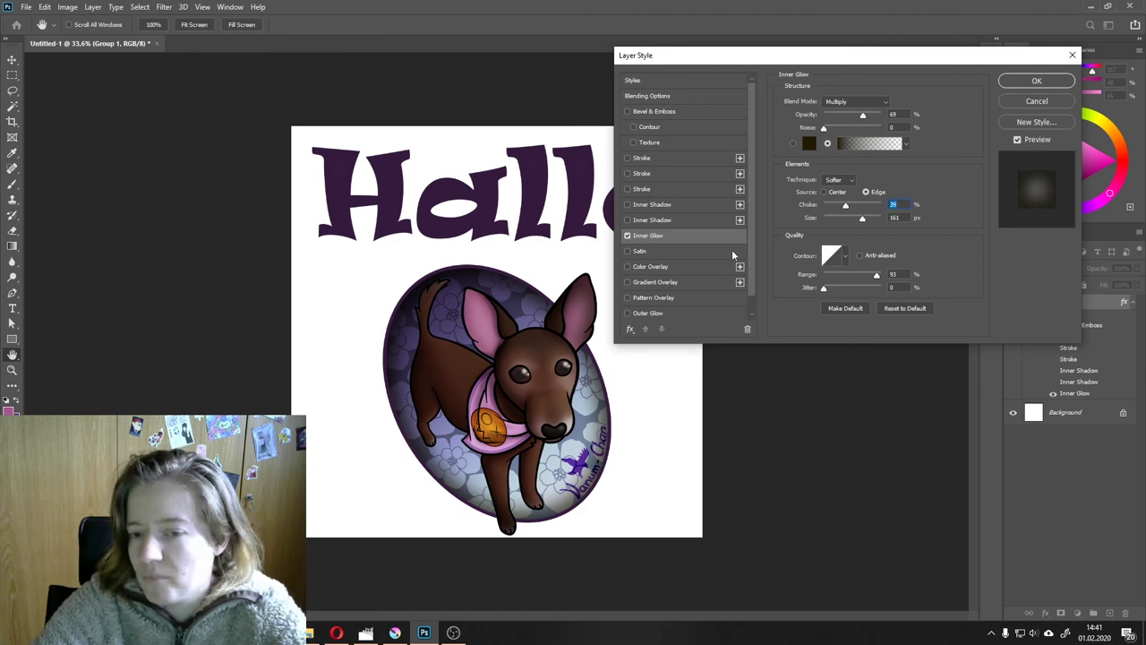
left_click(628, 235)
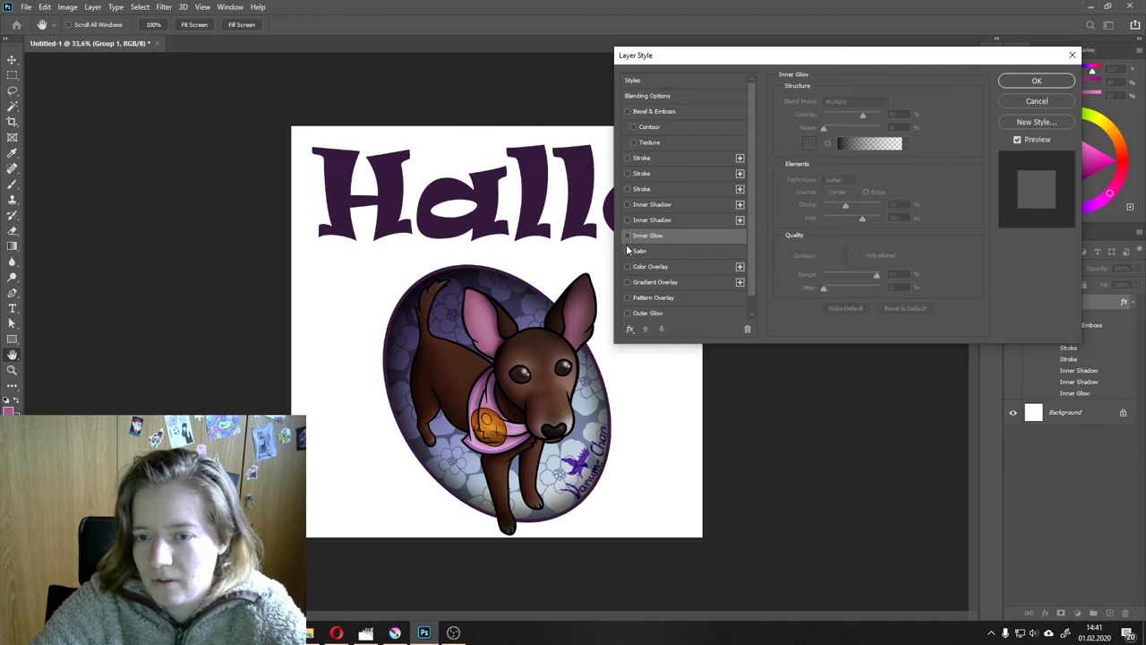
Step: Try a Satin effect at 59% opacity, then switch it off and enable a red Color Overlay
left_click(628, 251)
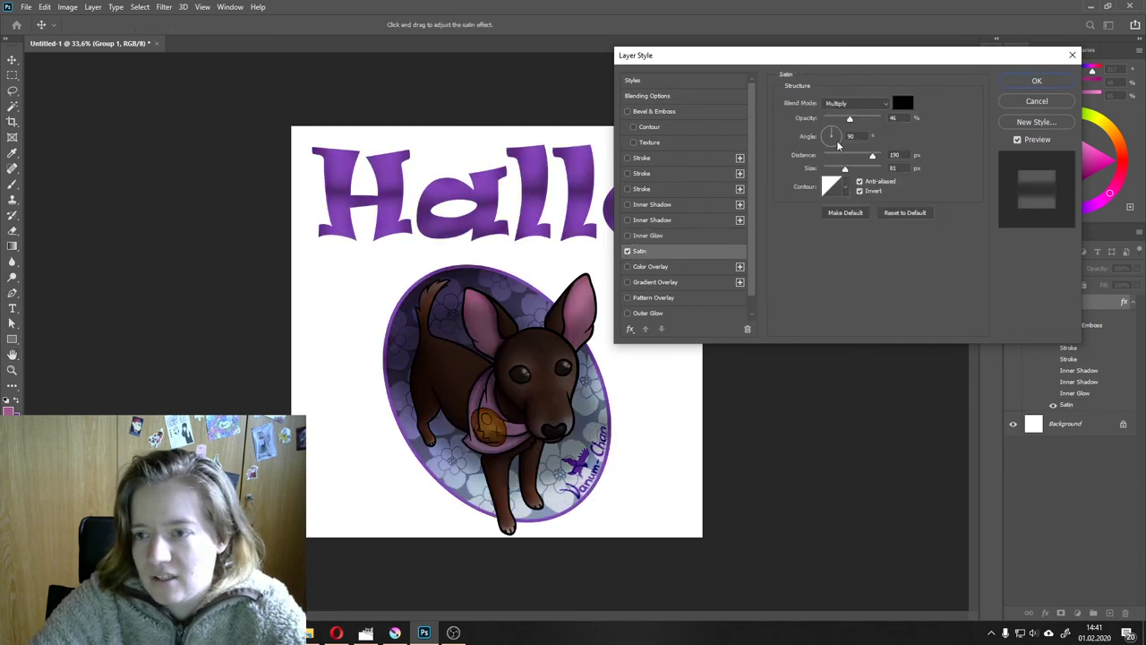
mouse_move(851, 119)
left_mouse_down()
mouse_move(849, 131)
mouse_move(880, 141)
left_mouse_up()
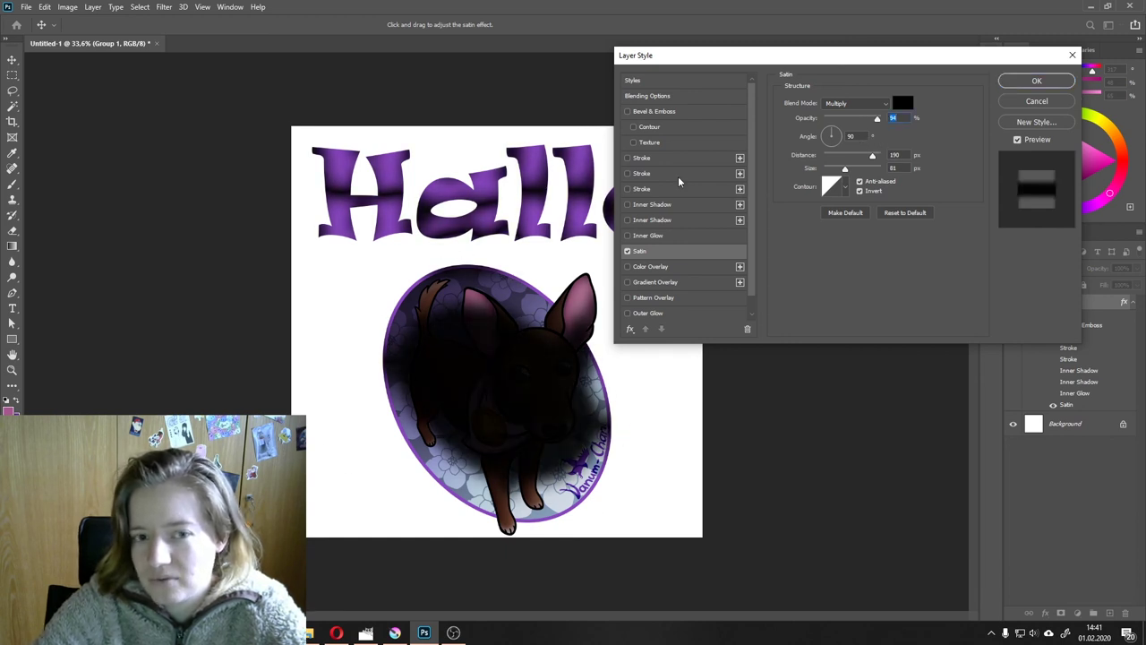
mouse_move(877, 118)
left_mouse_down()
mouse_move(857, 118)
mouse_move(881, 156)
mouse_move(835, 155)
mouse_move(839, 169)
mouse_move(872, 164)
left_mouse_up()
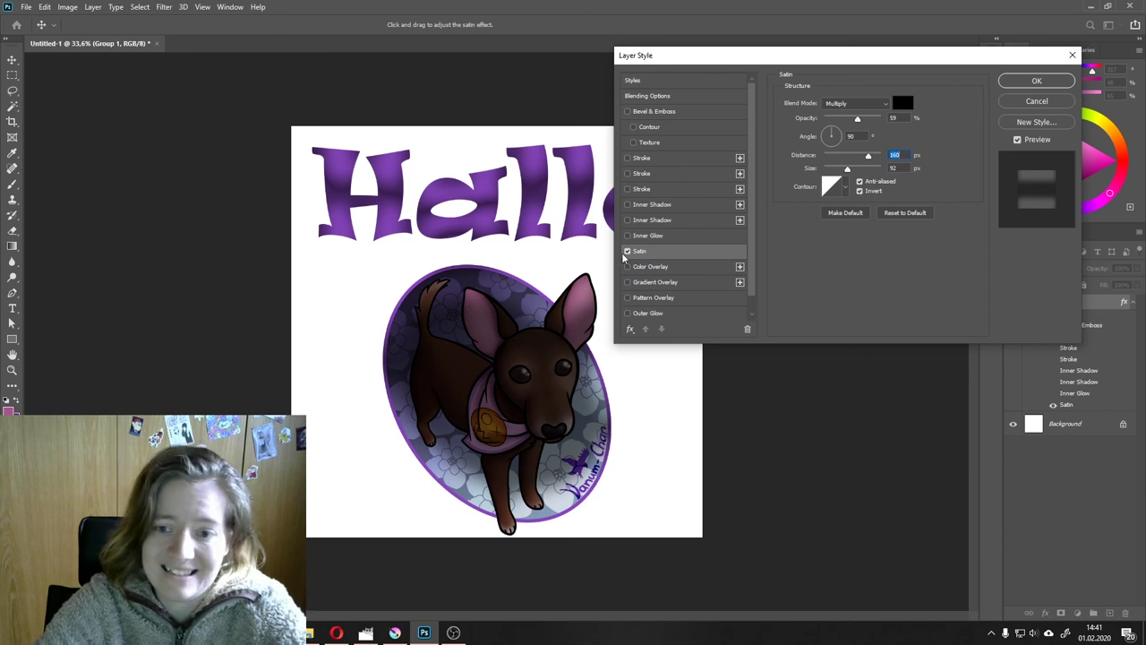
left_click(627, 251)
left_click(653, 267)
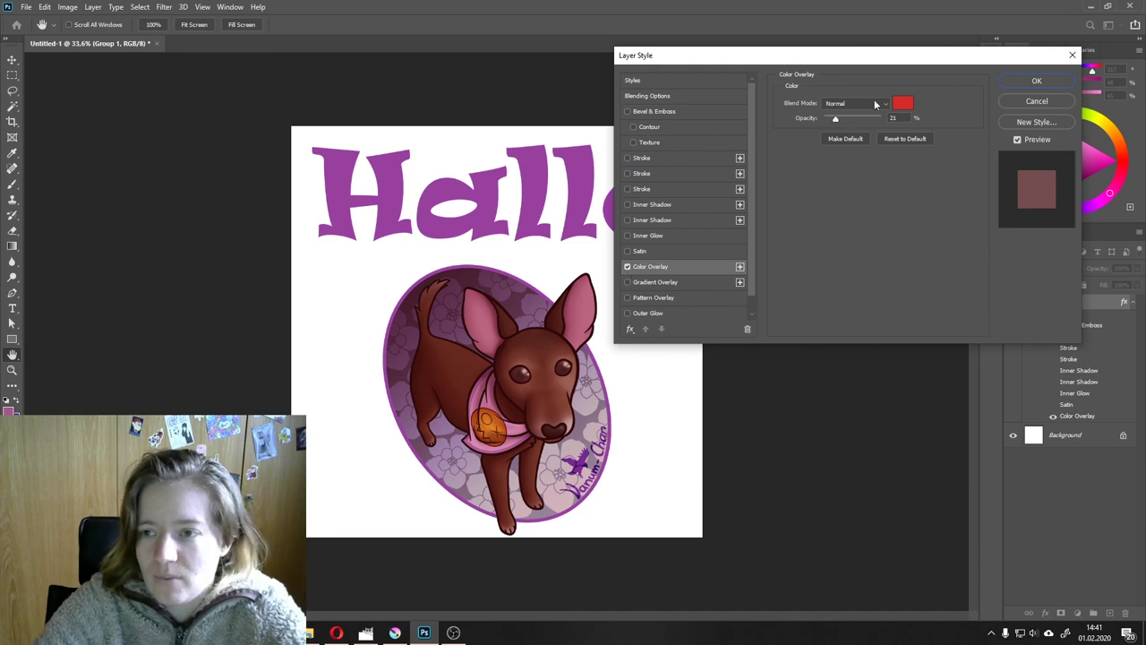
Step: Make the Color Overlay purple 6527f1 at 51%, then try a Gradient Overlay at 45%
left_click(902, 103)
left_click(804, 497)
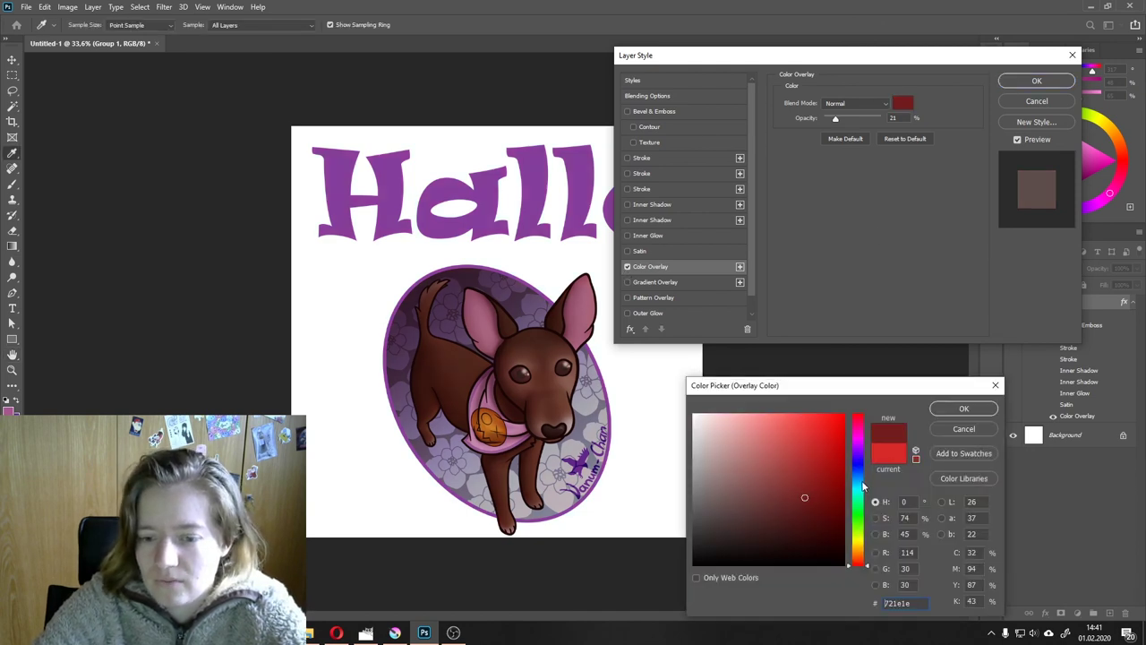
left_click(858, 456)
left_click(820, 421)
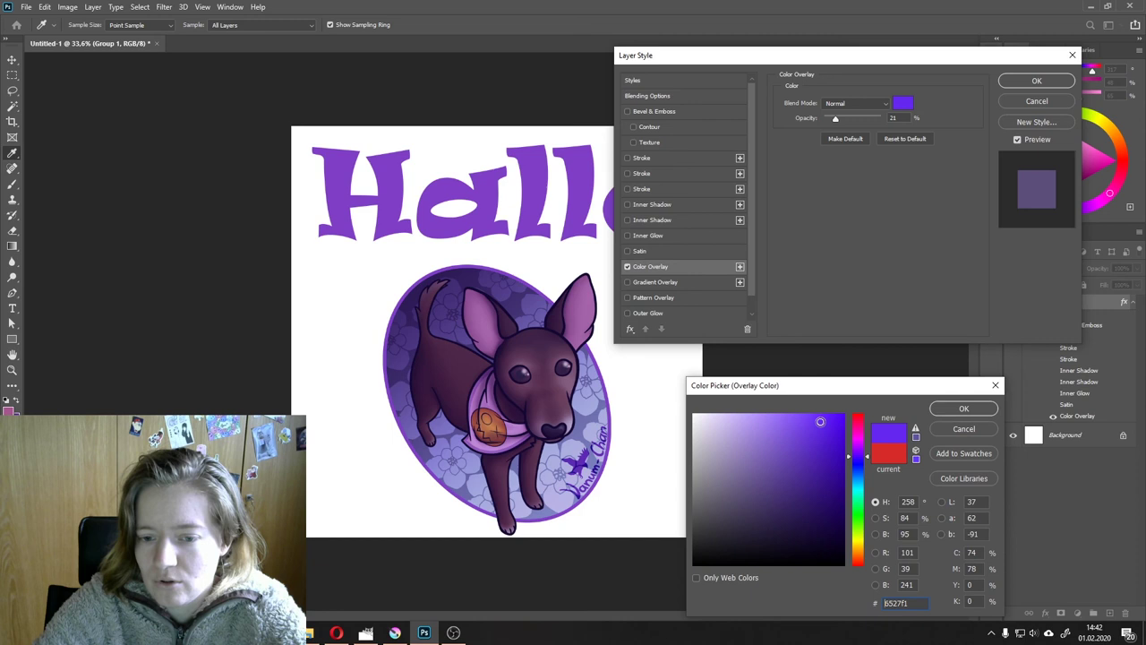
left_click(984, 408)
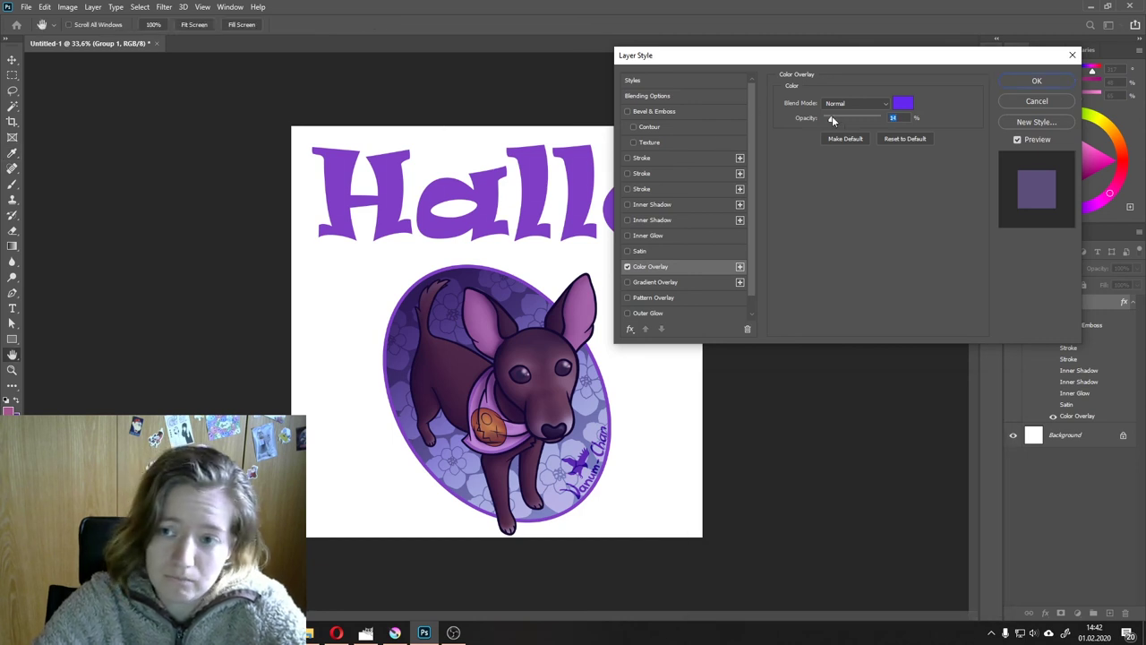
left_click_drag(833, 120, 852, 119)
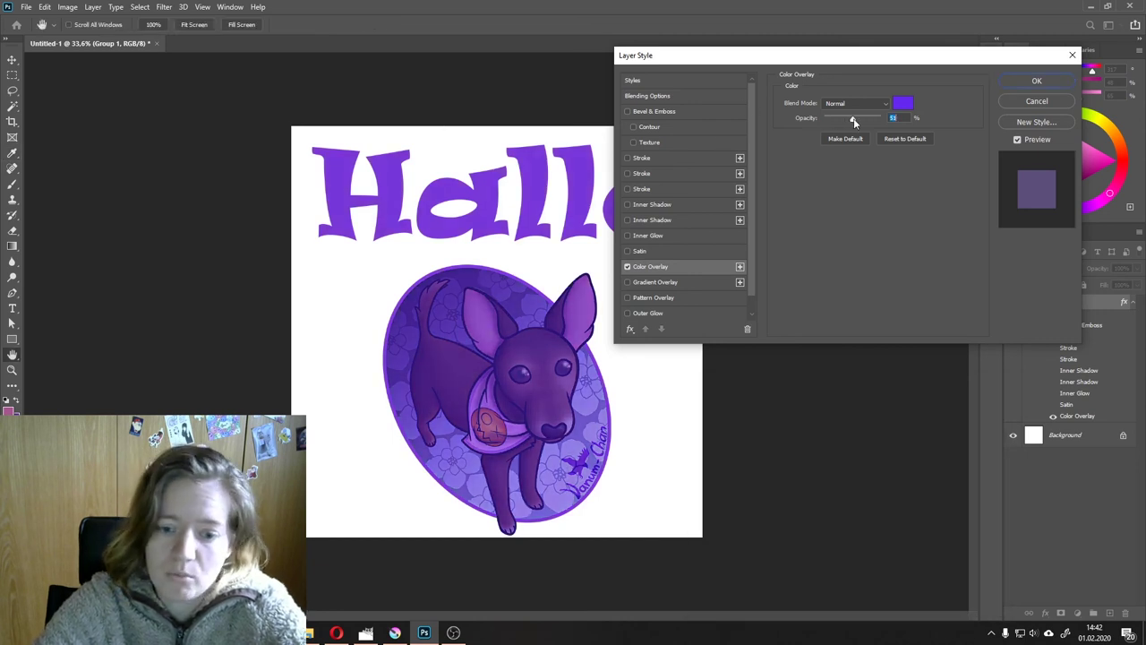
left_click(628, 267)
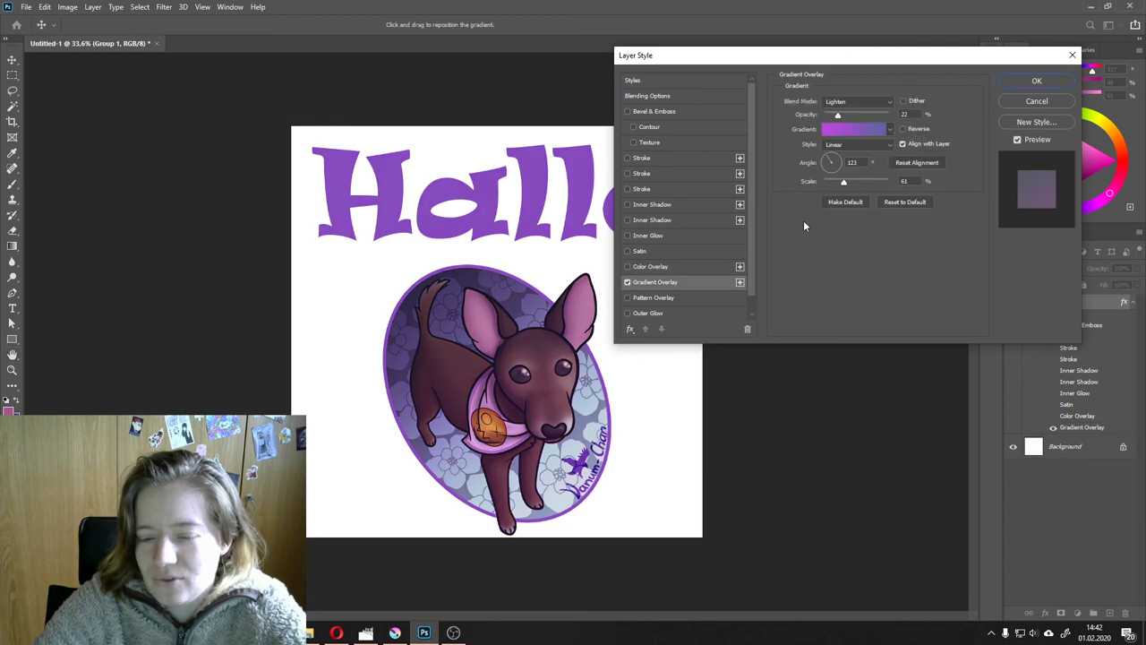
left_click(856, 114)
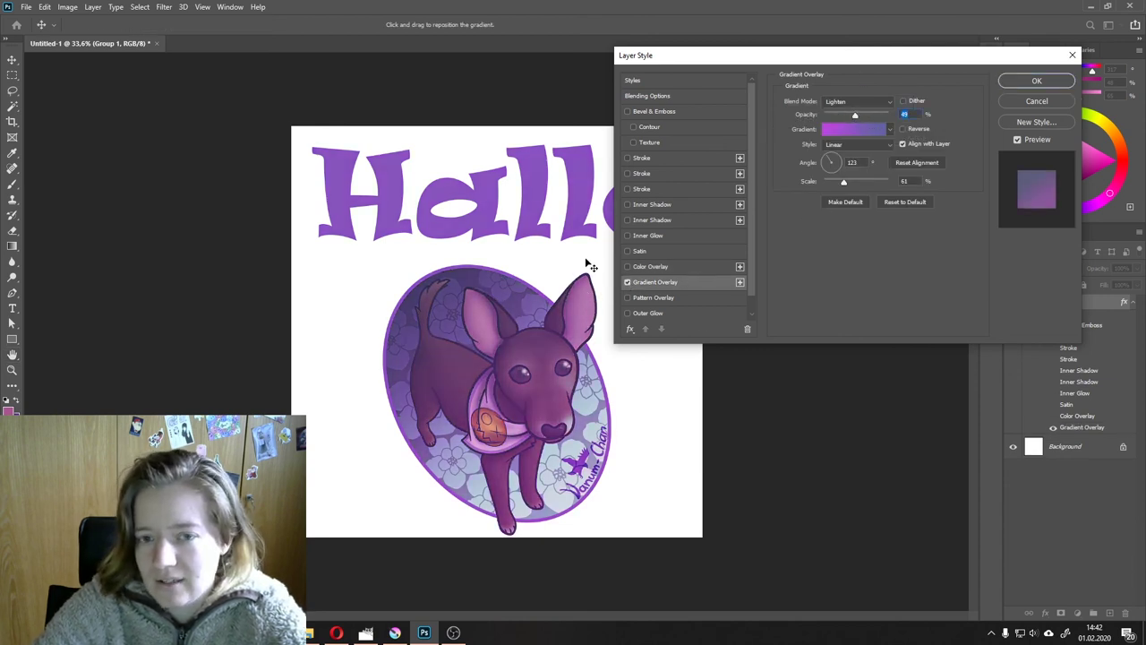
Step: Replace the gradient with a Pattern Overlay using a light pattern from the Water folder
left_click(628, 282)
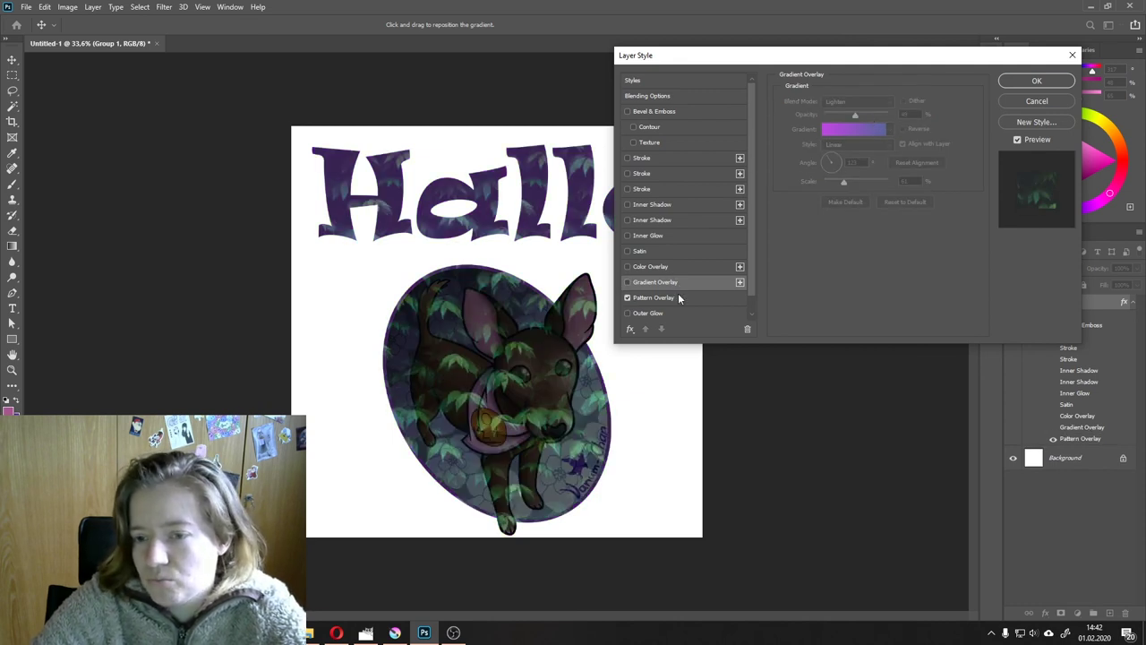
left_click(678, 297)
left_click(864, 141)
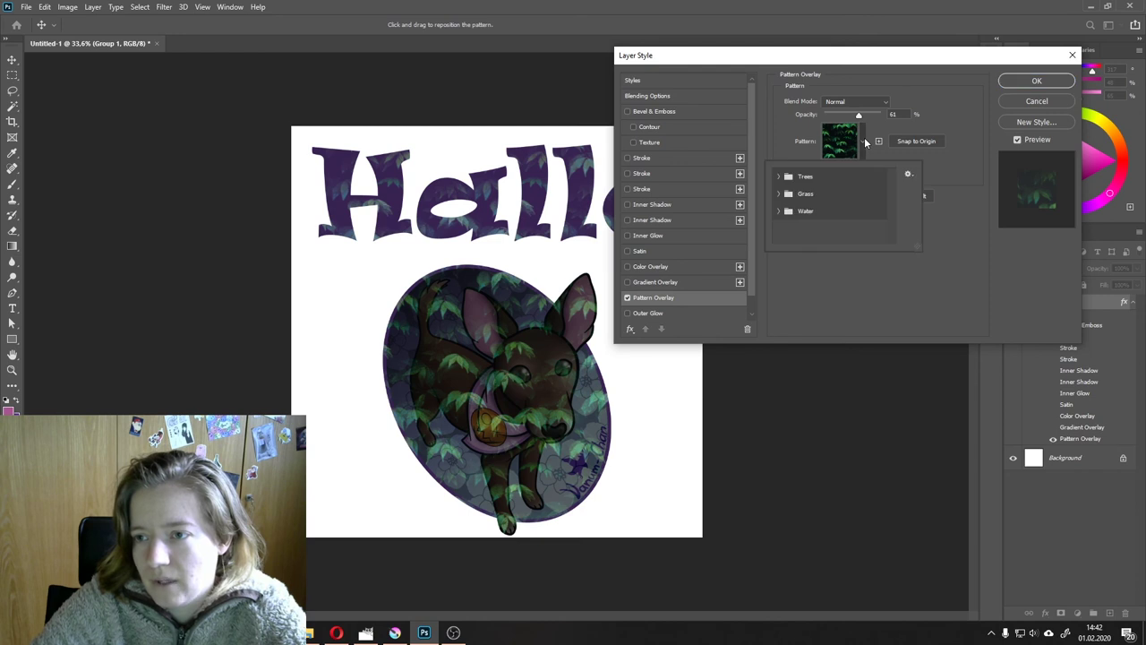
left_click(782, 177)
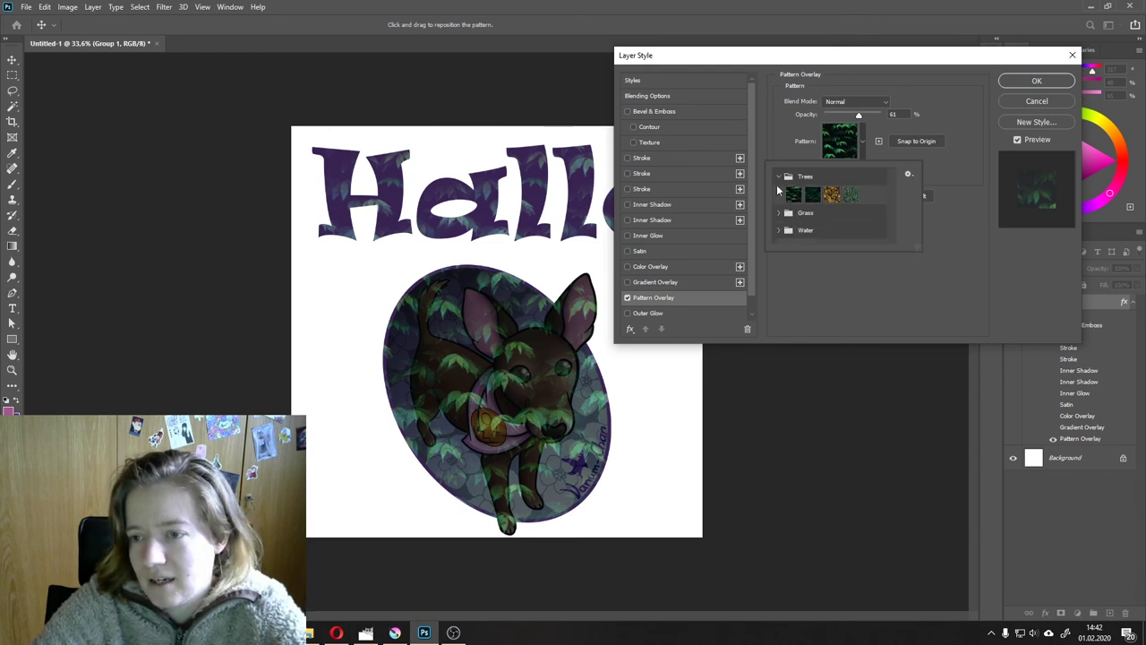
left_click(777, 176)
left_click(779, 211)
left_click(812, 229)
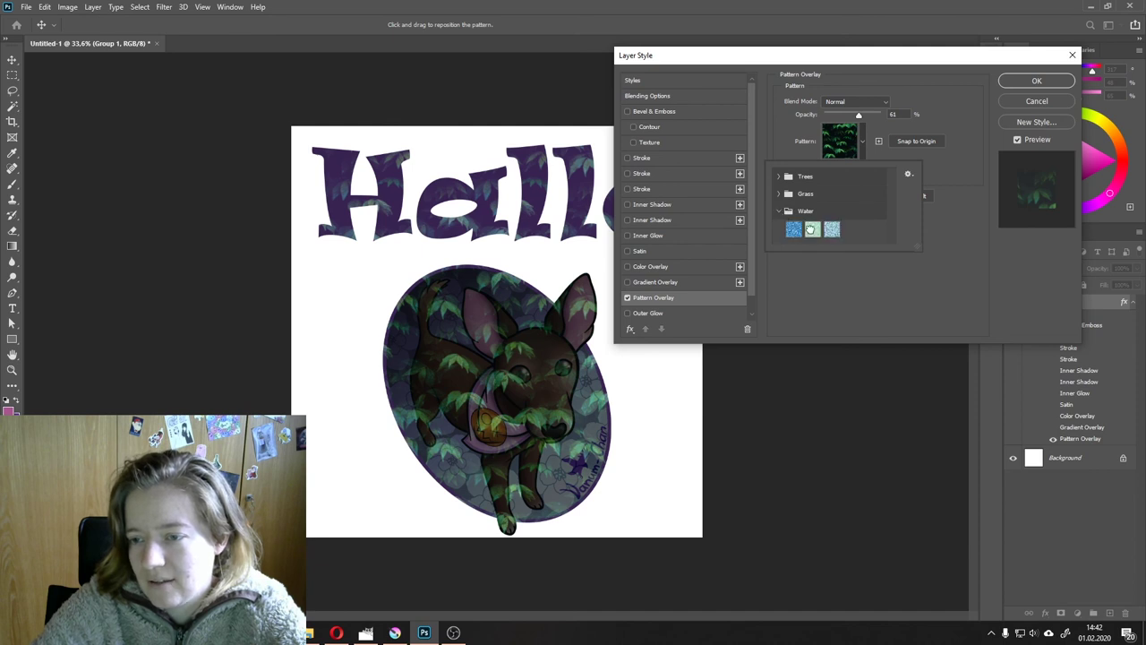
Step: Drop the water pattern, try a noisy purple Outer Glow with range 57, then enable Drop Shadow
left_click(627, 297)
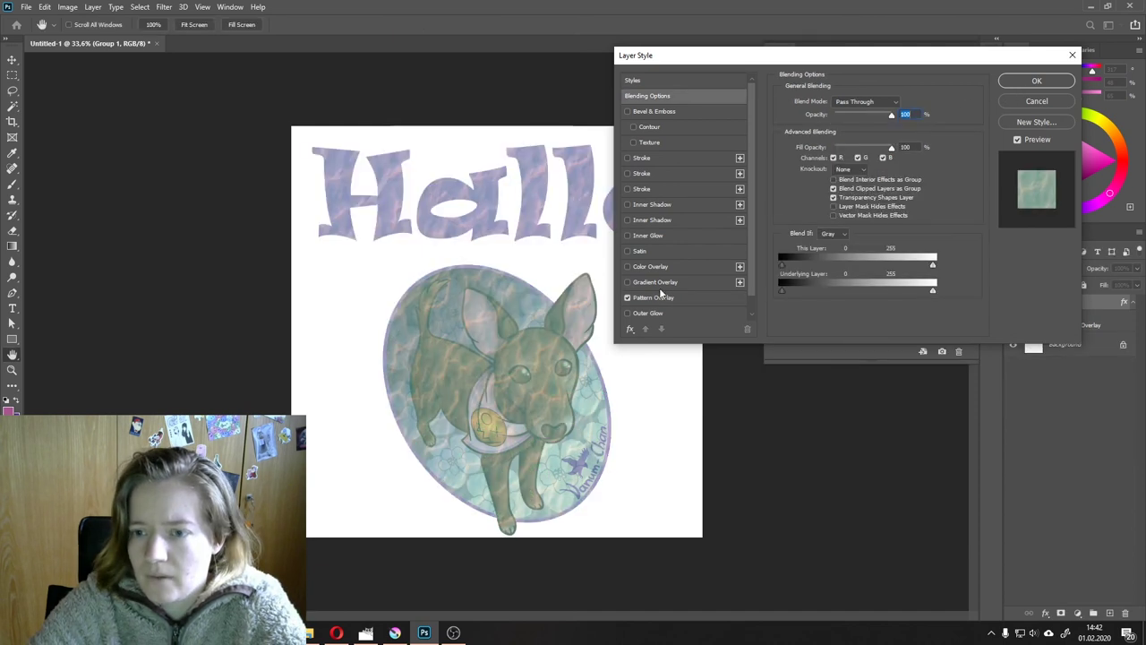
scroll(674, 296, "down", 1)
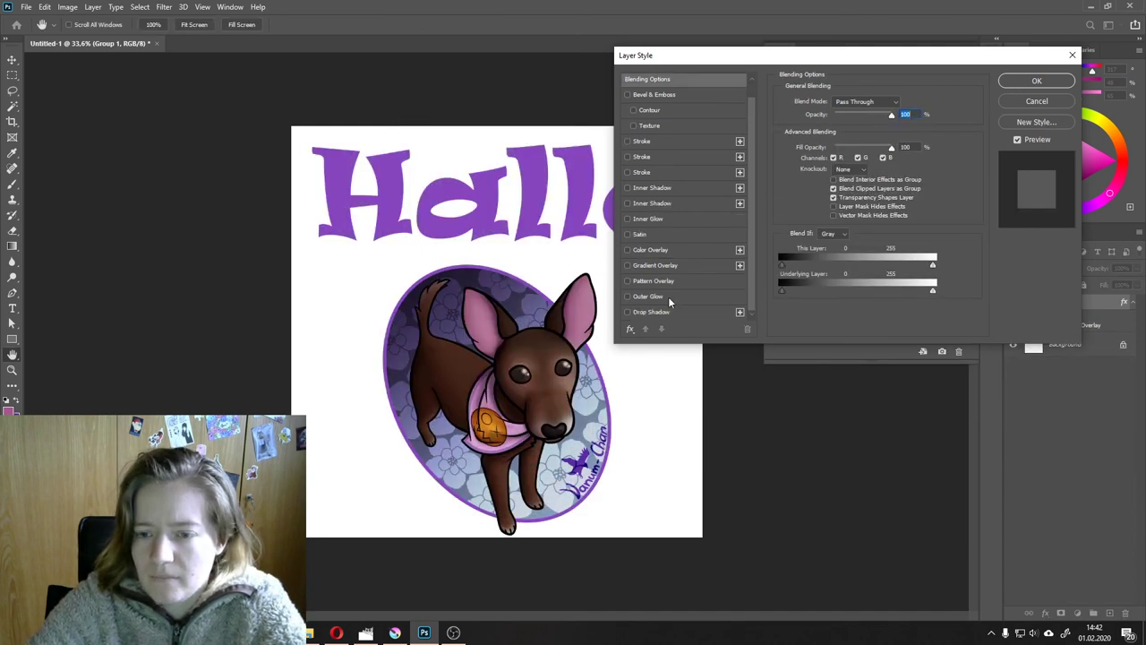
left_click(627, 296)
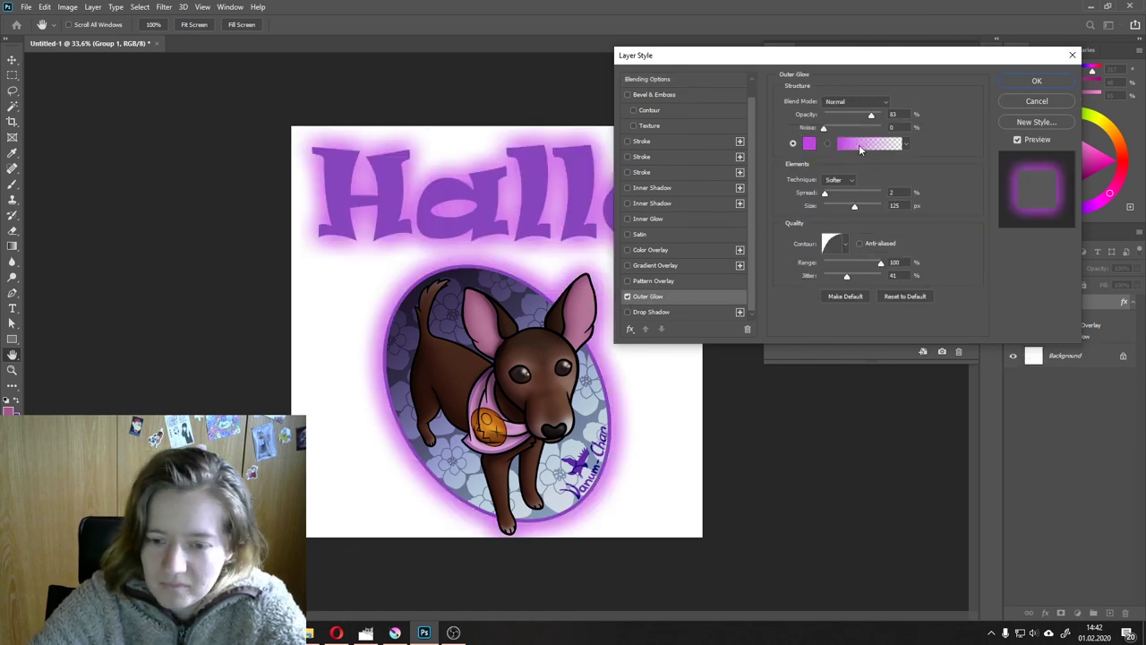
left_click_drag(824, 128, 878, 115)
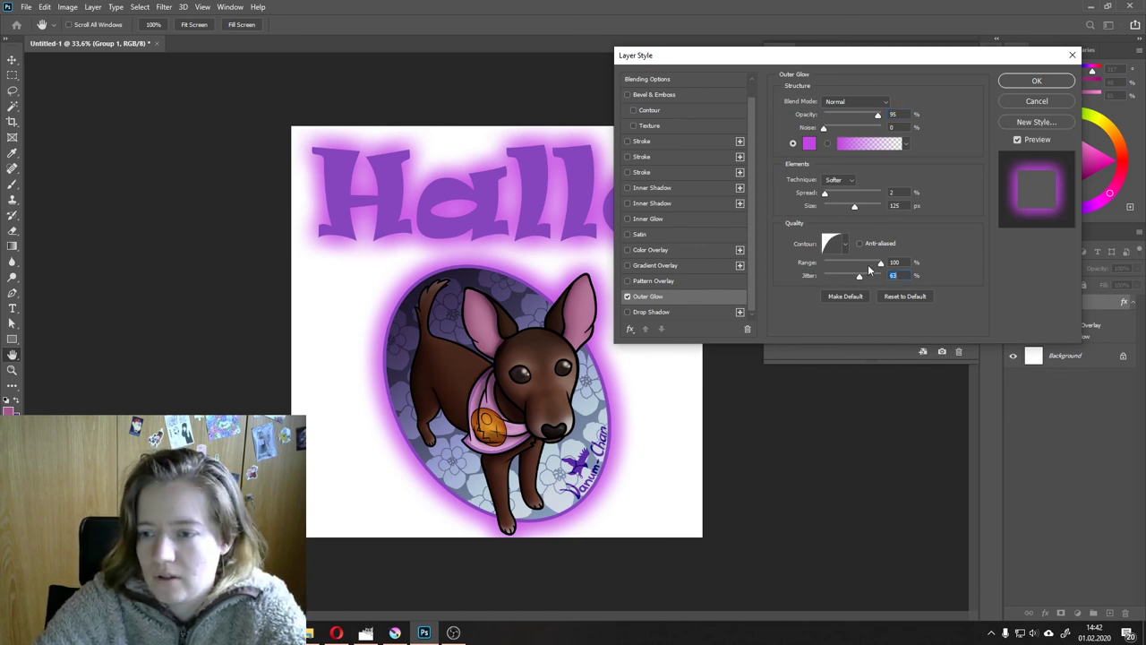
left_click_drag(865, 265, 858, 270)
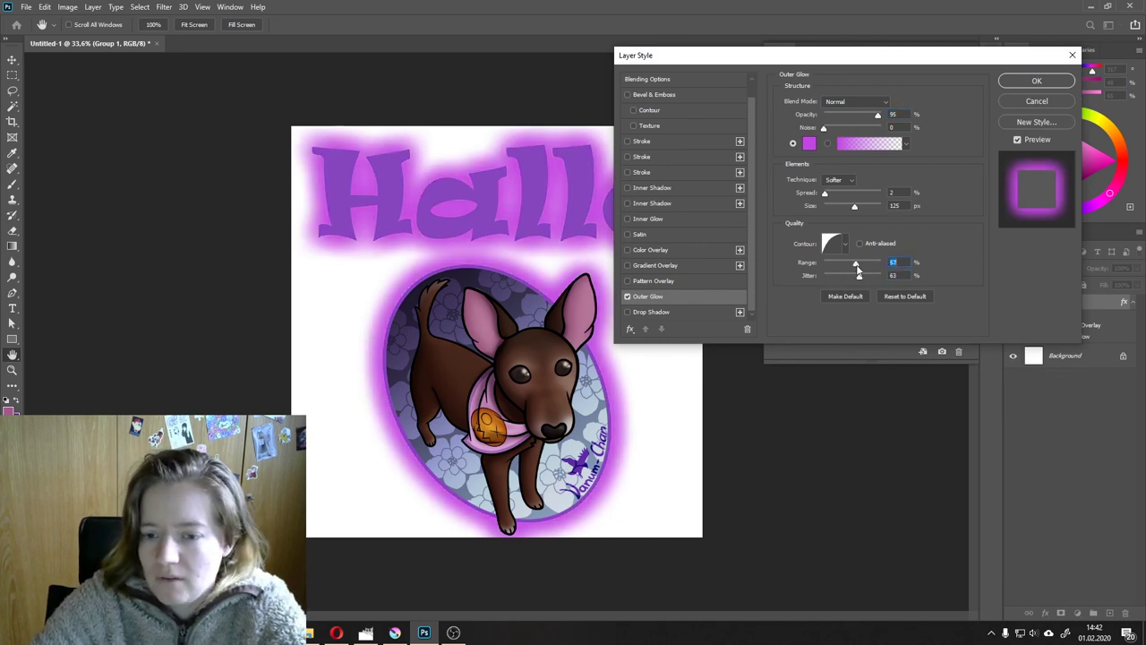
left_click(628, 296)
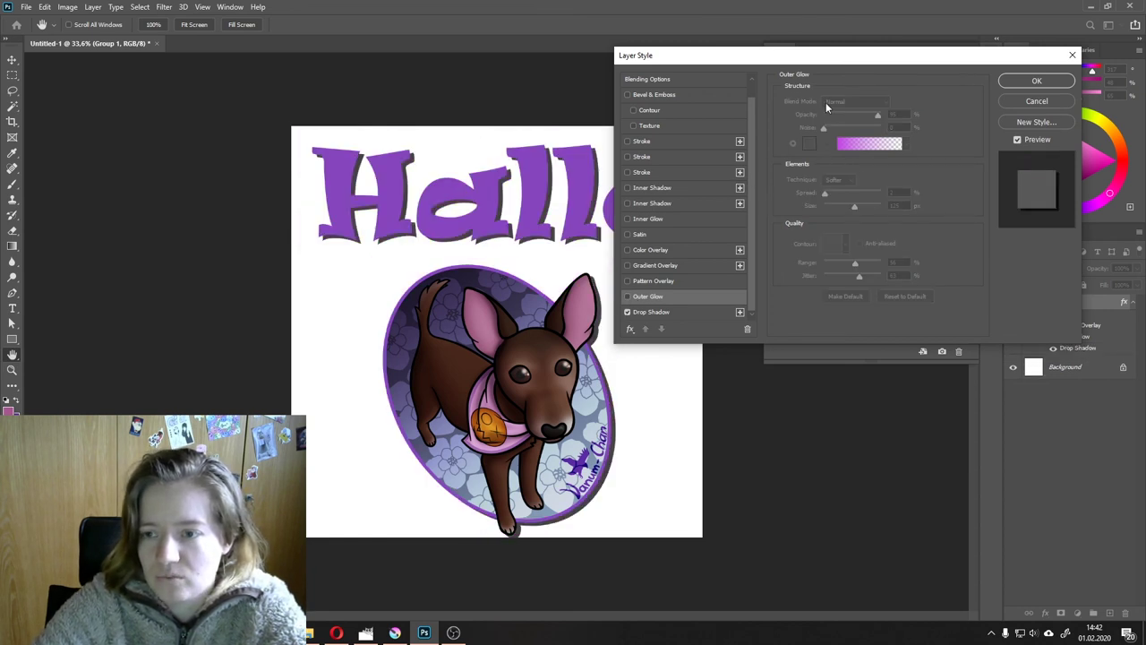
Step: Show the Drop Shadow settings and confirm the Layer Style dialog
left_click(705, 314)
key("Return")
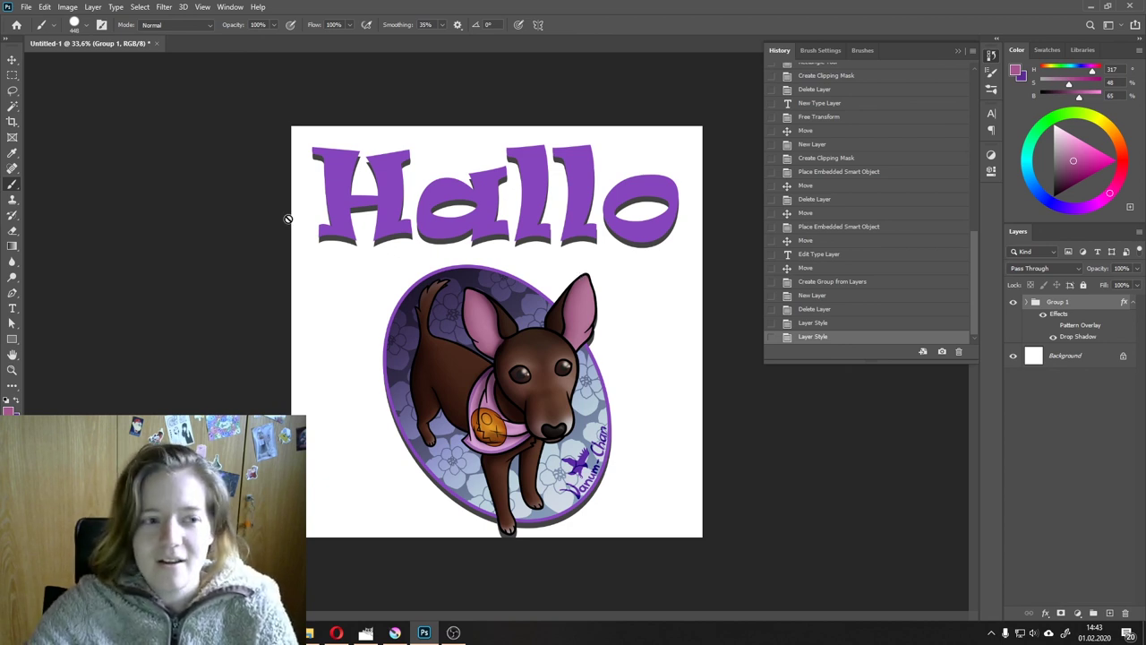
Step: Collapse the History panel, then open and close the Window menu without choosing anything
left_click(991, 55)
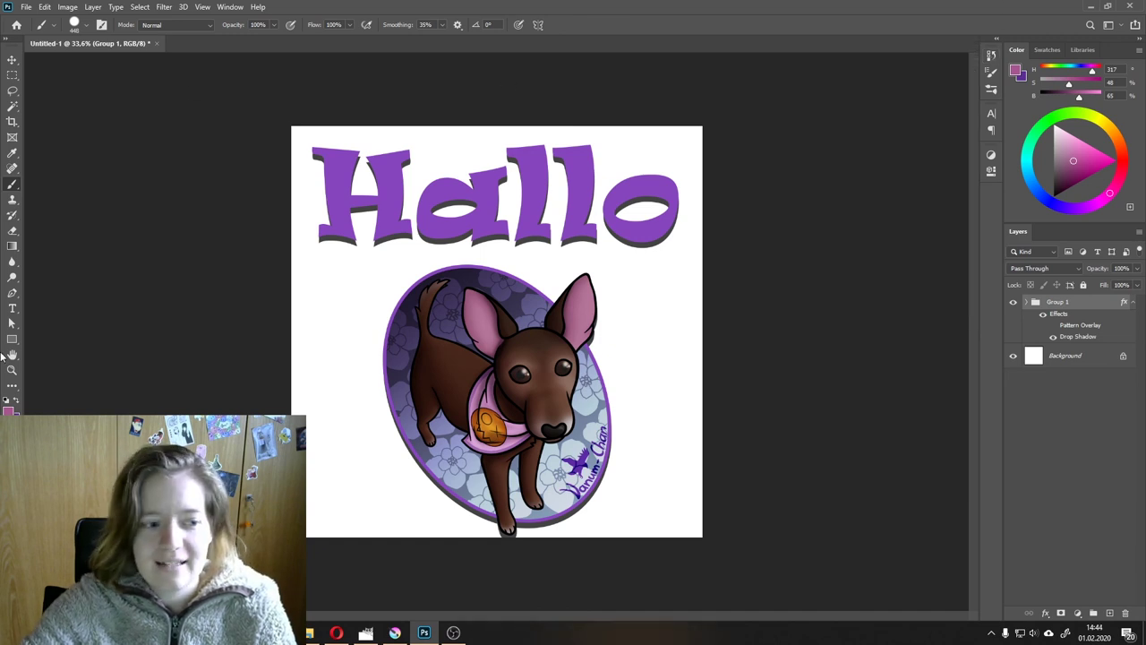
left_click(226, 10)
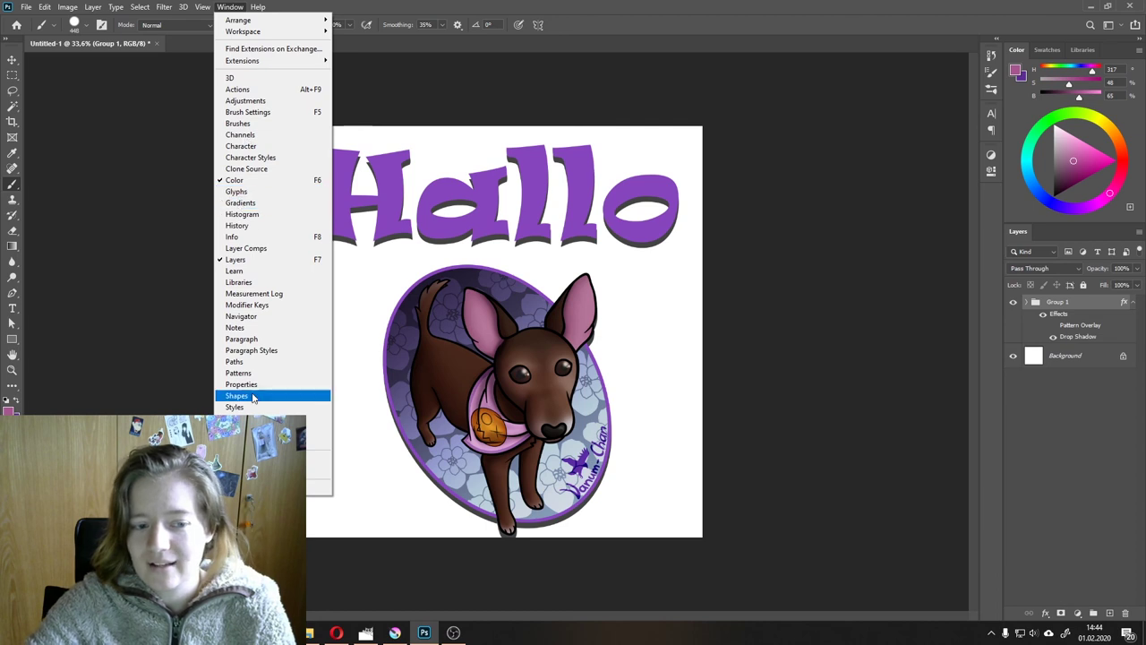
left_click(113, 147)
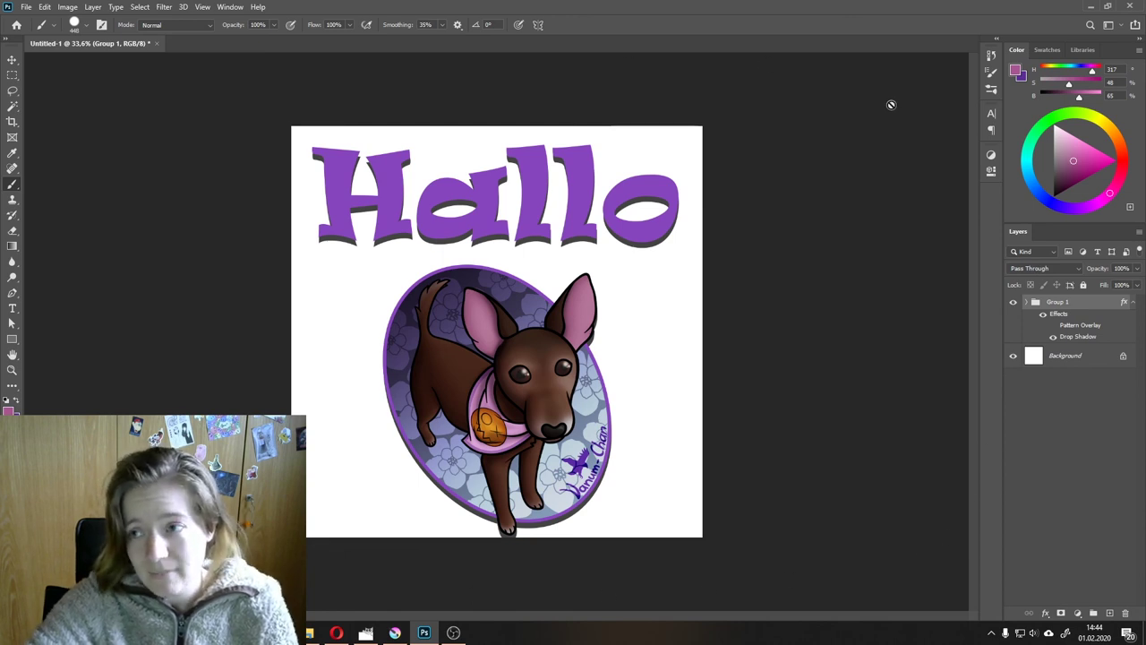
left_click(230, 7)
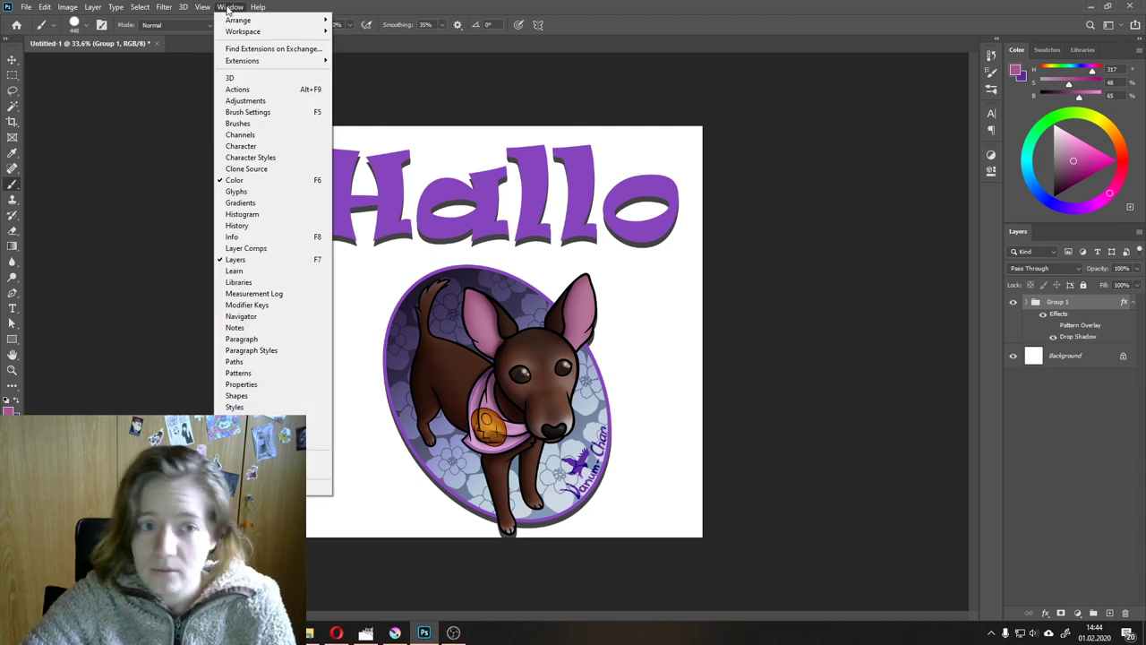
left_click(229, 7)
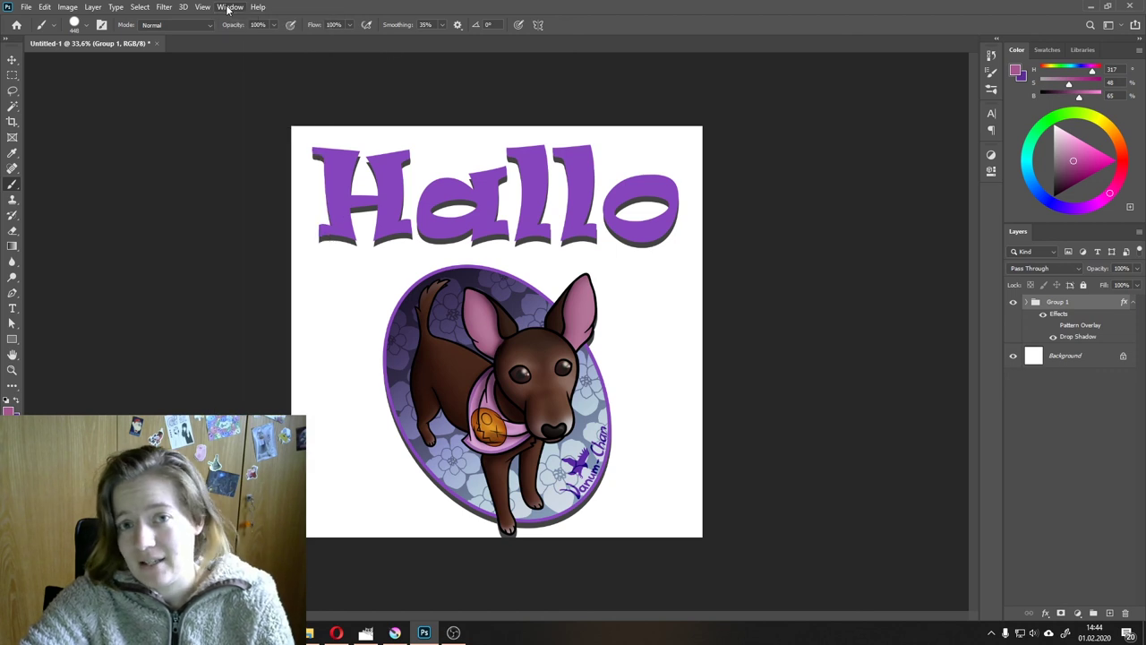